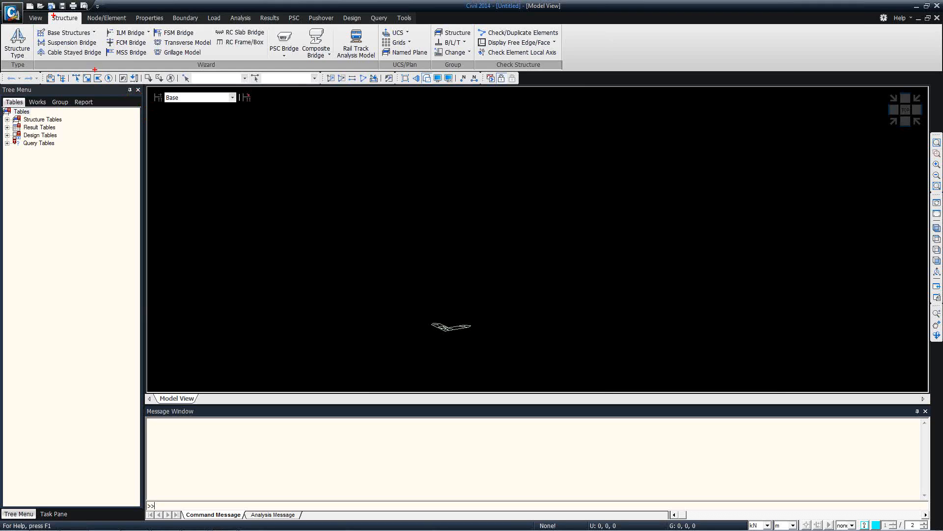
- Review the available structure, node/element, property, boundary, load, analysis and results commands, ending on the structure wizards
mouse_move(85, 61)
left_mouse_down("shift")
mouse_move(424, 60)
mouse_move(406, 75)
left_mouse_up("shift")
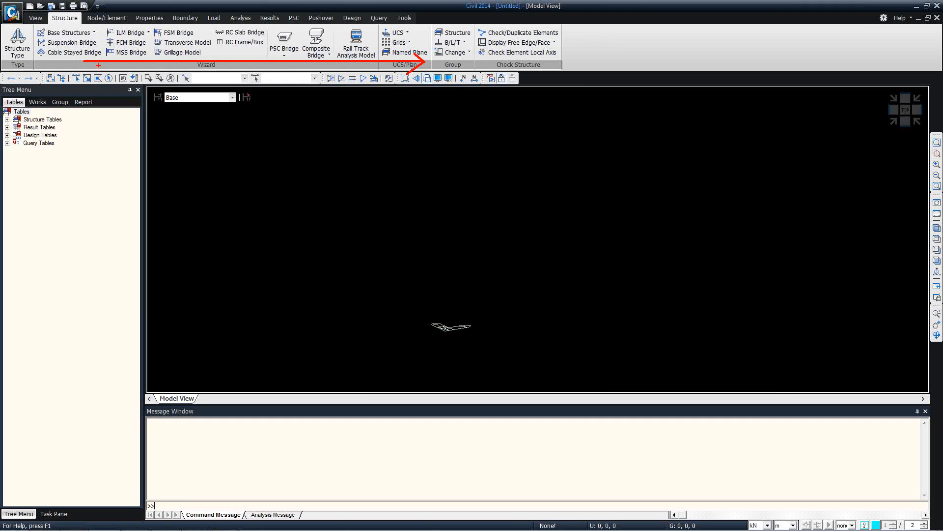
key("Escape")
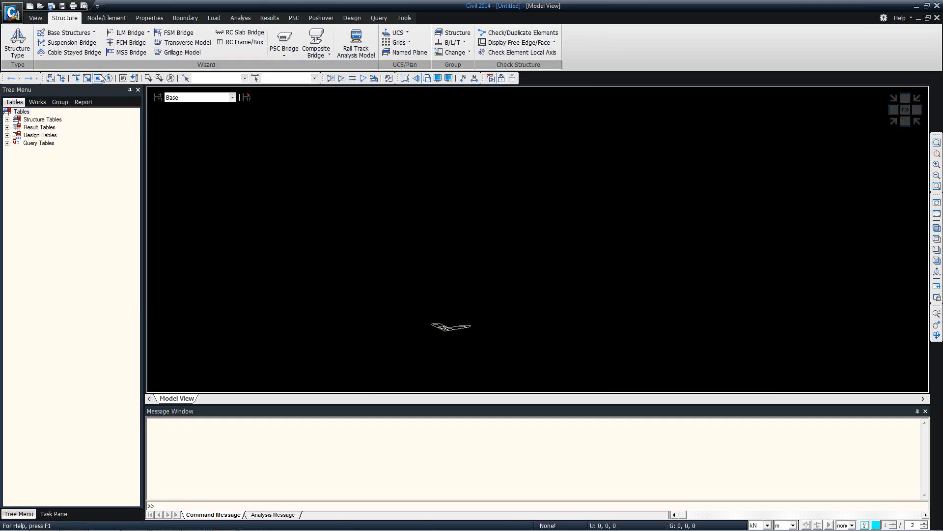
left_click(115, 18)
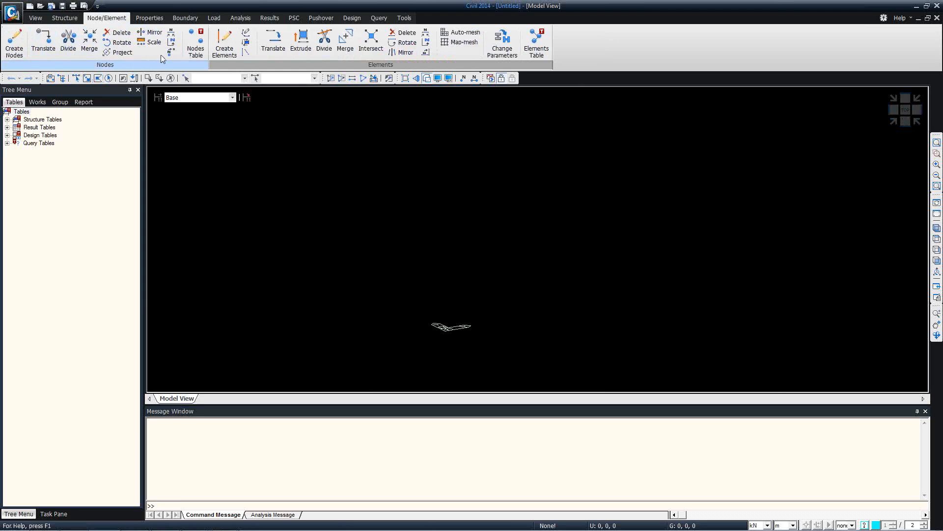
left_click(147, 19)
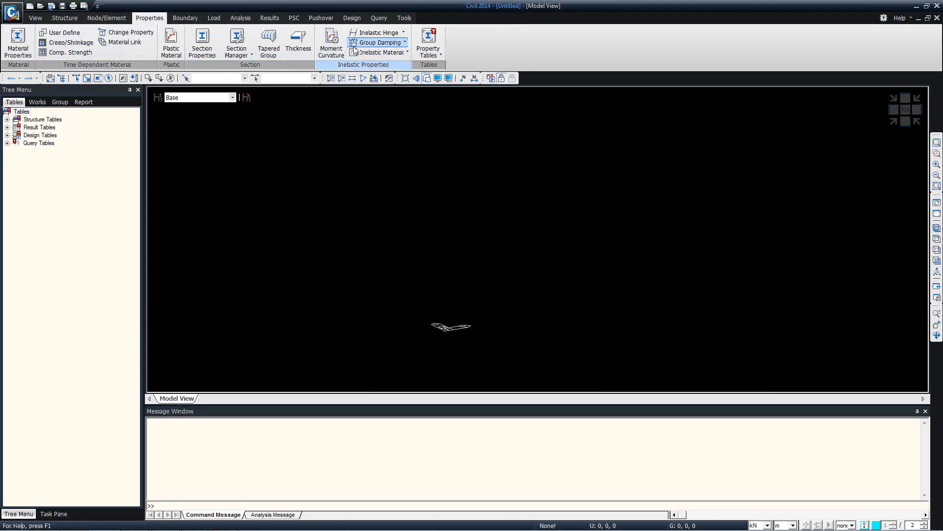
left_click(185, 18)
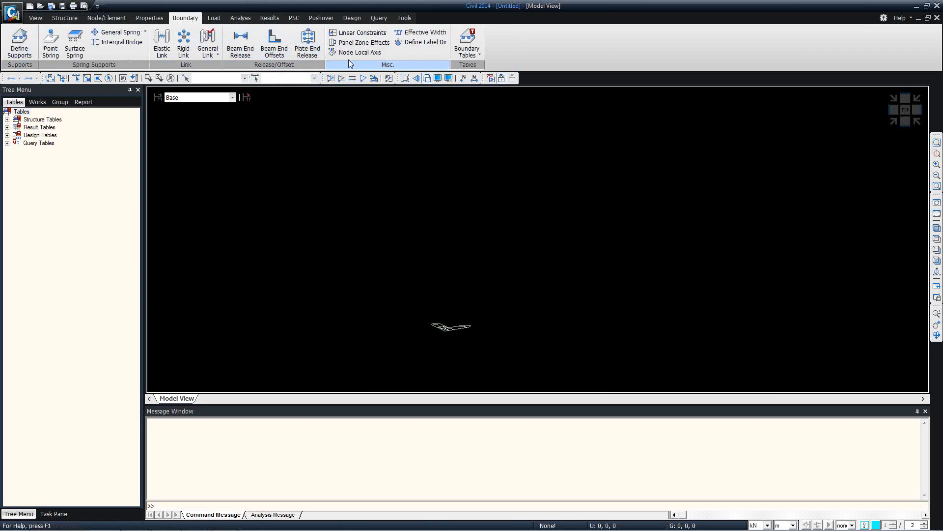
left_click(214, 19)
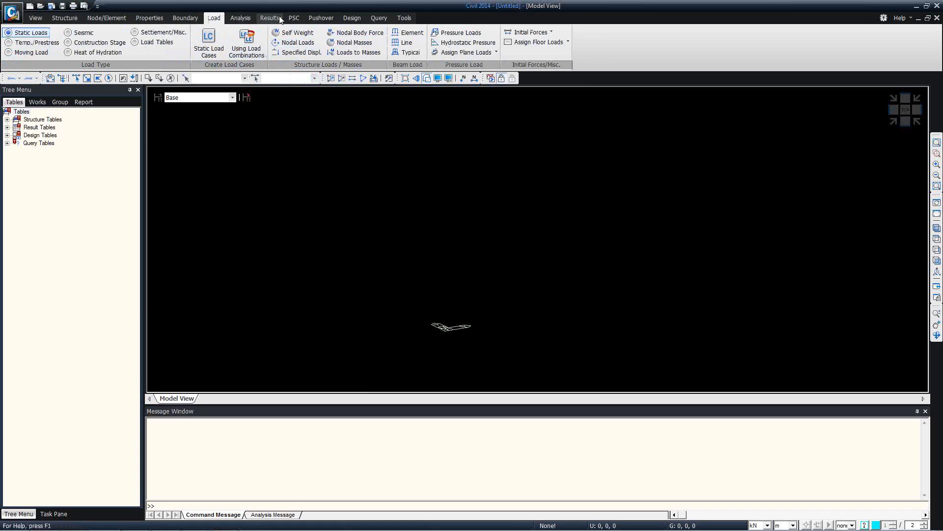
left_click(241, 18)
left_click(269, 19)
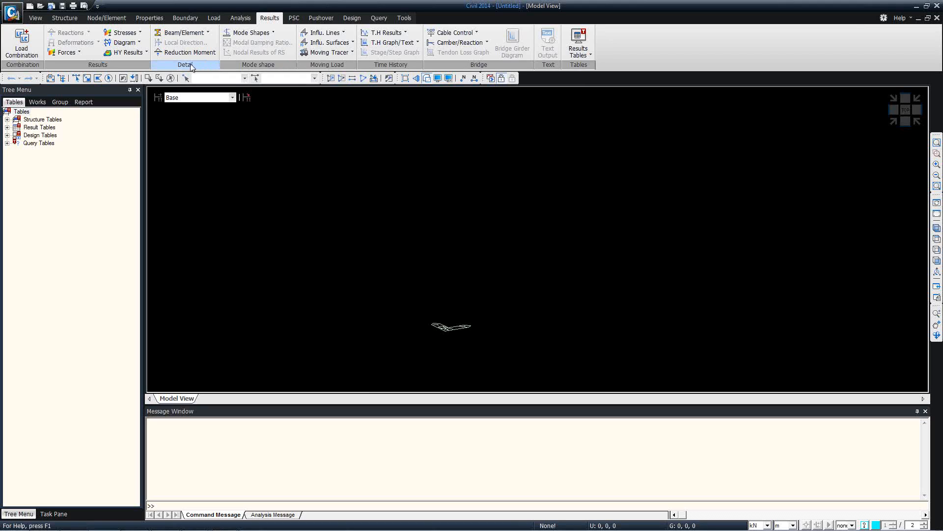
left_click(72, 19)
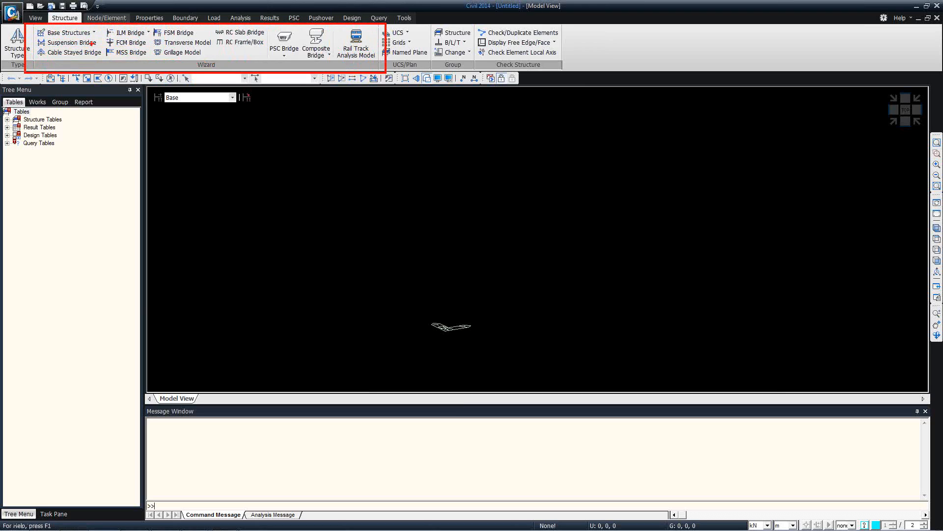
- Try to open the FCM Bridge wizard and view its section data
left_click(122, 43)
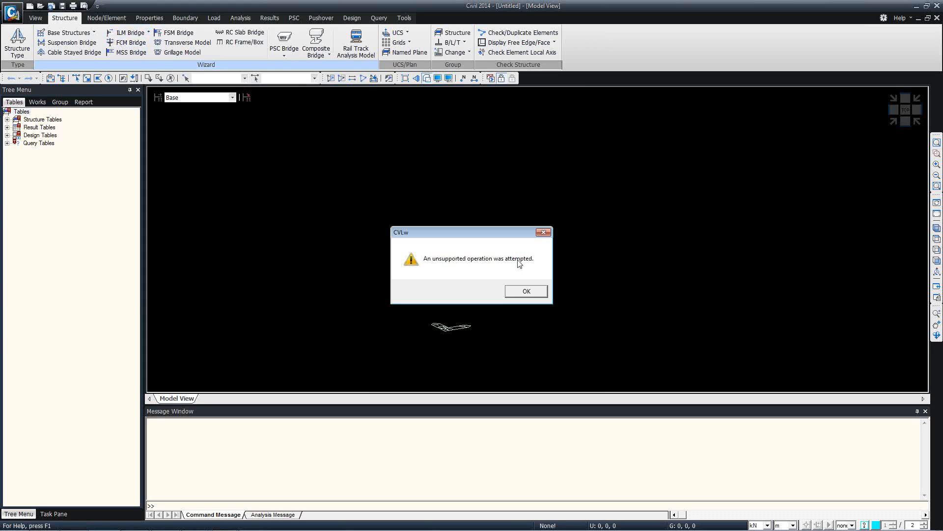
left_click(527, 291)
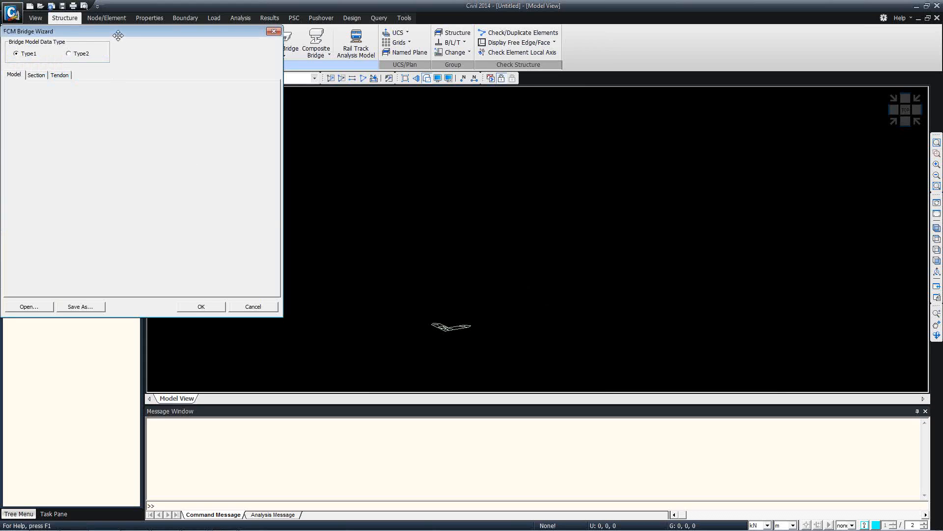
left_click_drag(118, 35, 224, 74)
left_click(145, 114)
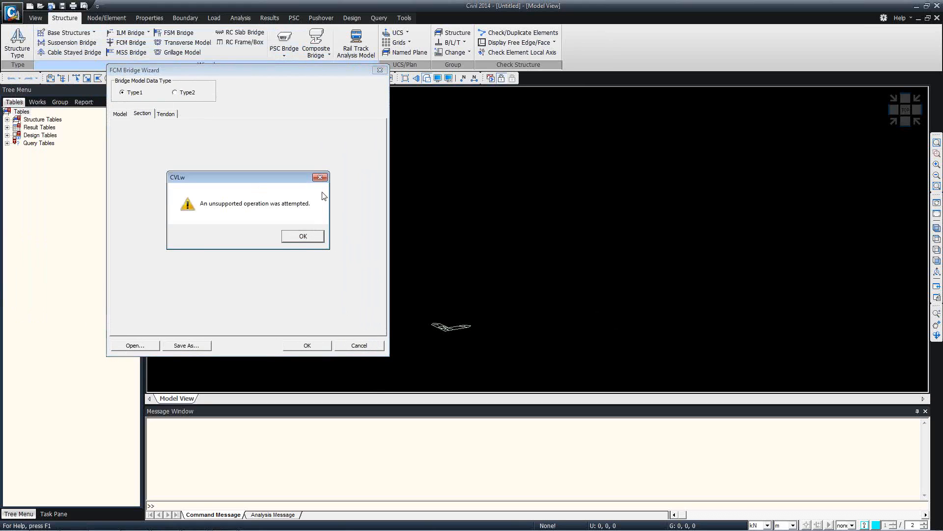
left_click(320, 177)
left_click(380, 71)
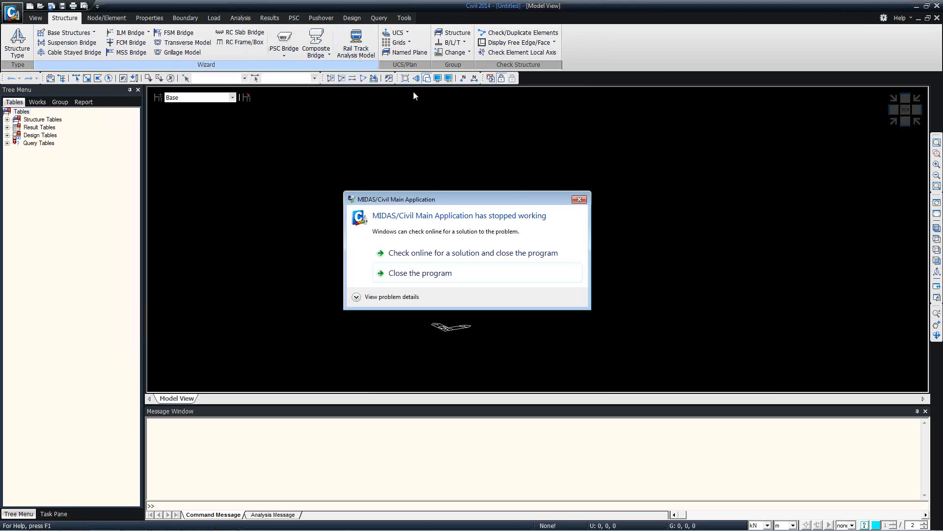
- Close the crashed program and relaunch midas Civil
left_click(413, 274)
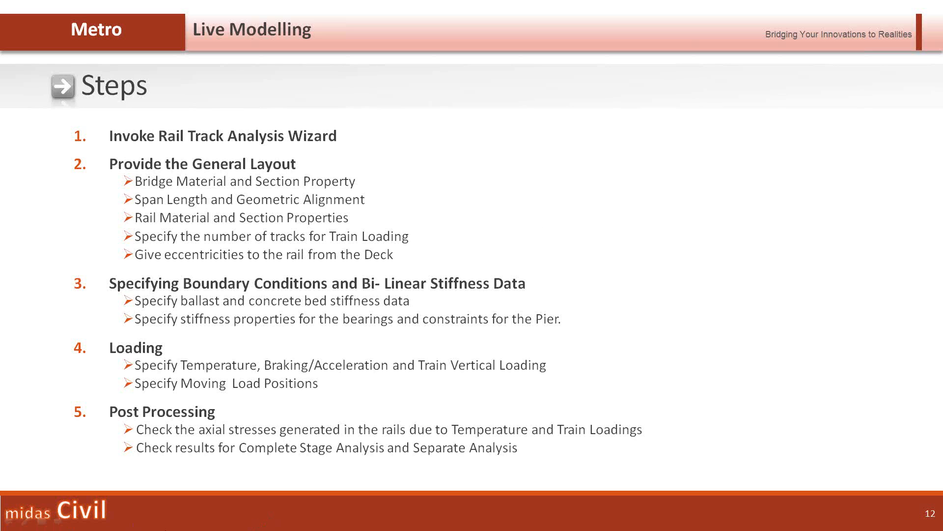
key("super")
right_click(224, 521)
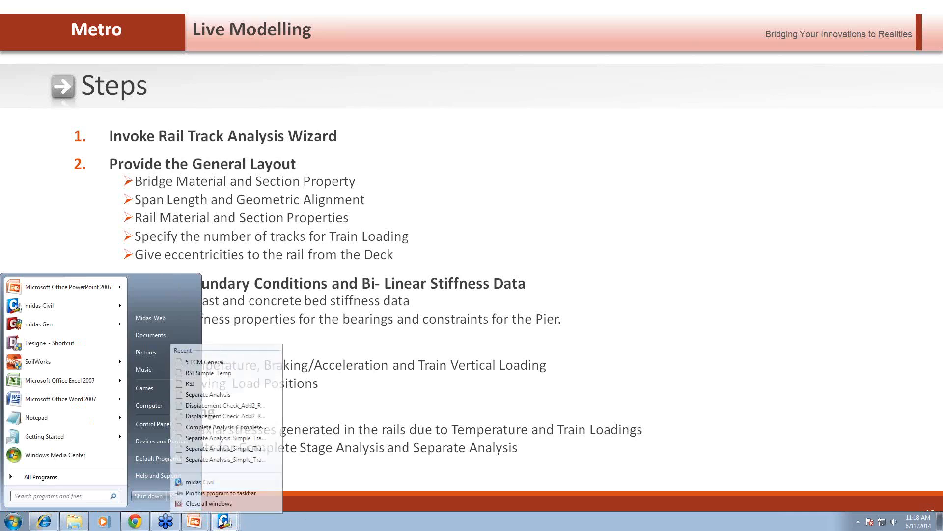
left_click(201, 479)
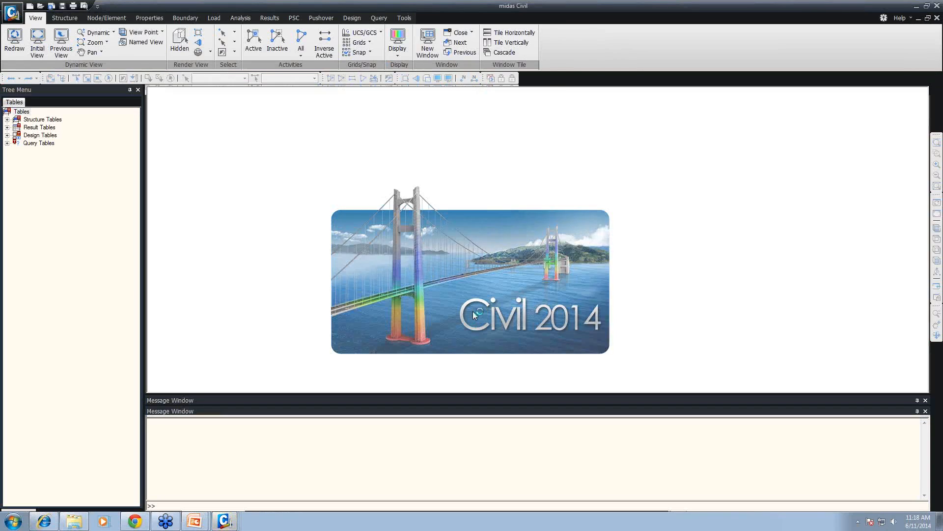
- Create a new project and close leftover Civil model windows
left_click(11, 12)
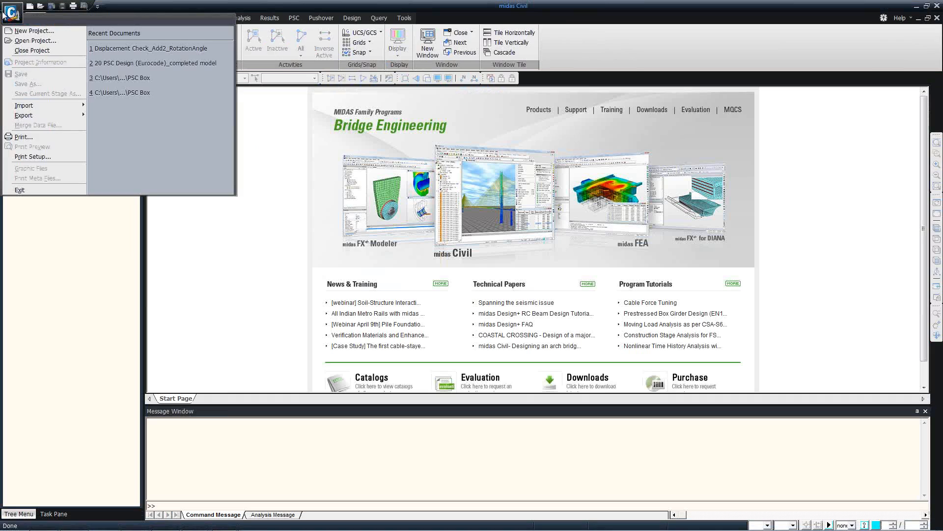
left_click(30, 30)
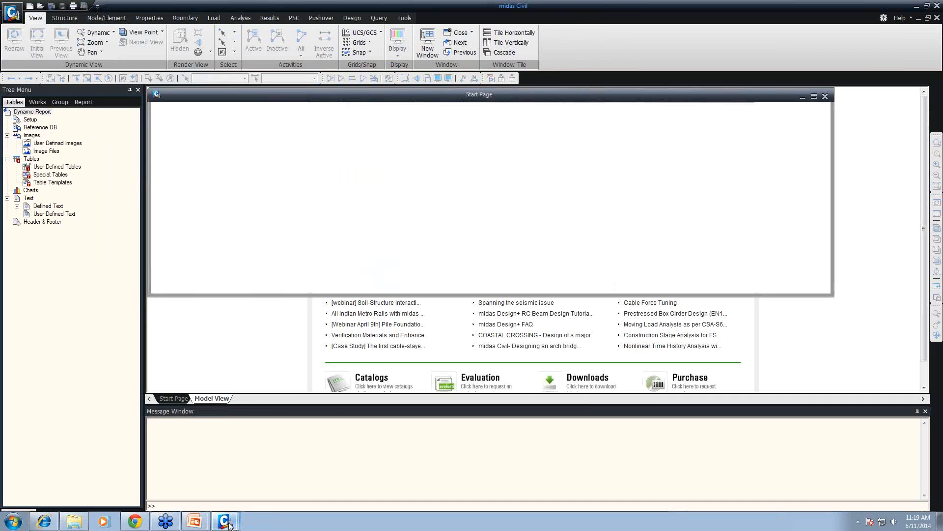
left_click(225, 521)
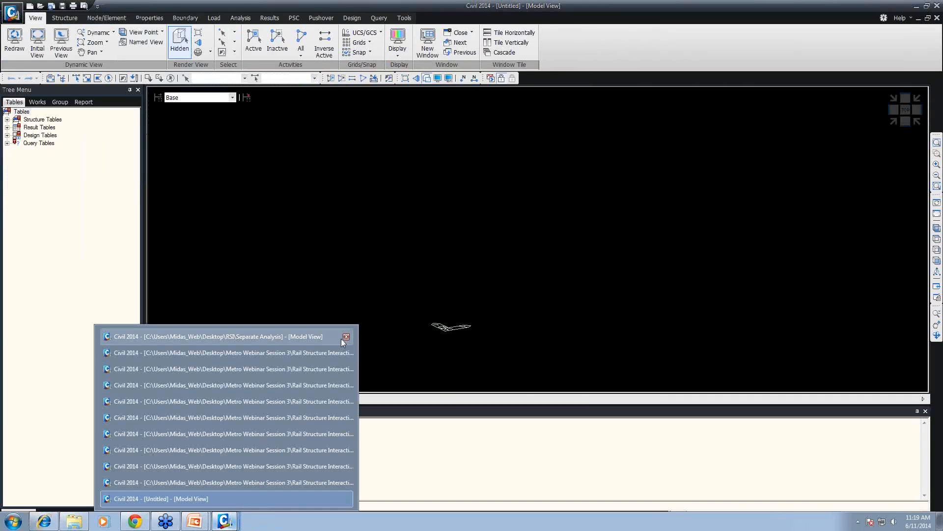
left_click(347, 402)
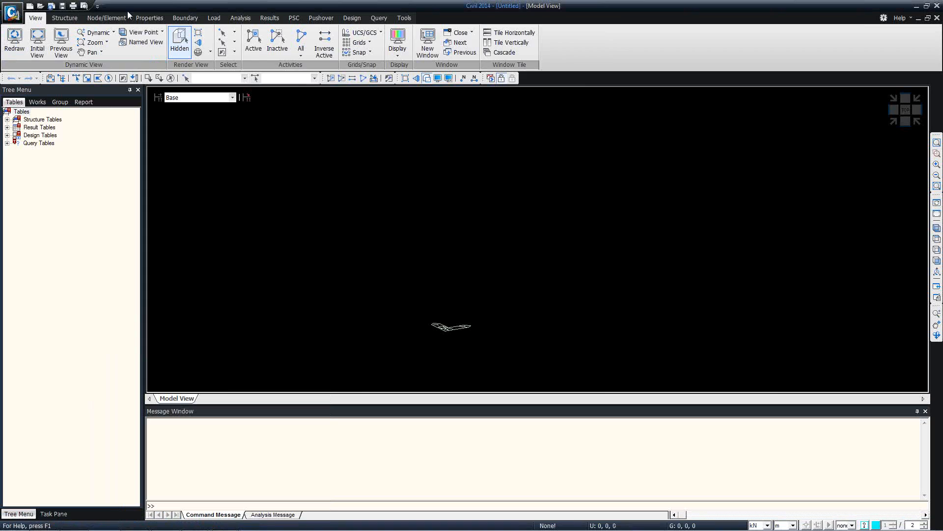
- Open the Rail Track Analysis Model wizard for a brief look and close it again
left_click(64, 18)
left_click(338, 41)
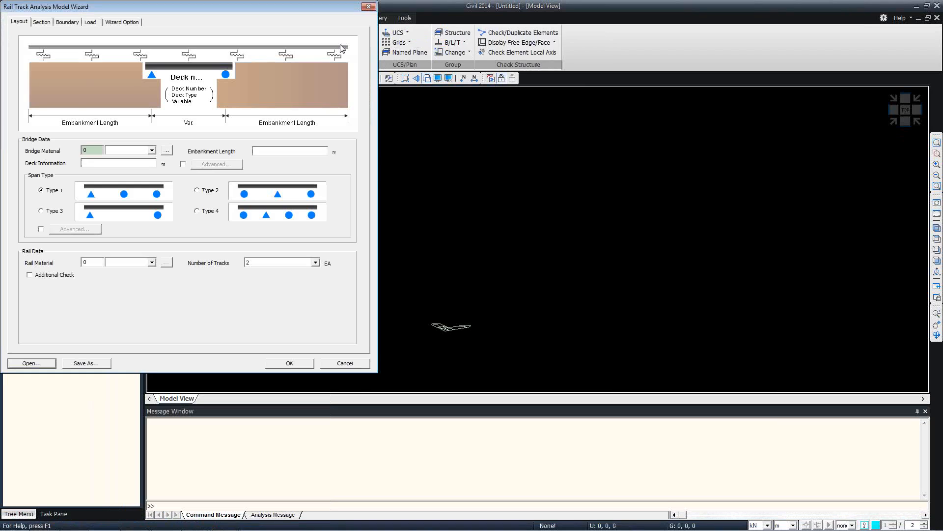
left_click(365, 7)
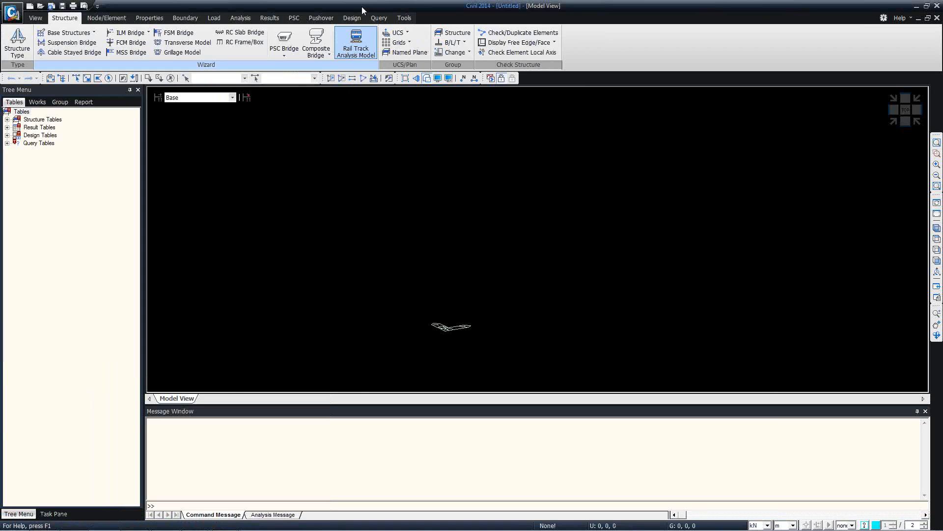
left_click(568, 293)
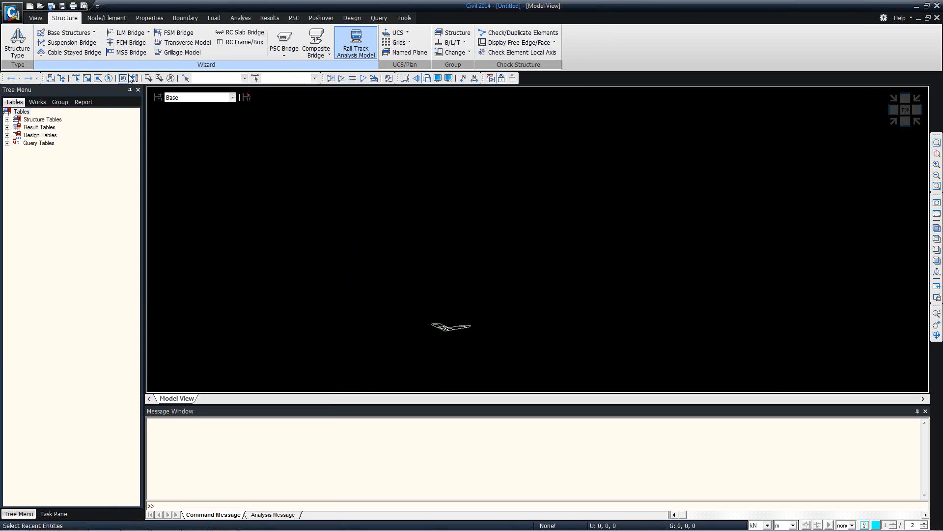
- Preview the model inputs of the FCM Bridge and FSM Bridge wizards, closing each one without changes
left_click(123, 43)
left_click_drag(137, 30, 245, 63)
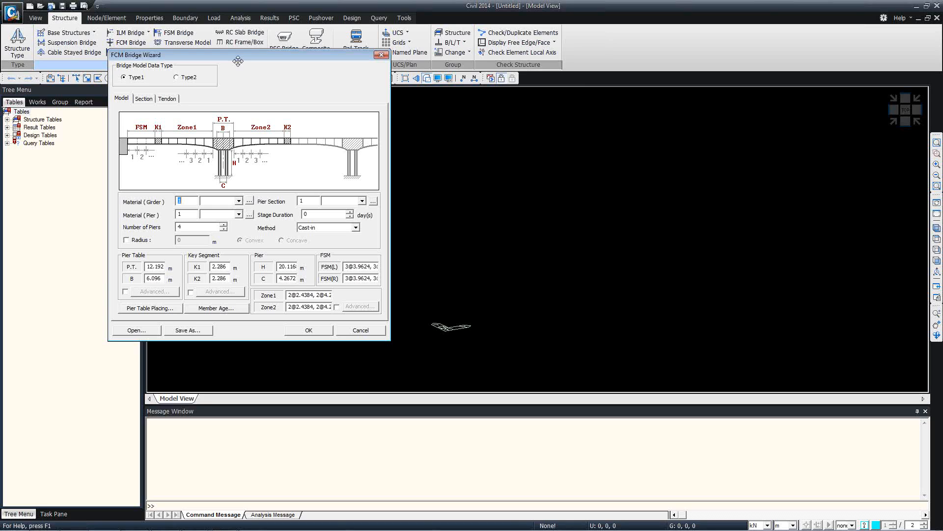
left_click(381, 54)
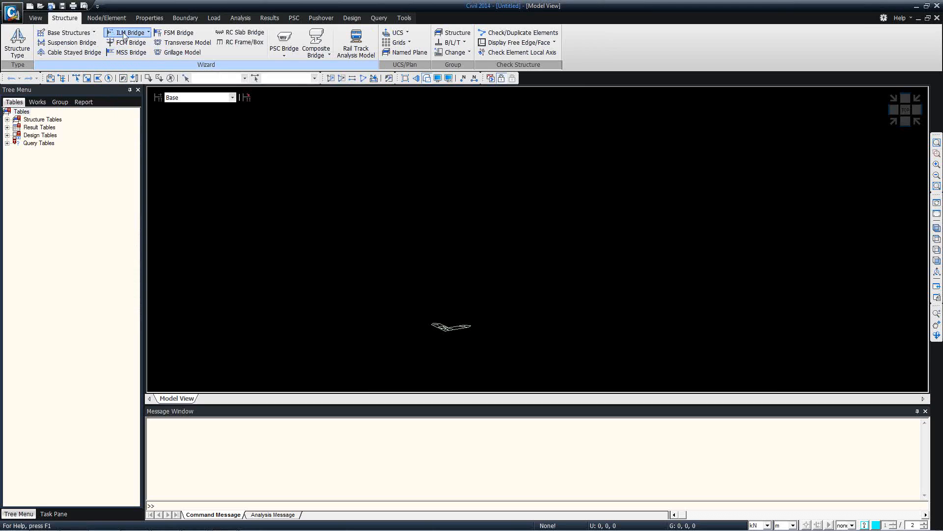
left_click(176, 32)
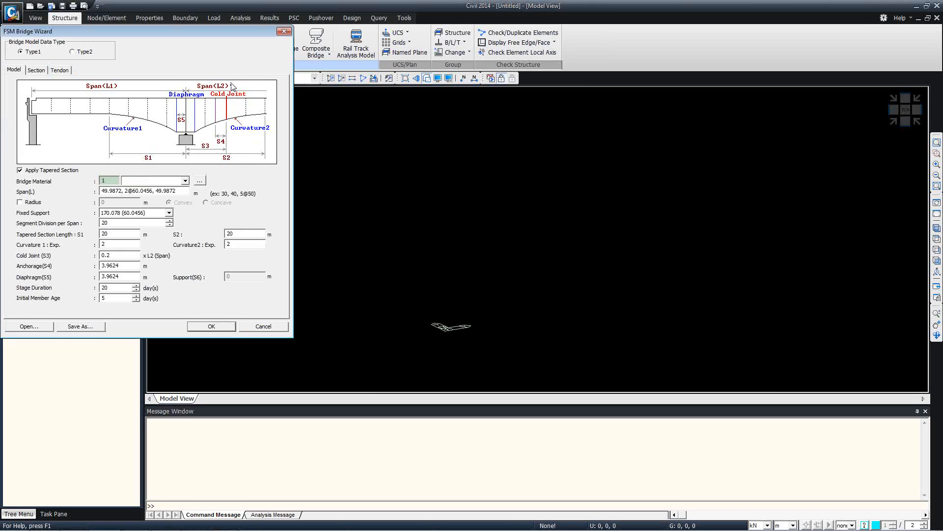
left_click(284, 31)
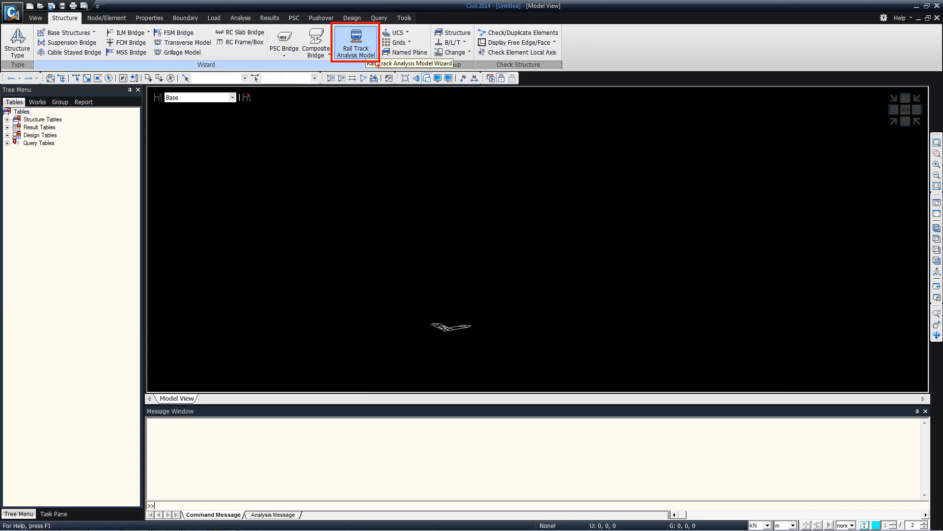
- Launch the Rail Track Analysis Model wizard and check the available bridge materials in its layout data
left_click(356, 38)
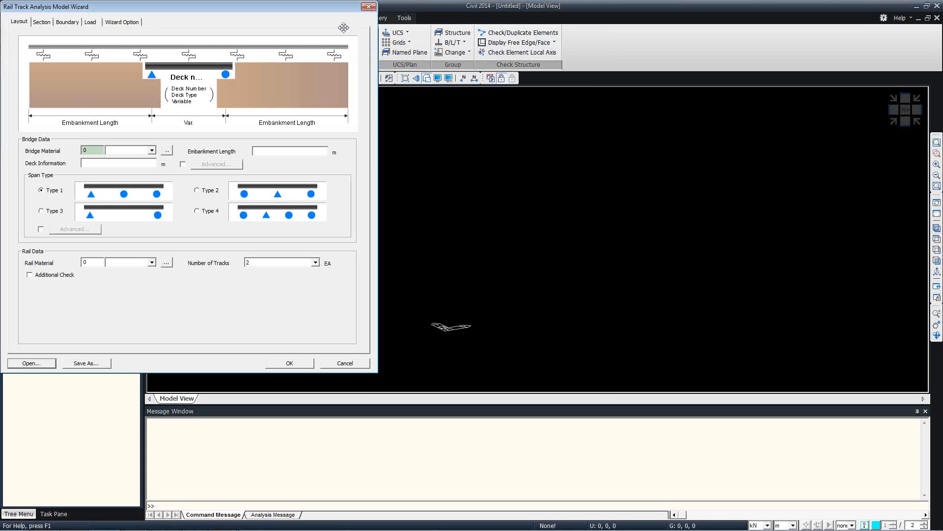
left_click_drag(321, 9, 466, 61)
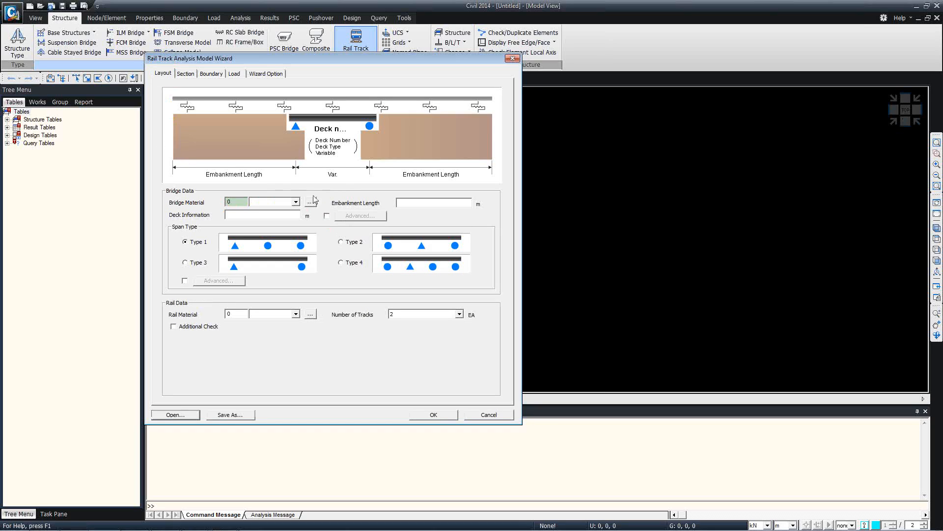
left_click(296, 202)
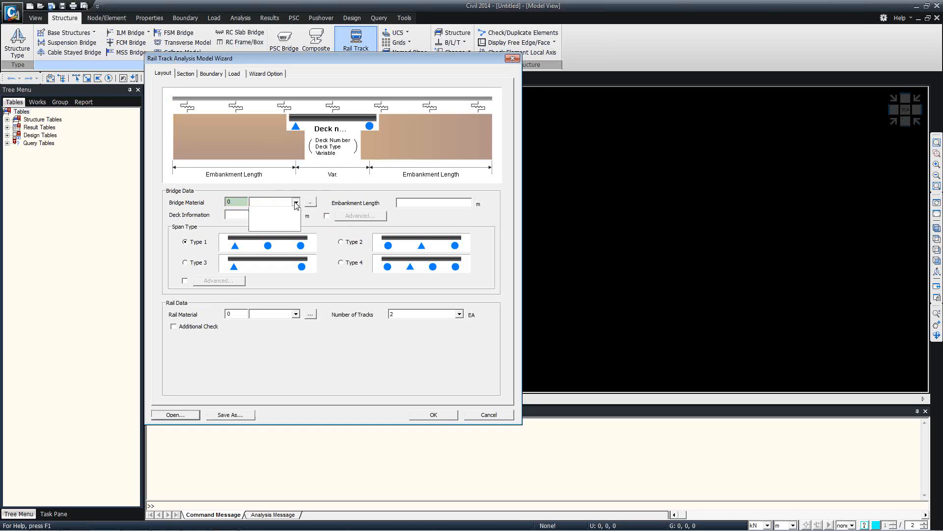
left_click(316, 221)
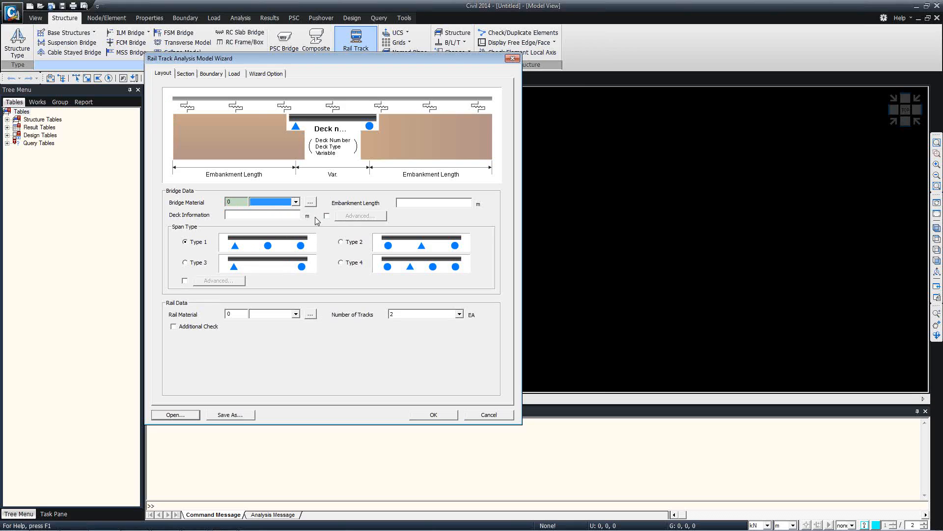
- Import all materials from the RSI model file in the RSI midas folder, keeping their IDs
left_click(310, 202)
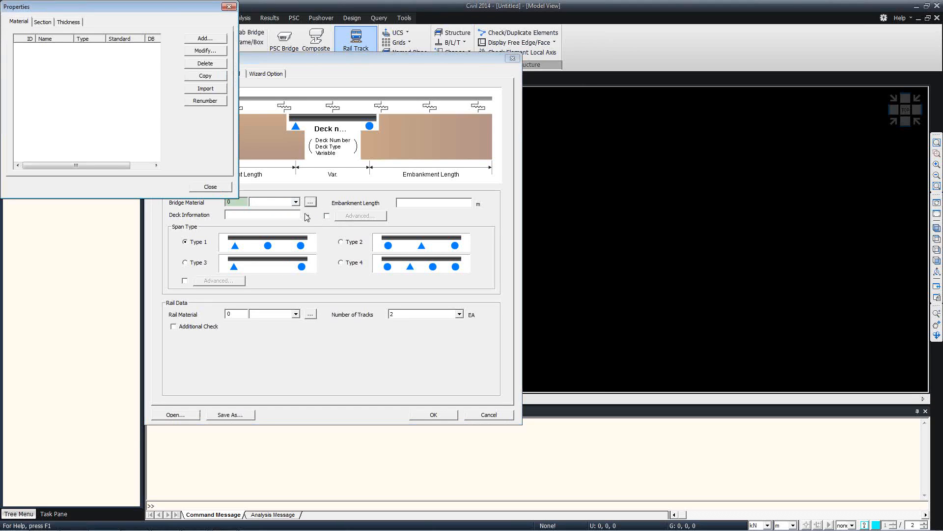
left_click_drag(139, 13, 221, 51)
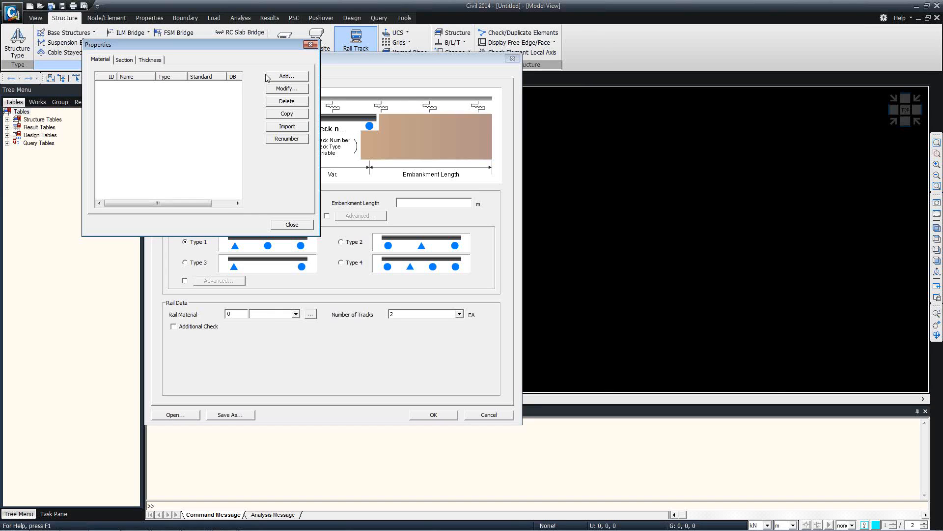
left_click(287, 126)
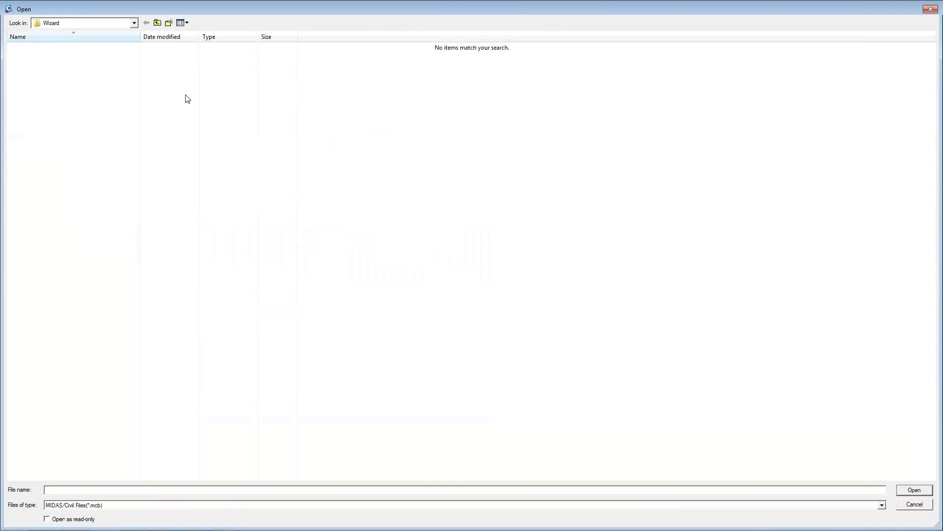
left_click(157, 23)
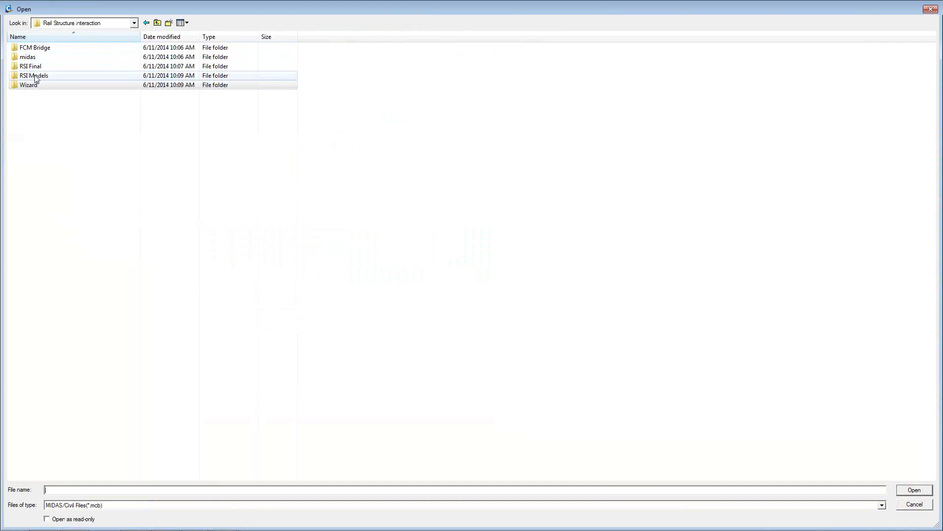
double_click(35, 75)
double_click(34, 47)
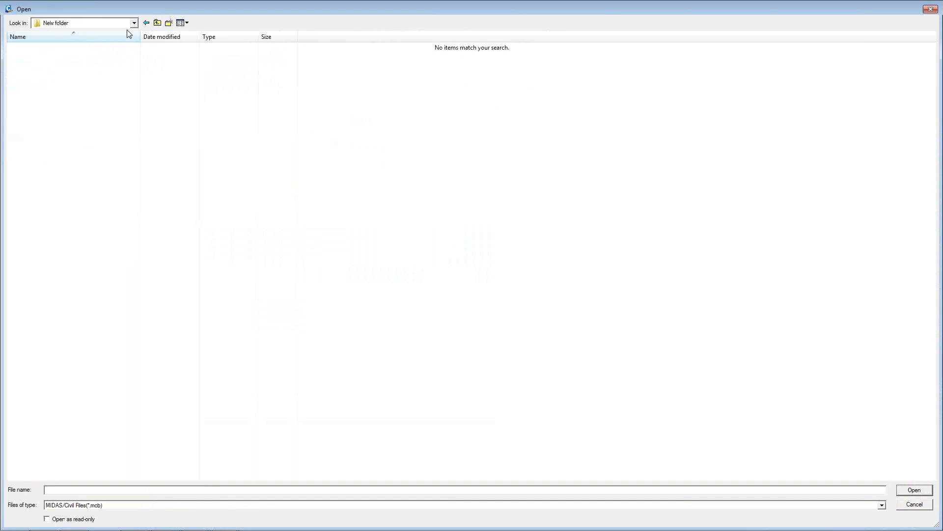
left_click(157, 23)
double_click(34, 75)
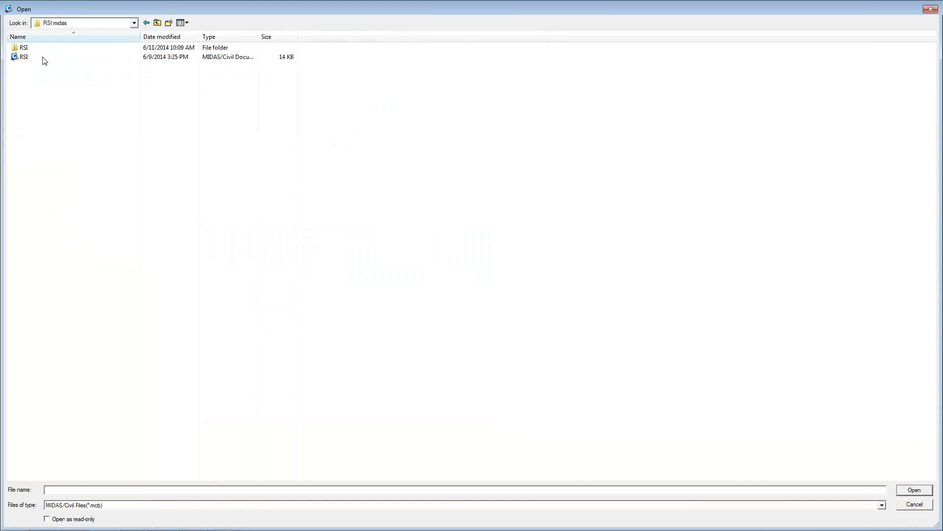
double_click(25, 47)
double_click(29, 56)
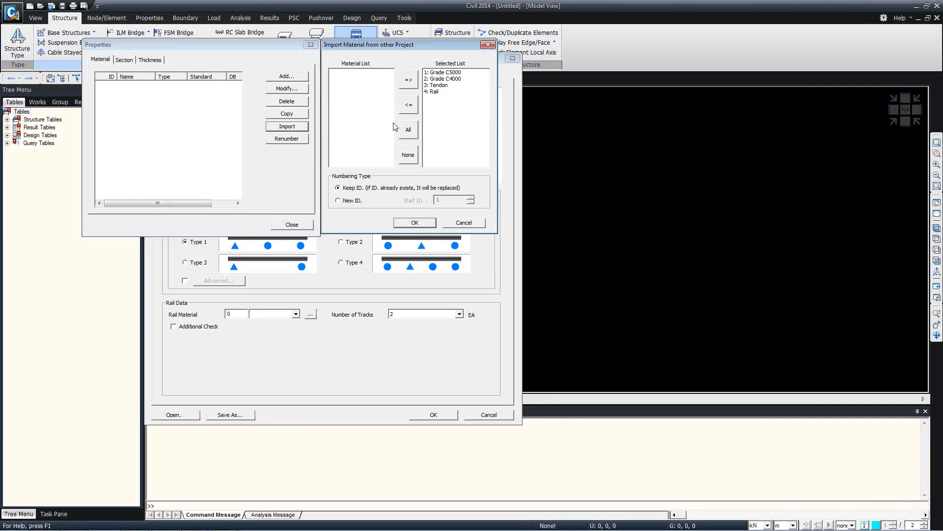
left_click(416, 223)
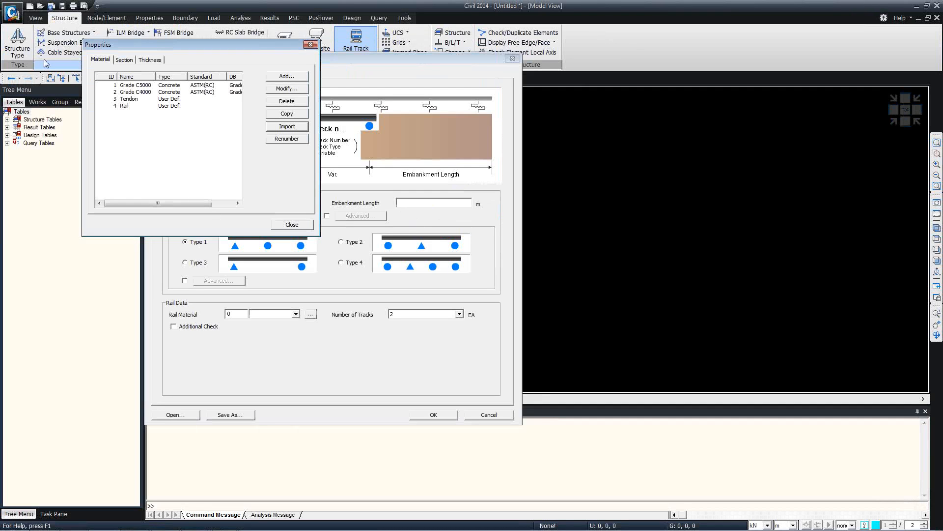
left_click(289, 226)
- Assign 1: Grade C5000 as the bridge material and set the embankment length to 300 m
left_click(289, 202)
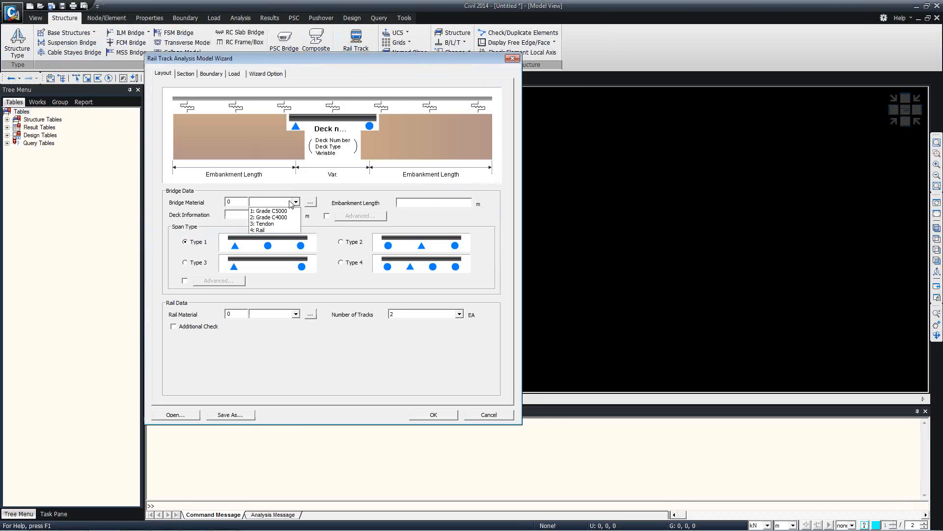
left_click(285, 212)
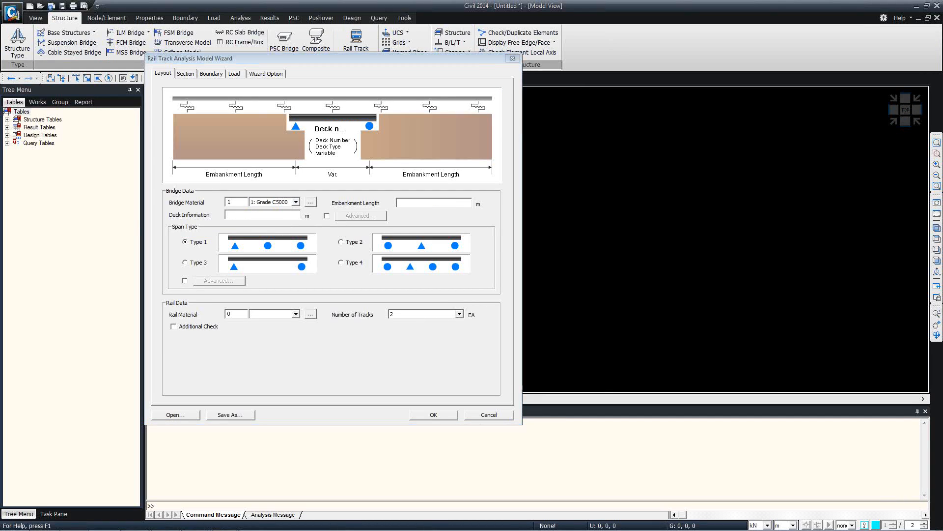
left_click(433, 203)
type("3")
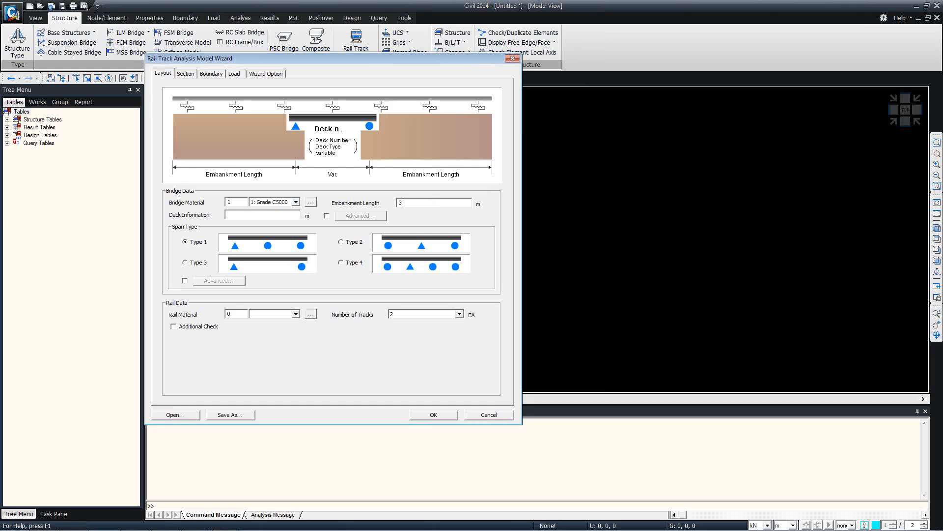
type("00")
mouse_move(555, 240)
left_mouse_down("shift")
mouse_move(808, 166)
mouse_move(806, 177)
mouse_move(886, 144)
left_mouse_up("shift")
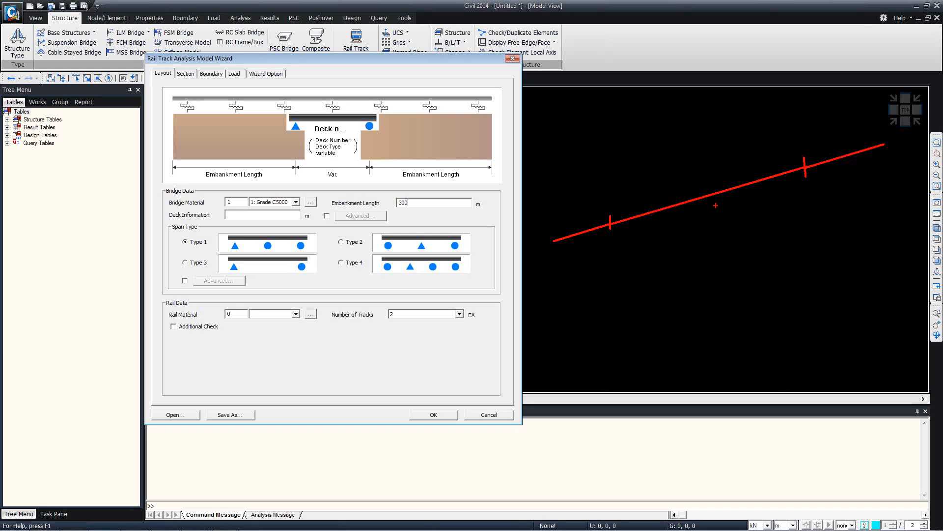
left_click_drag(643, 214, 643, 269, "shift")
left_click_drag(692, 206, 692, 256, "shift")
left_click_drag(748, 184, 748, 244, "shift")
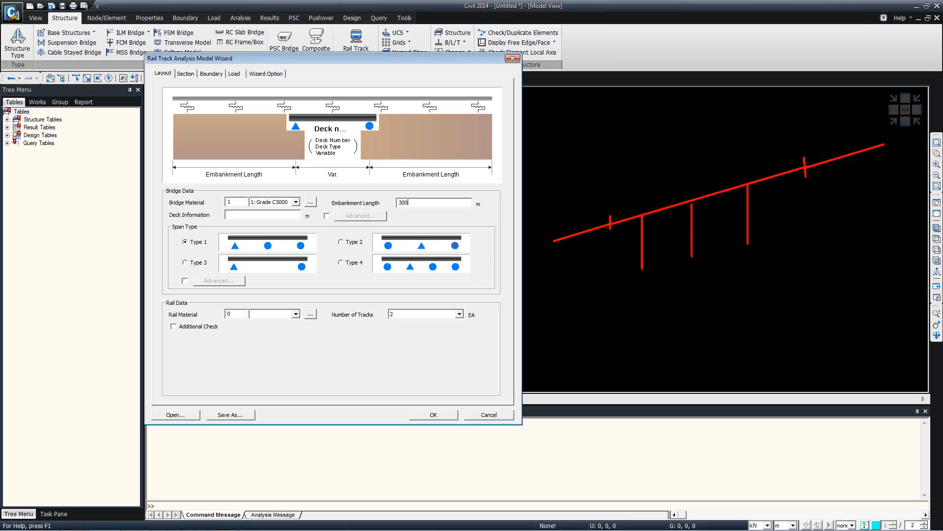
left_click_drag(775, 177, 778, 229, "shift")
key("Escape")
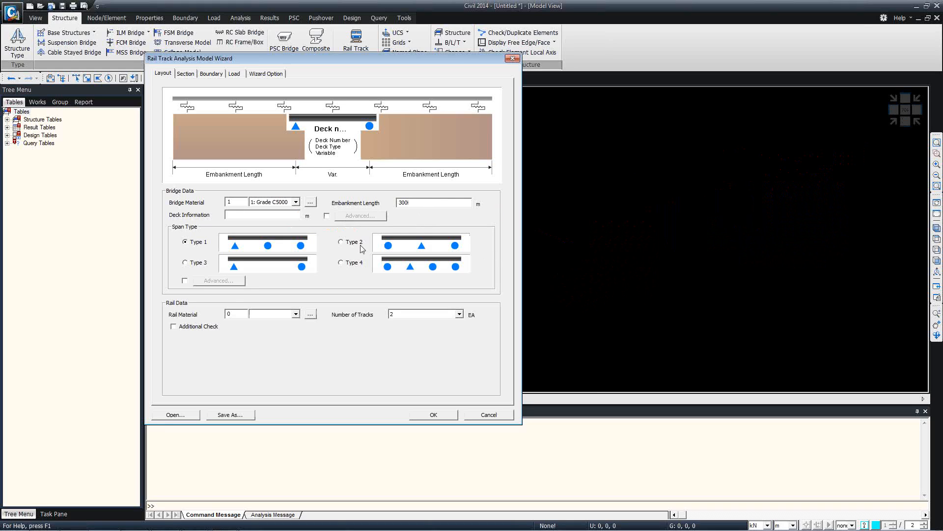
- Enter the deck information as 85,3@130,85 in the bridge data
left_click_drag(410, 203, 404, 205)
double_click(404, 205)
left_click(265, 212)
type("85,3@130,85")
mouse_move(264, 213)
left_mouse_down()
mouse_move(203, 204)
mouse_move(268, 208)
mouse_move(223, 211)
mouse_move(260, 216)
left_mouse_up()
- Examine the advanced bridge data table with its deck length, EA and material inputs, then leave the advanced option off
left_click(327, 216)
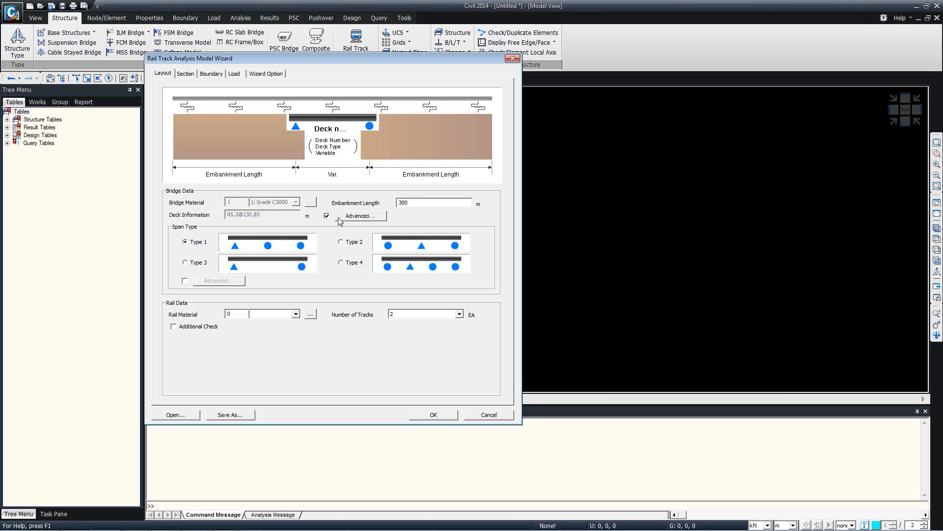
left_click(340, 218)
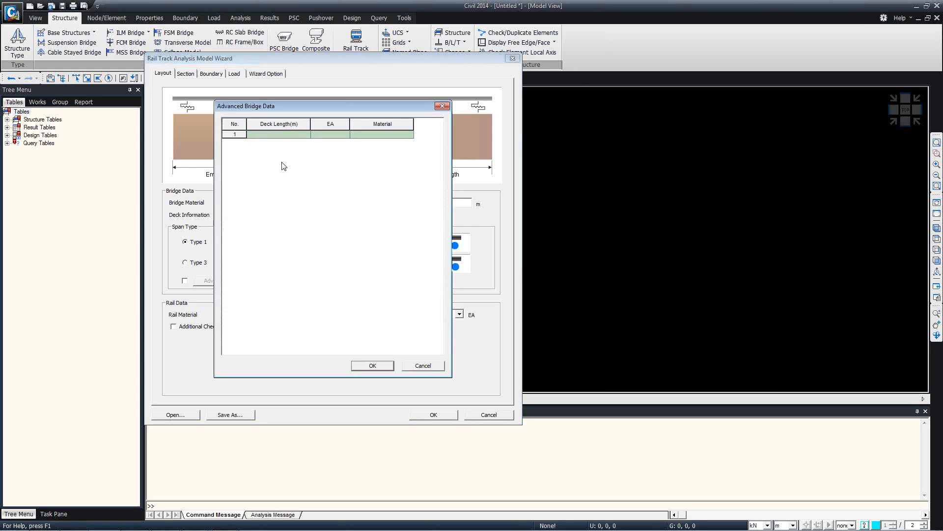
left_click(304, 136)
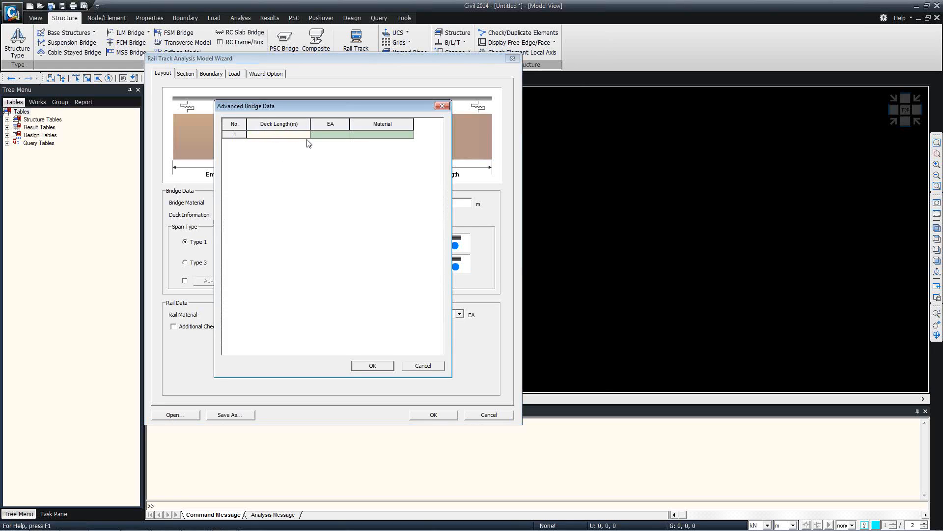
left_click(366, 136)
left_click(409, 135)
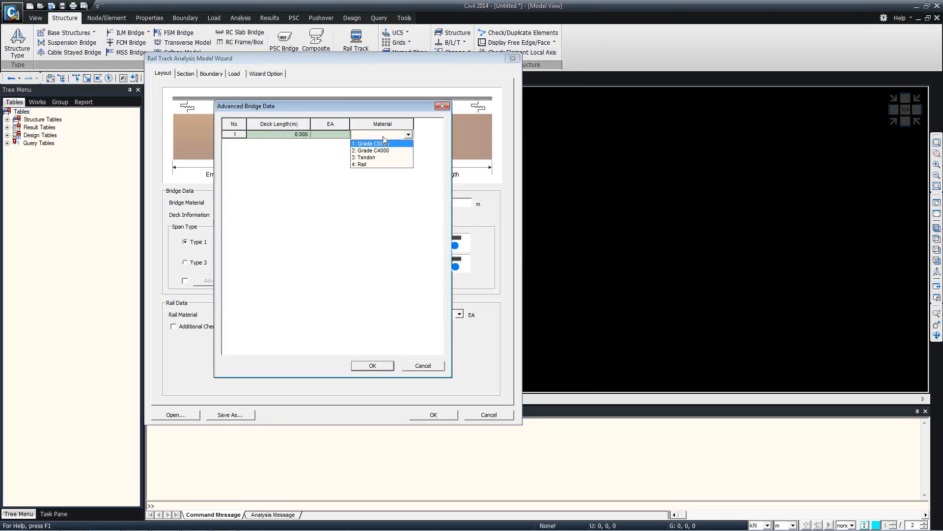
left_click(327, 153)
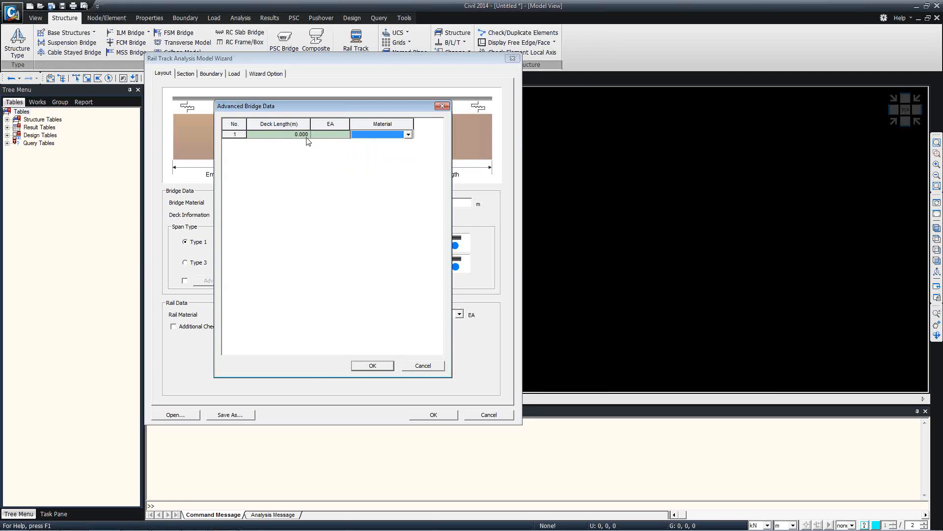
left_click(413, 364)
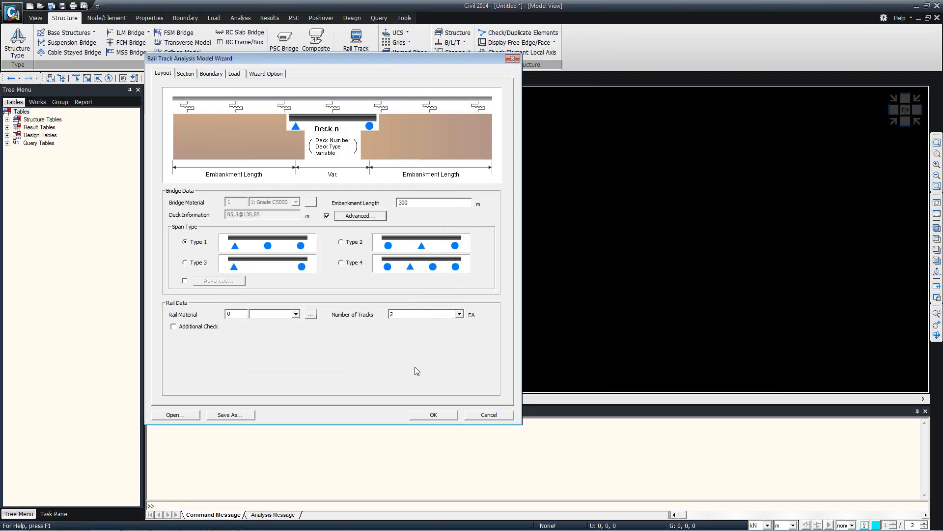
left_click(326, 216)
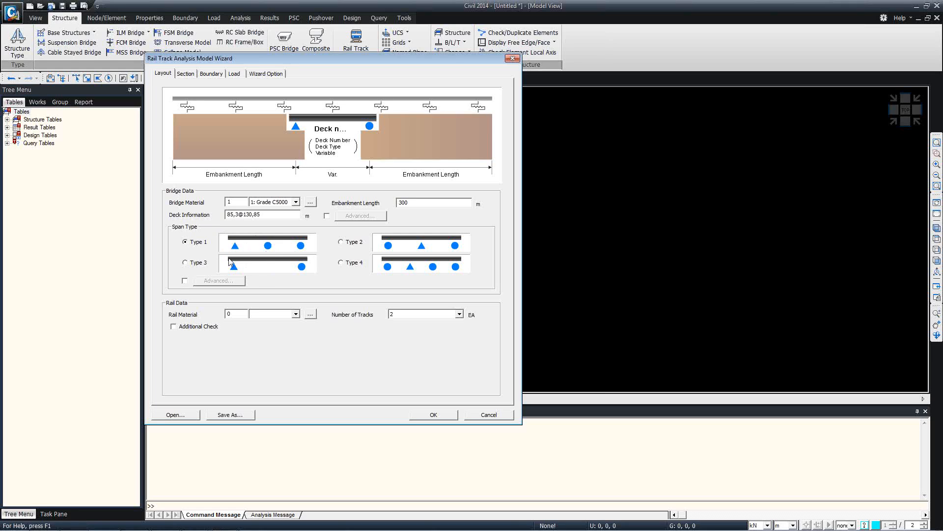
- Try span Types 2, 3 and 4, and open the advanced span type table
left_click(348, 243)
left_click(202, 269)
left_click(357, 268)
left_click(185, 281)
left_click(197, 285)
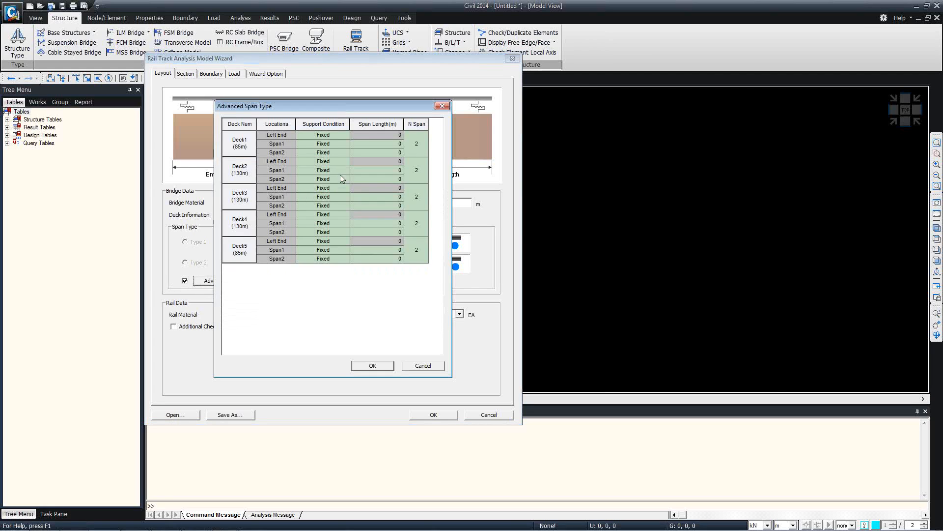
- Set the number of spans to 1 for each of the five decks in the advanced span table
left_click(419, 145)
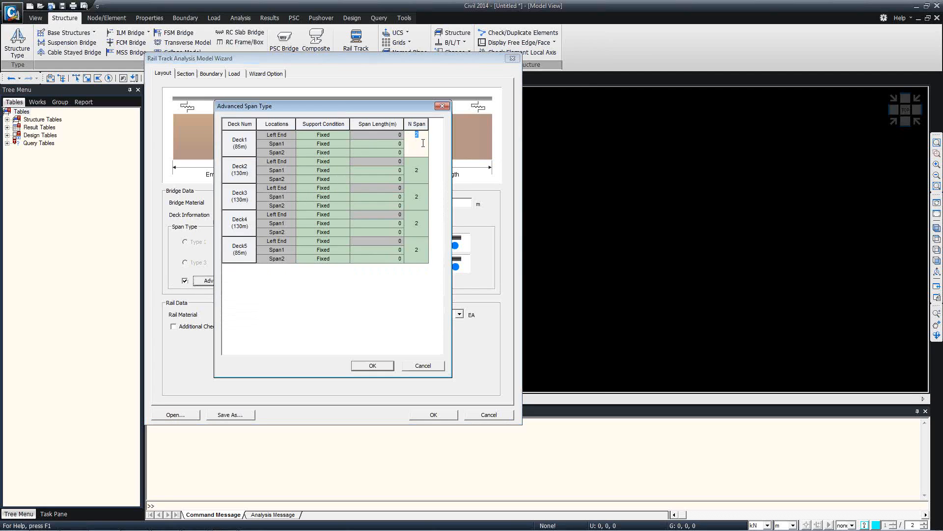
type("1")
left_click(417, 175)
left_click(420, 162)
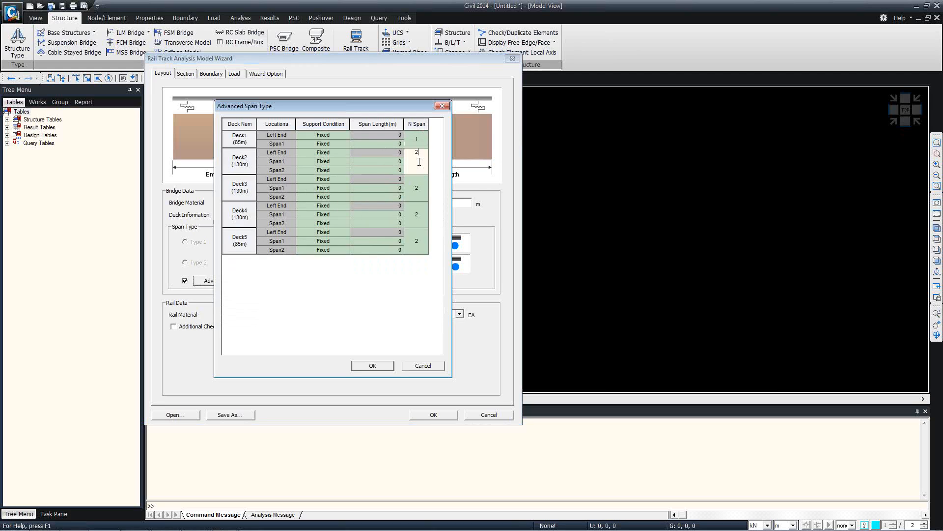
type("1")
left_click(417, 182)
type("1")
left_click(422, 200)
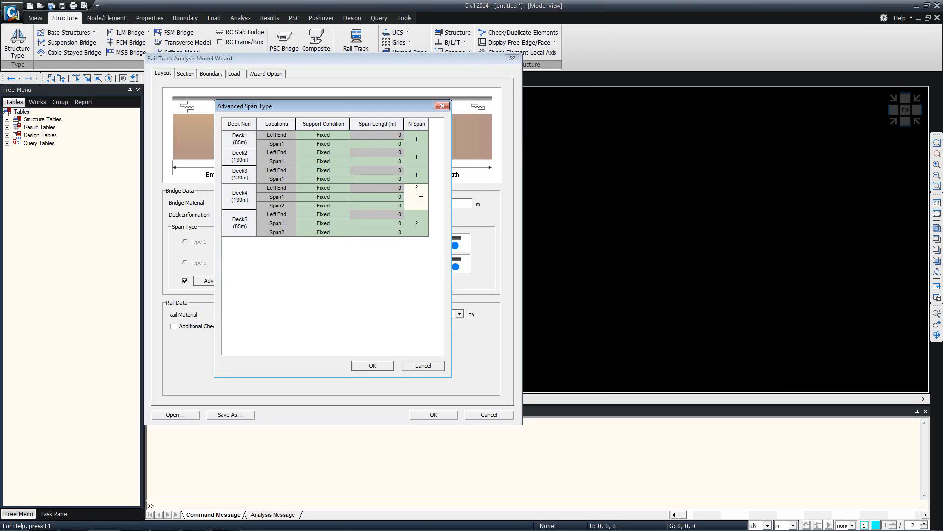
type("1")
left_click(425, 213)
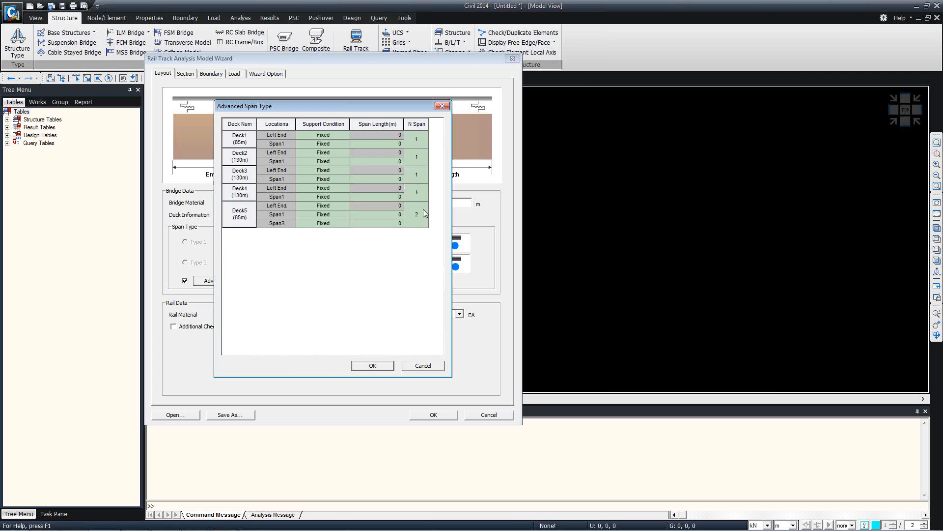
left_click(423, 214)
type("1")
left_click(399, 194)
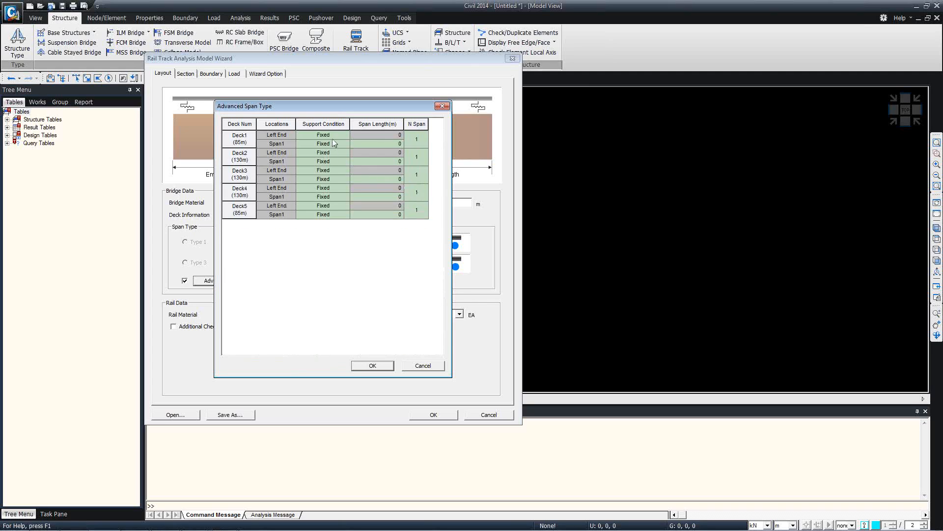
- Try roller supports at Deck1's left end and Deck5's Span1, and discard the advanced span type changes
left_click(326, 135)
left_click(345, 135)
left_click(319, 148)
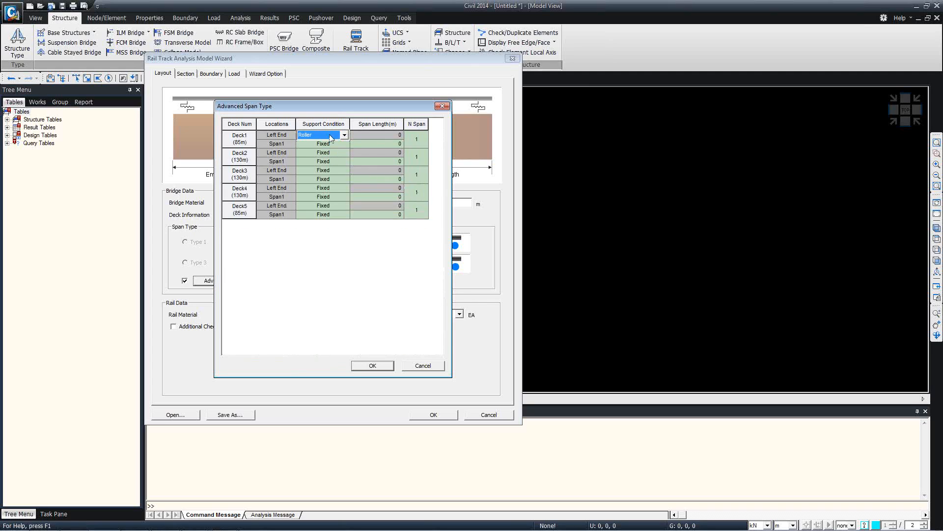
left_click(343, 214)
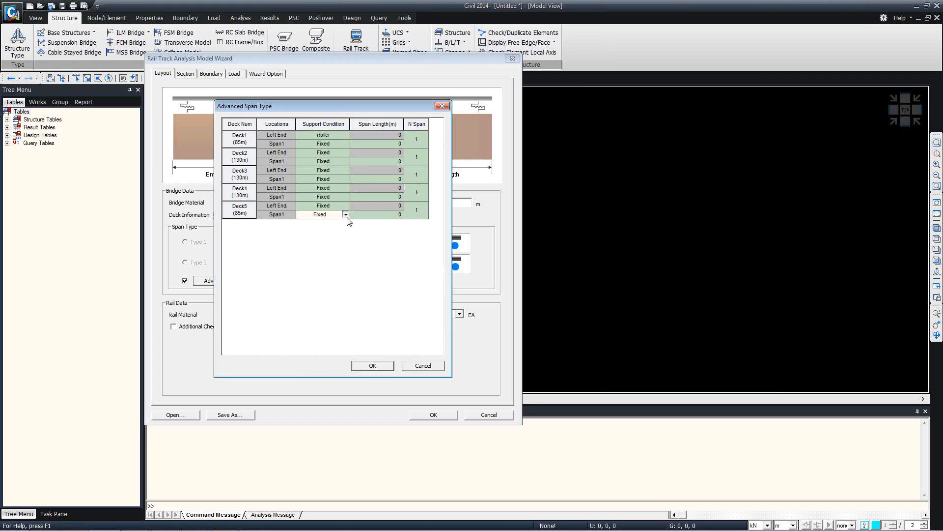
left_click(347, 216)
left_click(317, 231)
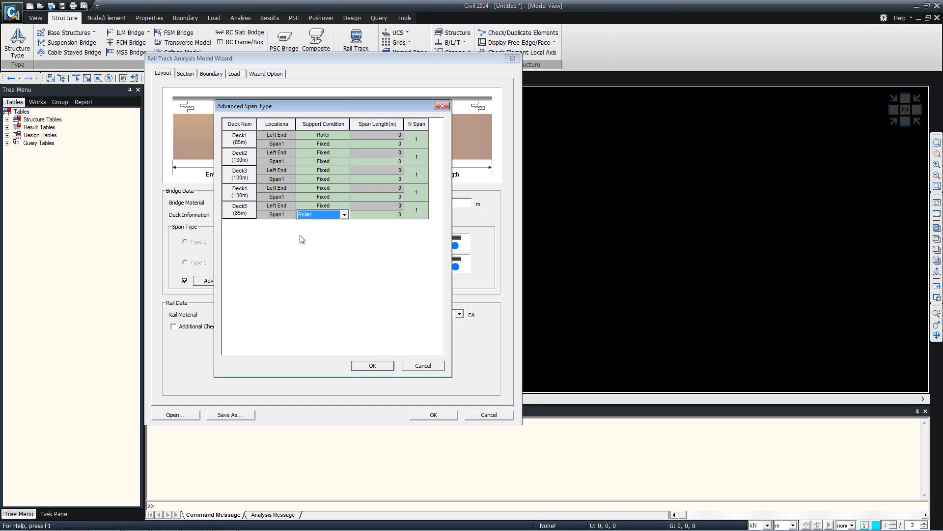
left_click(428, 367)
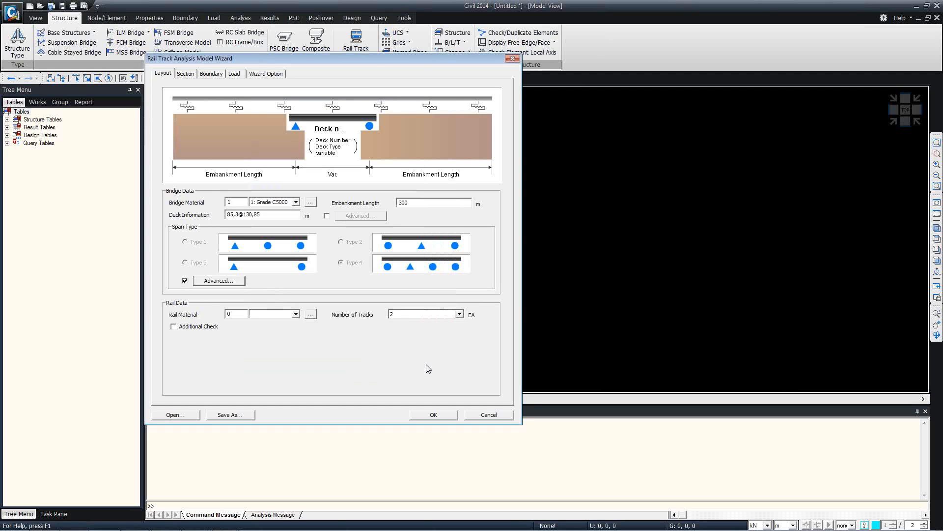
- Use span Type 3 without the advanced option and assign 4: Rail as the rail material
left_click(185, 281)
left_click(191, 264)
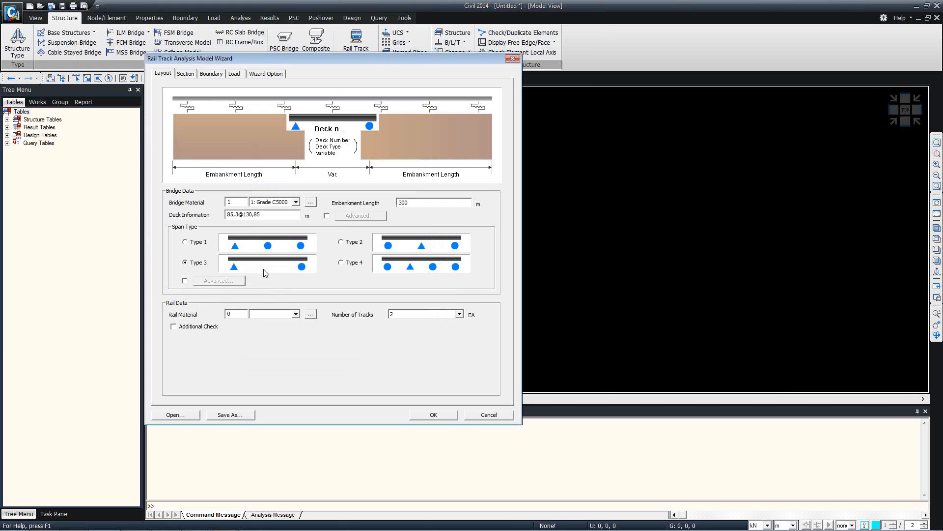
left_click(265, 318)
left_click(324, 336)
left_click(287, 316)
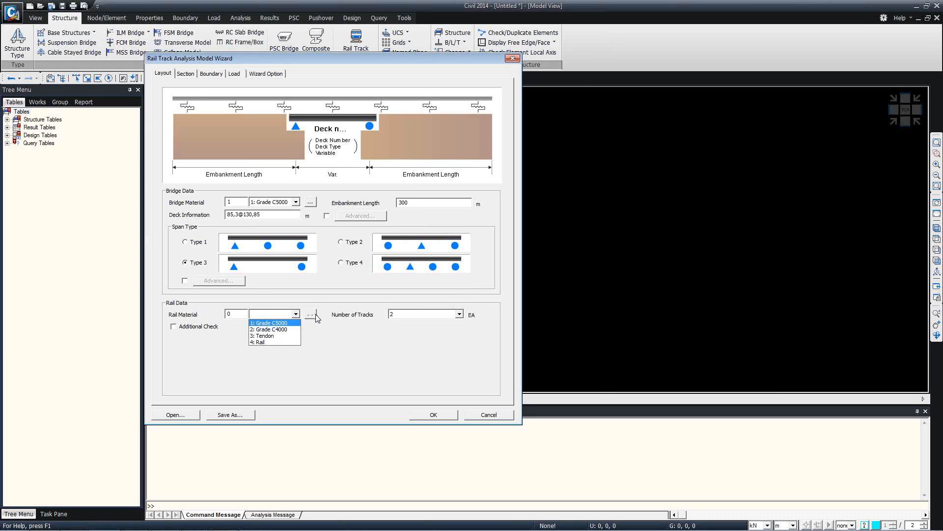
left_click(264, 344)
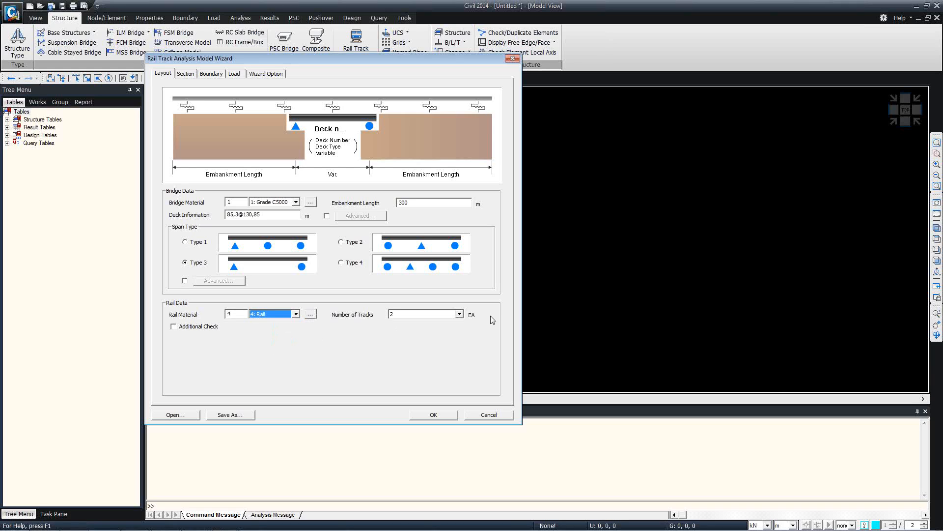
- Try 1 as the number of tracks in the rail data and restore it to 2
left_click(459, 314)
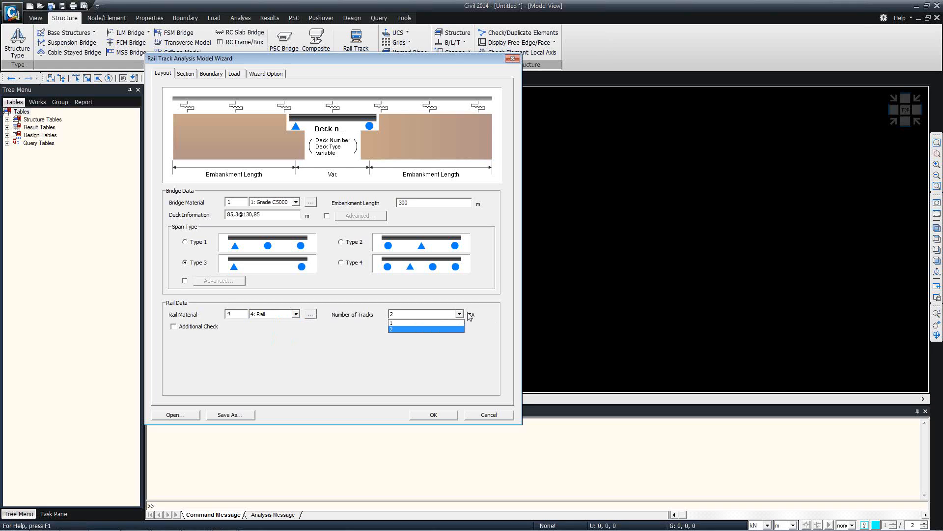
left_click(423, 322)
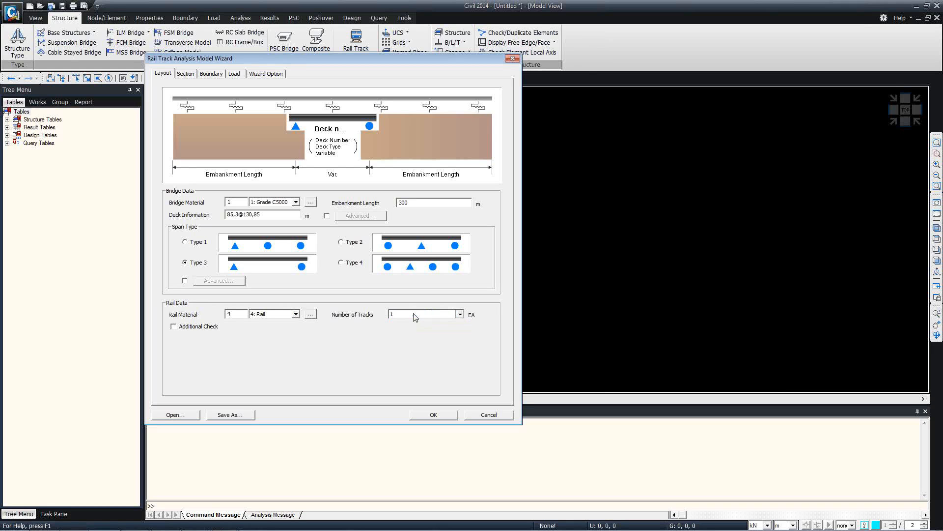
left_click(415, 317)
left_click(404, 328)
- Enable the additional rail check, review its zero lateral resistance and rail expansion joint inputs, and disable the check again
left_click(176, 328)
left_click(182, 326)
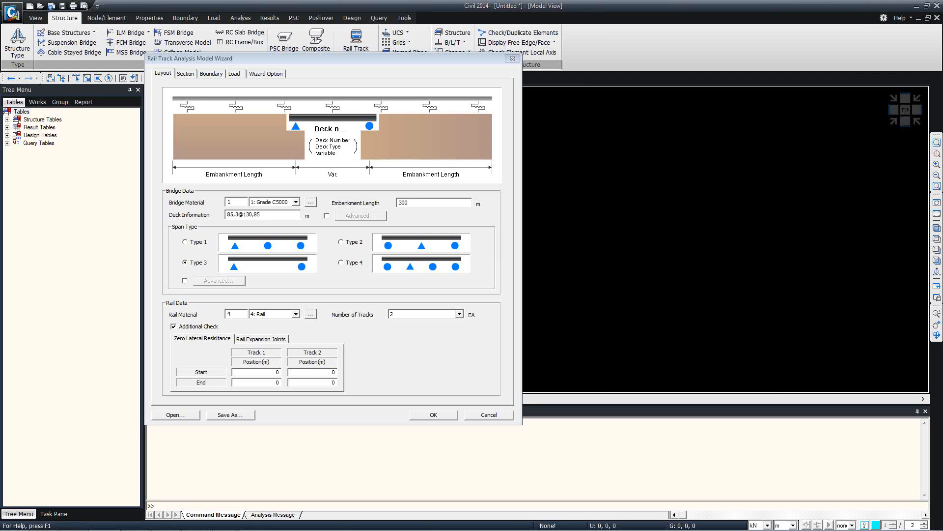
left_click(258, 339)
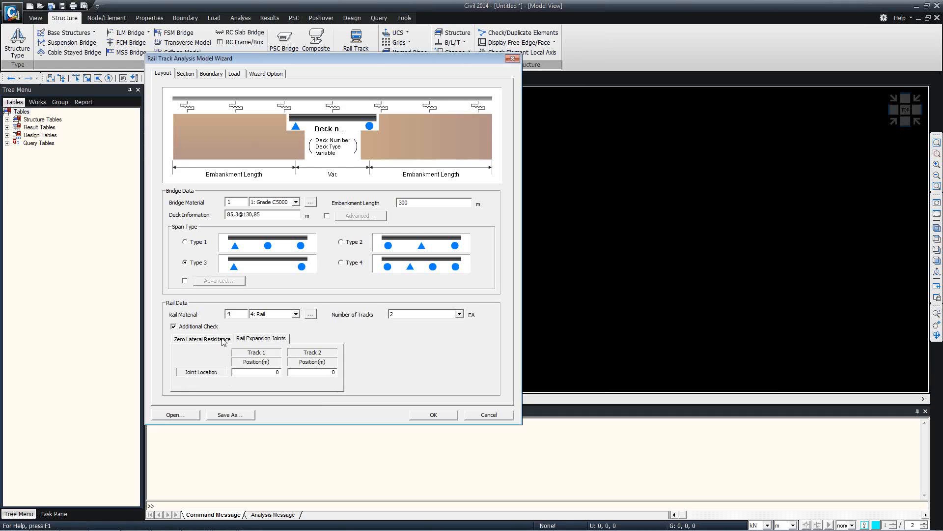
left_click(223, 340)
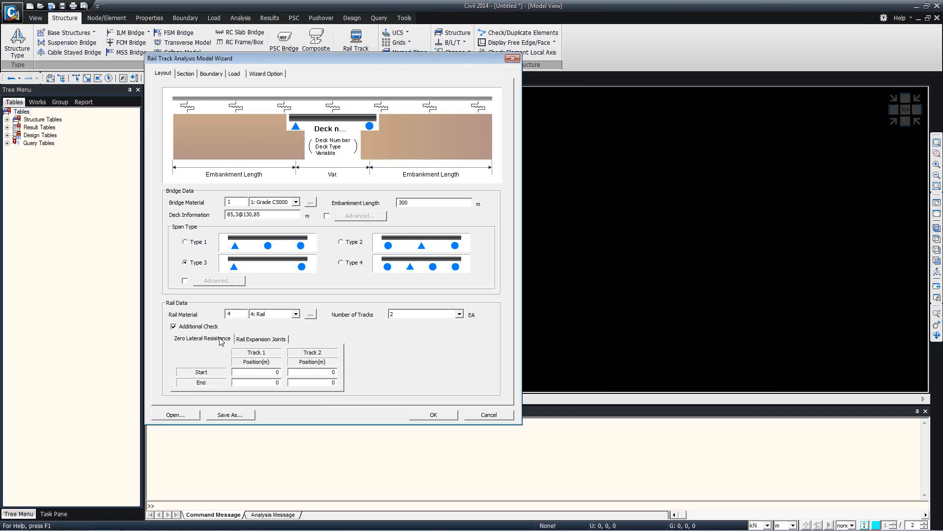
left_click(247, 339)
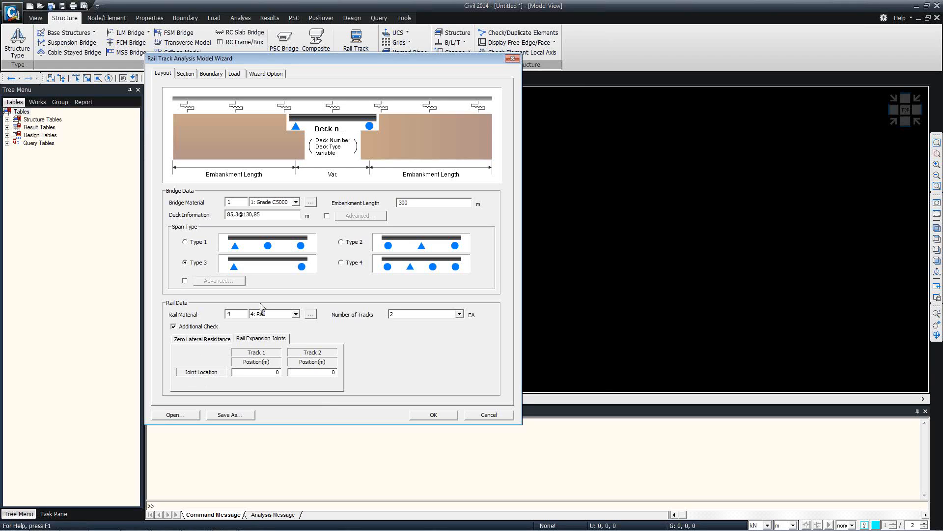
left_click(203, 328)
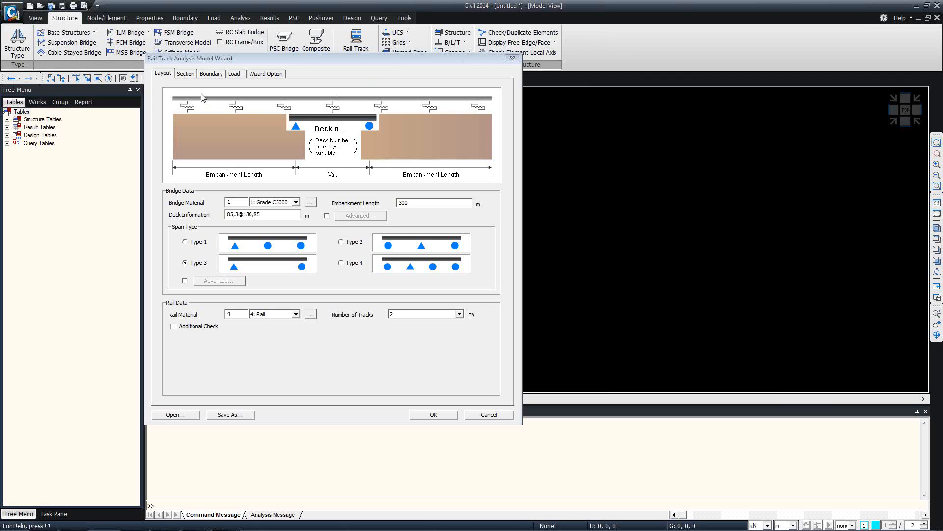
- Open the section properties from Deck1's bridge section and look at the PSC form for a new section without creating one
left_click(186, 73)
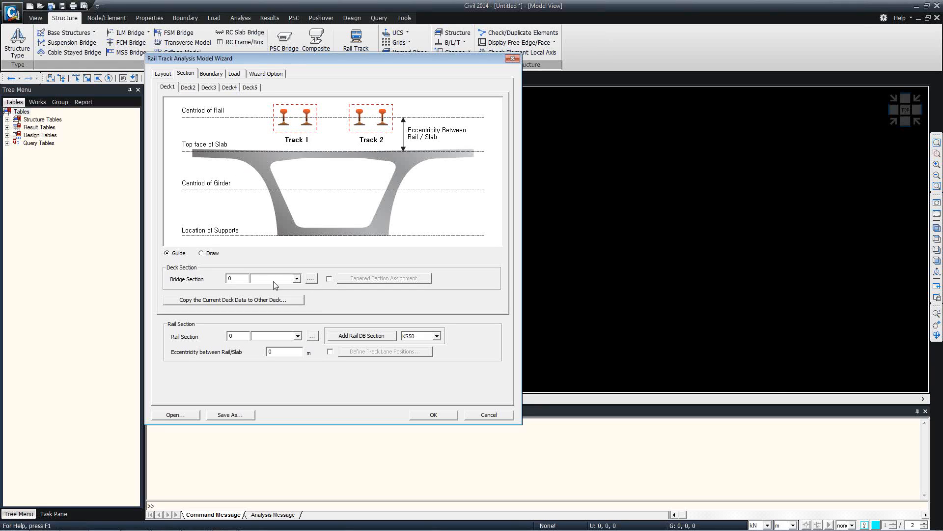
left_click(311, 279)
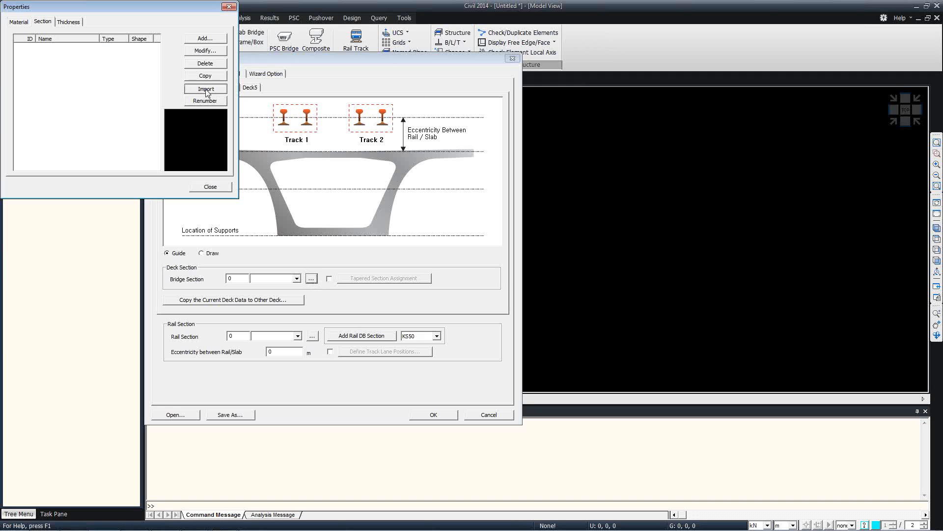
left_click(205, 38)
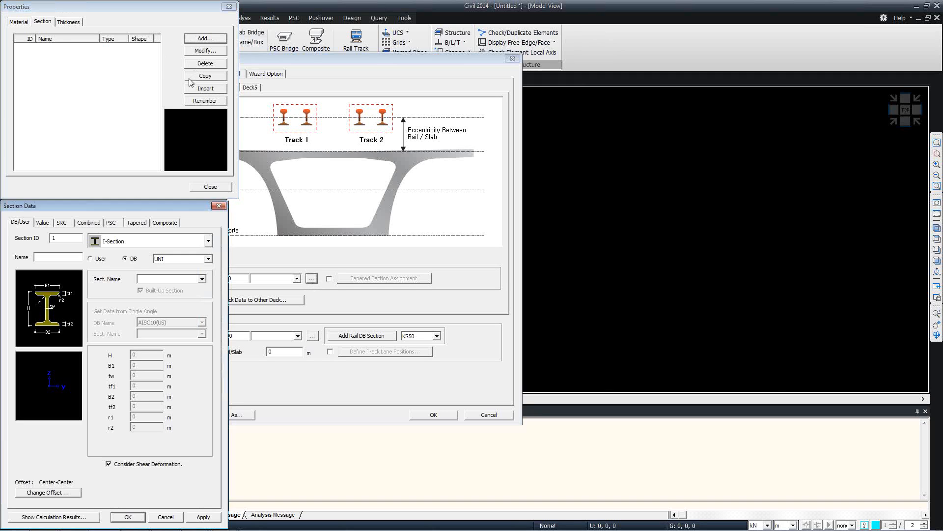
left_click(118, 223)
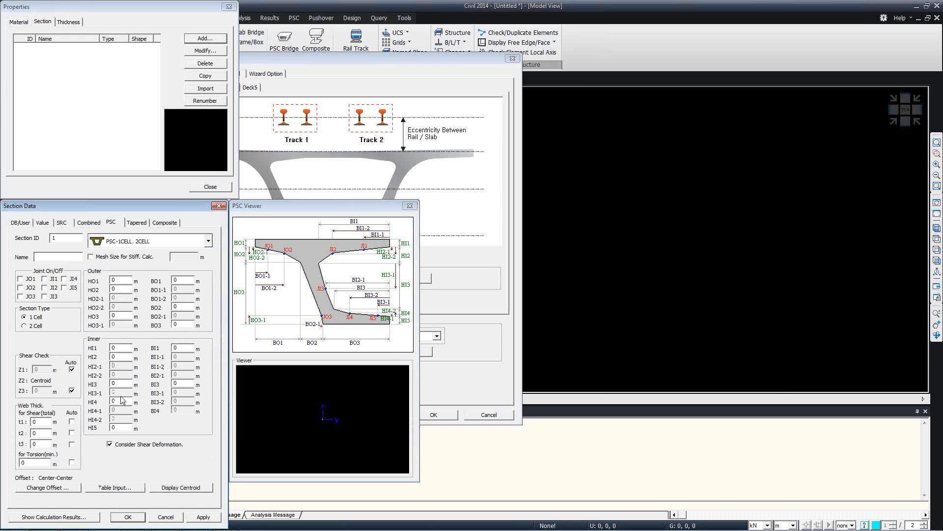
left_click(217, 206)
- Import only the Pier, Span and Support sections from the RSI_Simple_Temp model, keeping their IDs, and close the section properties
left_click(206, 89)
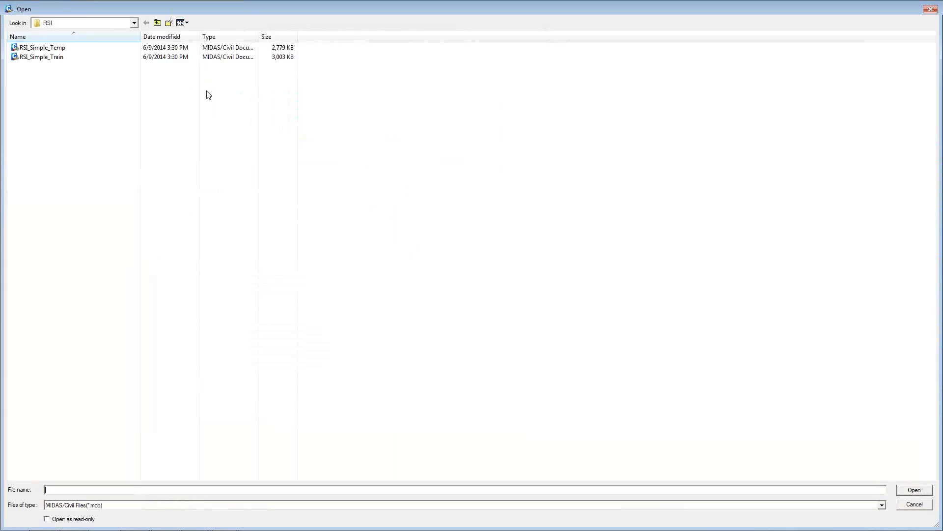
double_click(57, 50)
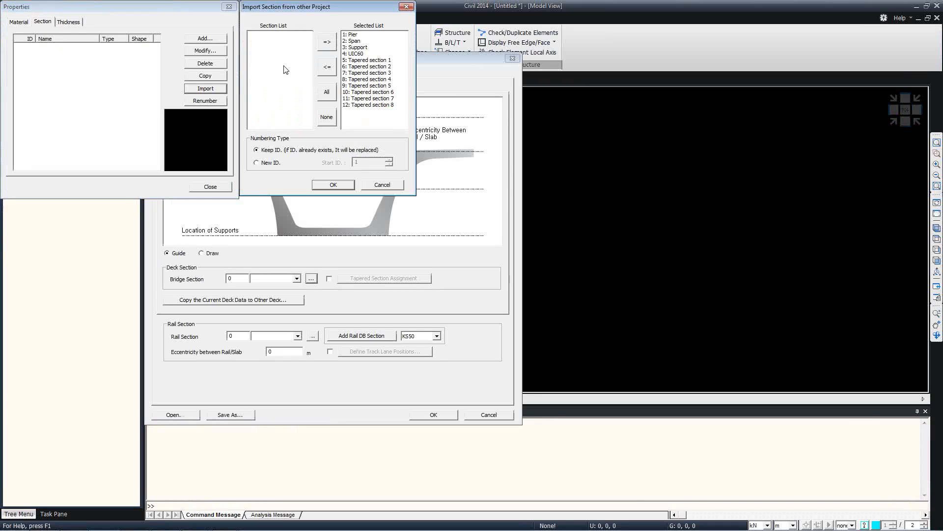
left_click(327, 116)
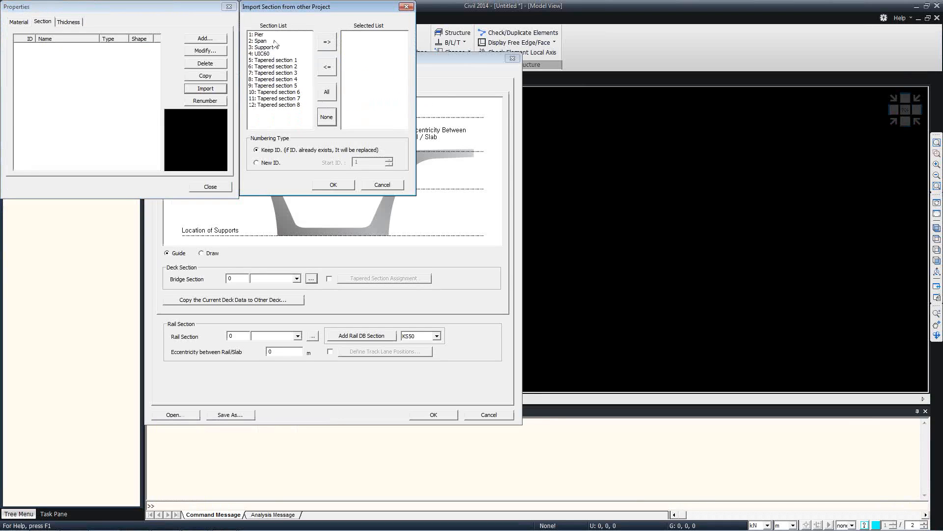
double_click(259, 35)
double_click(259, 35)
double_click(259, 35)
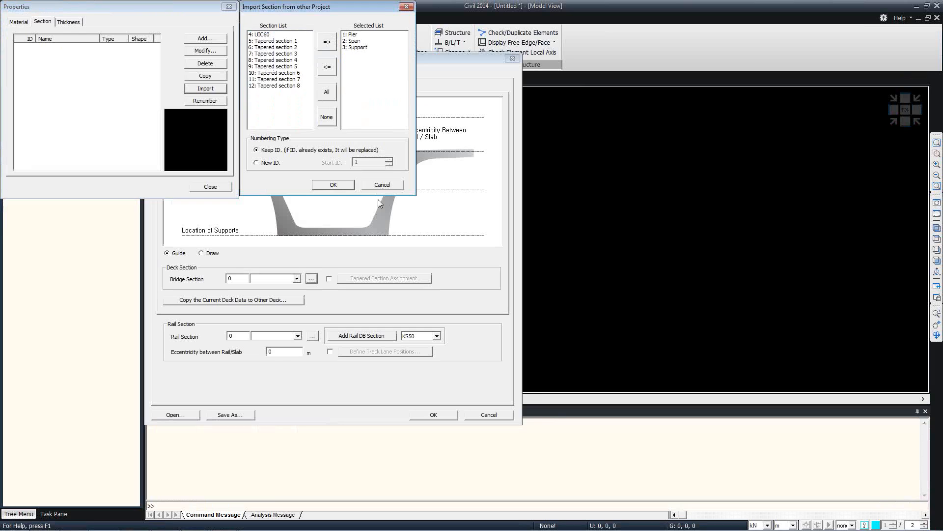
left_click(333, 185)
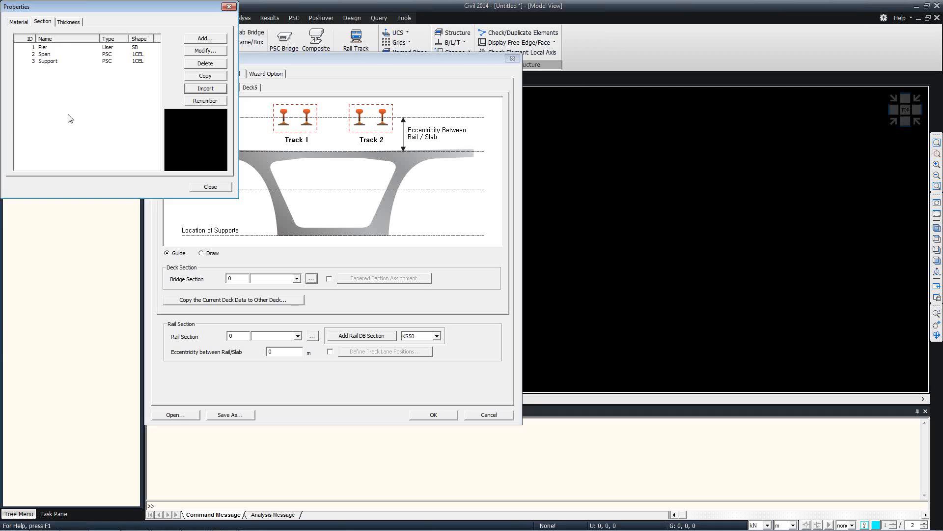
left_click(210, 187)
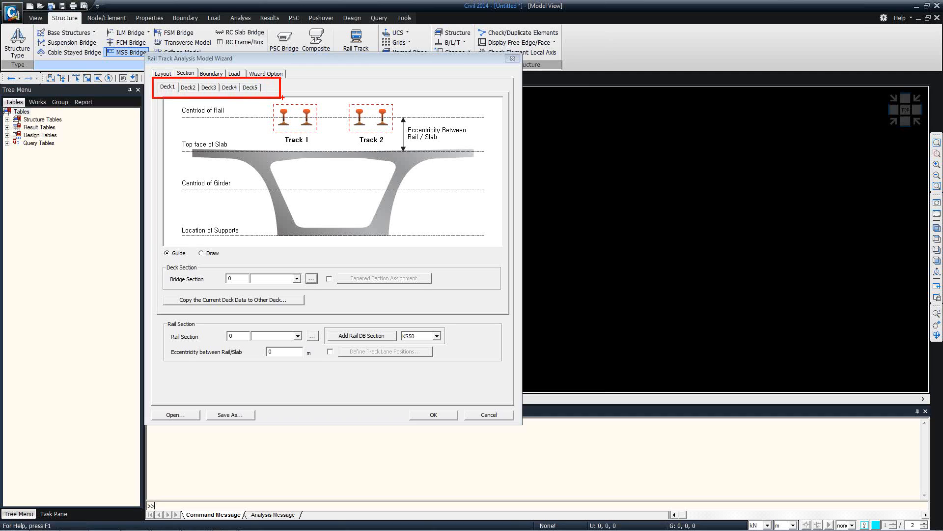
- Enable tapered section assignment for Deck1 in place of a single bridge section
left_click(265, 278)
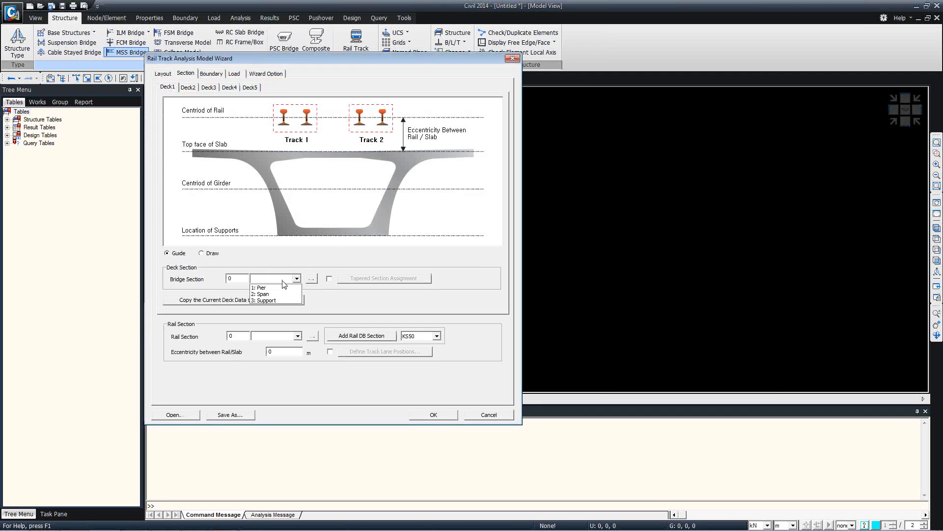
left_click(330, 279)
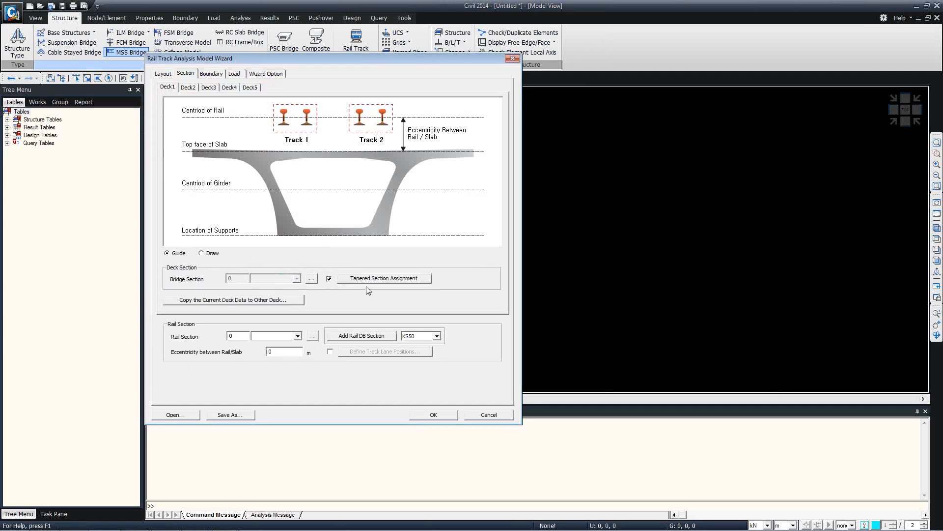
- Switch to the PowerPoint slide show and go back to the 5 span Bridge slide to examine the span layout
left_click(194, 520)
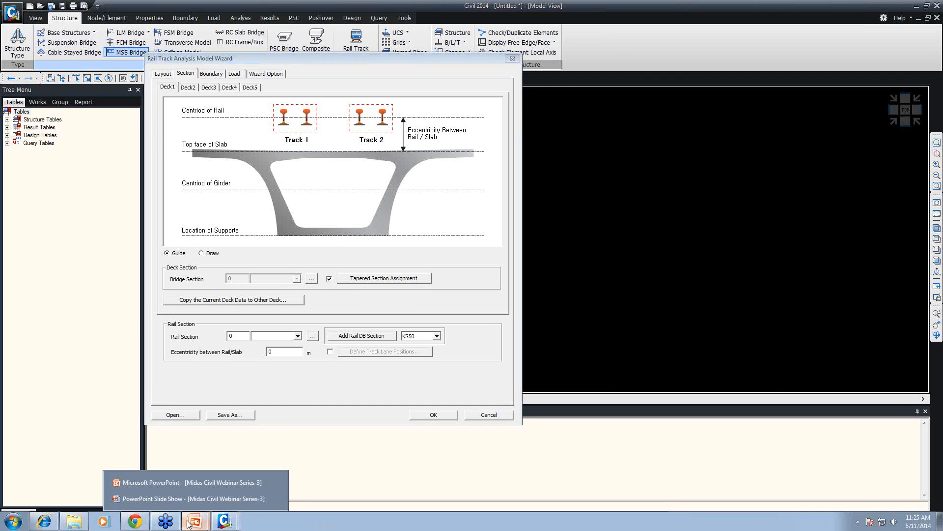
left_click(185, 502)
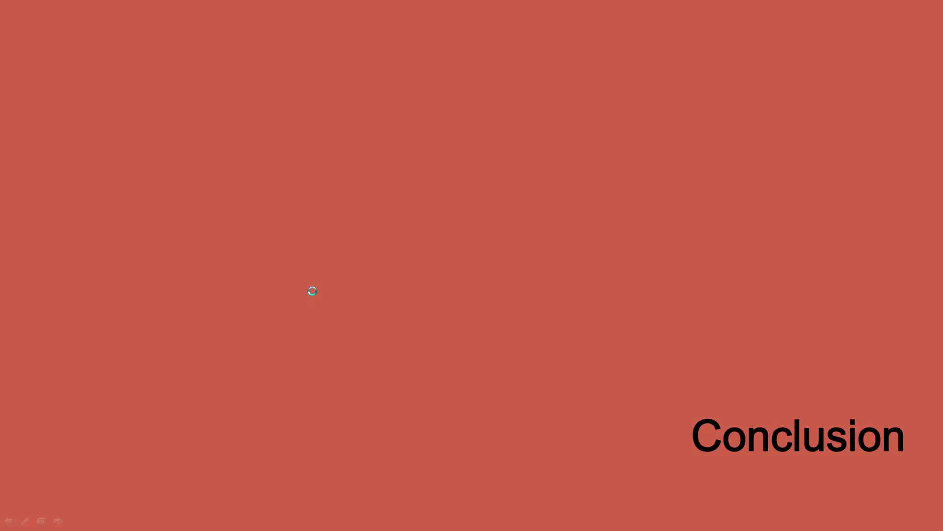
scroll(313, 292, "up", 2)
scroll(312, 292, "up", 2)
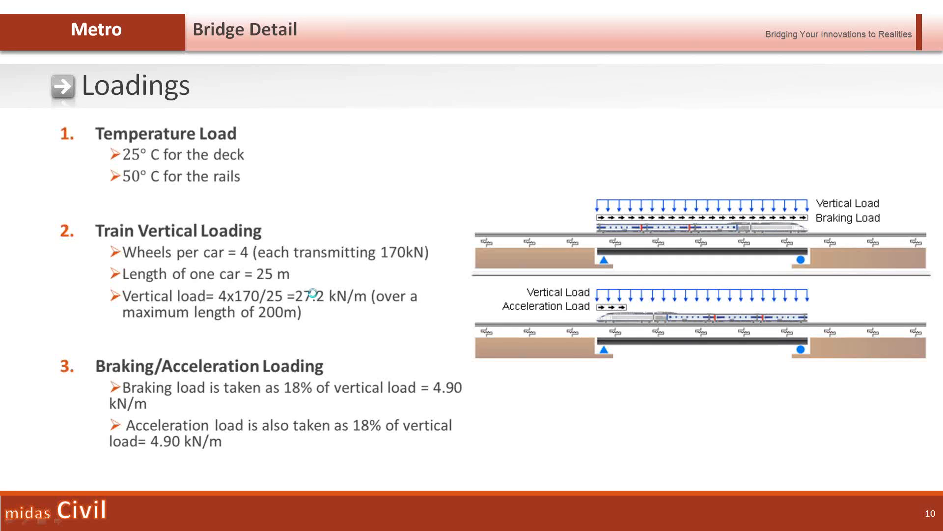
scroll(312, 293, "up", 2)
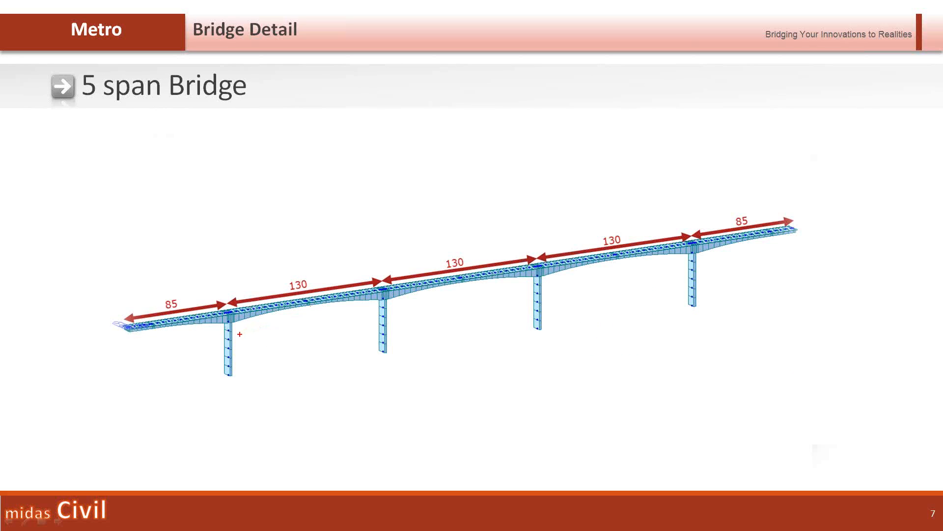
- Mark the section variation along the second and third spans with arrows, erase the markings, and return to the untitled Civil 2014 model
mouse_move(240, 331)
left_mouse_down()
mouse_move(296, 308)
mouse_move(374, 312)
mouse_move(457, 287)
mouse_move(527, 294)
left_mouse_up()
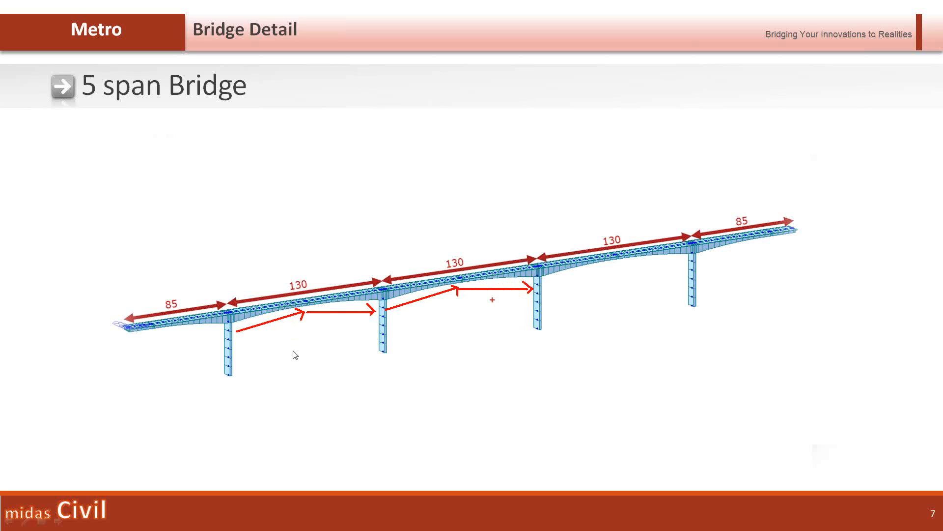
key("e")
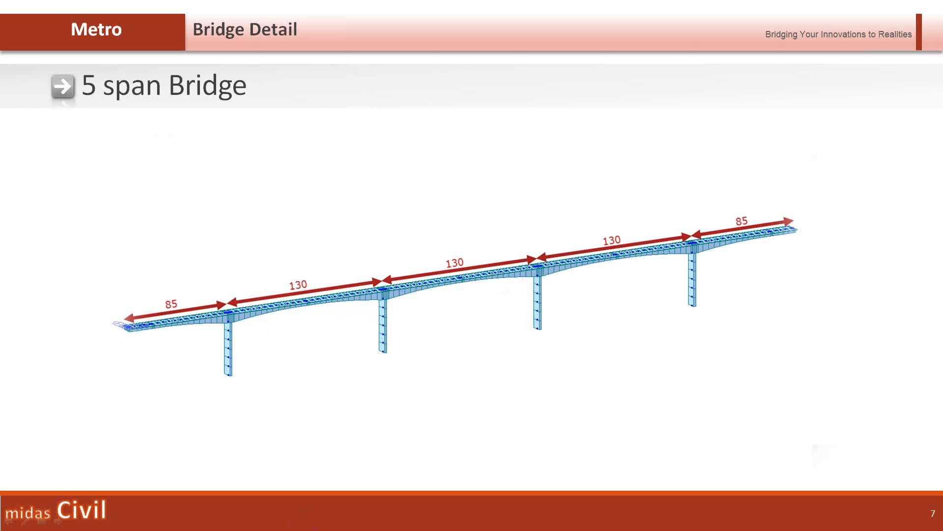
key("super")
mouse_move(74, 305)
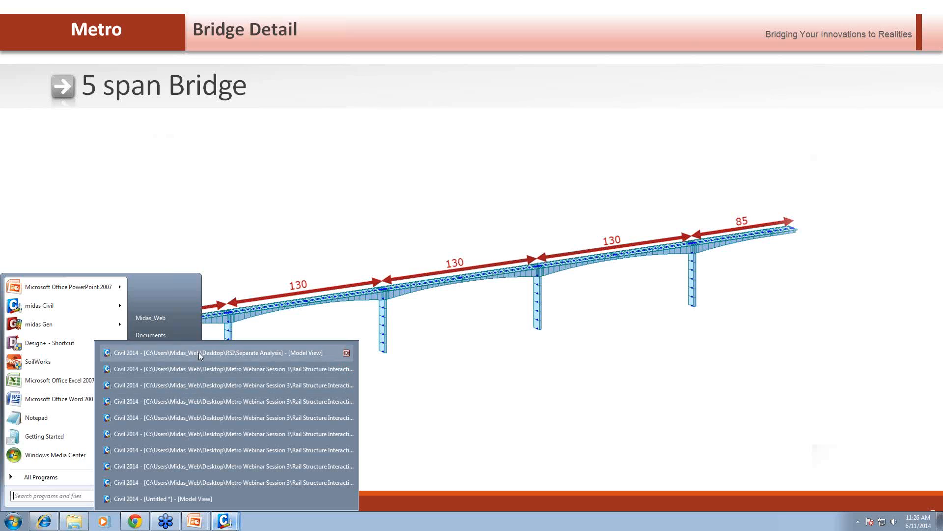
left_click(199, 496)
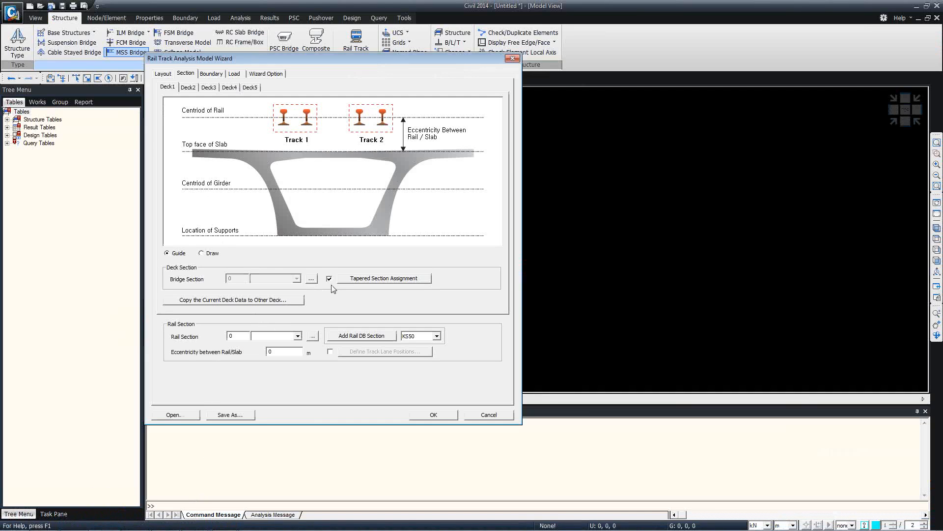
- Add a tapered section assignment for Deck1 with the 2: Span section at location 0 m from the start
left_click(351, 279)
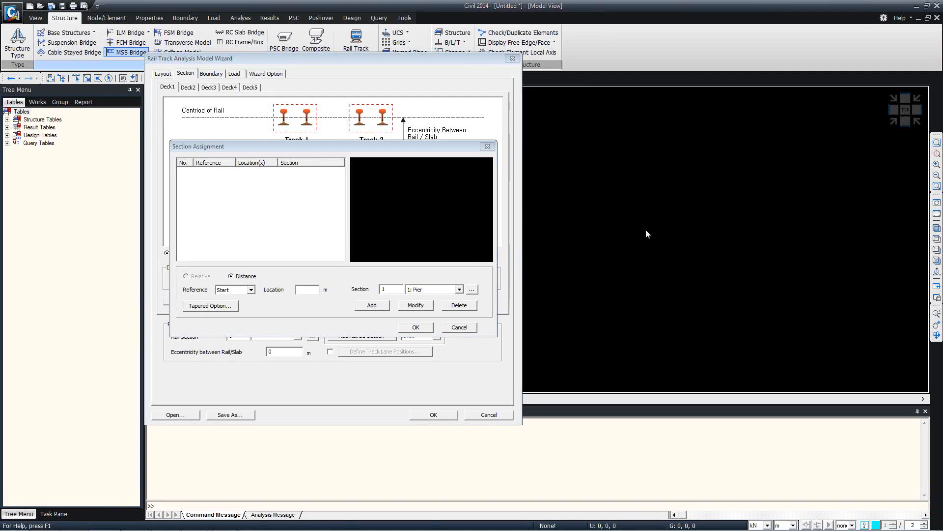
left_click(249, 290)
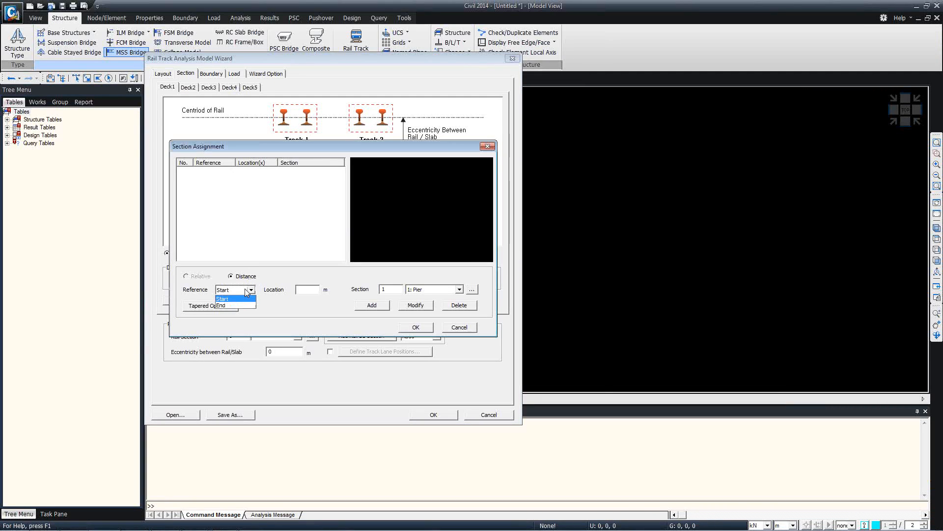
left_click(242, 301)
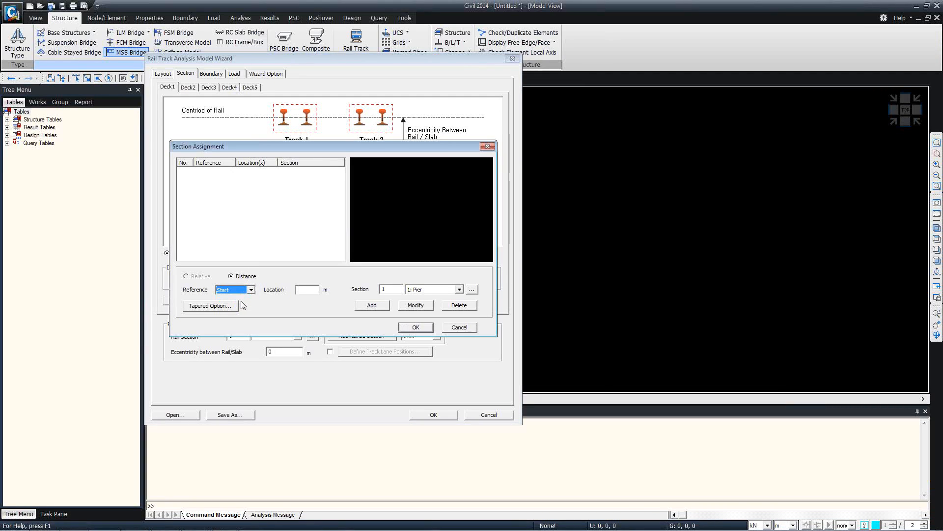
left_click(303, 289)
left_click_drag(302, 290, 282, 290)
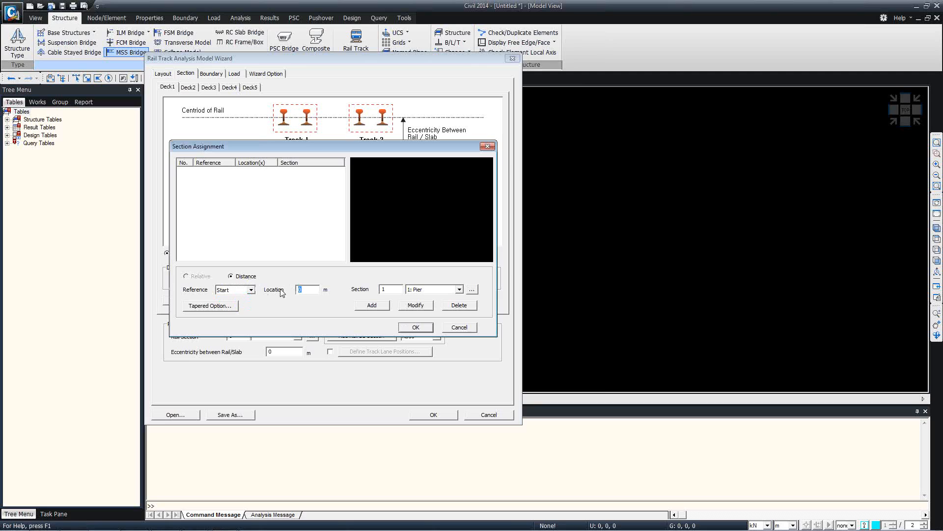
left_click(434, 289)
left_click(423, 305)
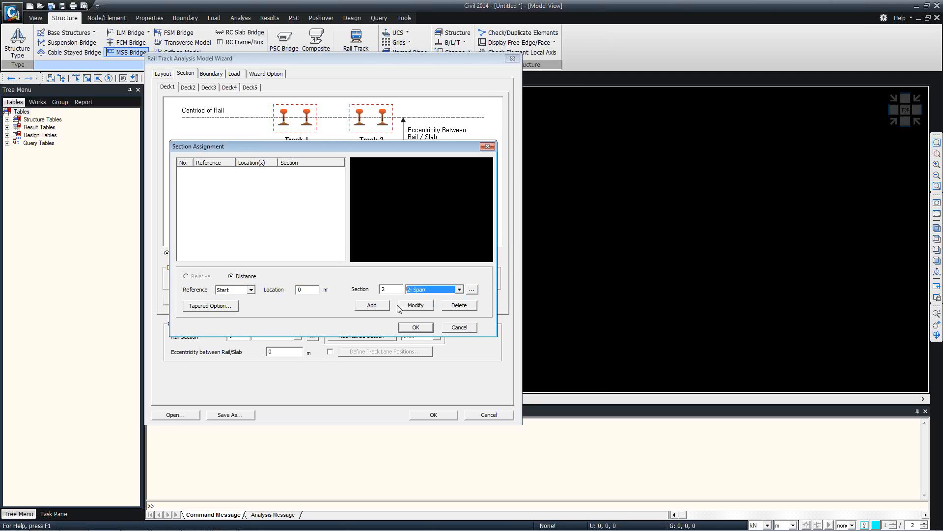
left_click(381, 307)
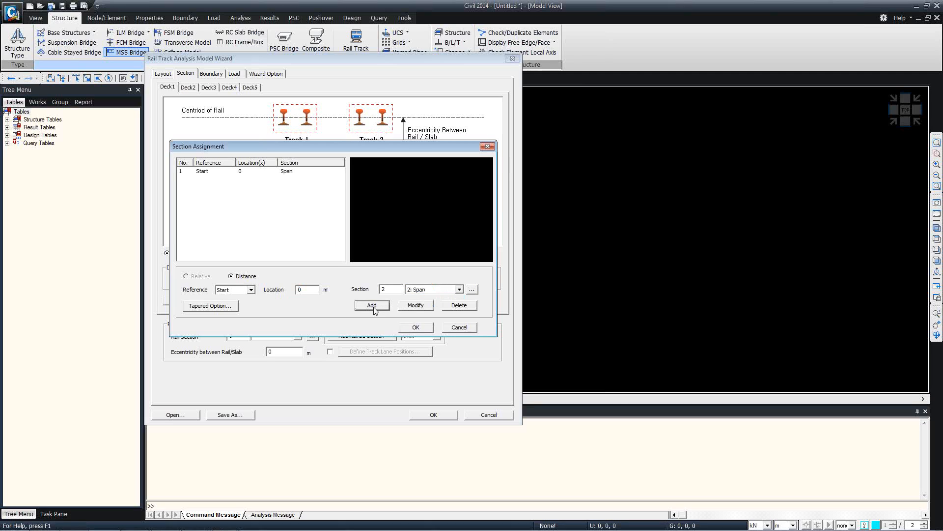
- Add a second tapered section assignment for Deck1 with the 3: Support section at 82 m from the start, and compare both entries' sections
left_click(193, 172)
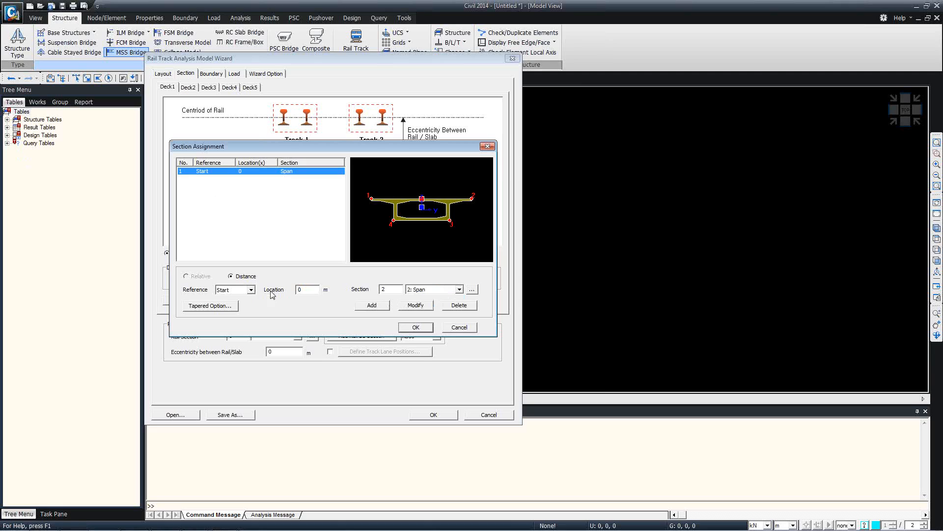
left_click(303, 289)
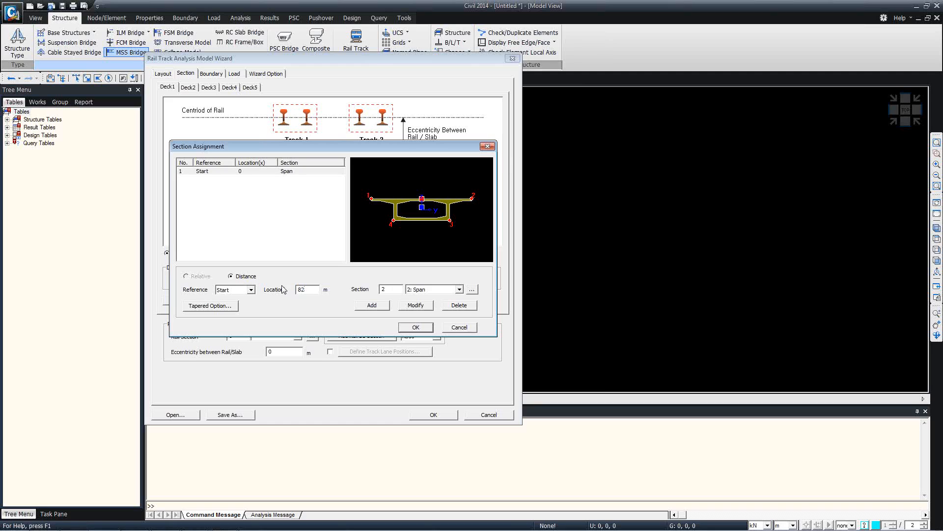
left_click(429, 291)
left_click(422, 311)
left_click(372, 305)
left_click(280, 171)
left_click(280, 179)
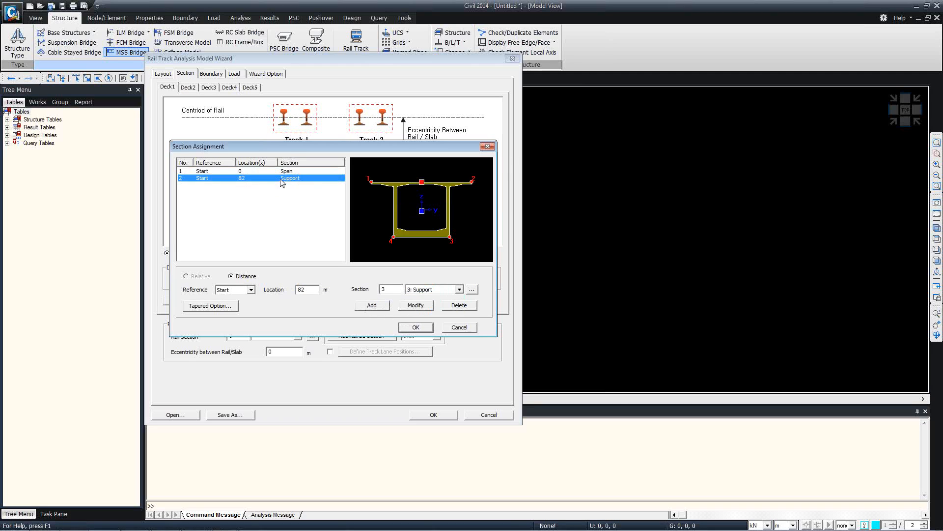
left_click(279, 171)
left_click(277, 178)
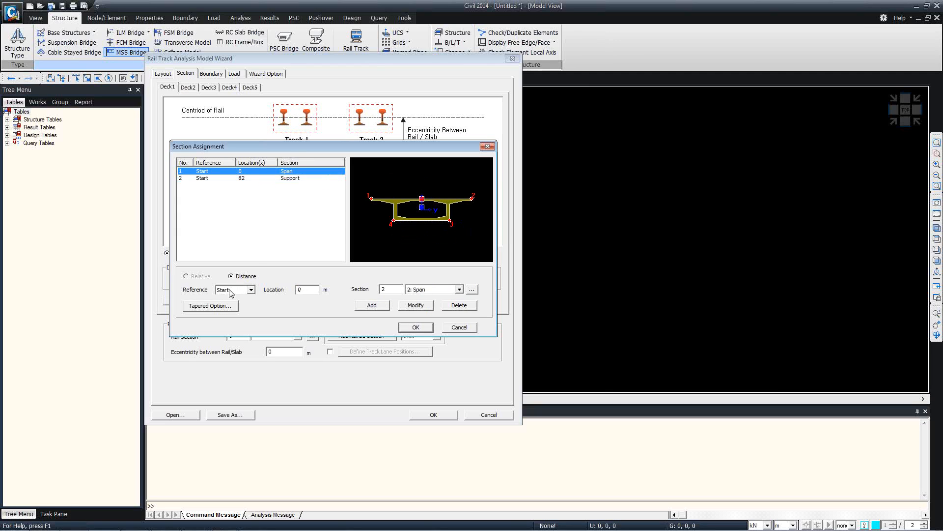
- Set the Z-axis curve type of Deck1's tapered segment to Quadratic, measured from end I
left_click(210, 306)
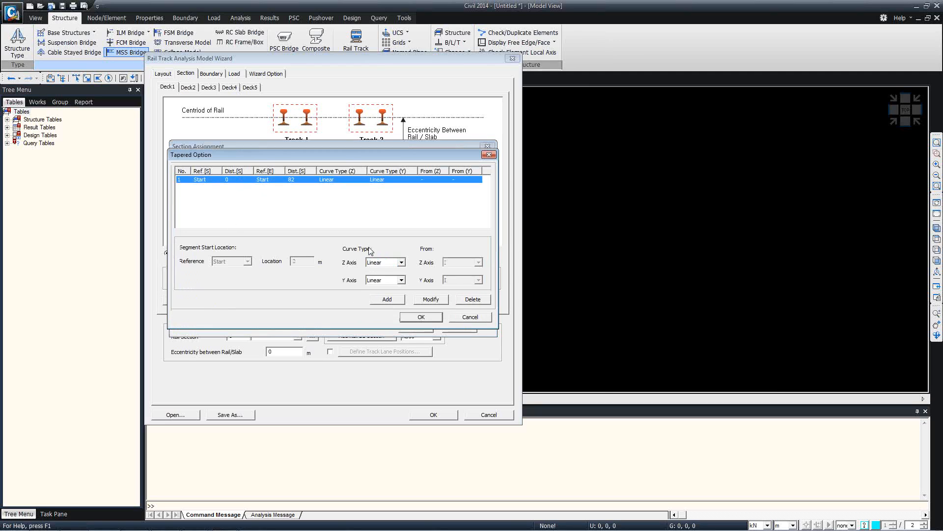
left_click(388, 262)
left_click(387, 279)
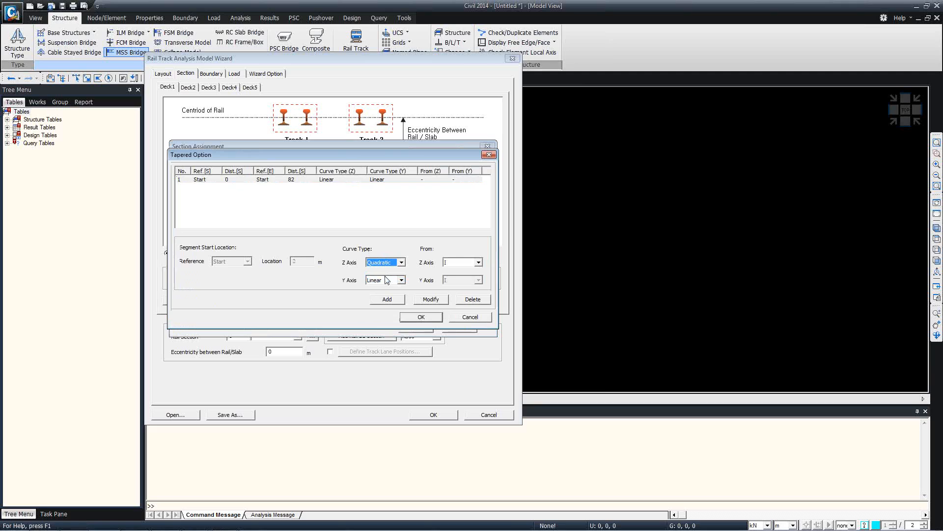
left_click(457, 262)
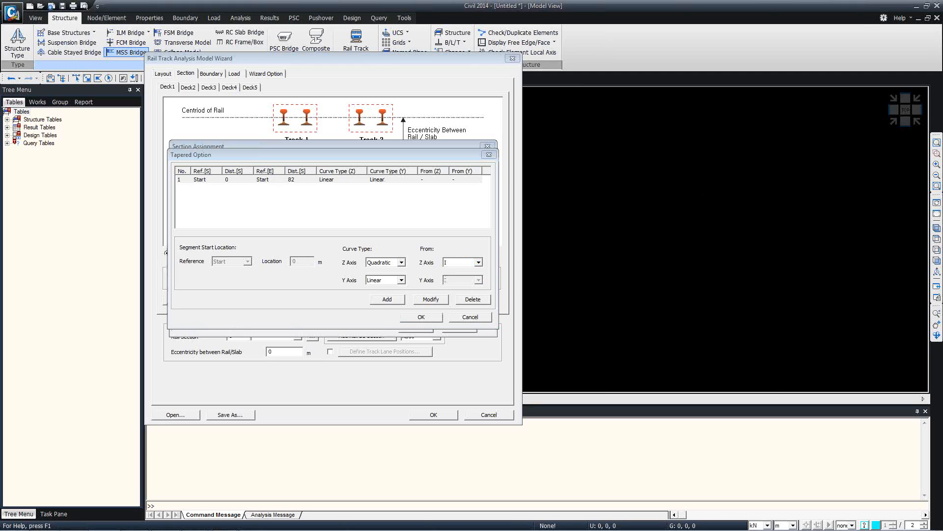
- Sketch a tapered member with ends i and j, a curved soffit and a direction arrow, and erase the markings
left_click_drag(574, 218, 806, 172)
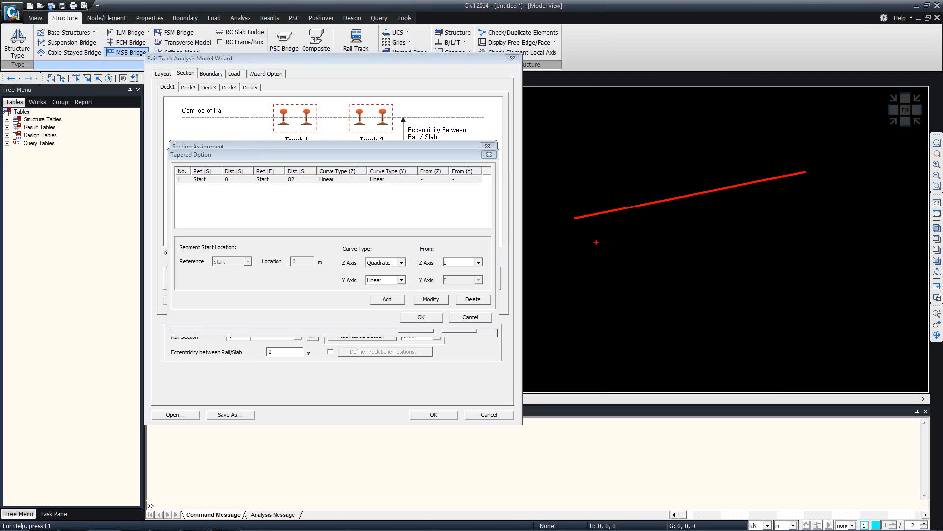
type("tij")
mouse_move(572, 187)
left_mouse_down()
mouse_move(572, 251)
mouse_move(698, 225)
mouse_move(783, 242)
left_mouse_up()
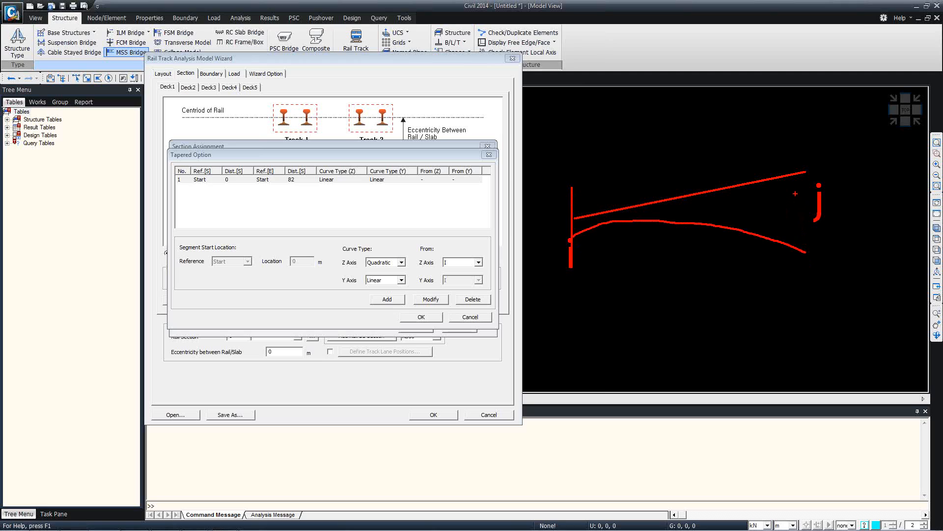
left_click_drag(804, 172, 803, 251)
left_click_drag(608, 284, 793, 265)
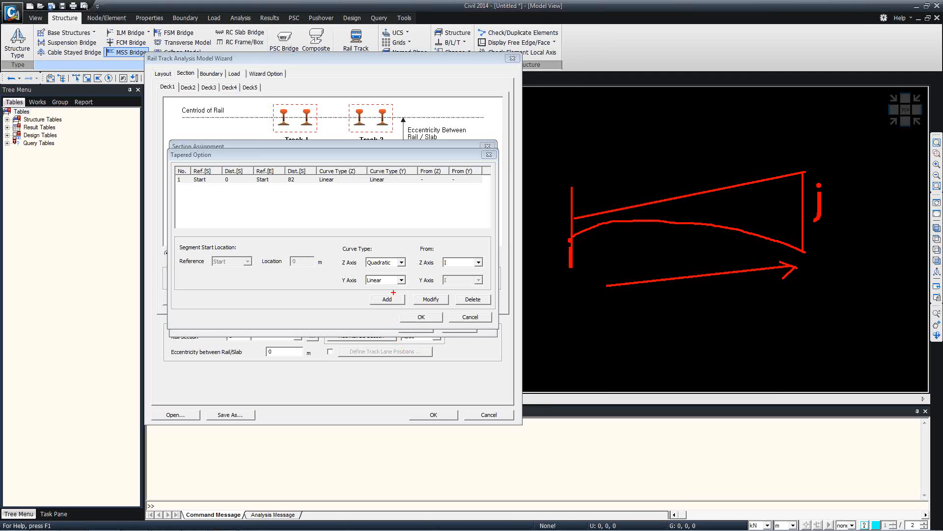
key("Escape")
- Apply the quadratic taper to the existing segment and accept Deck1's tapered section assignment
left_click(430, 299)
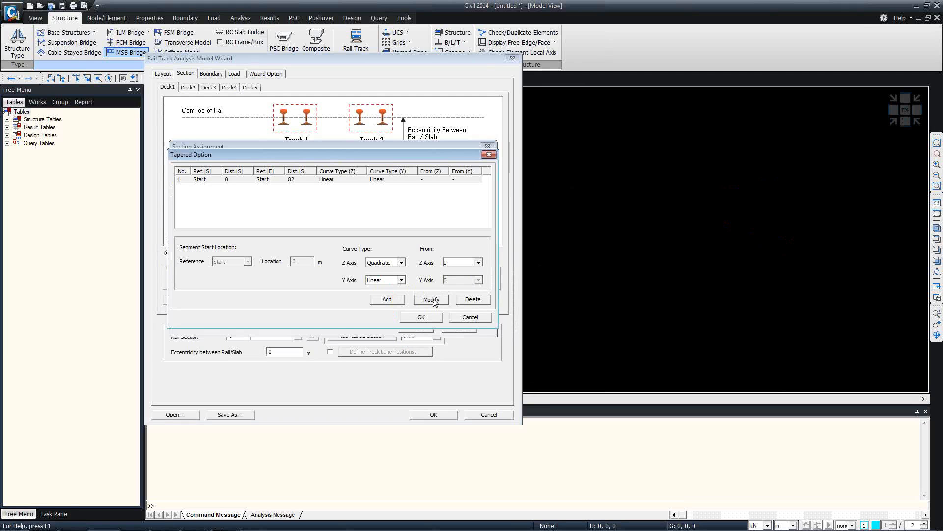
left_click(414, 318)
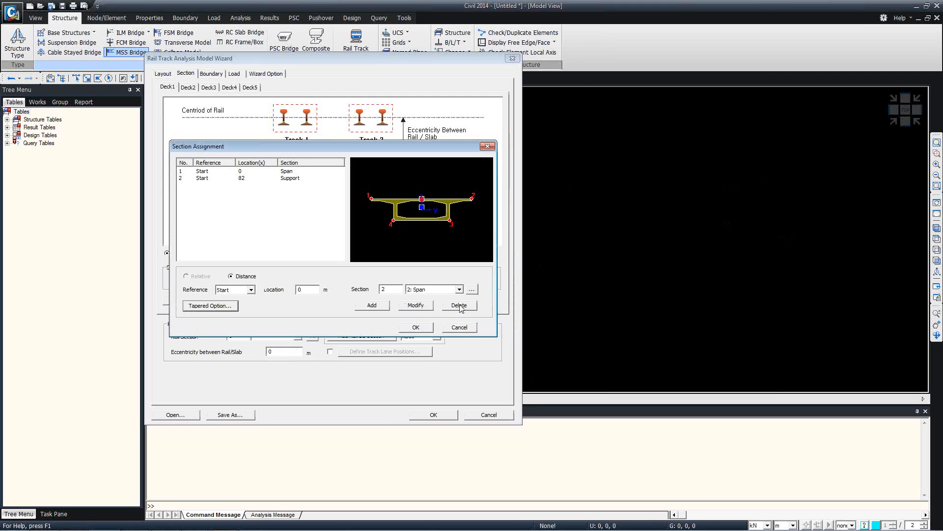
left_click(428, 328)
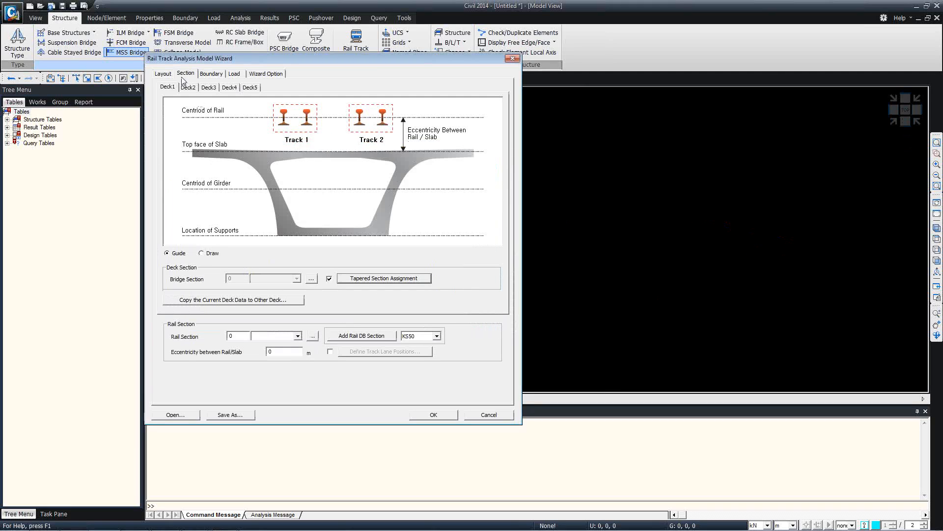
- Try to copy Deck1's section data to Deck5 only, check Deck5's settings, and return to Deck1
left_click(225, 300)
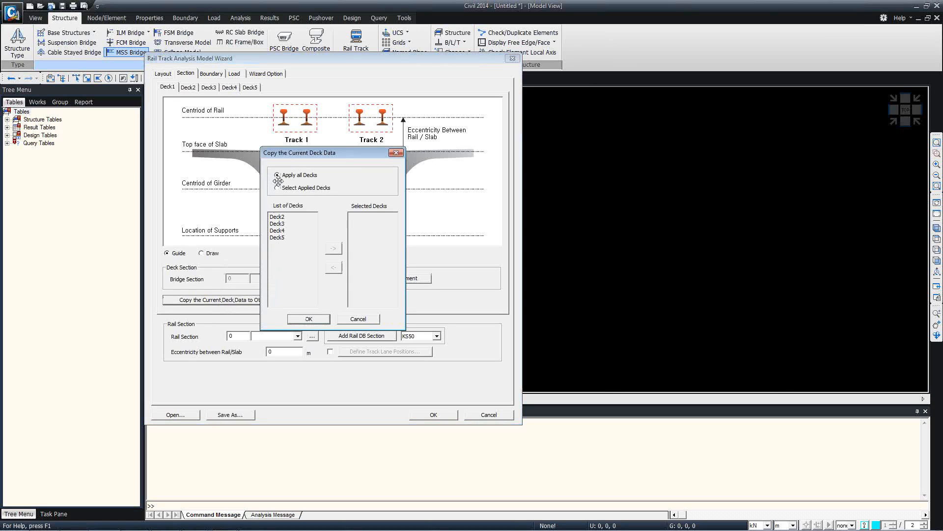
left_click(277, 188)
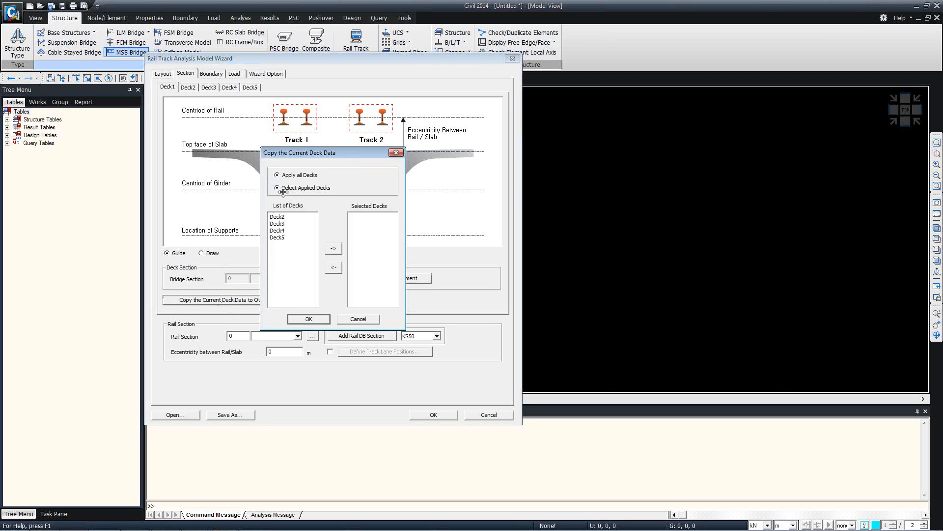
double_click(277, 238)
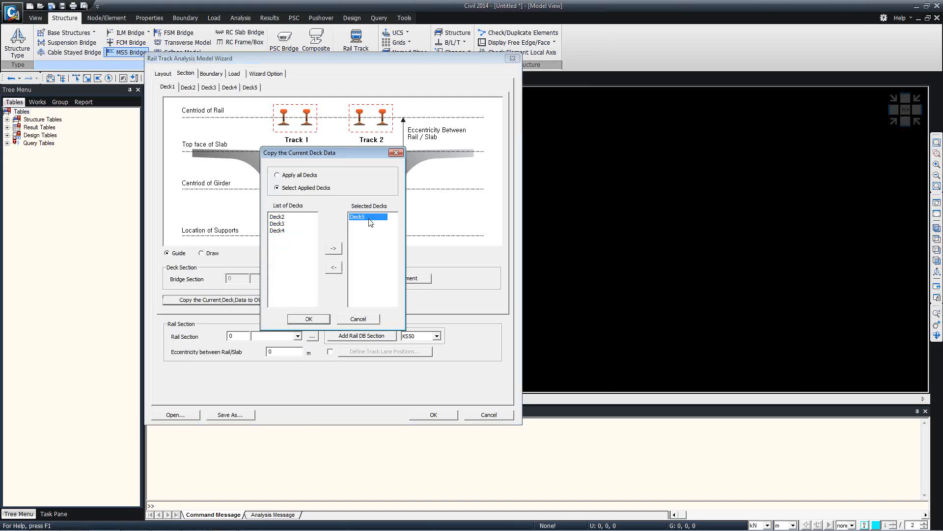
left_click(325, 318)
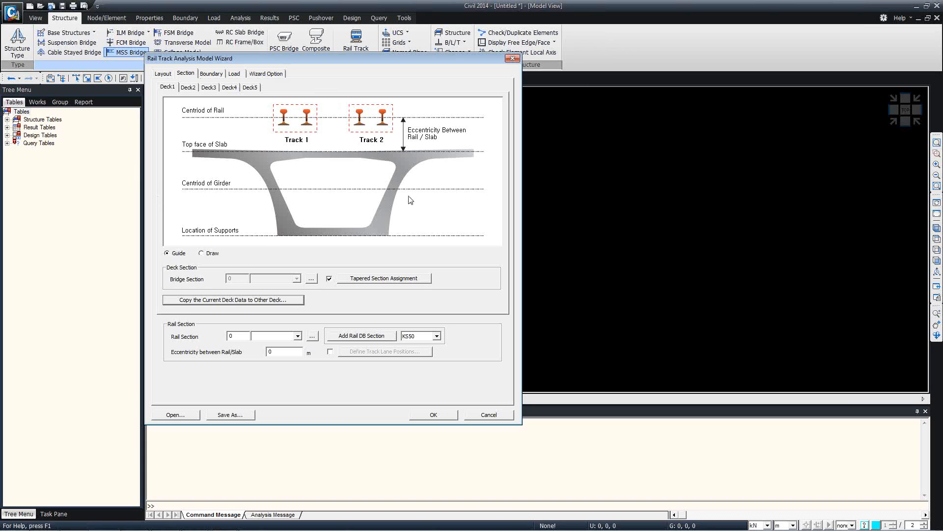
left_click(250, 87)
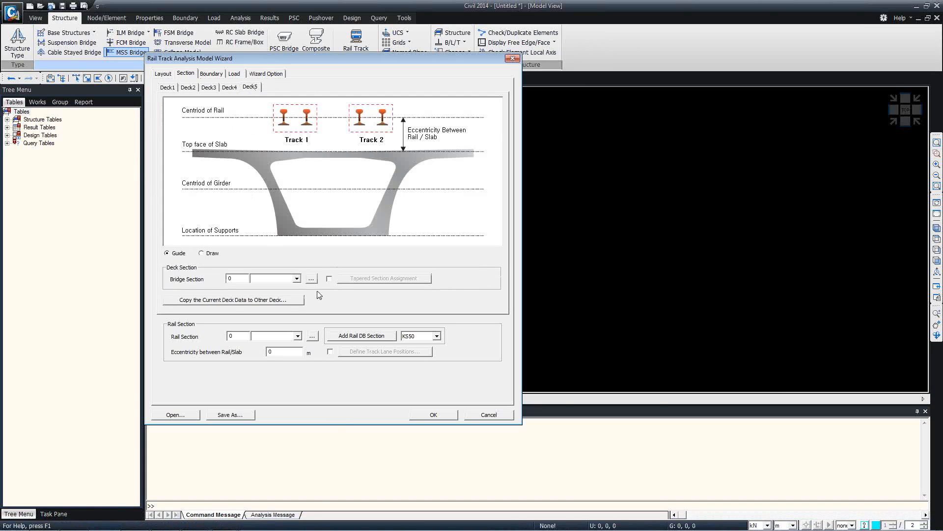
left_click(166, 87)
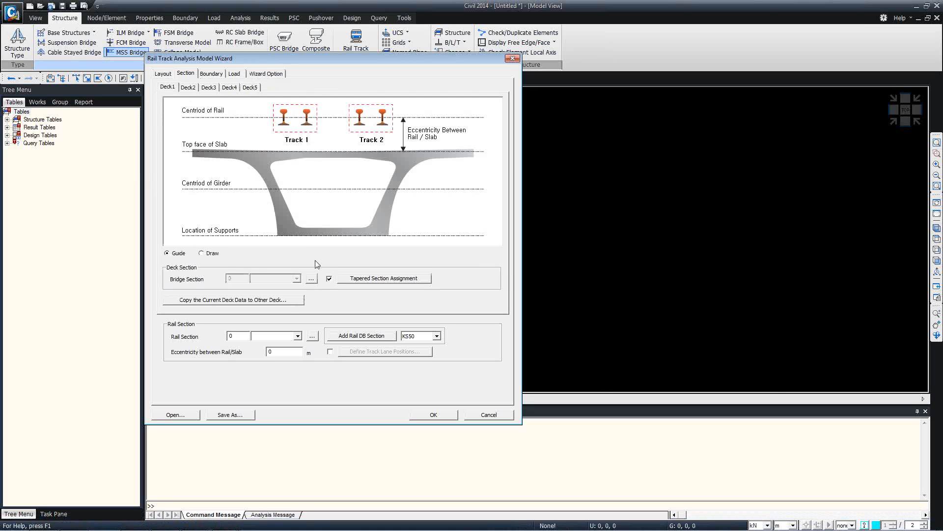
- Copy Deck1's section data to Deck5 only and review the copied tapered assignments on Deck5
left_click(290, 301)
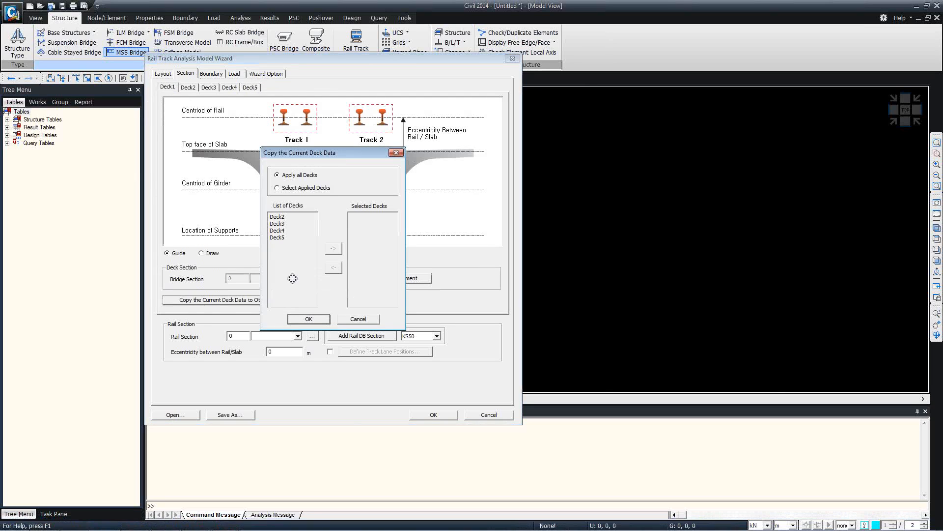
double_click(284, 239)
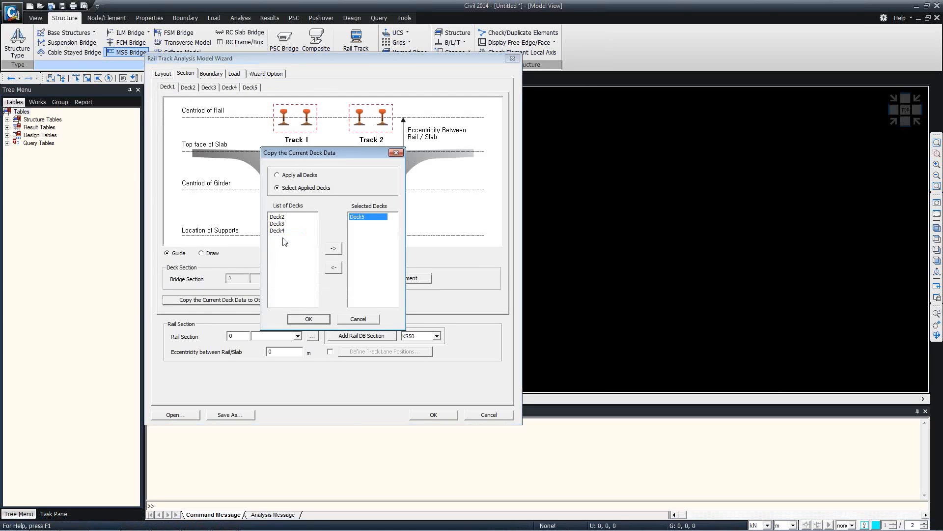
left_click(320, 319)
left_click(250, 87)
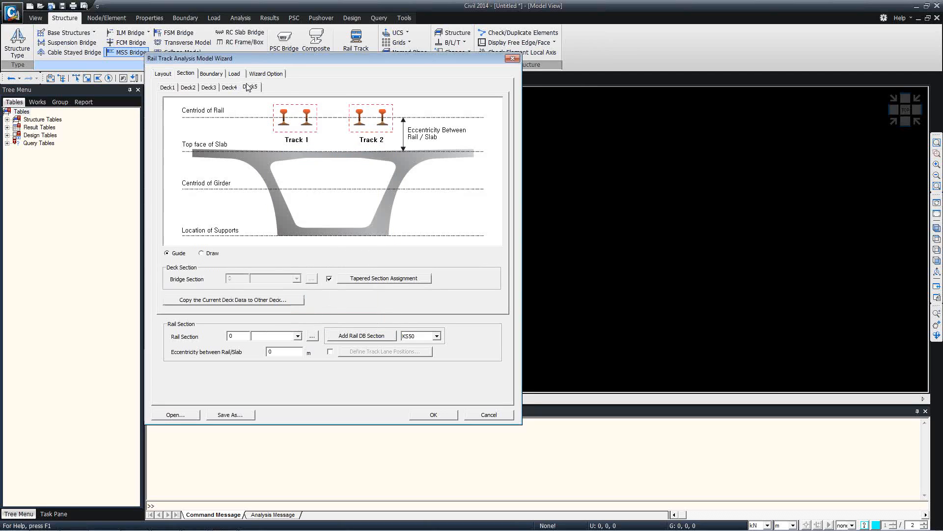
left_click(372, 278)
left_click(202, 171)
left_click(203, 178)
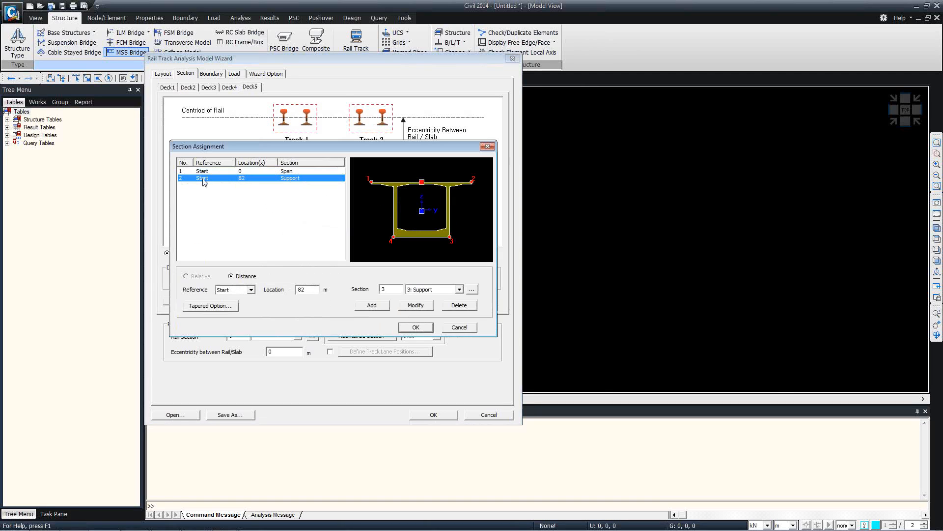
left_click(202, 171)
left_click(199, 179)
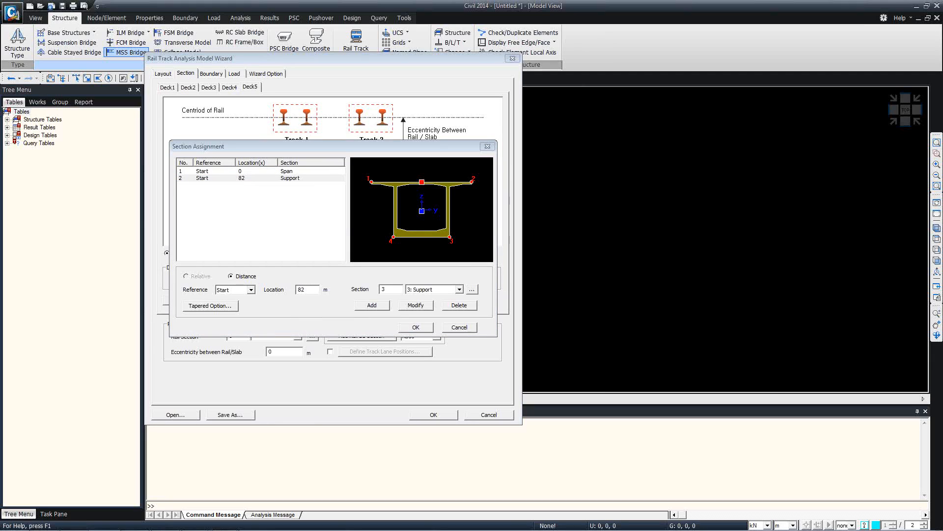
- Modify Deck5's first tapered assignment to use the 3: Support section at 3 m from the start
left_click(281, 173)
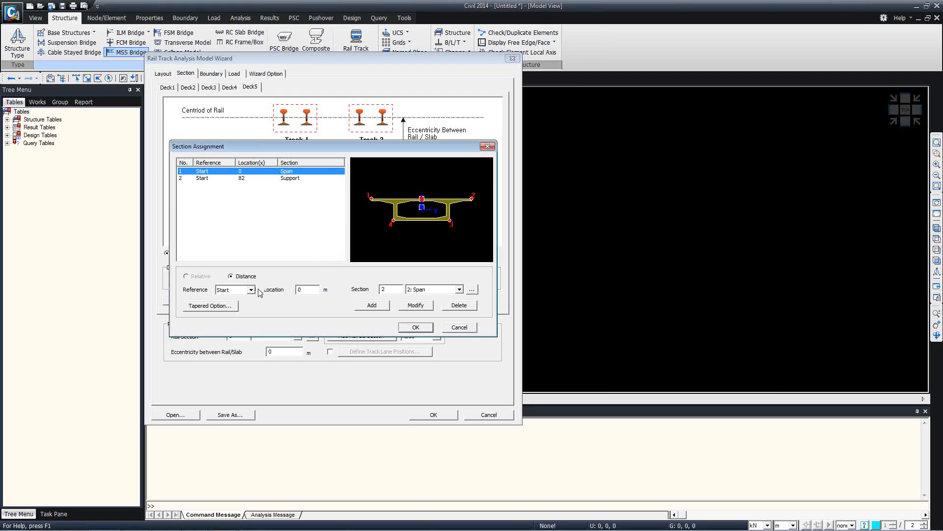
left_click(309, 289)
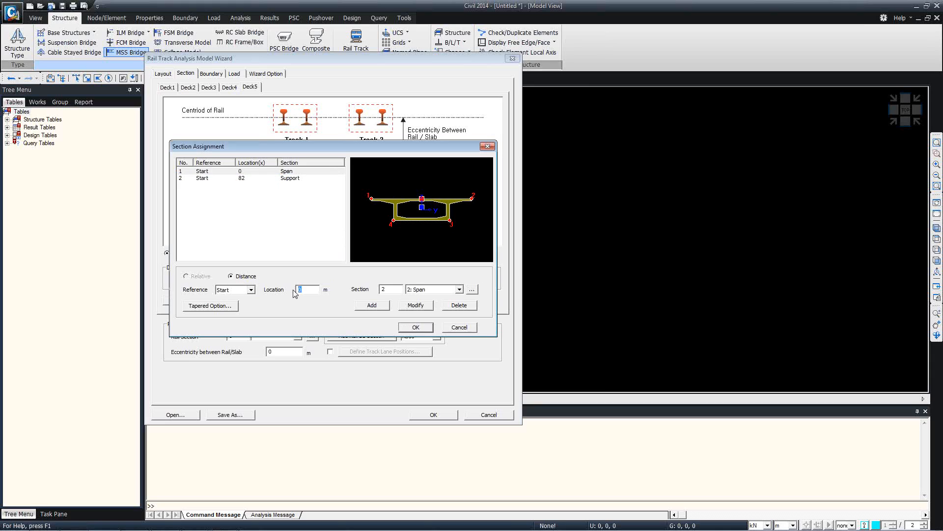
type("3")
left_click(430, 289)
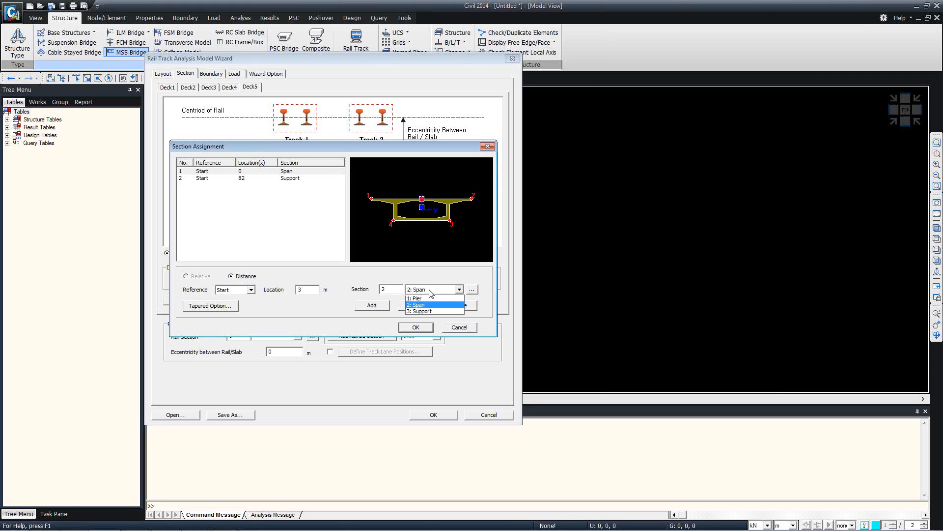
left_click(422, 311)
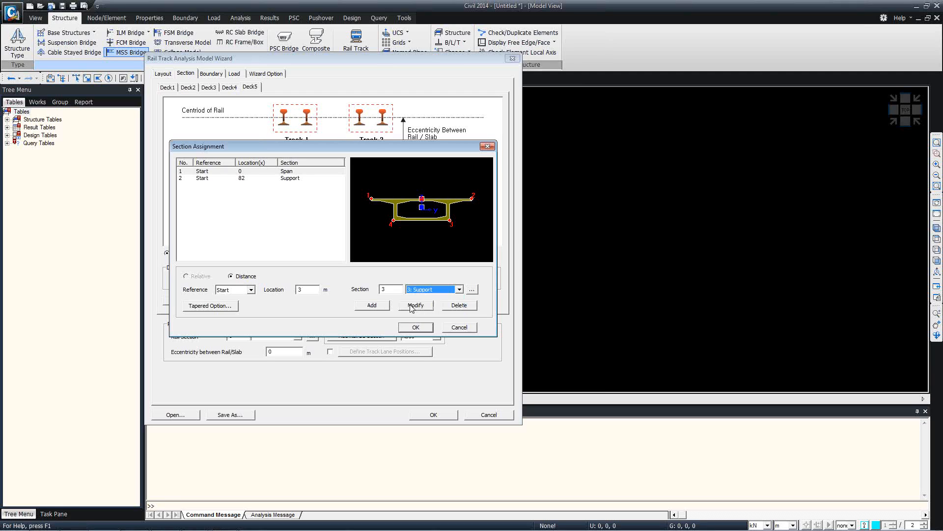
left_click(415, 305)
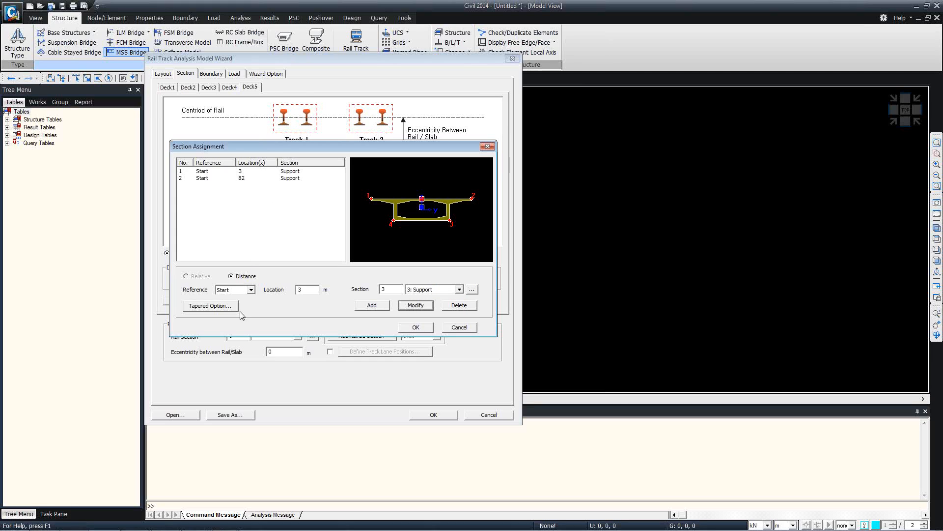
- Change Deck5's second tapered assignment to the 2: Span section at 85 m from the start
left_click(232, 179)
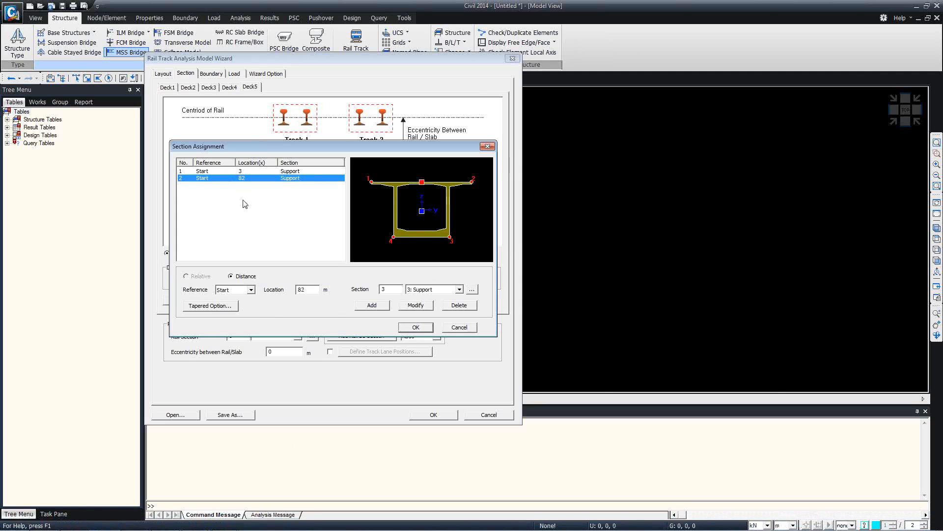
double_click(296, 289)
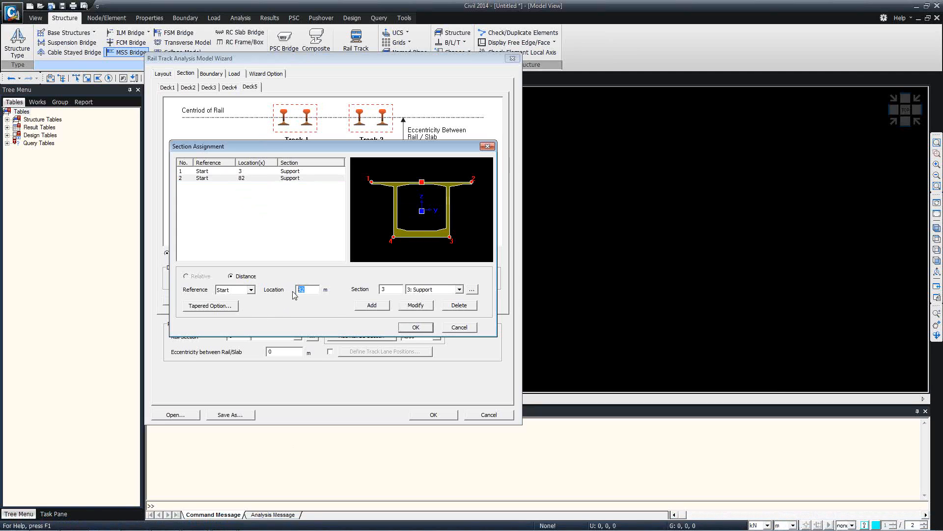
type("85")
left_click(435, 289)
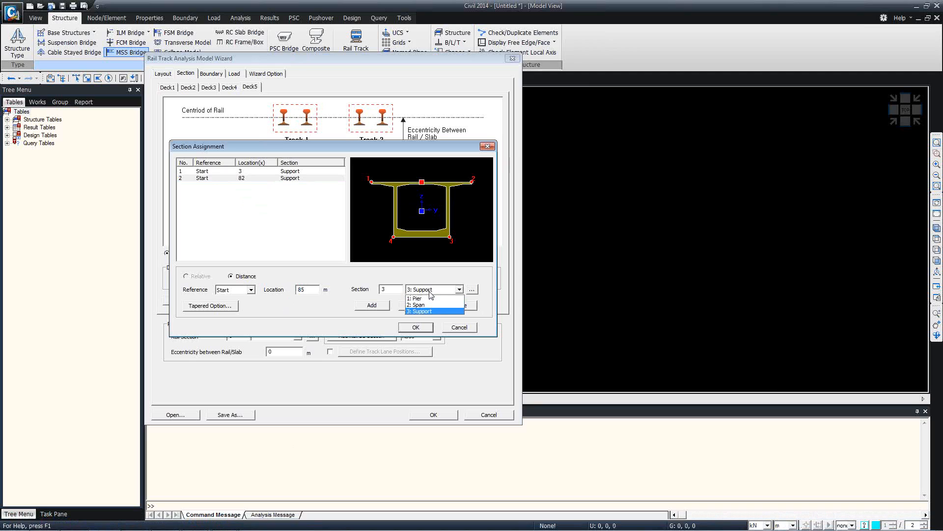
left_click(425, 305)
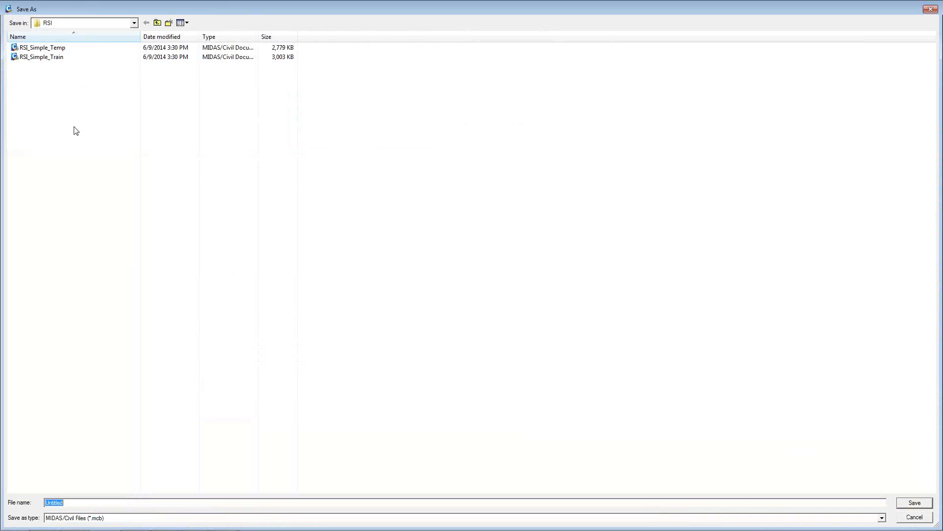
- Save the model as RSI in a new folder on the Desktop
left_click(134, 24)
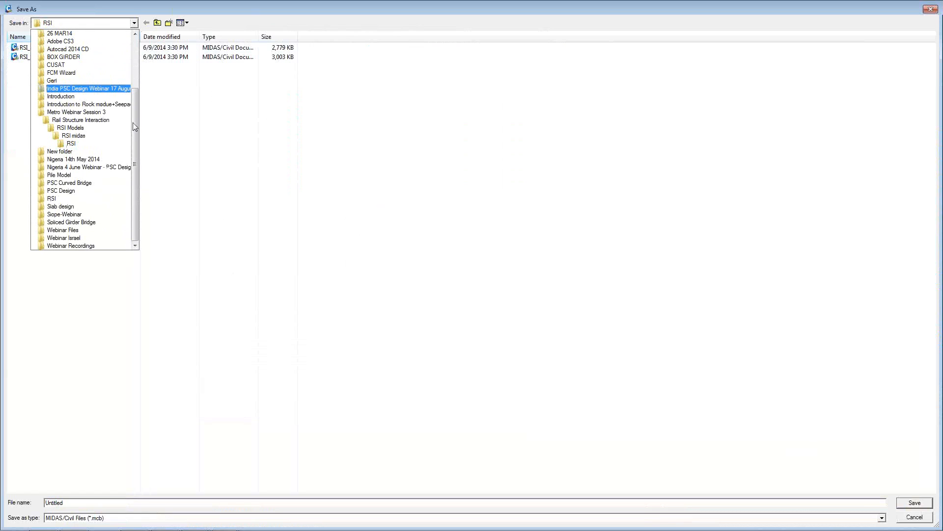
scroll(133, 128, "up", 10)
left_click(79, 33)
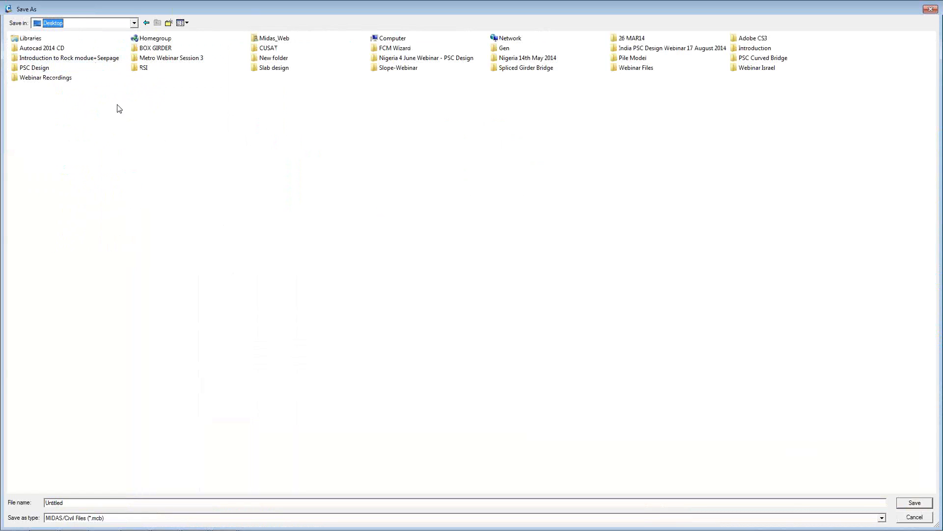
left_click(169, 23)
double_click(156, 78)
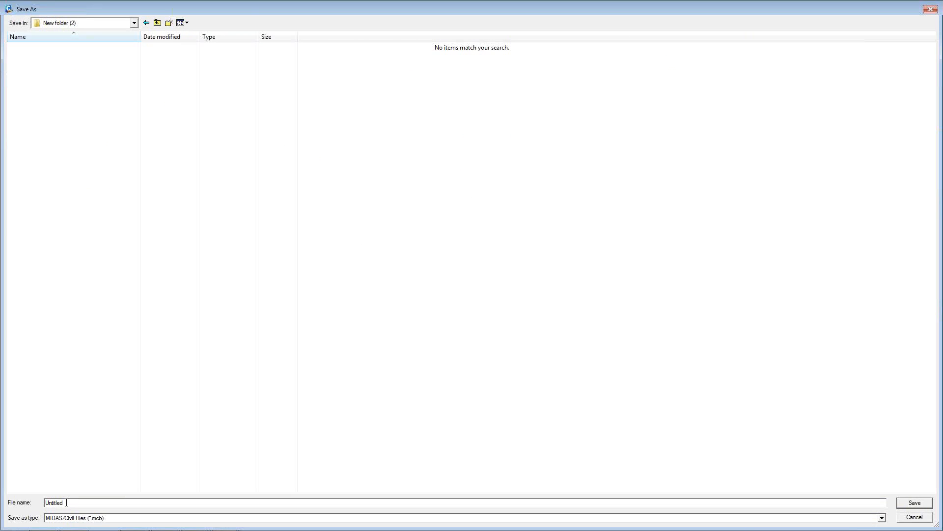
double_click(49, 503)
type("RSI")
key("Return")
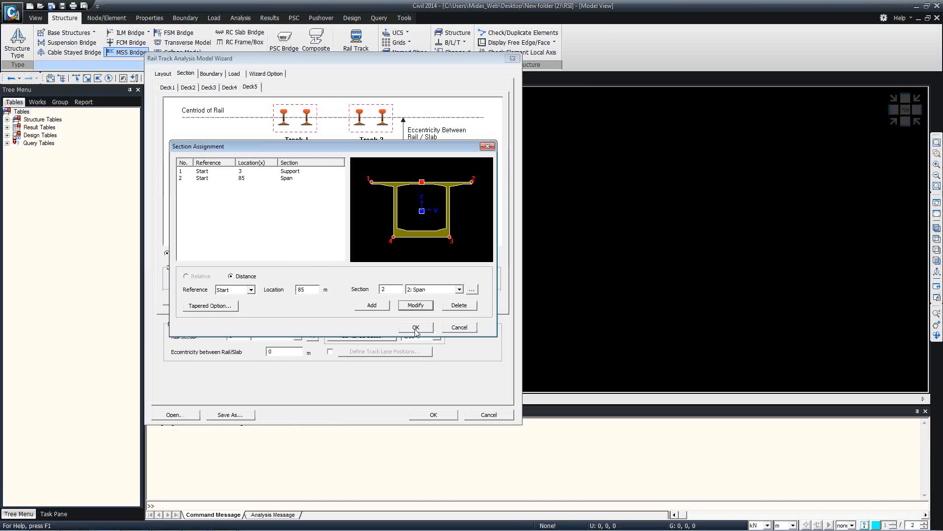
- In Deck5's tapered options, set the segment's Z-axis curve type to Quadratic, measured from J
left_click(211, 305)
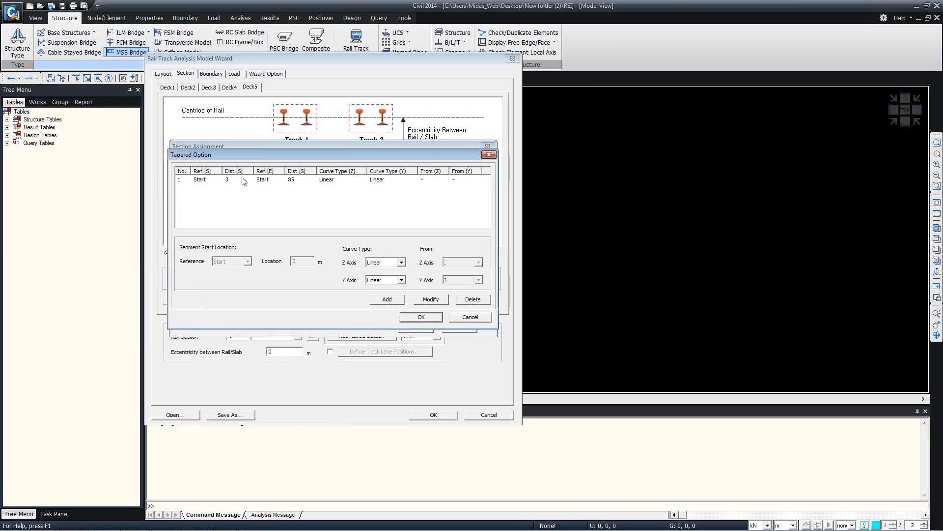
left_click(244, 181)
left_click(401, 262)
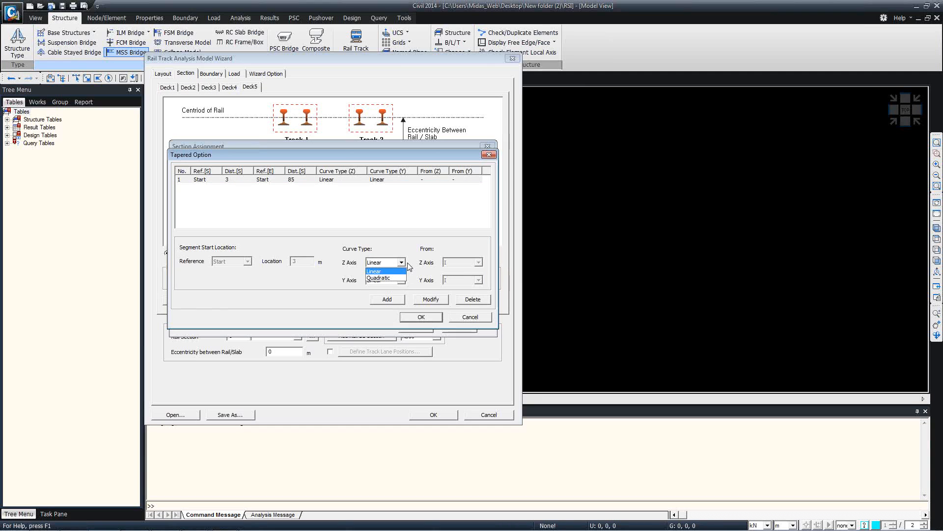
left_click(386, 278)
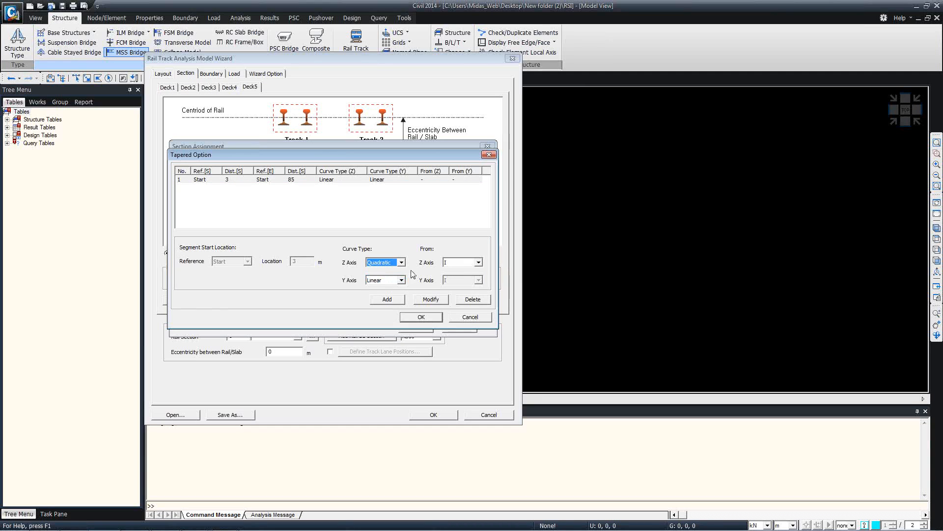
left_click(478, 262)
left_click(446, 278)
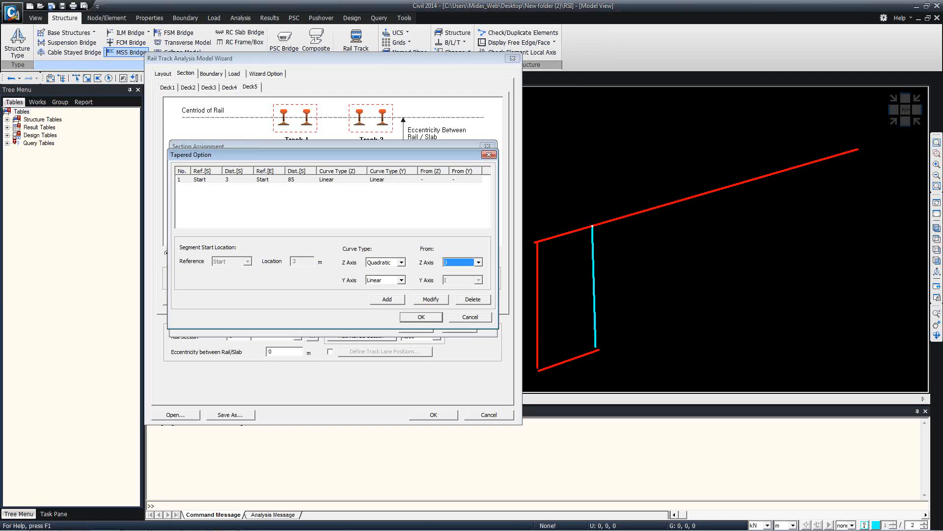
mouse_move(598, 351)
left_mouse_down()
mouse_move(737, 239)
mouse_move(829, 195)
left_mouse_up()
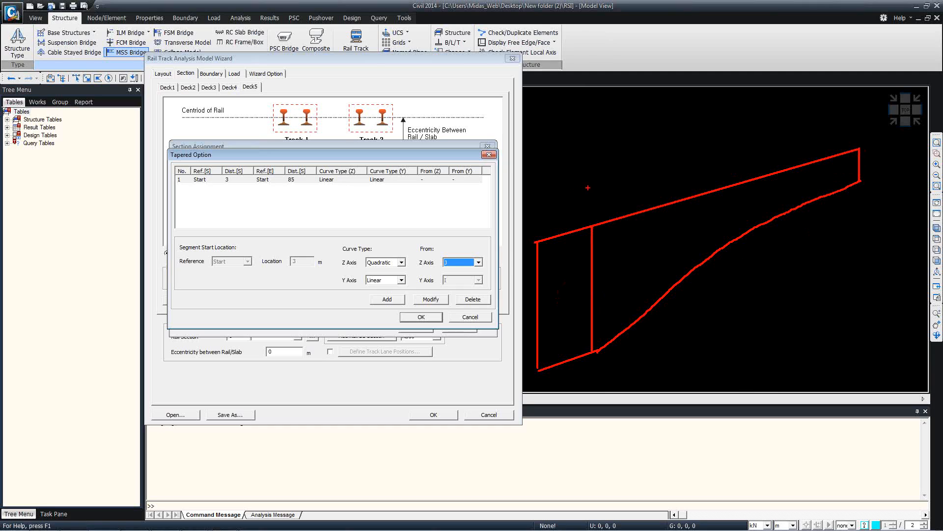
type("ti")
key("Escape")
type("tj")
key("Escape")
mouse_move(867, 210)
left_mouse_down("shift")
mouse_move(632, 347)
mouse_move(655, 362)
left_mouse_up("shift")
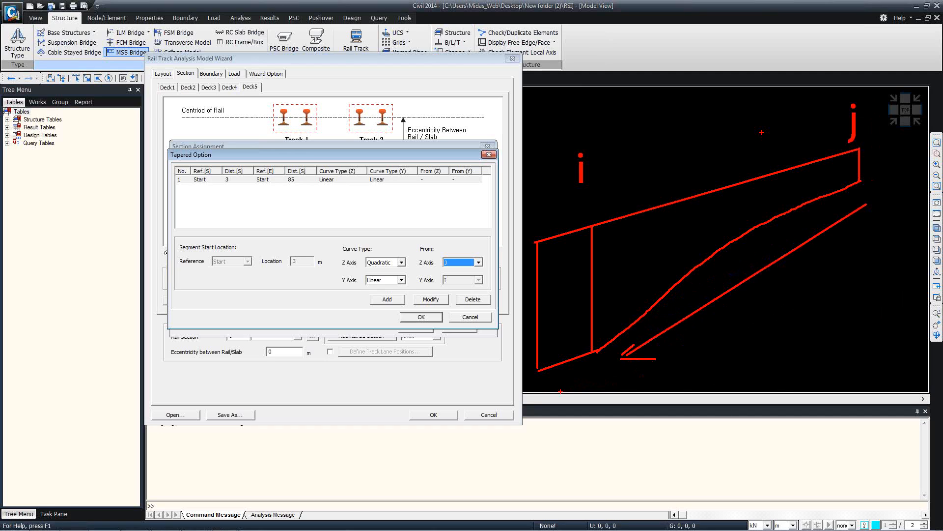
key("Escape")
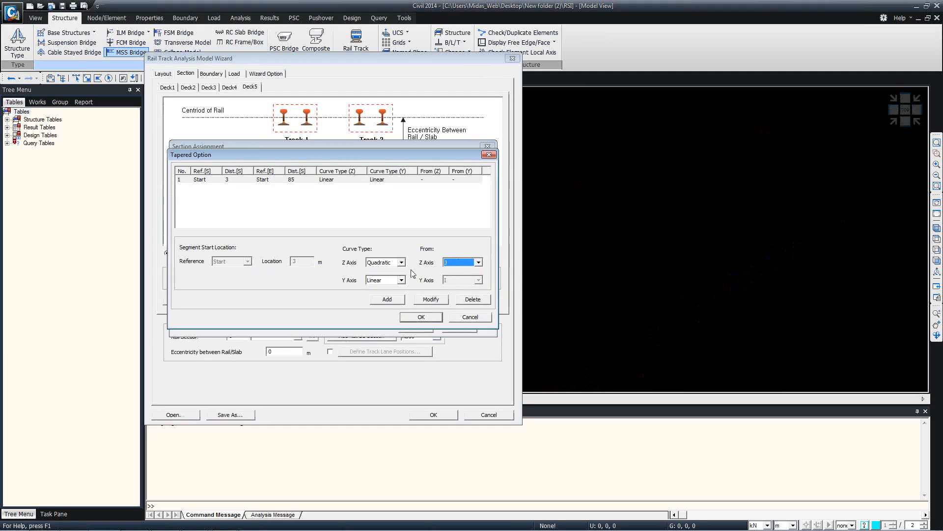
- Apply the modified curve settings to Deck5's tapered segment and accept its section assignments
left_click(426, 299)
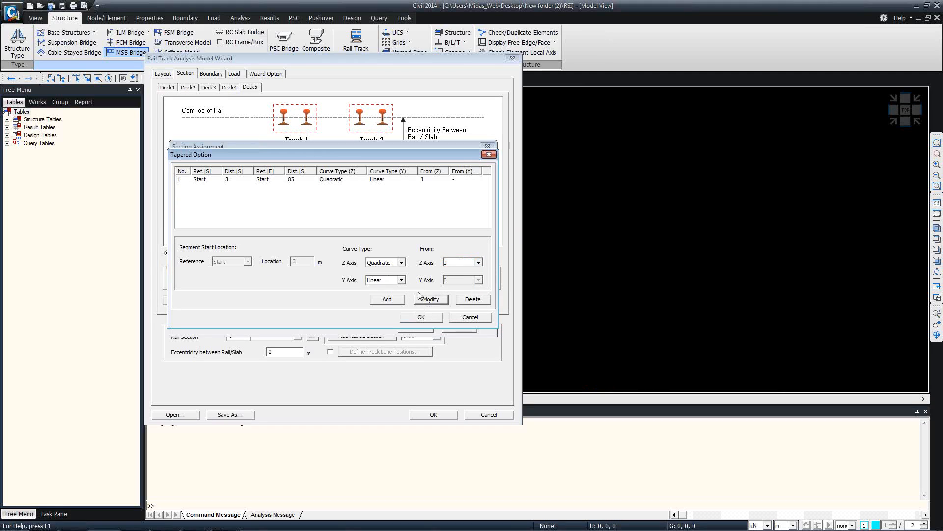
left_click(422, 317)
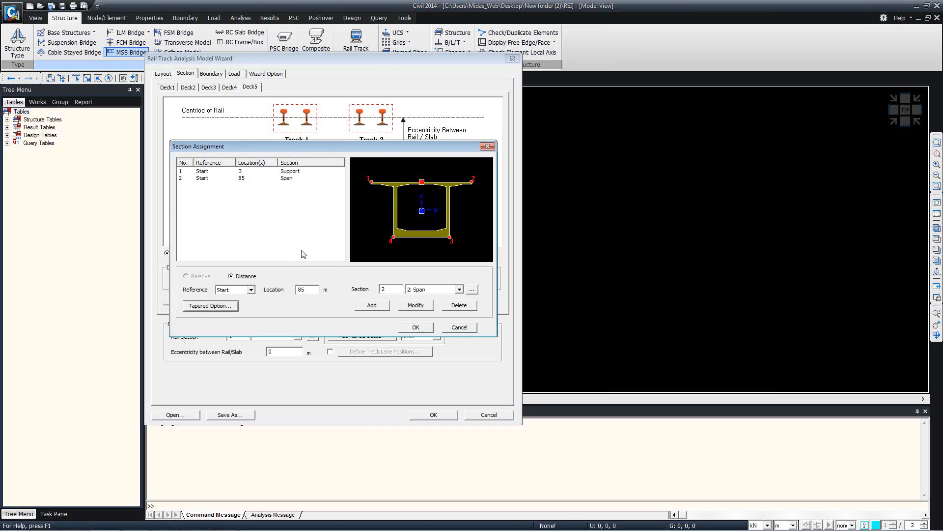
left_click(416, 327)
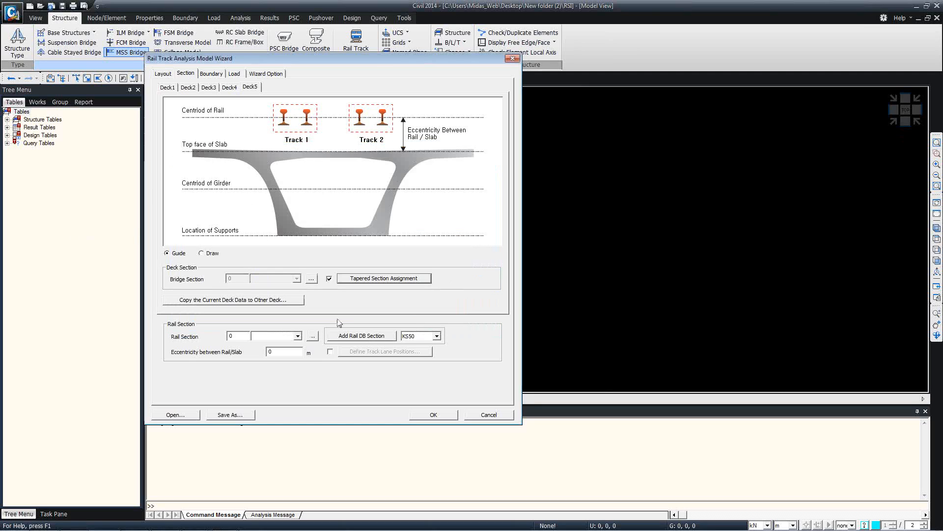
- Open Deck2's section settings, check the span lengths on the 5 span Bridge slide in PowerPoint, and return to midas Civil
left_click(169, 88)
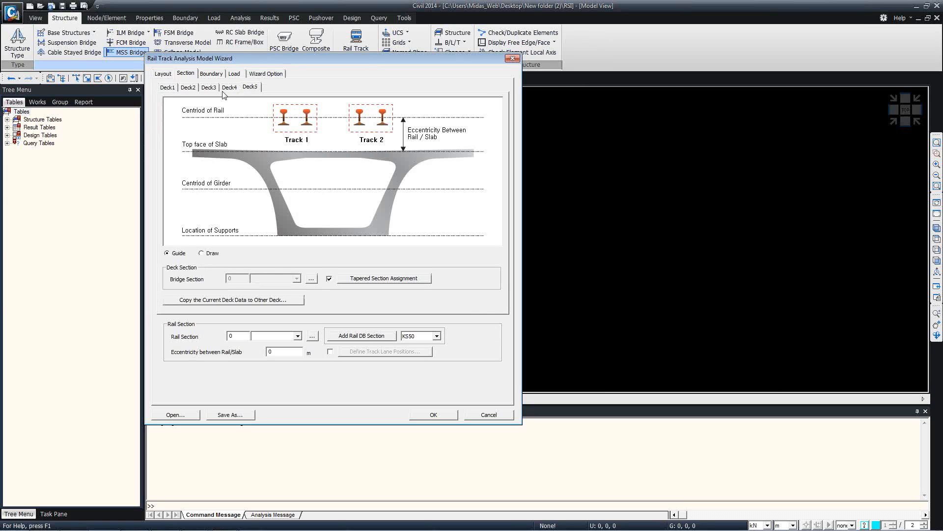
left_click(187, 89)
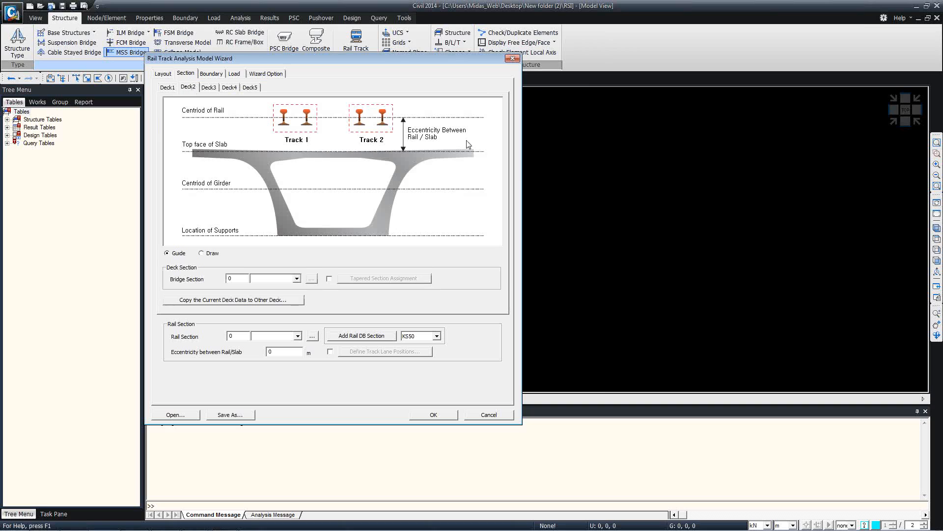
left_click(195, 520)
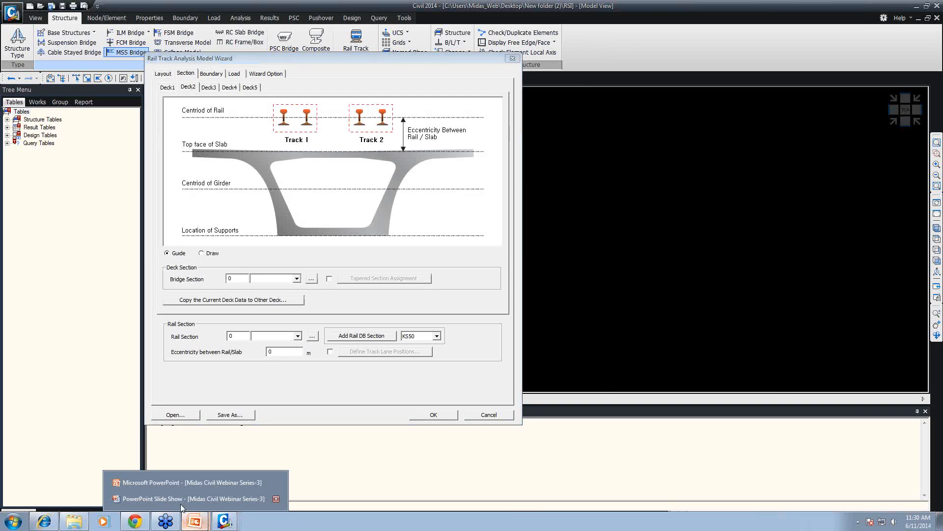
left_click(178, 498)
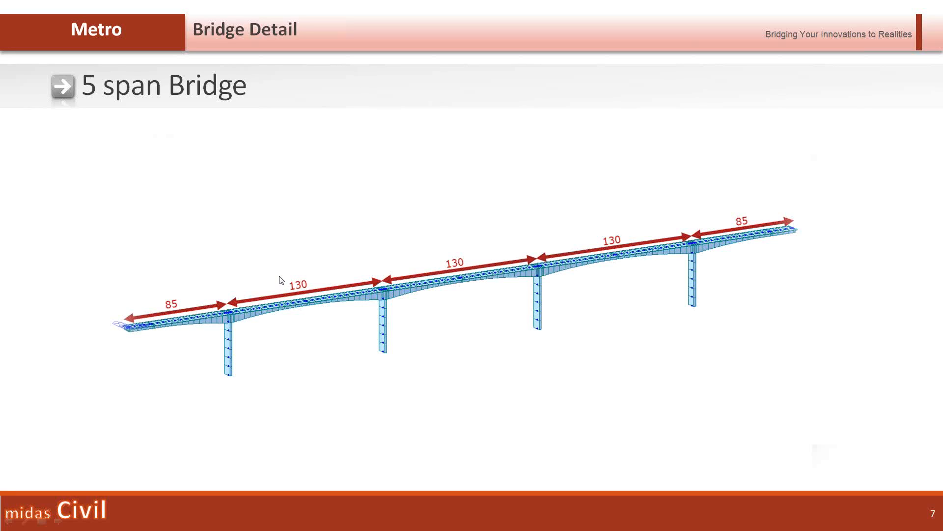
left_click_drag(101, 279, 222, 349)
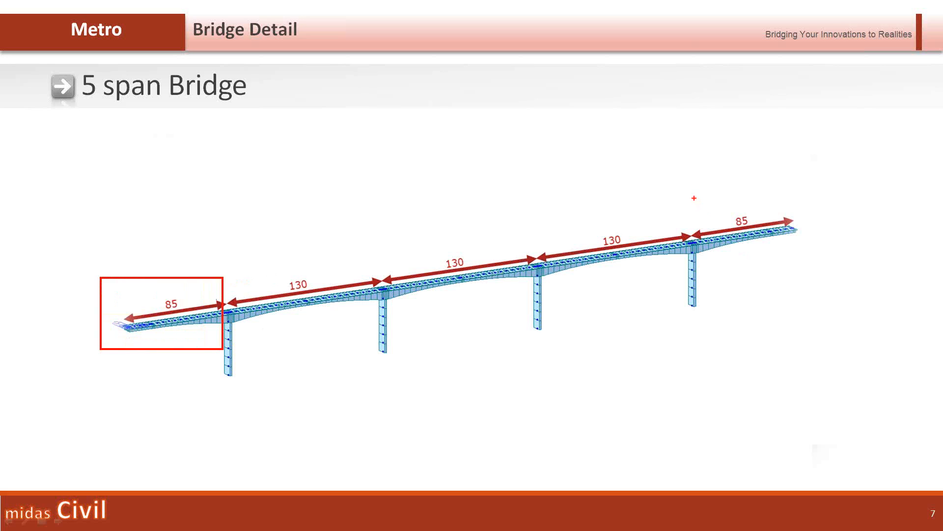
left_click_drag(694, 198, 821, 256)
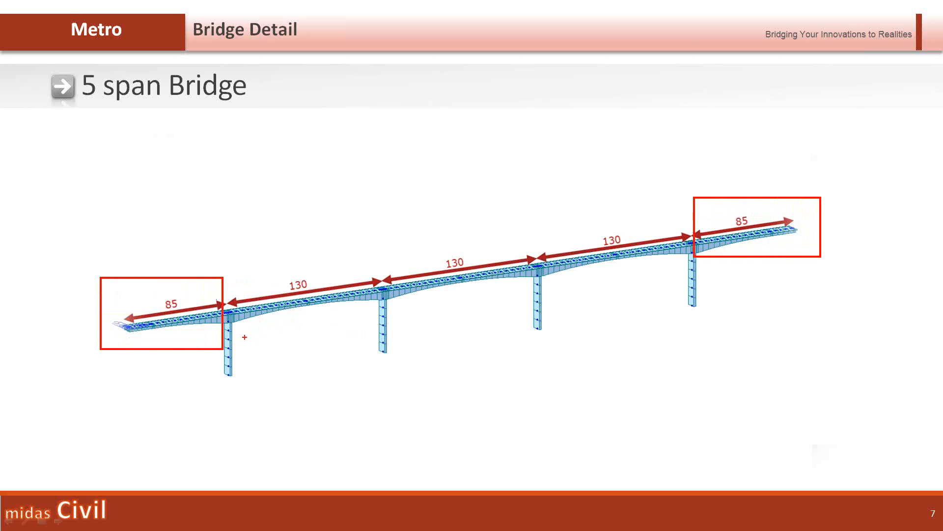
left_click_drag(241, 336, 376, 313)
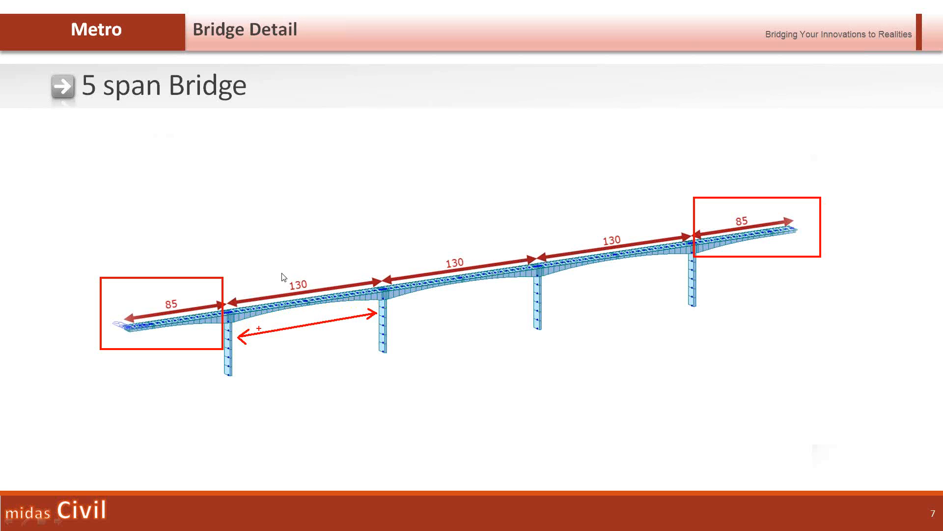
key("Escape")
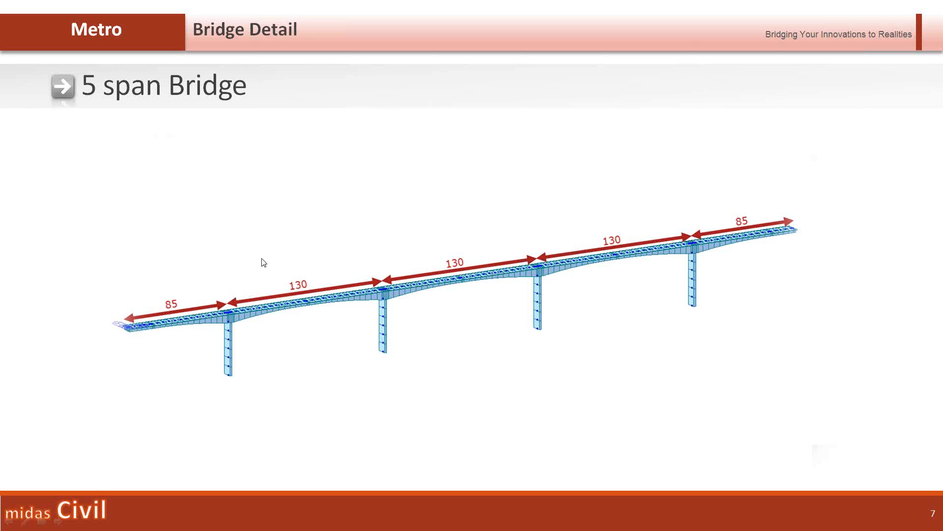
key("alt+Tab")
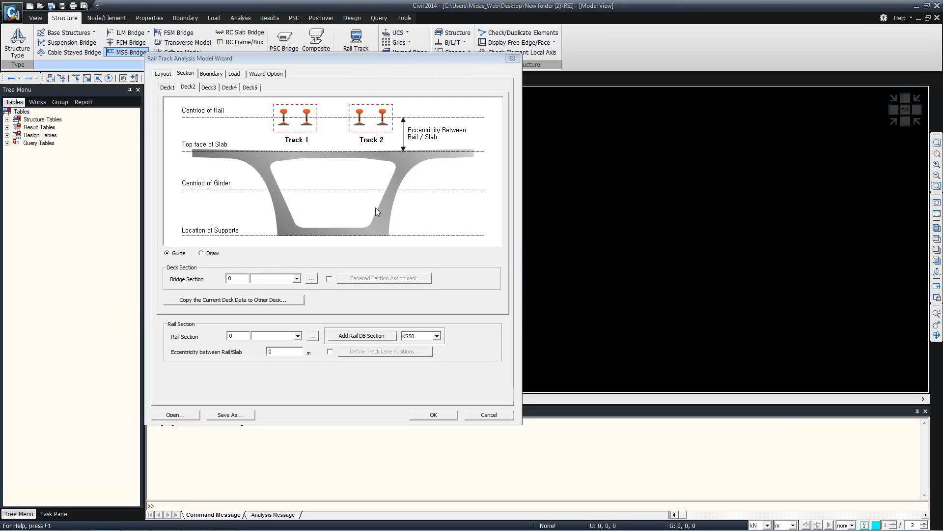
- Enable tapered section assignment for Deck2 and add the 3: Support section at 3 m from the start
left_click(329, 279)
left_click(354, 279)
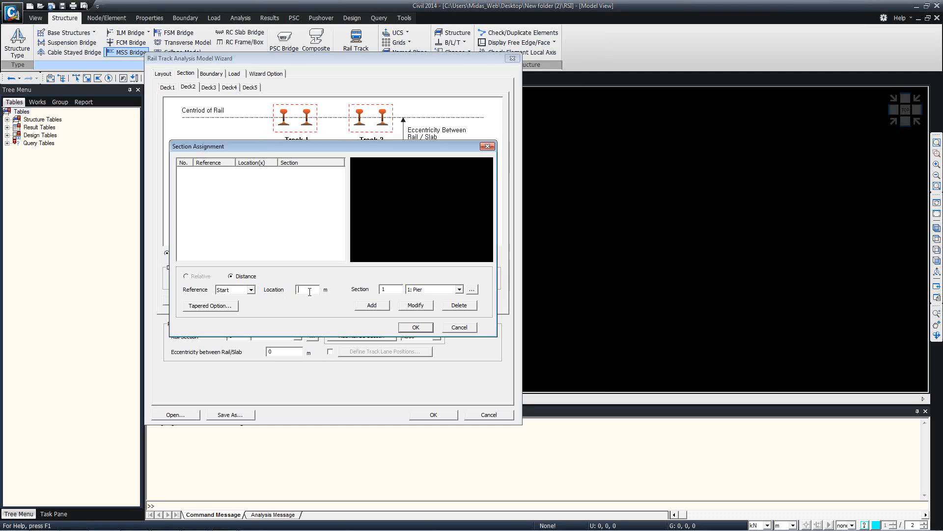
left_click(420, 291)
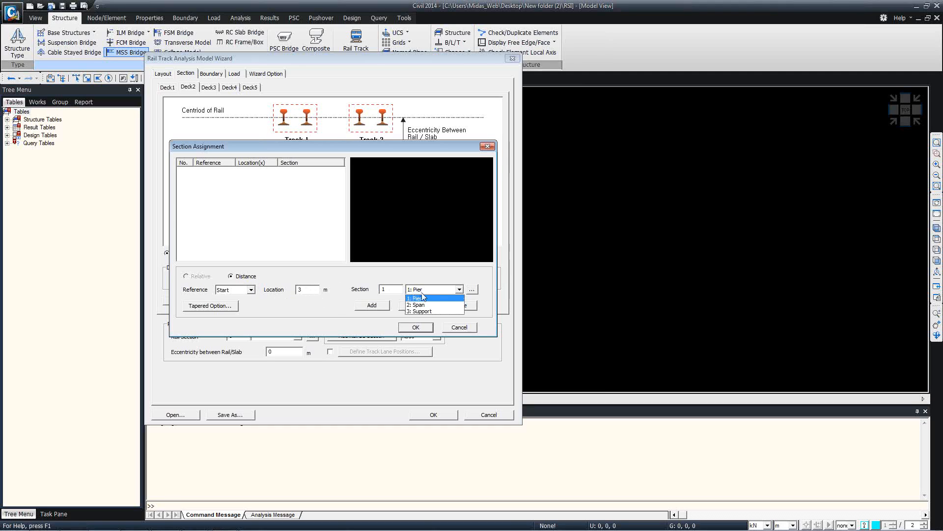
left_click(419, 311)
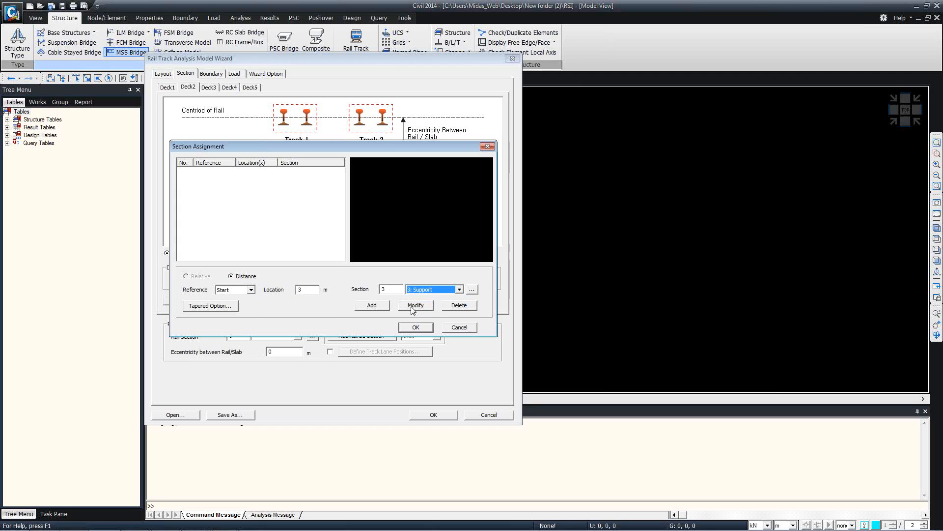
left_click(375, 305)
- Add the 2: Span section to Deck2's assignments at 65 m from the start
double_click(309, 289)
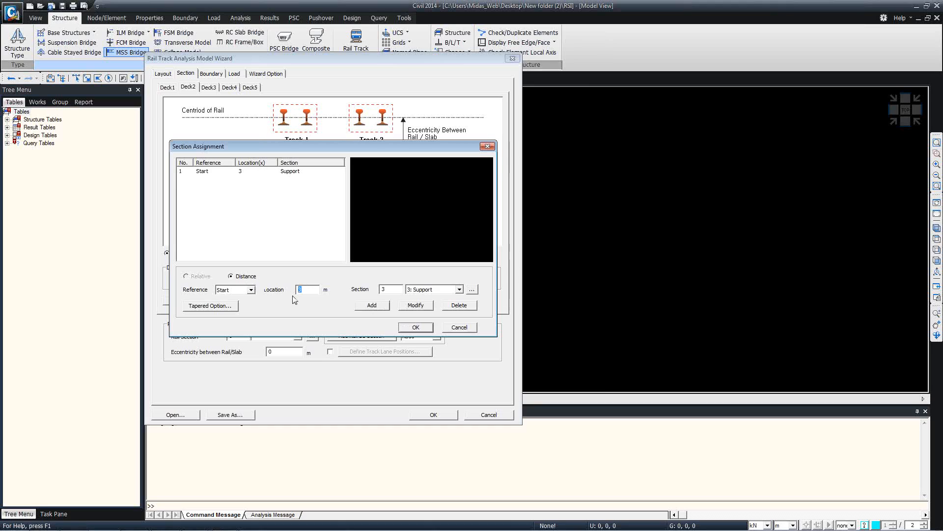
type("65")
left_click(444, 291)
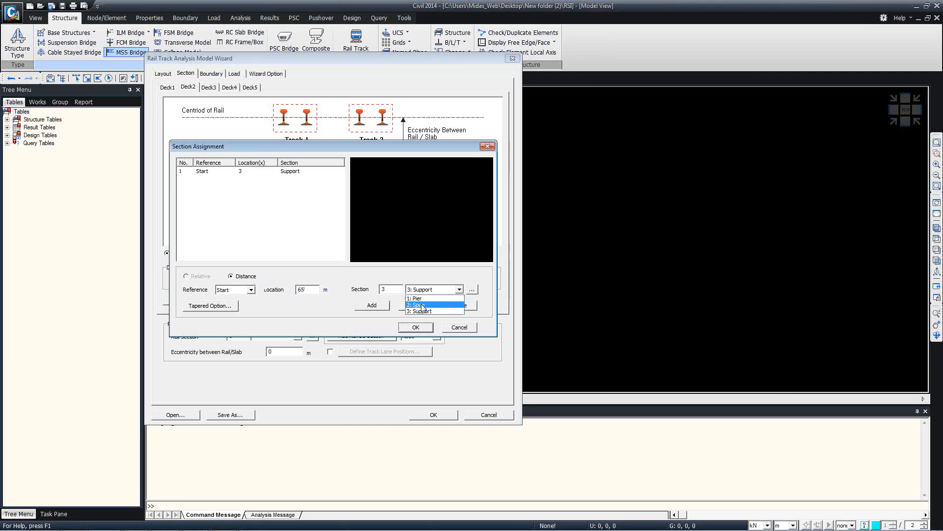
left_click(422, 307)
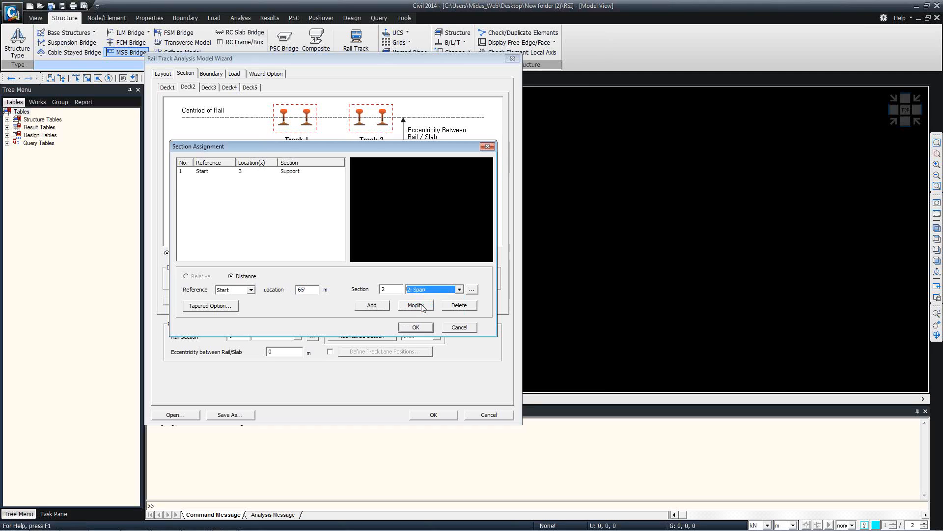
left_click(372, 305)
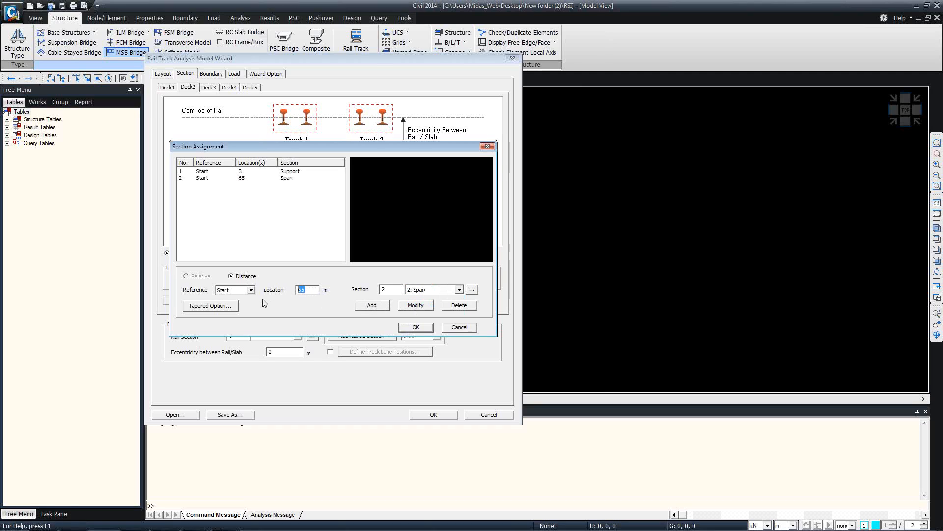
- Add the 3: Support section to Deck2's assignments at 127 m from the start
type("127")
left_click(434, 290)
left_click(420, 303)
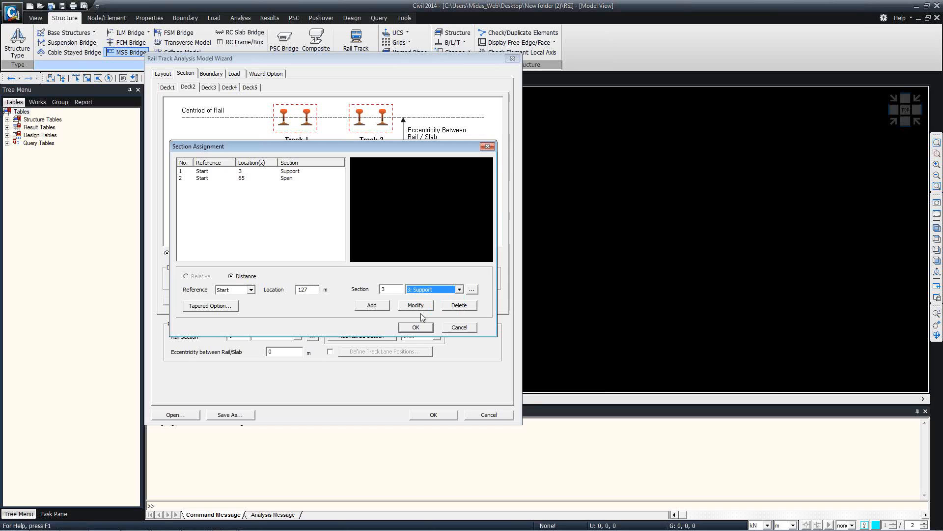
left_click(383, 305)
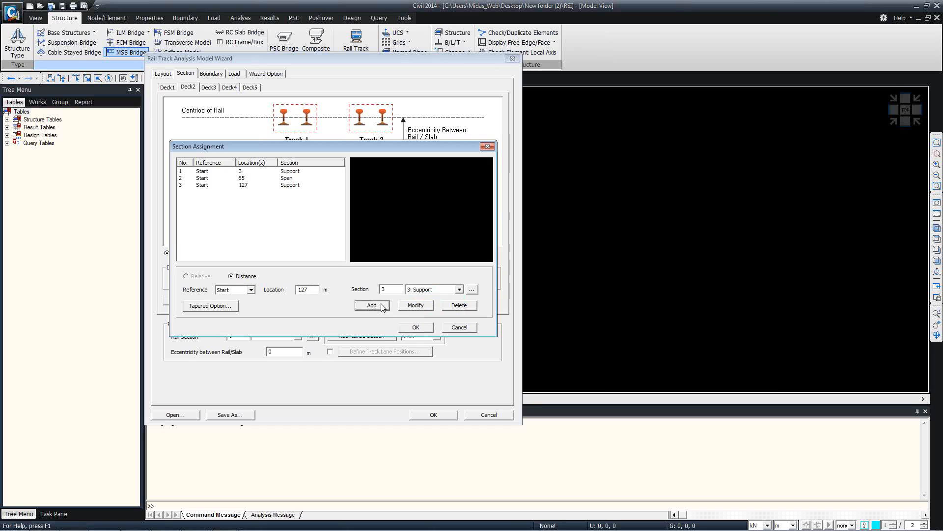
- Review the section preview of each of Deck2's three tapered assignments
left_click(209, 171)
left_click(204, 178)
left_click(205, 185)
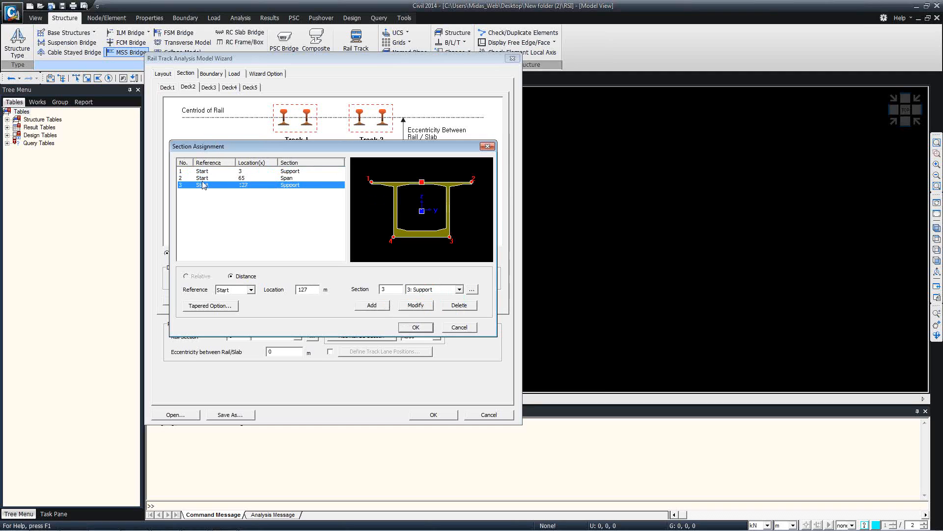
left_click(205, 172)
left_click(204, 178)
left_click(205, 185)
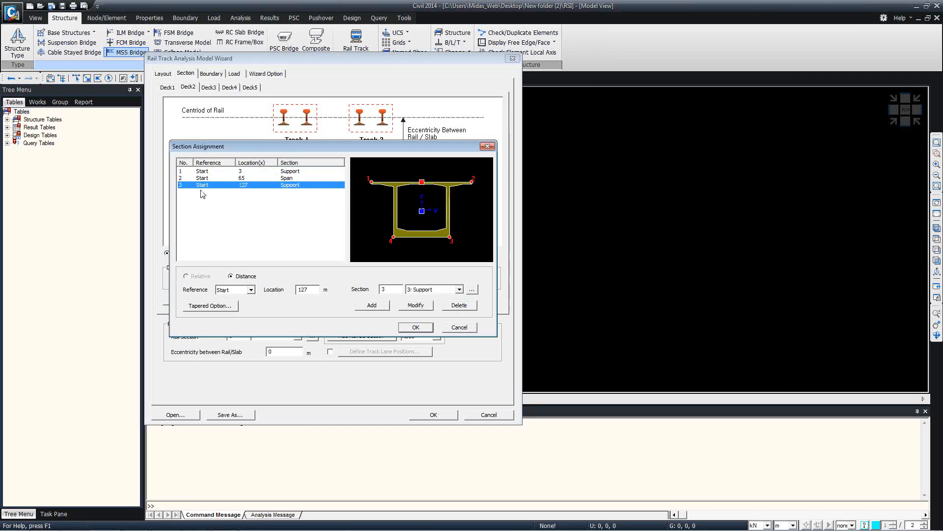
- In Deck2's tapered options, set the 3–65 m segment's Z-axis curve type to Quadratic, measured from J
left_click(210, 305)
left_click(256, 180)
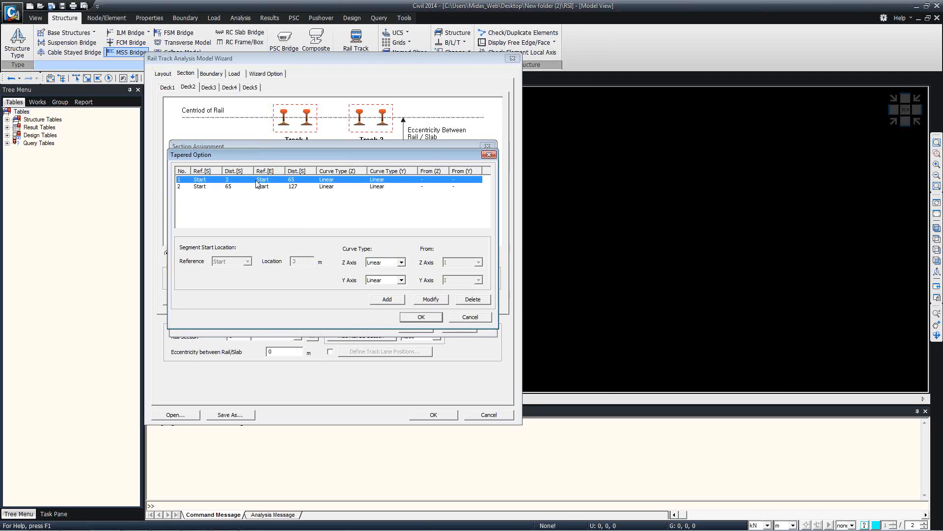
left_click(401, 262)
left_click(387, 276)
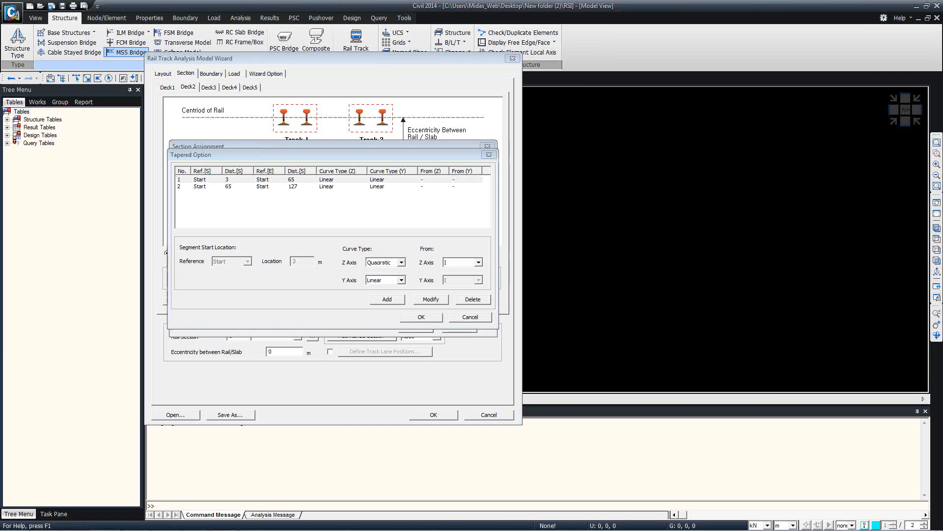
left_click(371, 180)
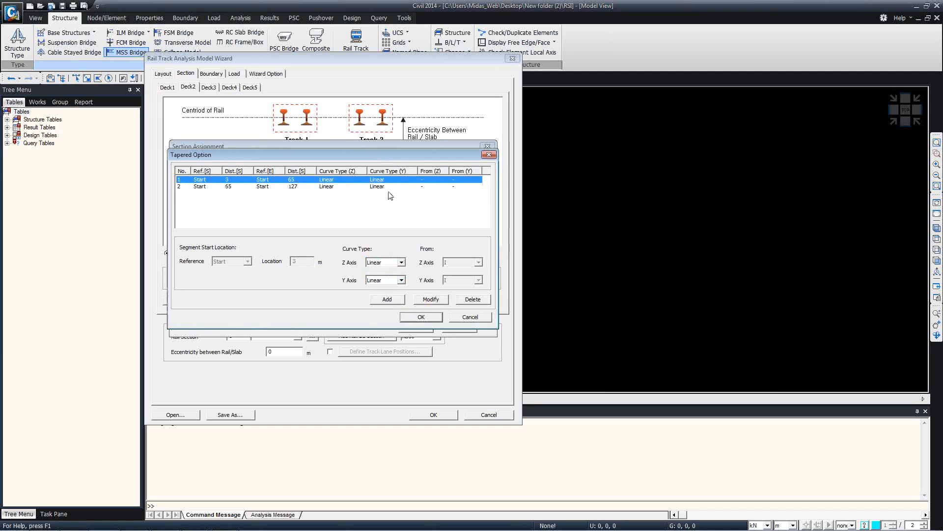
left_click(401, 263)
left_click(393, 277)
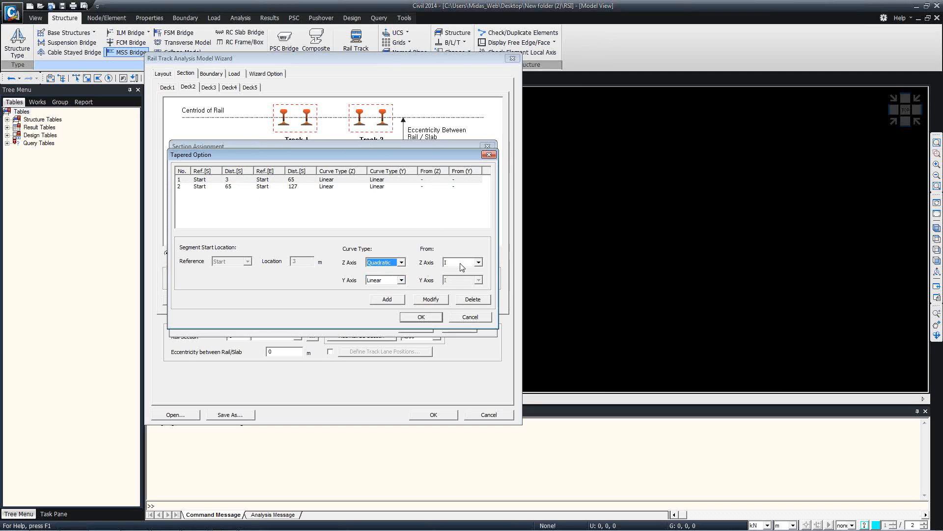
left_click(478, 263)
left_click(456, 279)
left_click(431, 299)
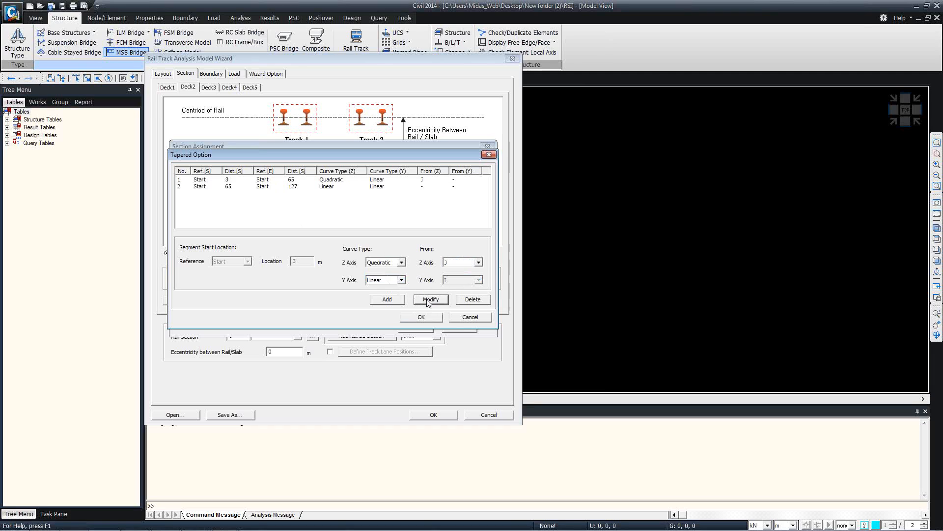
- Set the 65–127 m segment's Z-axis curve type to Quadratic from I, and accept Deck2's tapered section assignment
left_click(315, 187)
left_click(401, 263)
left_click(393, 278)
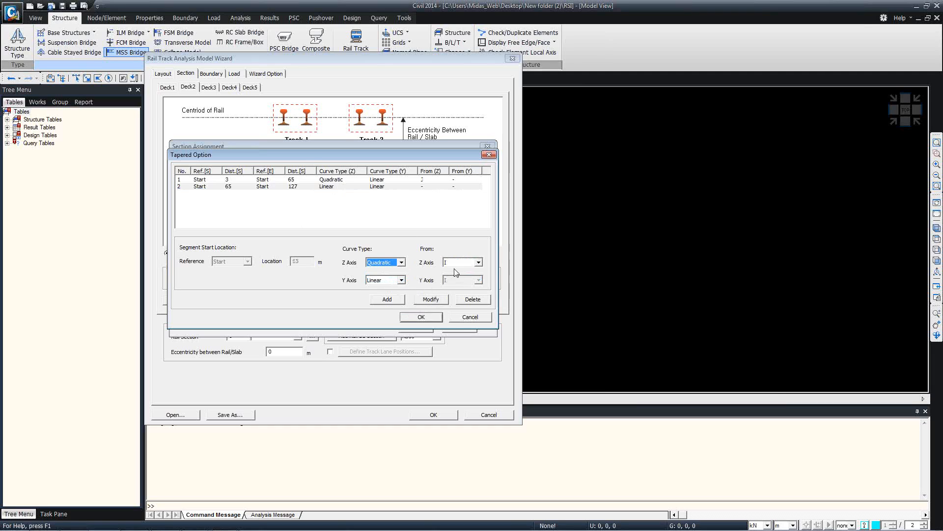
left_click(444, 298)
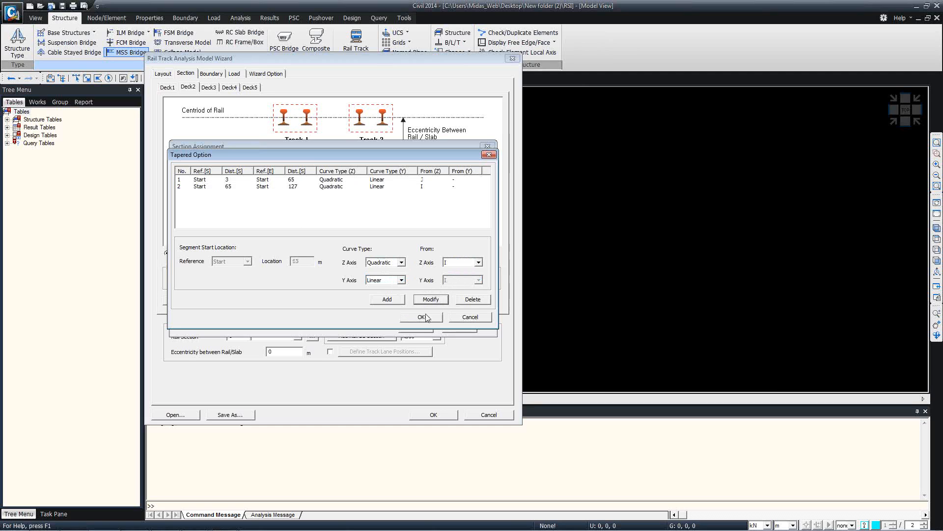
left_click(425, 316)
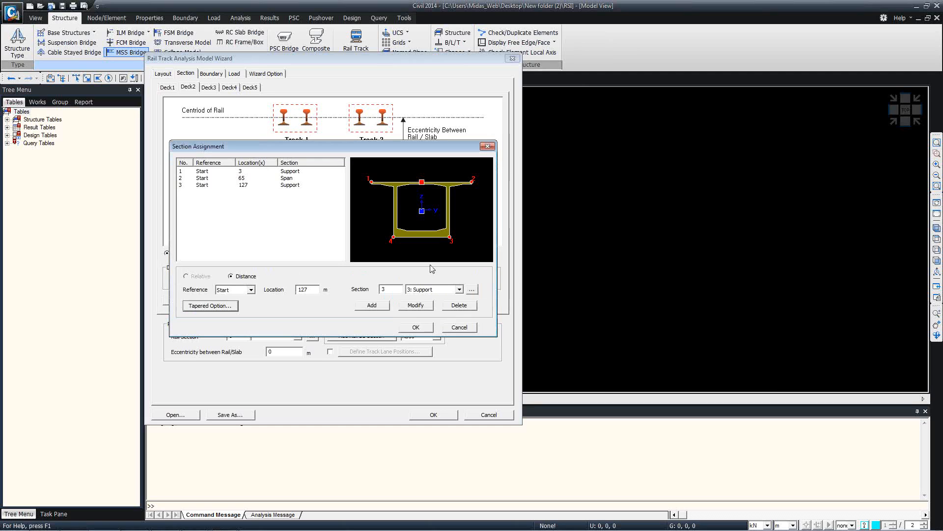
left_click(415, 327)
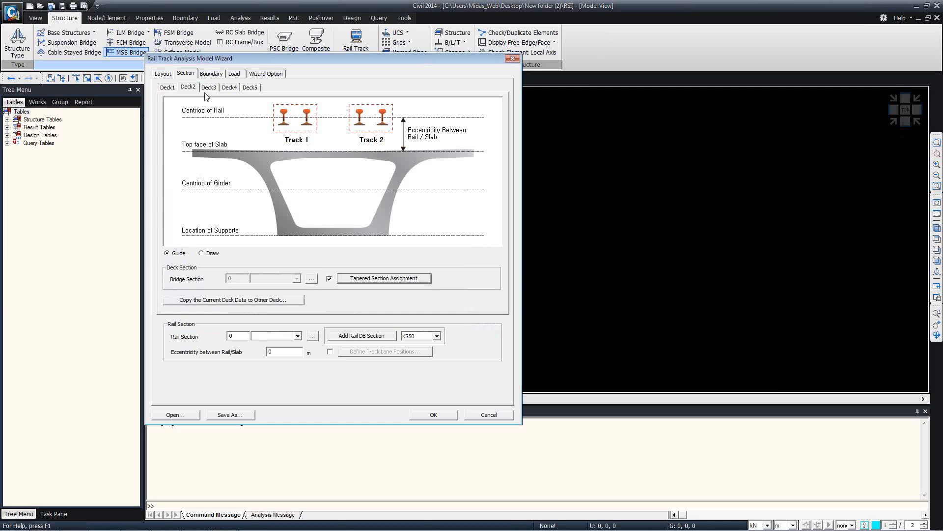
- Try to copy Deck2's section data to the selected decks Deck3 and Deck4, and check Deck3
left_click(216, 300)
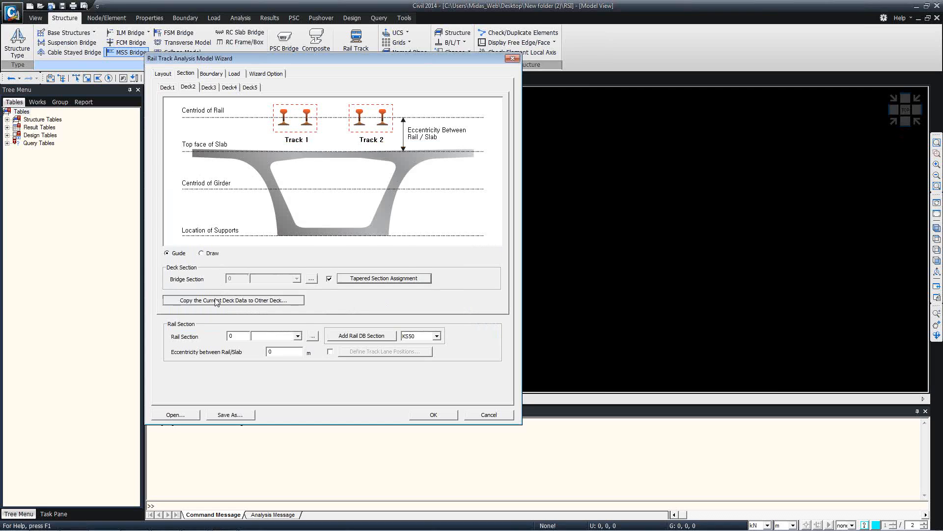
left_click(278, 188)
double_click(278, 230)
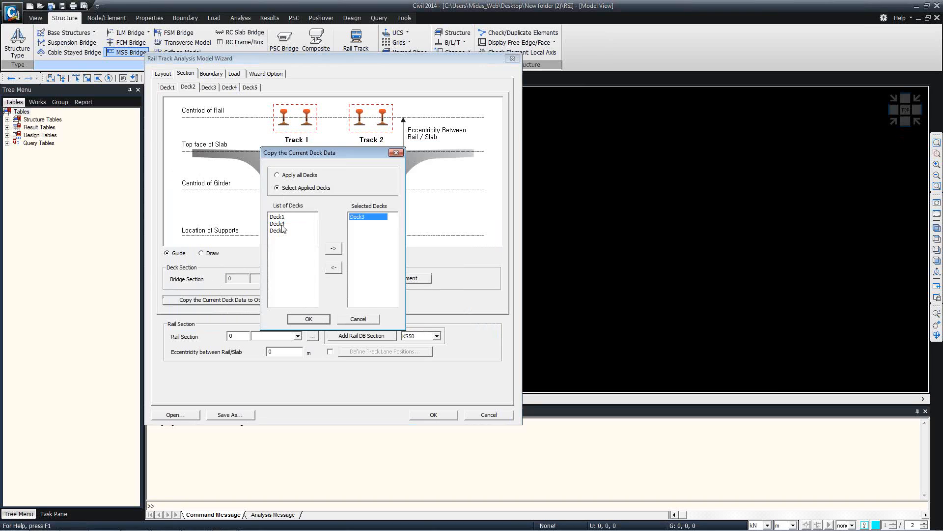
double_click(278, 224)
left_click(361, 224)
left_click(308, 319)
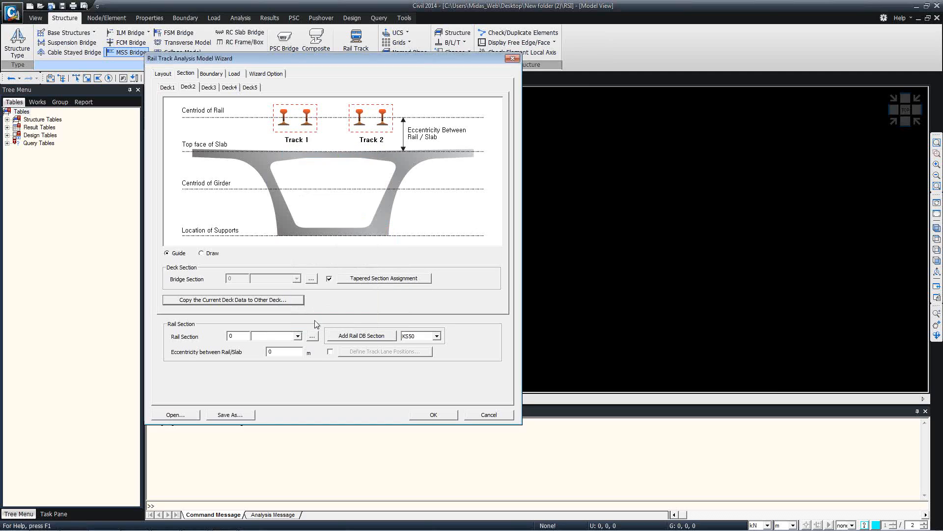
left_click(214, 88)
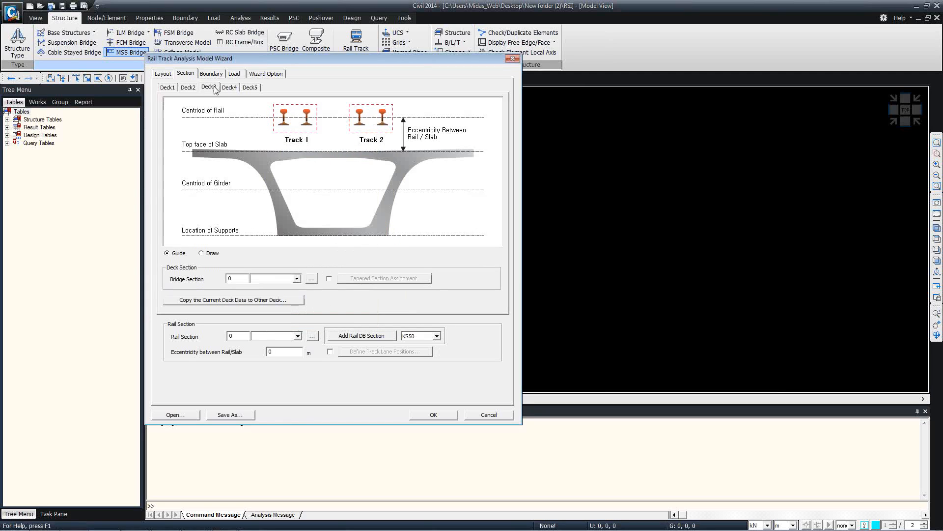
- Copy Deck2's section data once more, selecting Deck4 and Deck3 as the target decks
left_click(189, 87)
left_click(253, 301)
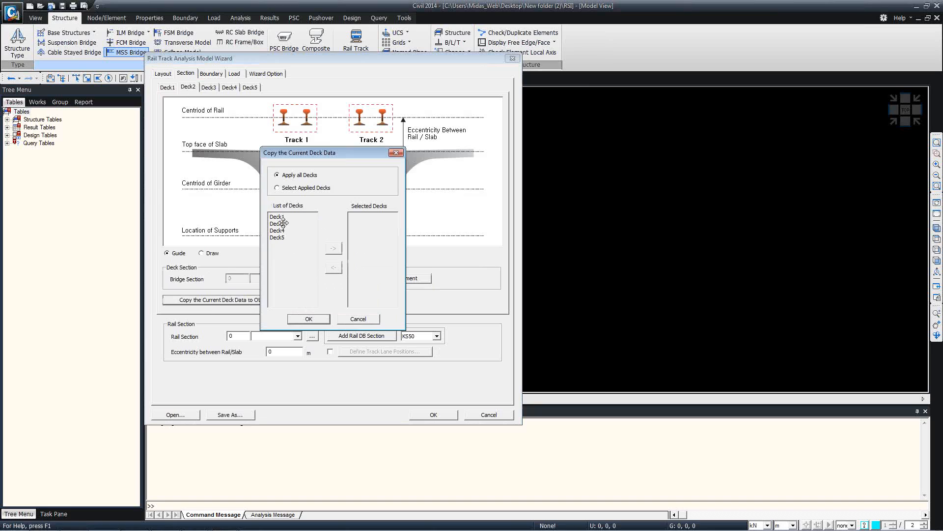
left_click(278, 189)
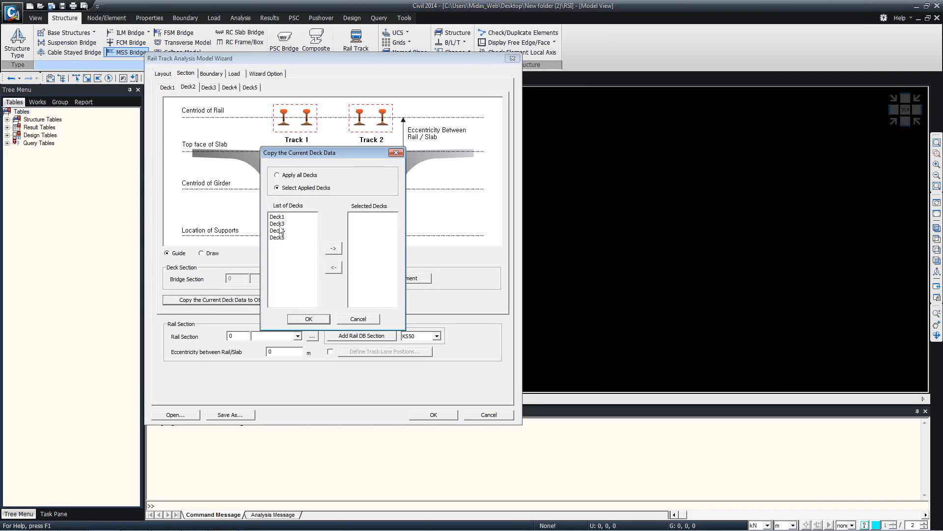
double_click(278, 230)
double_click(278, 230)
left_click(362, 224)
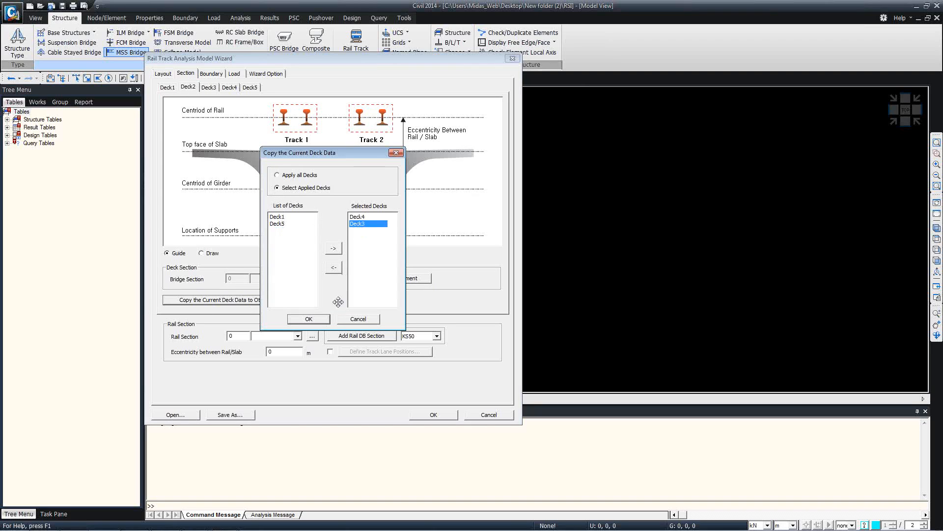
left_click(317, 319)
- Check the copied section data on Deck3 and Deck4, including Deck3's tapered section assignment list, and return to Deck2
left_click(208, 91)
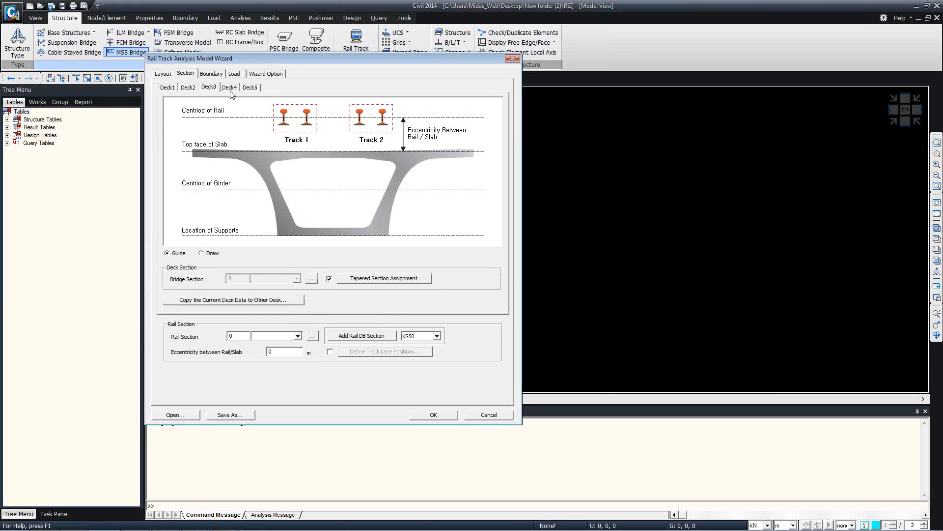
left_click(232, 91)
left_click(211, 88)
left_click(357, 278)
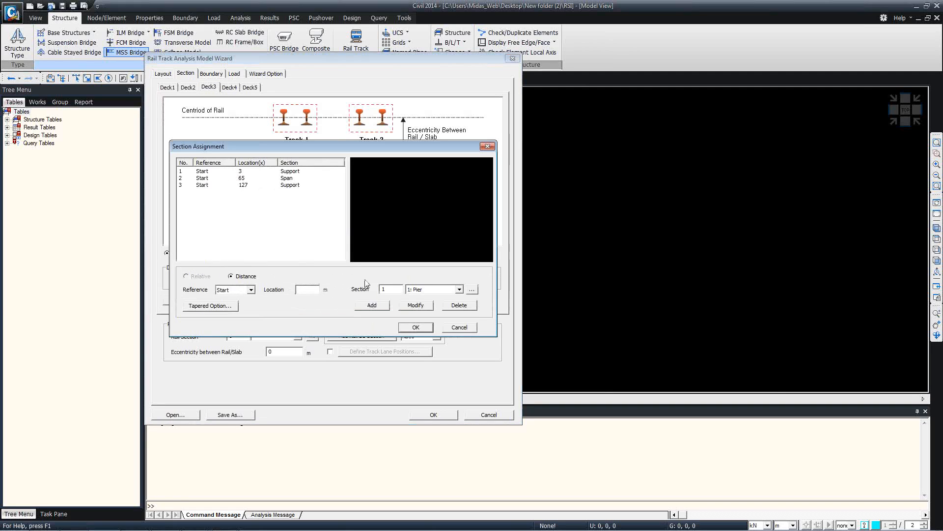
left_click(453, 328)
left_click(189, 88)
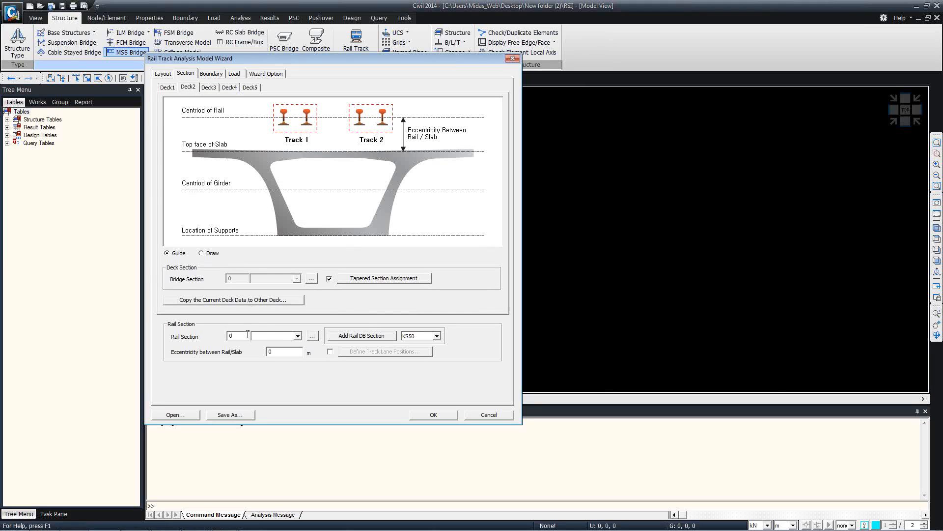
- Add the UIC60 rail section from the rail database to the model's sections
left_click(297, 336)
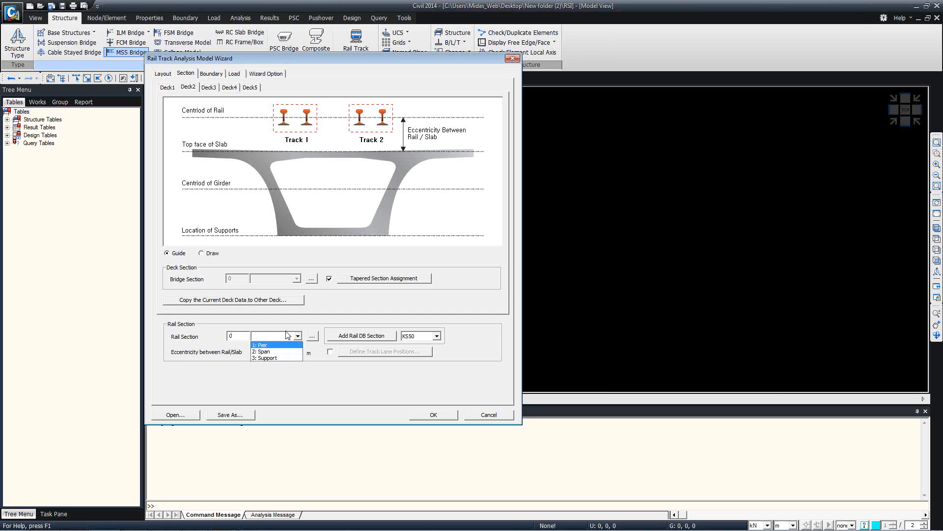
left_click(295, 345)
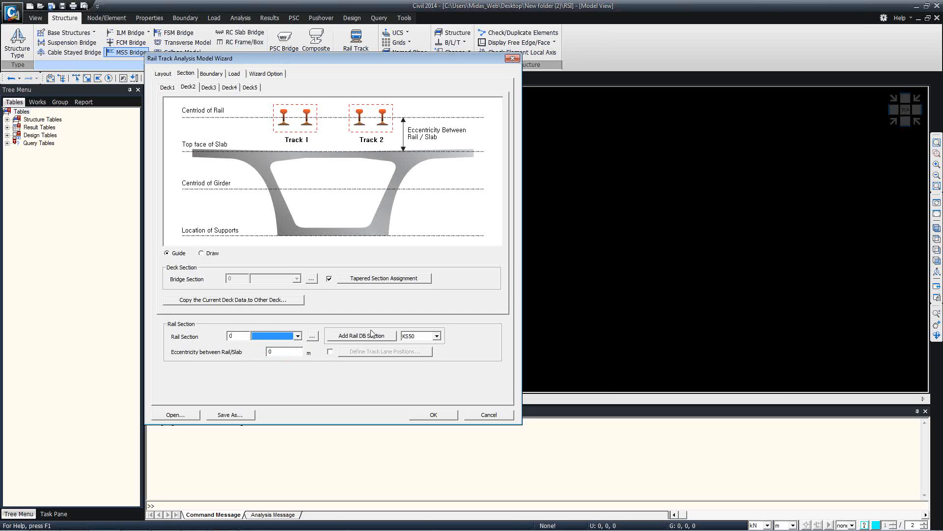
left_click(429, 338)
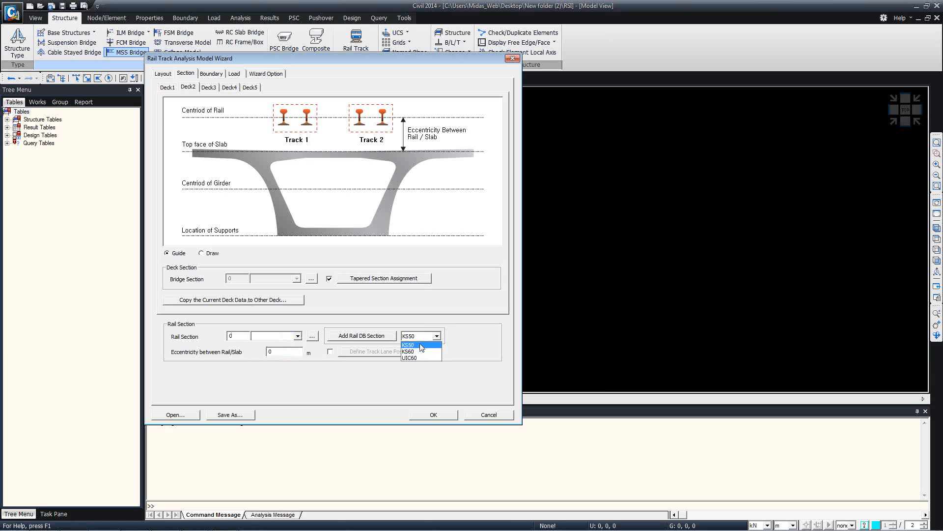
left_click(420, 358)
left_click(386, 338)
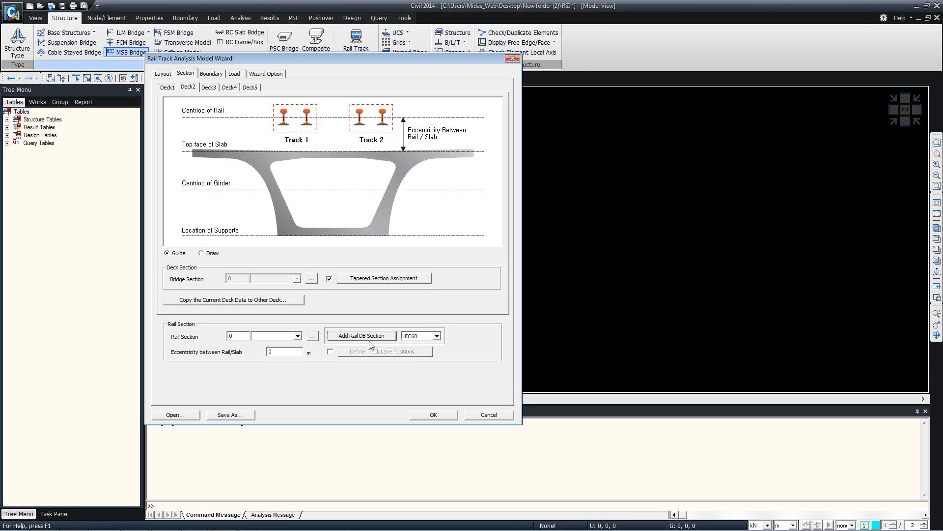
- Inspect the shape and section properties of the UIC60 section without changing its data
left_click(311, 336)
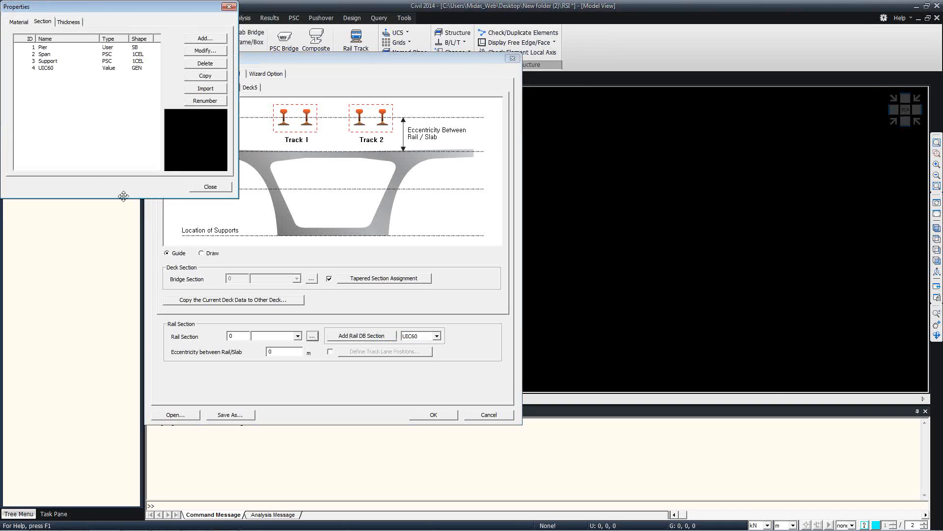
double_click(45, 68)
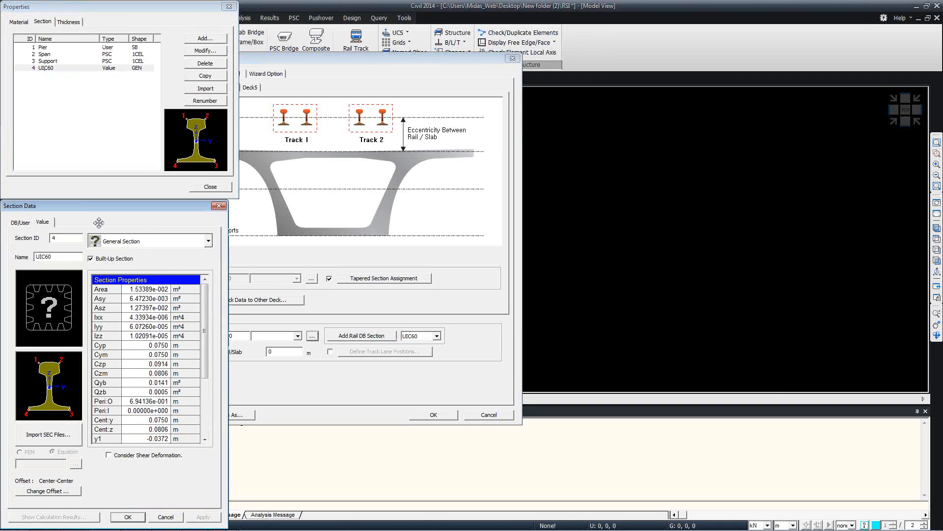
left_click_drag(98, 213, 385, 53)
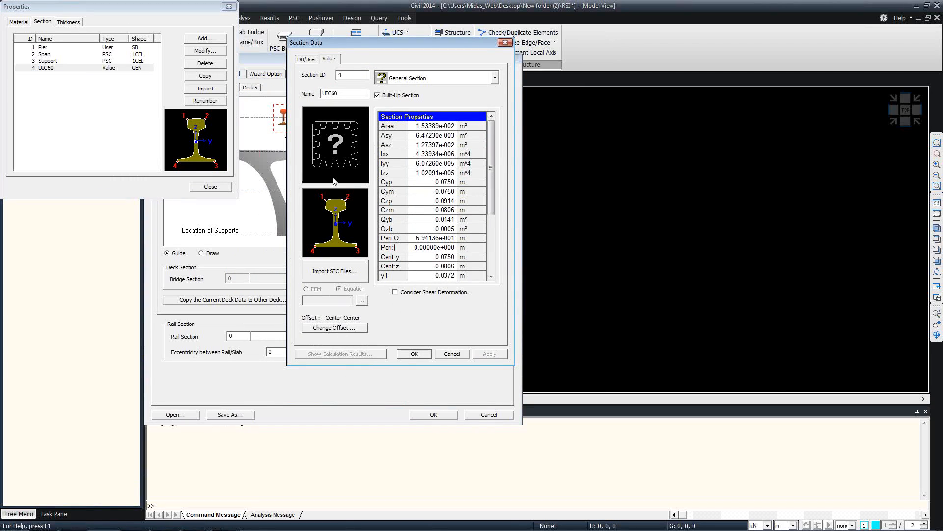
left_click(451, 354)
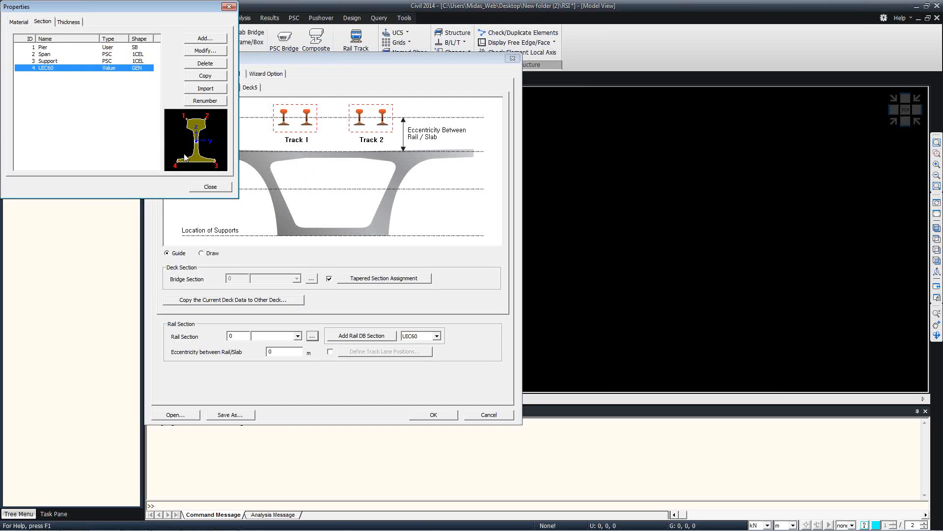
left_click(210, 188)
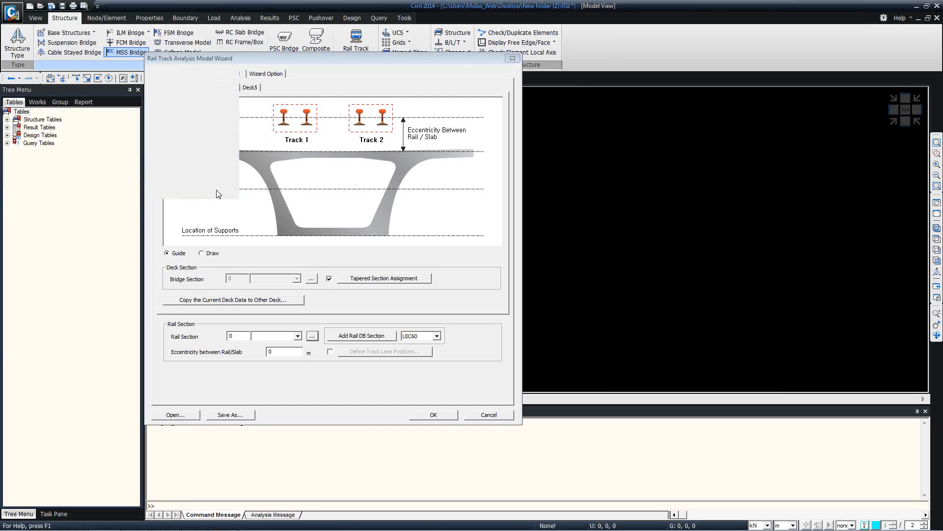
- Assign 4: UIC60 as the rail section with a rail/slab eccentricity of .6 m, and check it across the decks
left_click(297, 335)
left_click(276, 364)
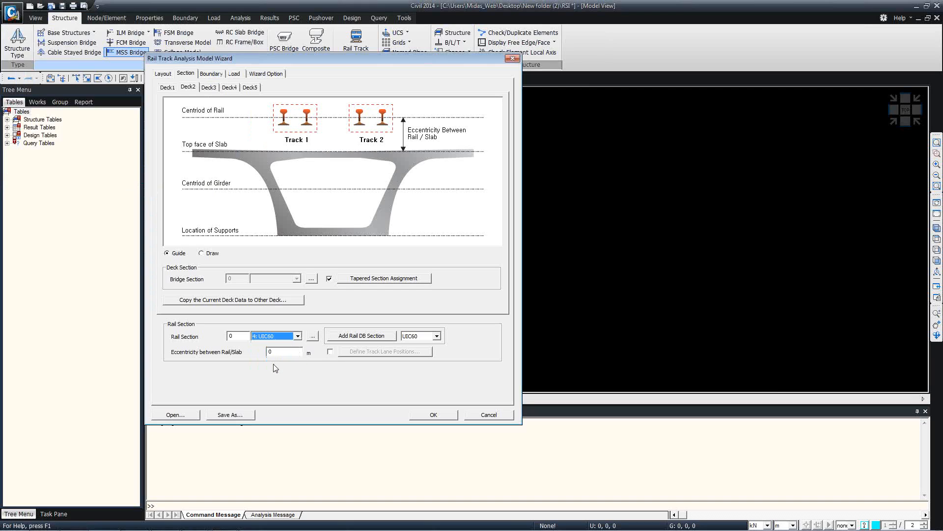
left_click(289, 354)
left_click(208, 88)
left_click(225, 90)
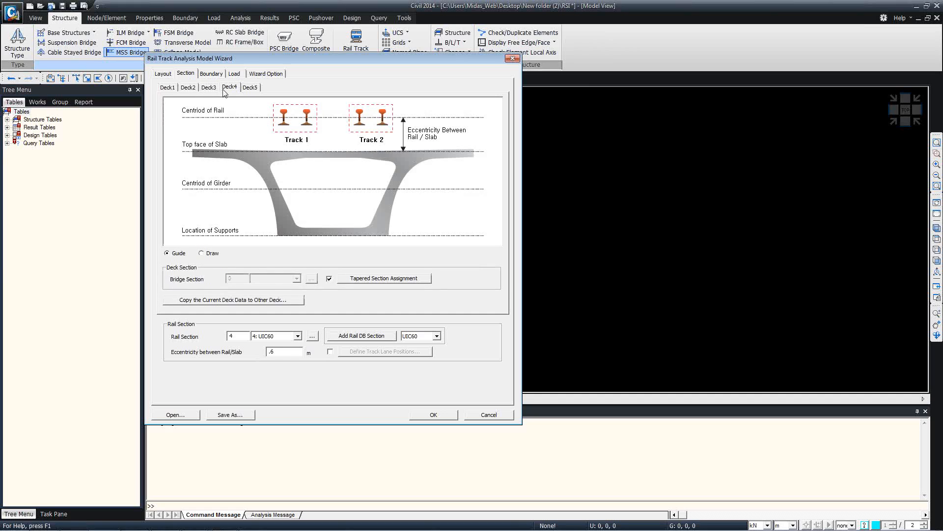
left_click(250, 87)
left_click(175, 89)
- Enable user-defined track lane positions and set the lane distances D1 to 2.5 m and D2 to 2.9 m
left_click(330, 351)
left_click(330, 352)
left_click(330, 352)
left_click(375, 351)
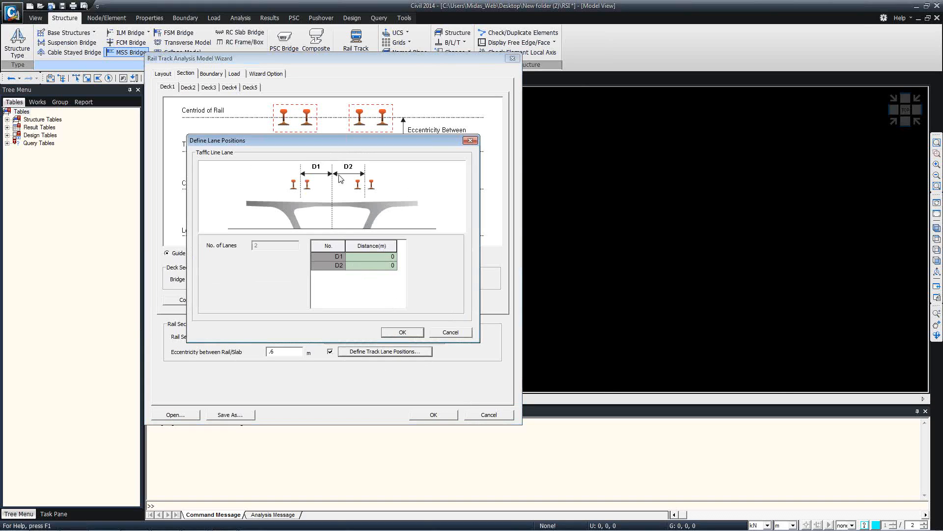
left_click_drag(337, 144, 348, 175)
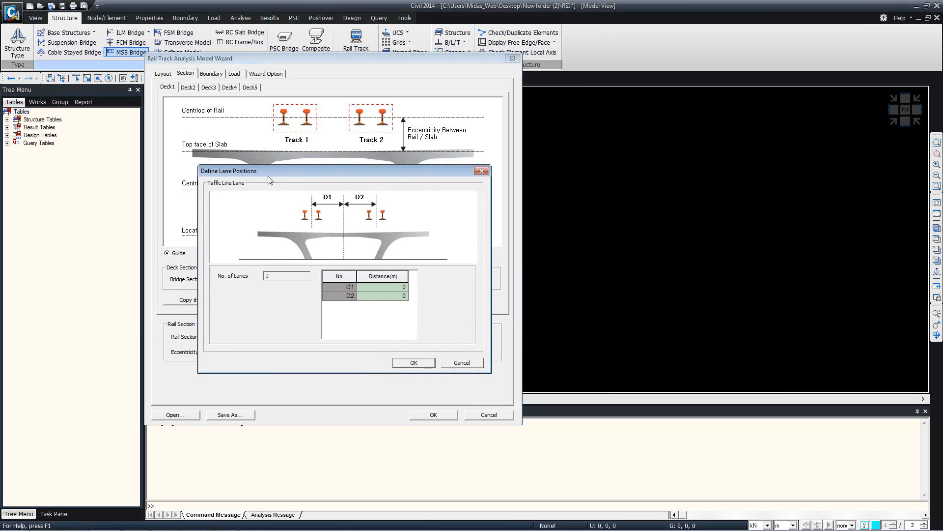
left_click_drag(270, 180, 277, 157)
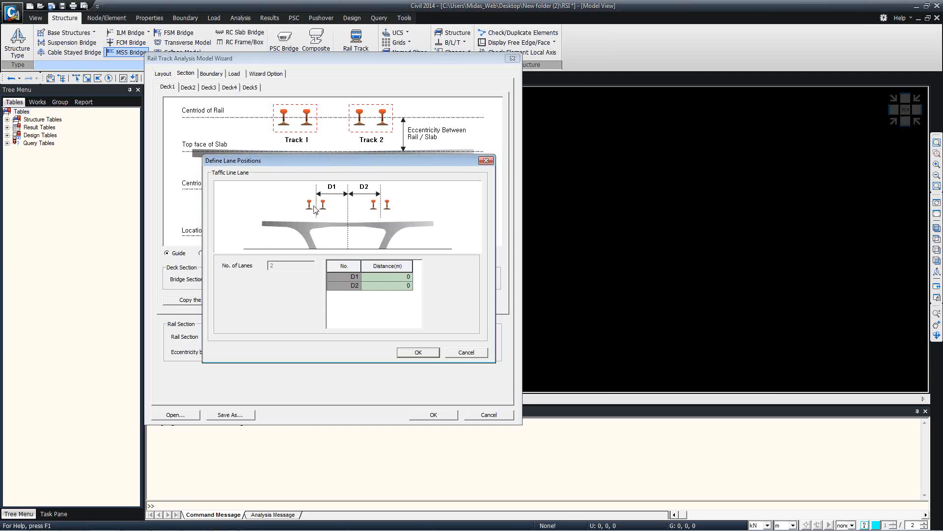
left_click(404, 278)
left_click(404, 278)
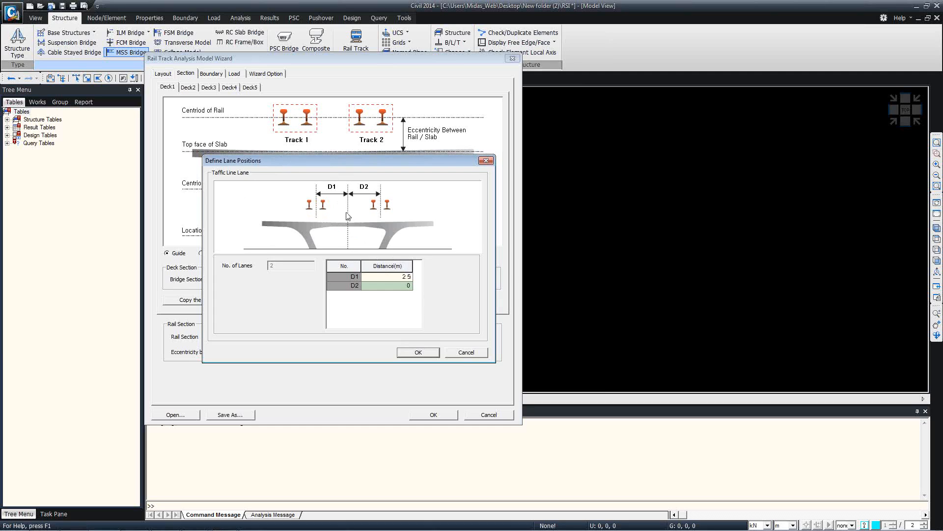
left_click(409, 287)
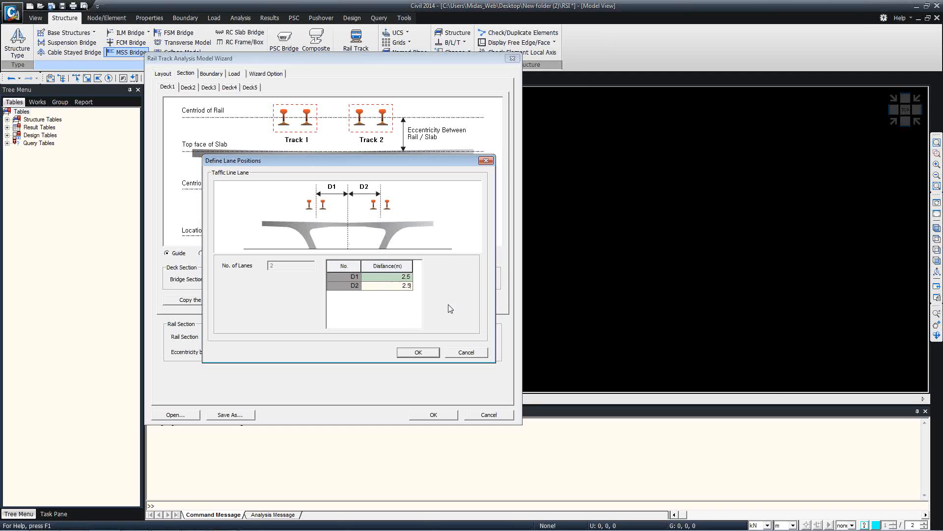
left_click(418, 353)
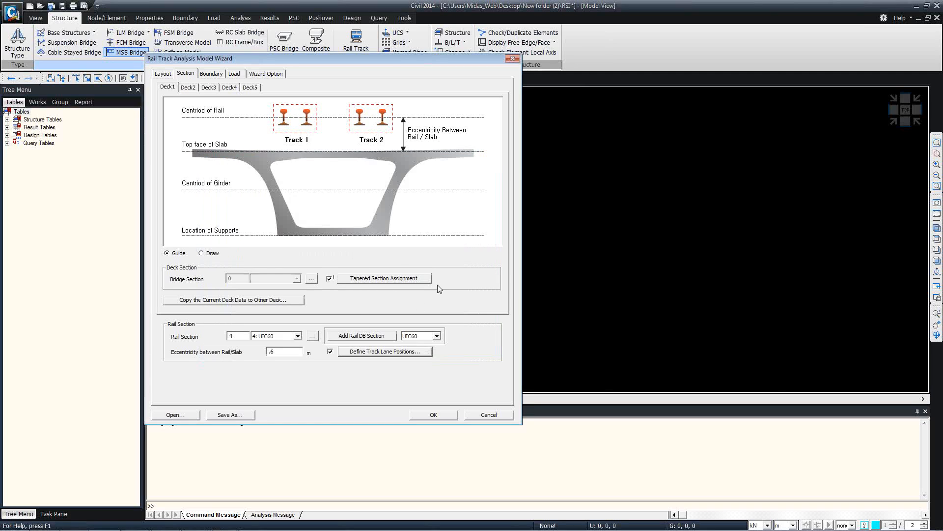
- Display the drawn rail layout for Deck1 and compare it with the Deck2 and Deck3 section views
left_click(213, 255)
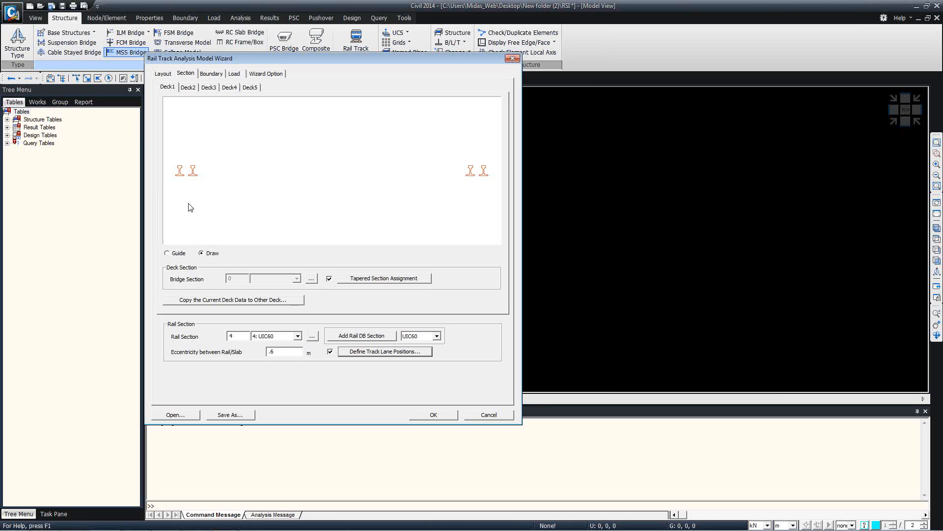
left_click(193, 88)
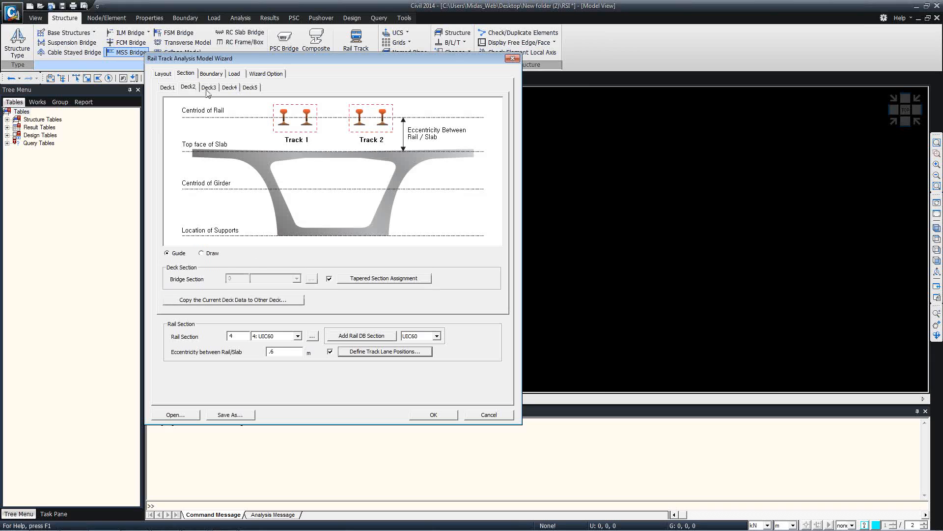
left_click(207, 91)
left_click(194, 87)
left_click(215, 86)
left_click(188, 88)
left_click(168, 87)
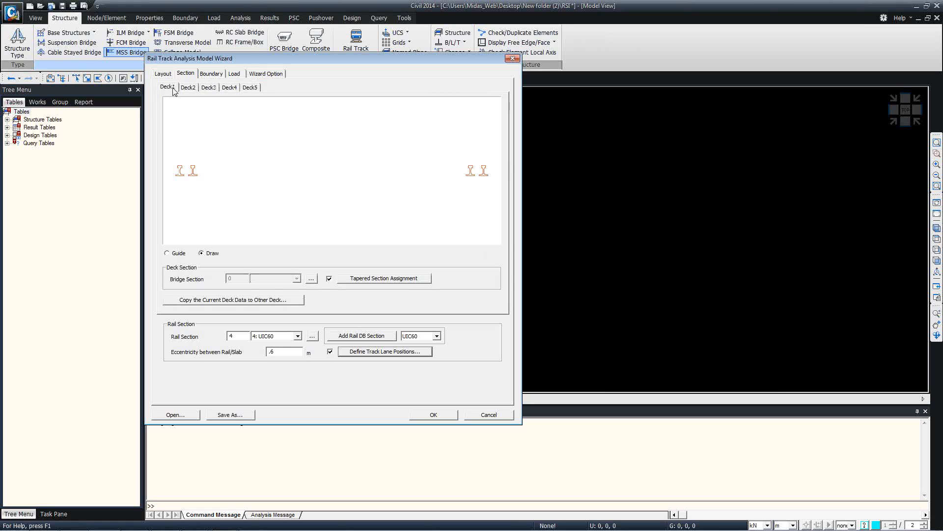
- Define the ballast bed lateral resistance: Ud .002 m, unloaded Fmax 20 kN/m for stress and 12 kN/m for displacement, loaded Fmax 60 kN/m
left_click(208, 74)
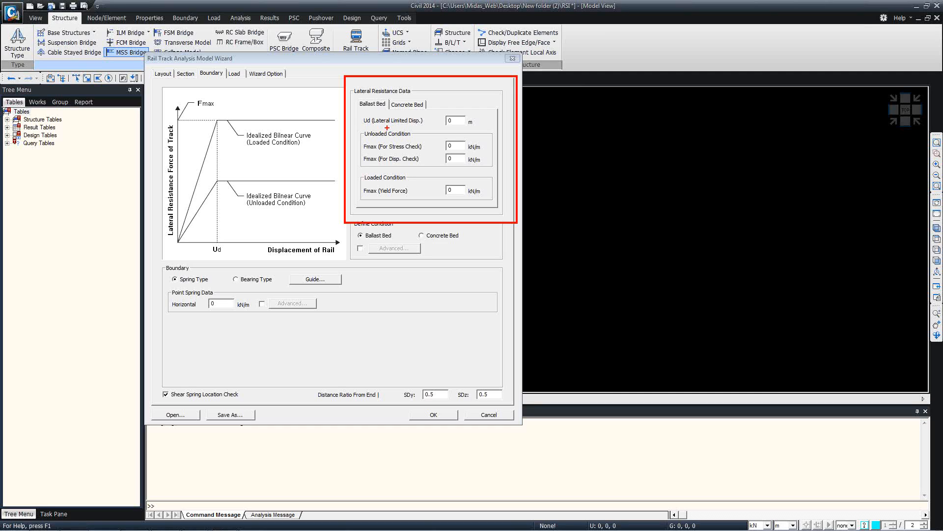
left_click(434, 123)
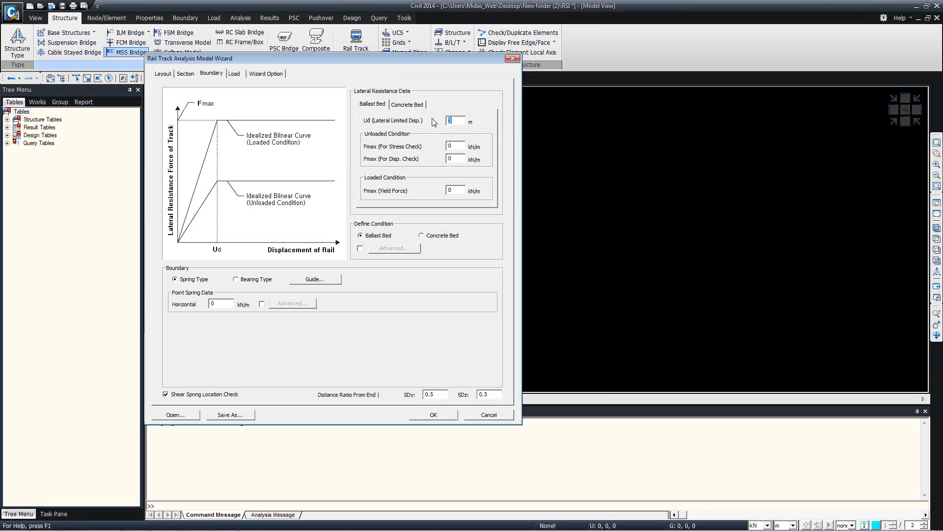
type(".000")
type("2")
key("Tab")
type("20")
key("Tab")
type("12")
key("Tab")
type("60")
- Define the concrete bed lateral resistance with Ud .0005 m, unloaded Fmax 40 kN/m and loaded Fmax 60 kN/m, and recheck the ballast bed data
left_click(411, 105)
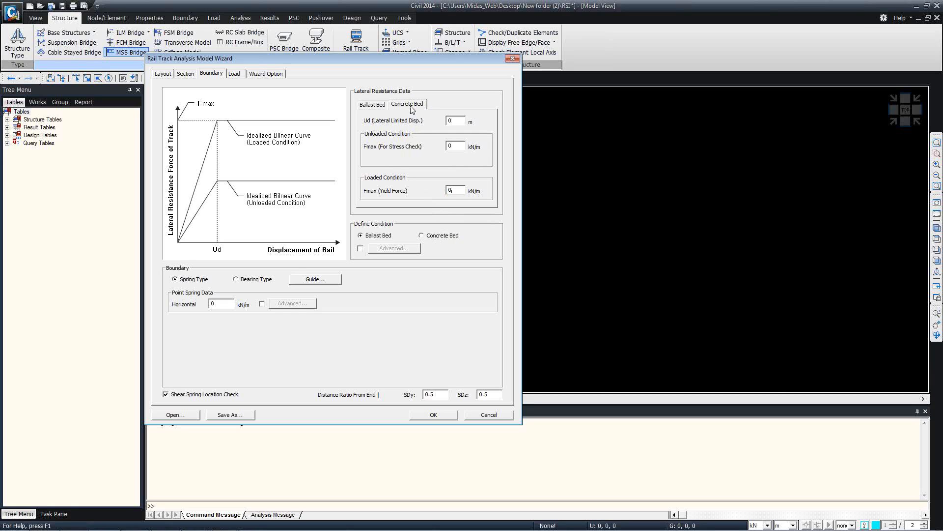
key("Tab")
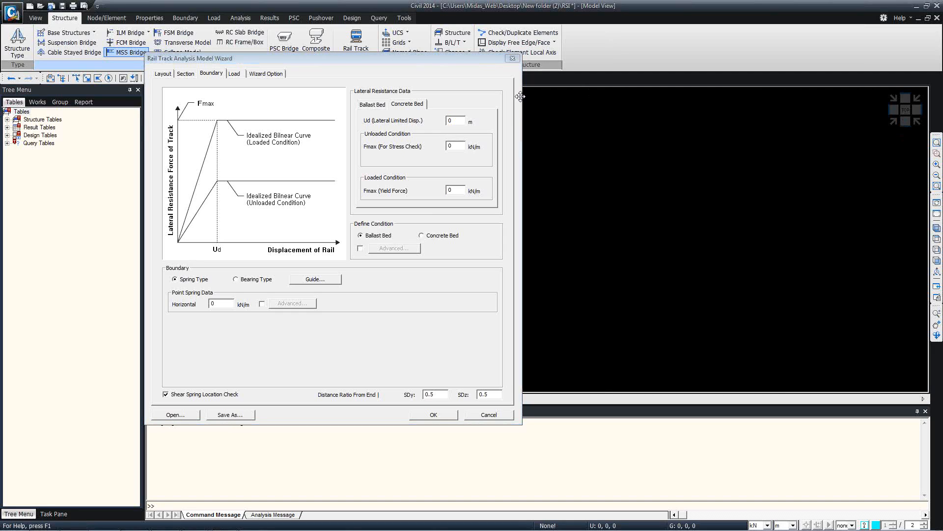
left_click(449, 121)
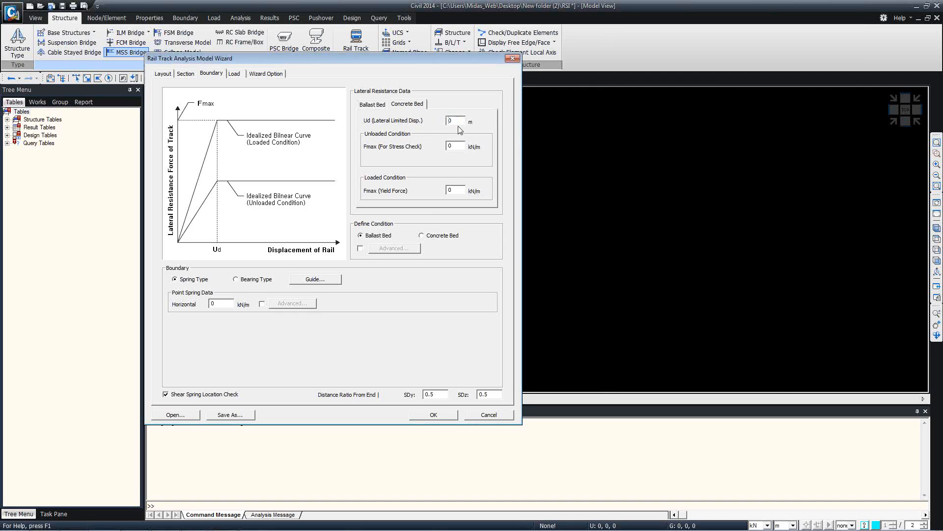
key("Delete")
type(".0005")
key("Tab")
type("40")
double_click(453, 191)
type("60")
left_click(374, 105)
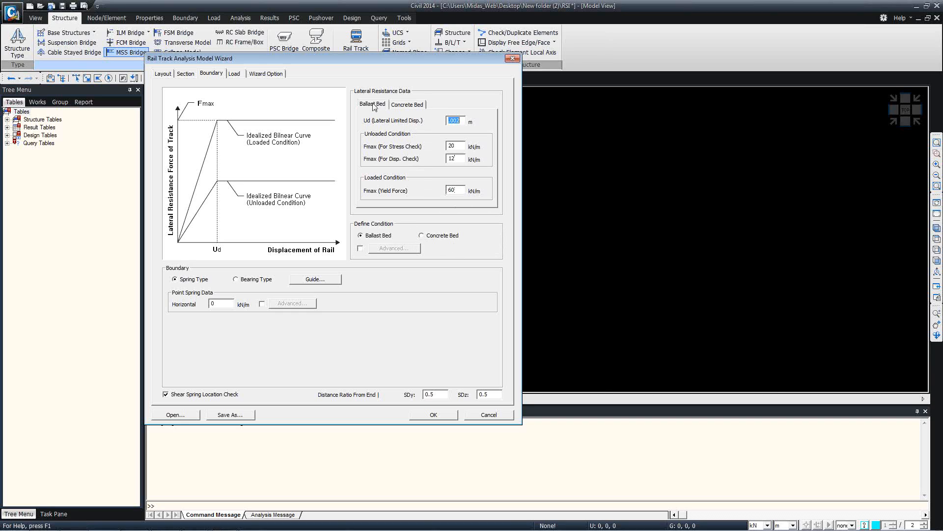
left_click(407, 106)
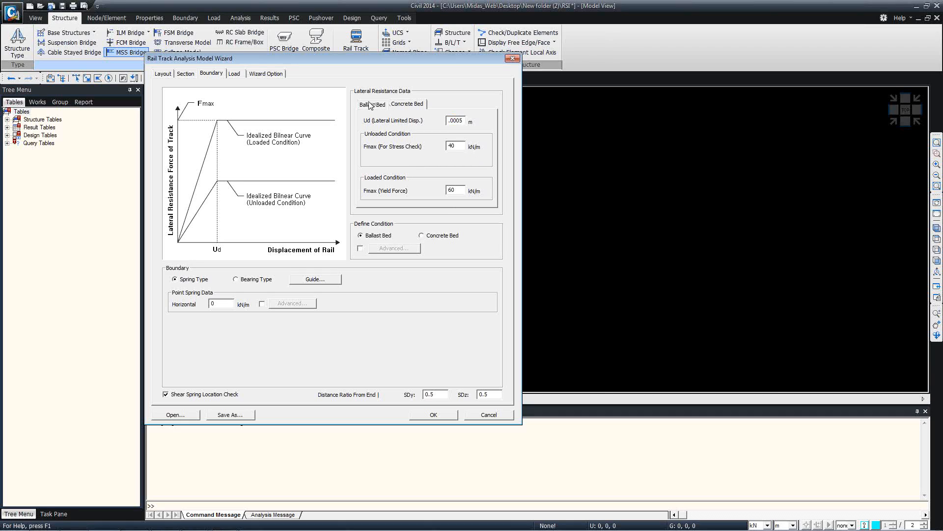
- Enable the advanced bed condition definition and assign Ballast Bed from 0 to 300 m
mouse_move(342, 216)
left_mouse_down()
mouse_move(399, 243)
mouse_move(491, 254)
mouse_move(495, 244)
left_mouse_up()
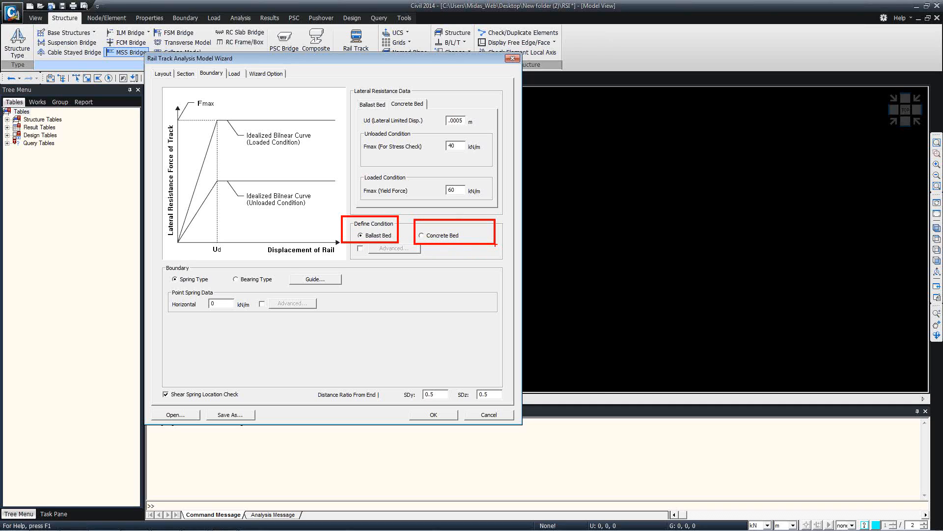
key("Escape")
left_click(360, 248)
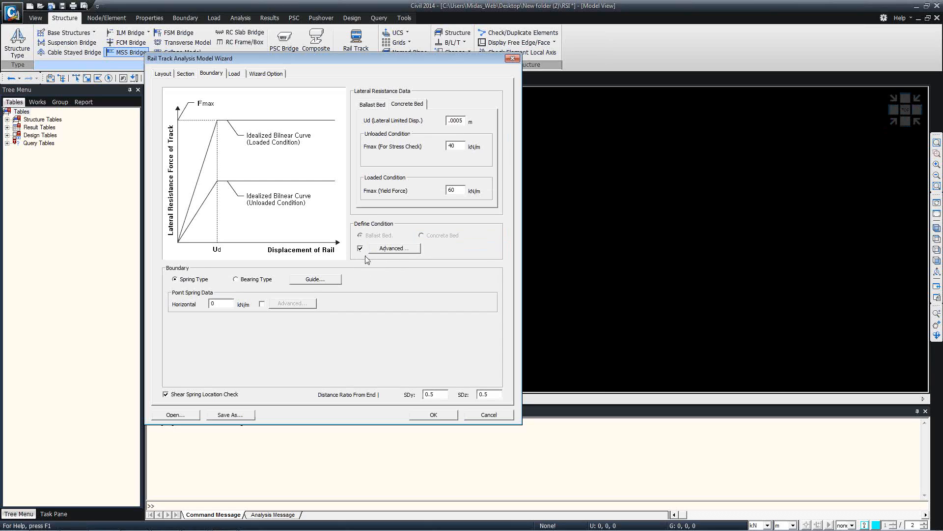
left_click(396, 249)
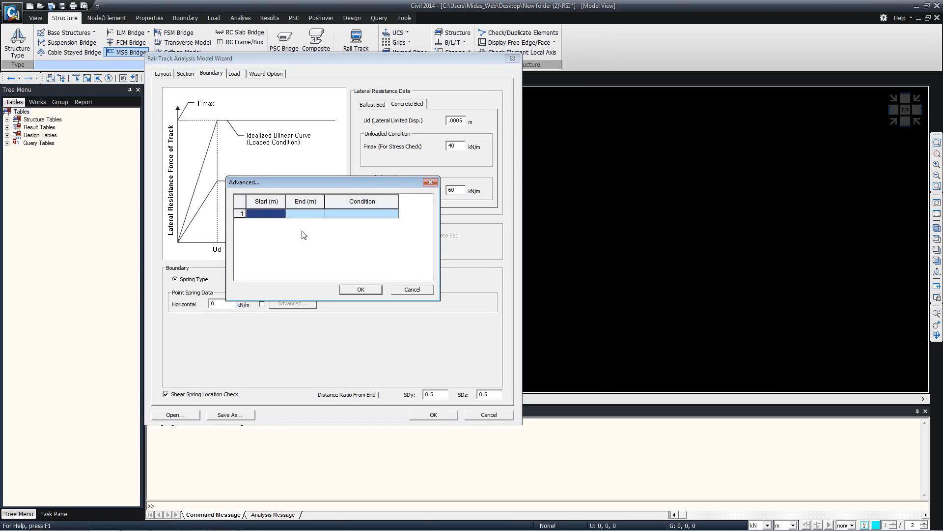
left_click(281, 215)
type("0")
double_click(305, 216)
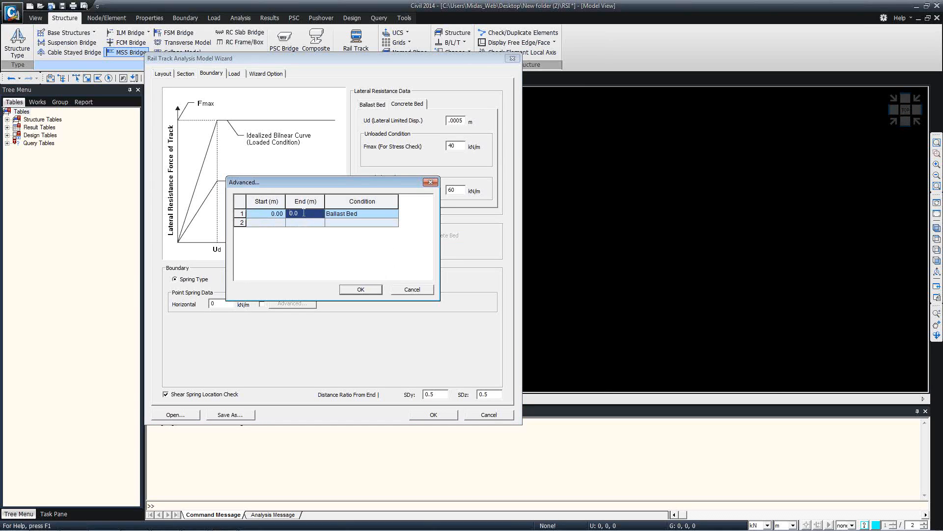
left_click_drag(305, 215, 260, 212)
type("300")
left_click(349, 214)
- Add a second bed range from 300 to 860 m with the Concrete Bed condition
left_click(280, 223)
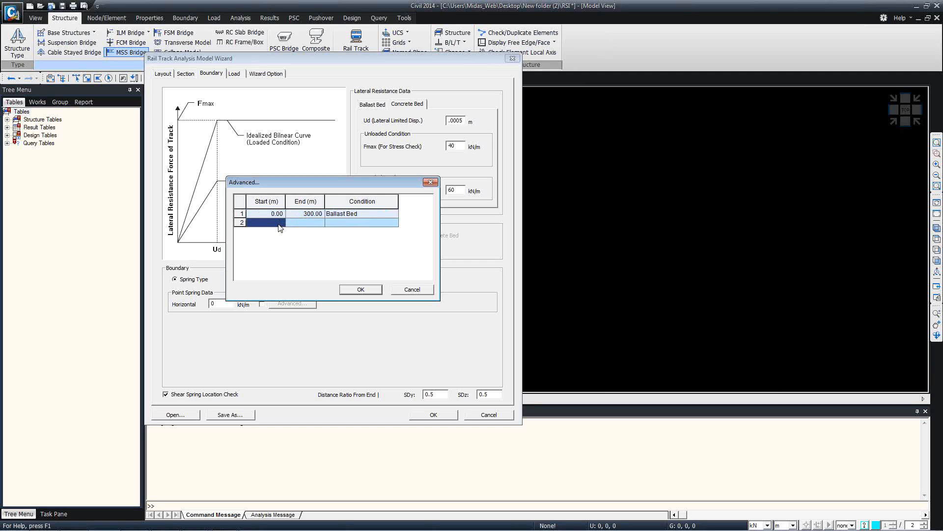
type("300")
key("Tab")
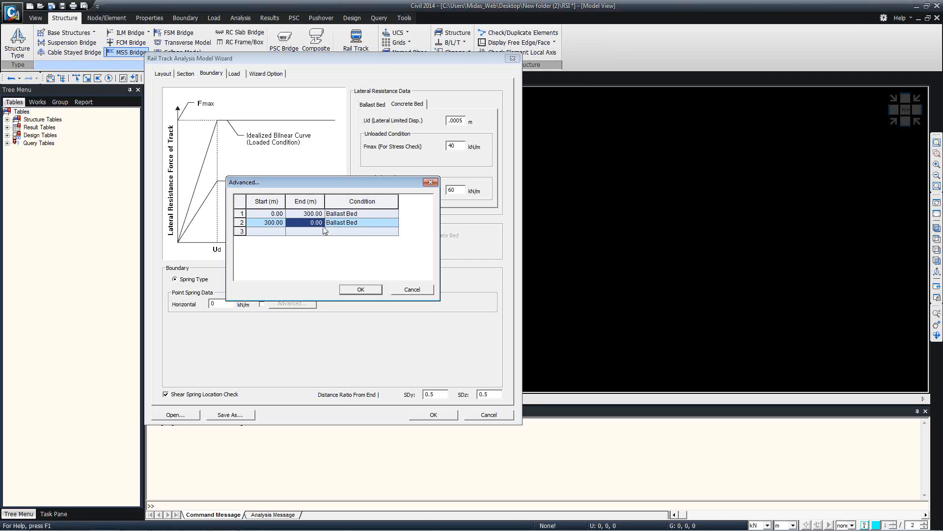
type("56")
type("860")
left_click(347, 224)
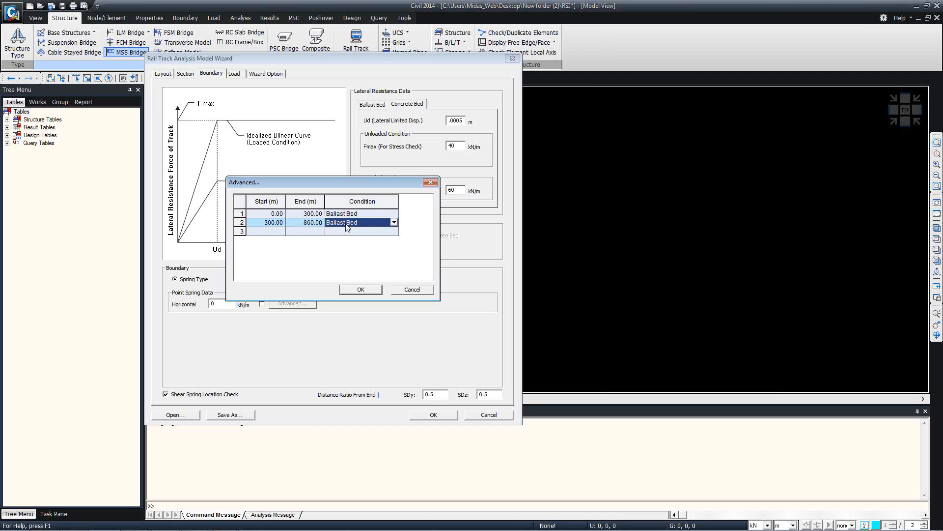
left_click(393, 223)
left_click(365, 239)
- Add a third bed range from 860 to 1160 m as Ballast Bed and accept the bed condition table
left_click(275, 231)
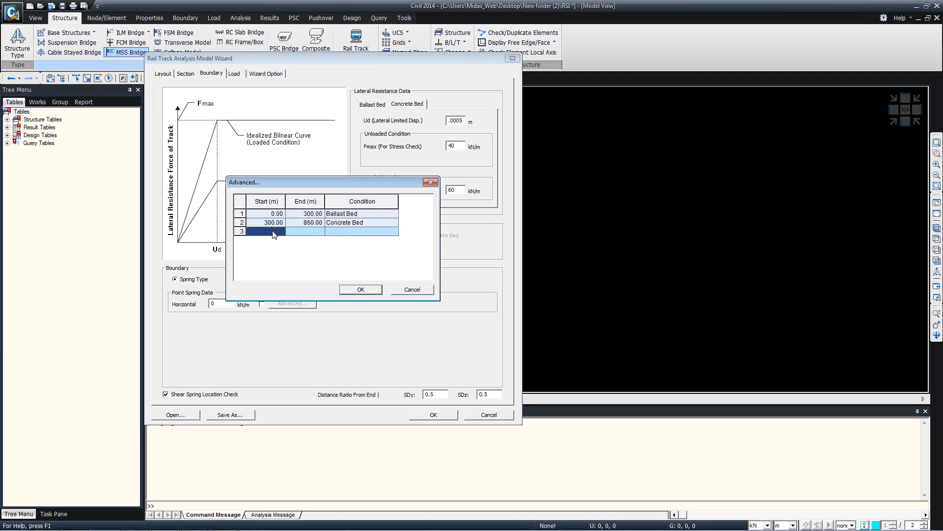
type("86")
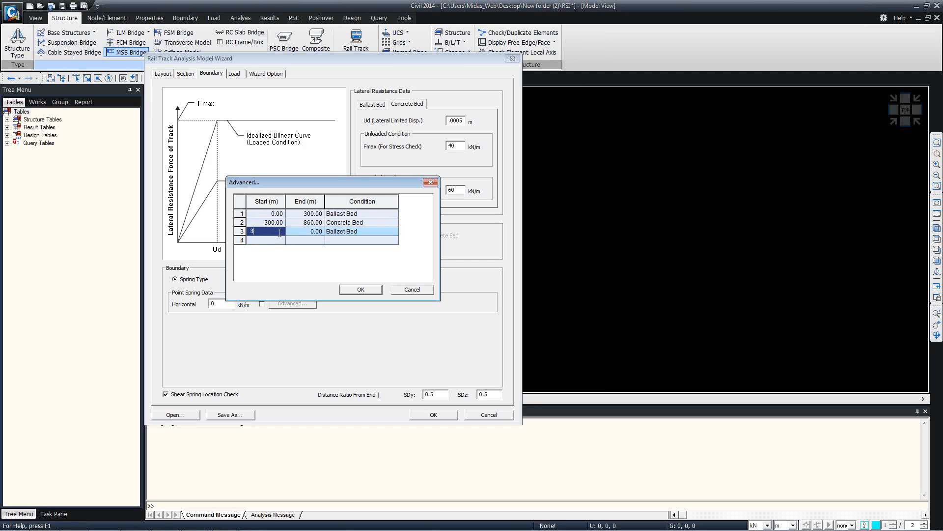
type("0")
left_click(314, 230)
type("1160")
left_click(366, 234)
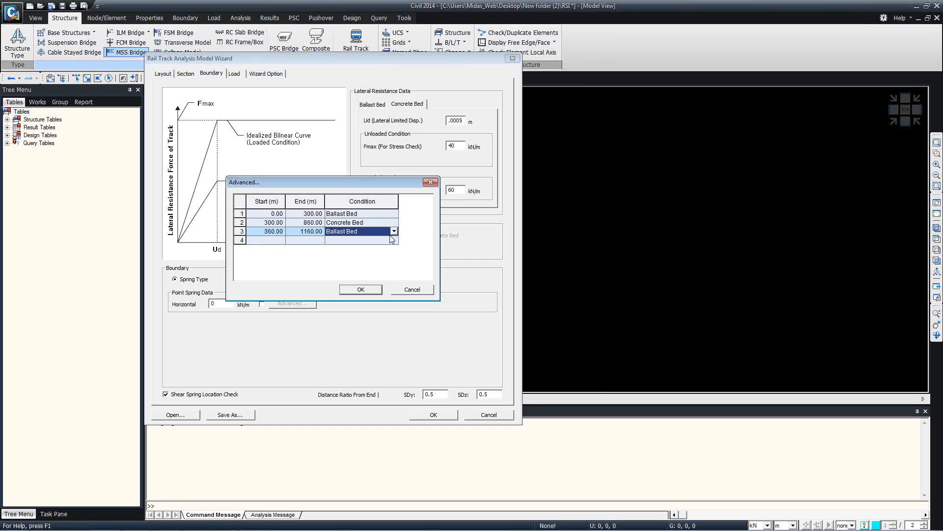
left_click(320, 240)
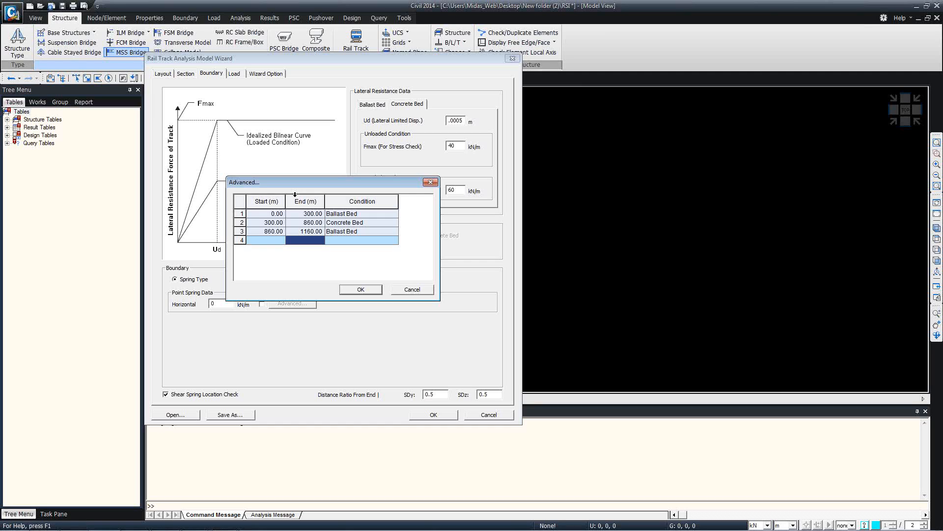
left_click(358, 291)
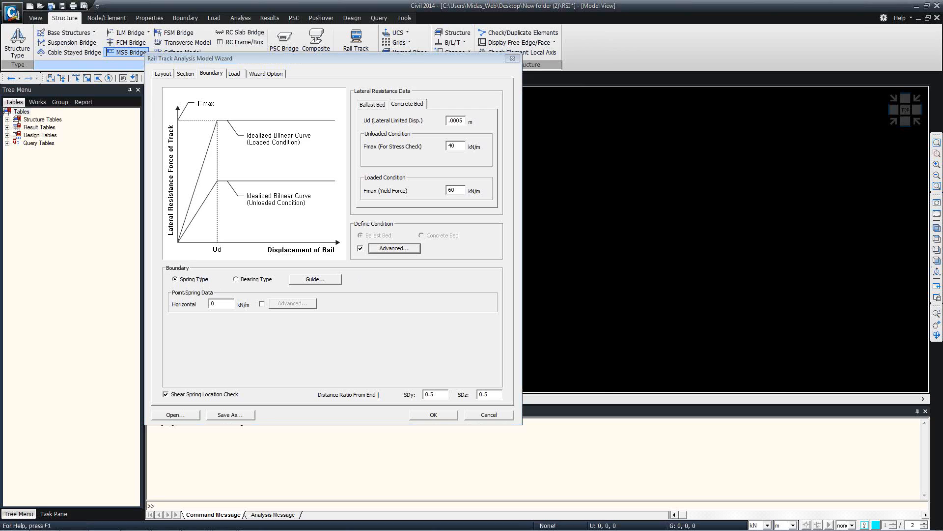
- Examine the boundary guide diagrams for spring type, bearing type, embankment, embankment-to-deck connection and deck end/start connection
left_click(236, 282)
left_click(202, 283)
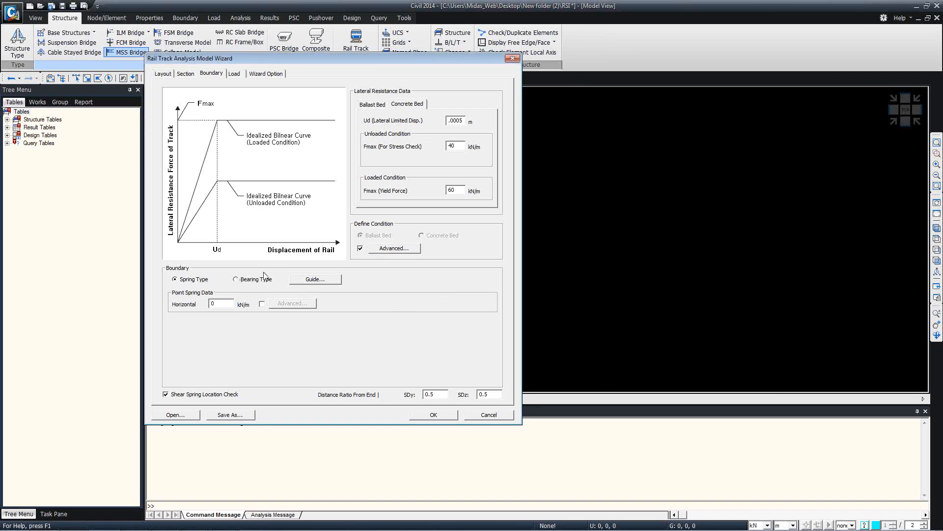
left_click(307, 280)
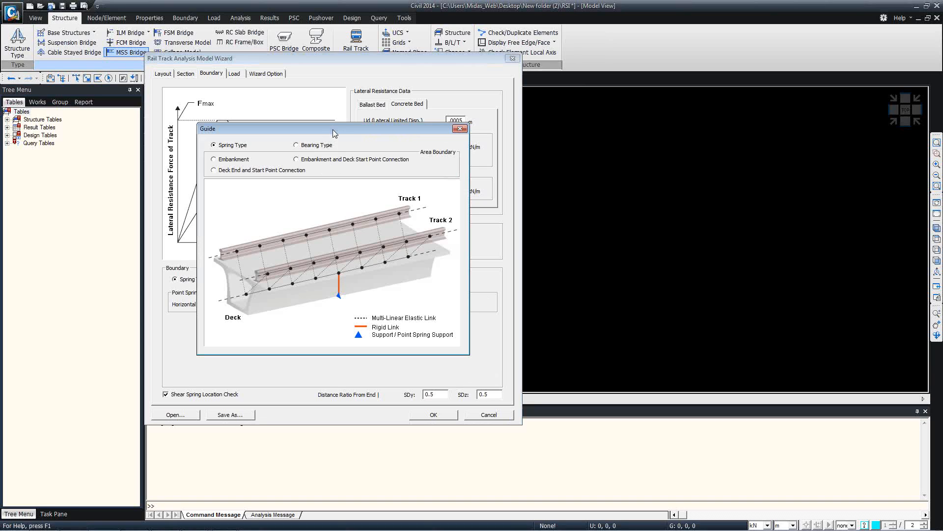
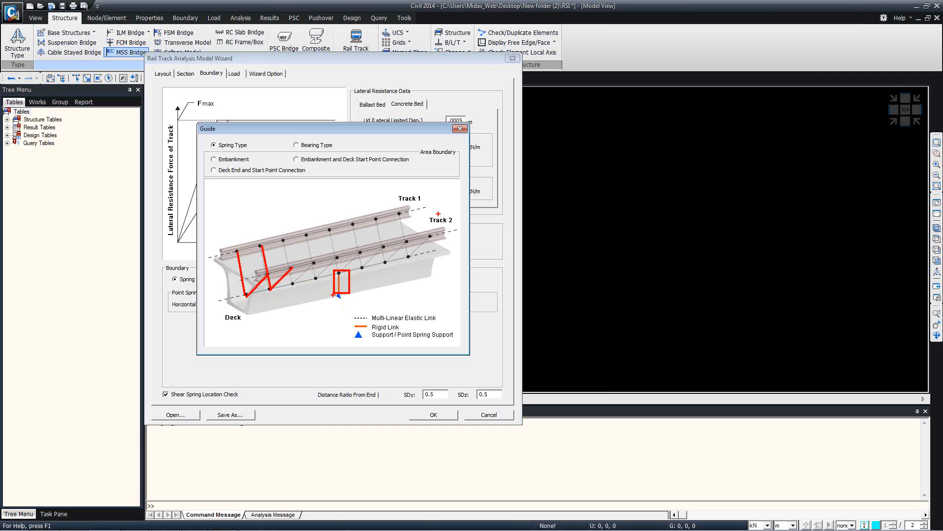
left_click(319, 146)
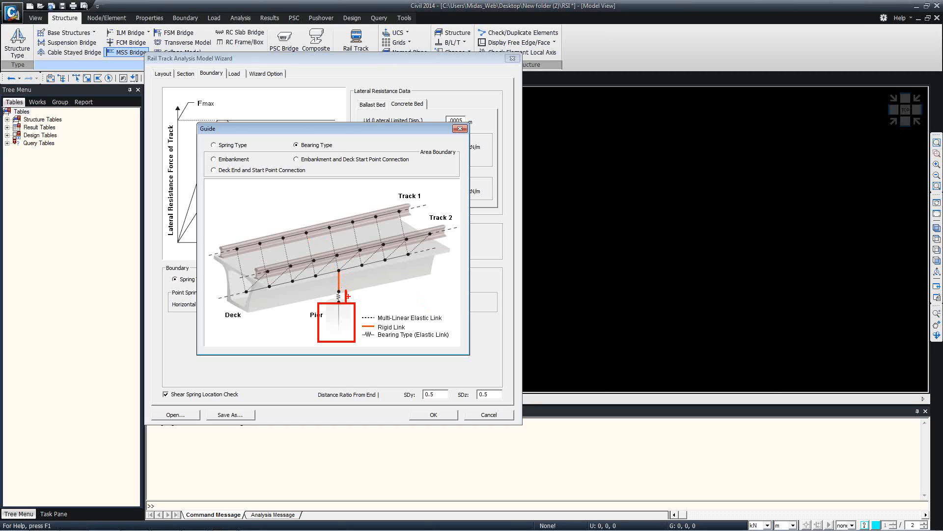
left_click(245, 160)
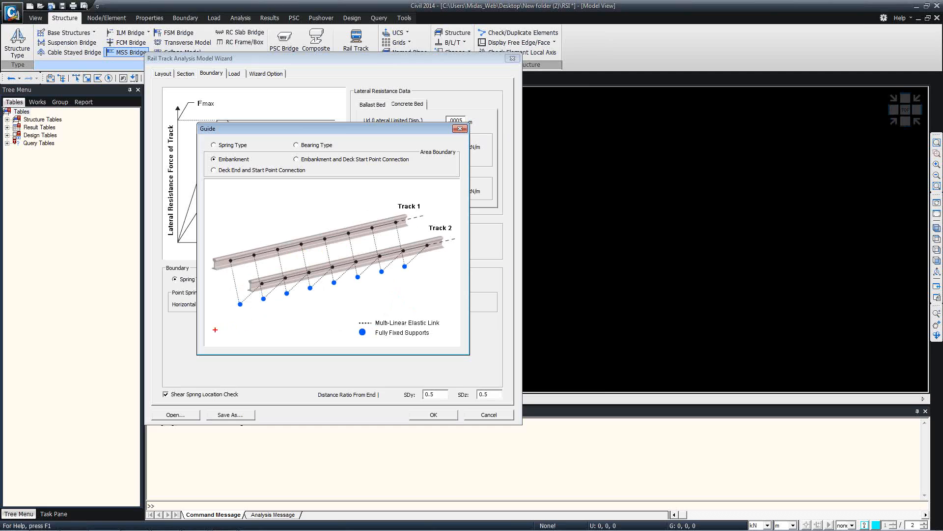
mouse_move(235, 295)
left_mouse_down("ctrl")
mouse_move(252, 315)
mouse_move(272, 312)
left_mouse_up("ctrl")
key("Escape")
left_click(310, 163)
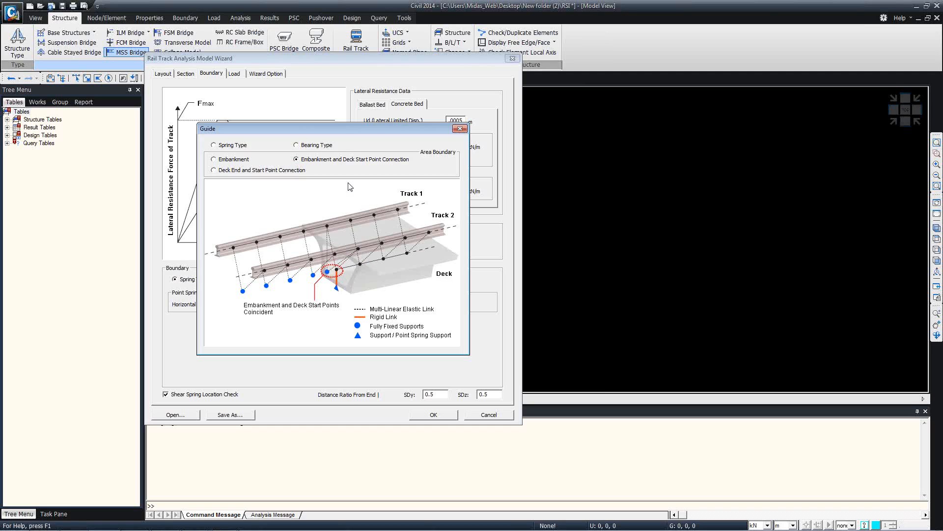
left_click(278, 171)
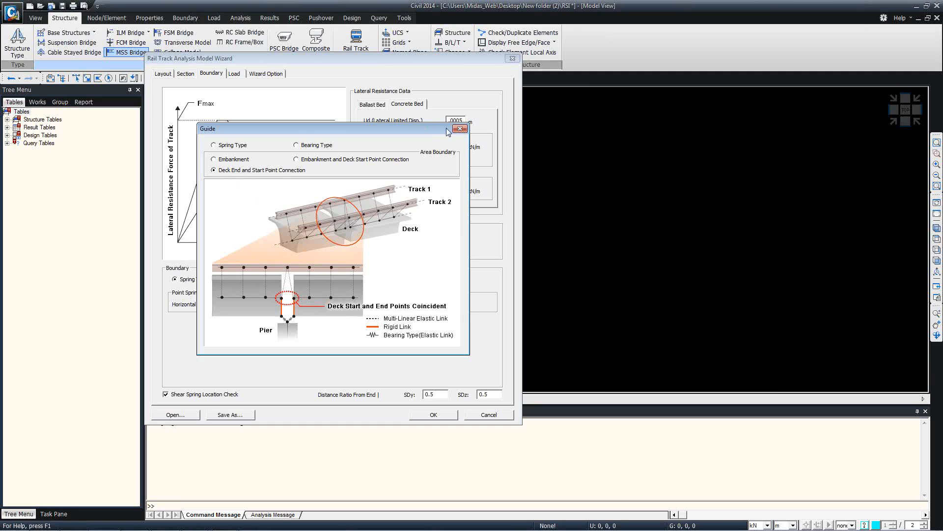
- Close the guide, change the boundary to Bearing Type and set the horizontal elastic link stiffness to 500 kN/m
left_click(459, 128)
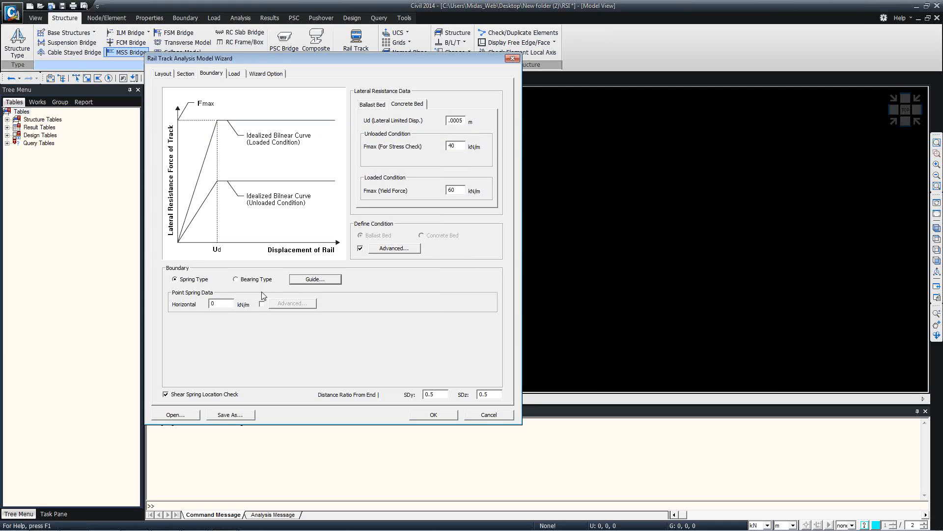
left_click(248, 279)
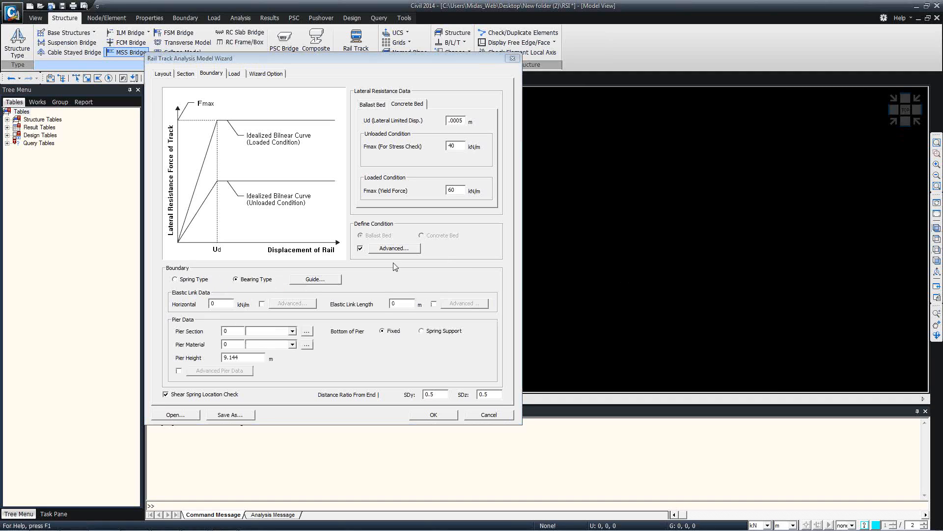
double_click(222, 305)
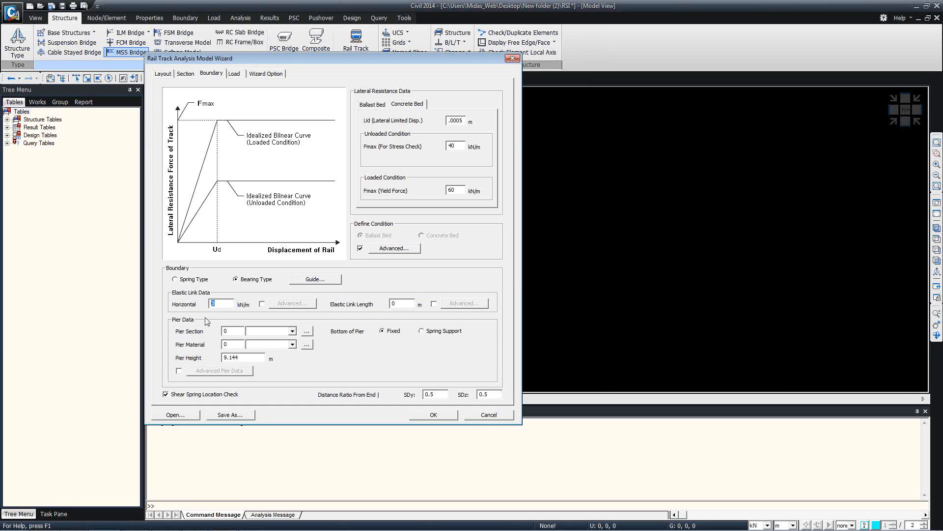
type("500")
- Enable the advanced horizontal elastic link definition and review the stiffness entries for Deck1 to Deck5
left_click(262, 304)
left_click(293, 303)
left_click(339, 189)
left_click(337, 193)
left_click(338, 200)
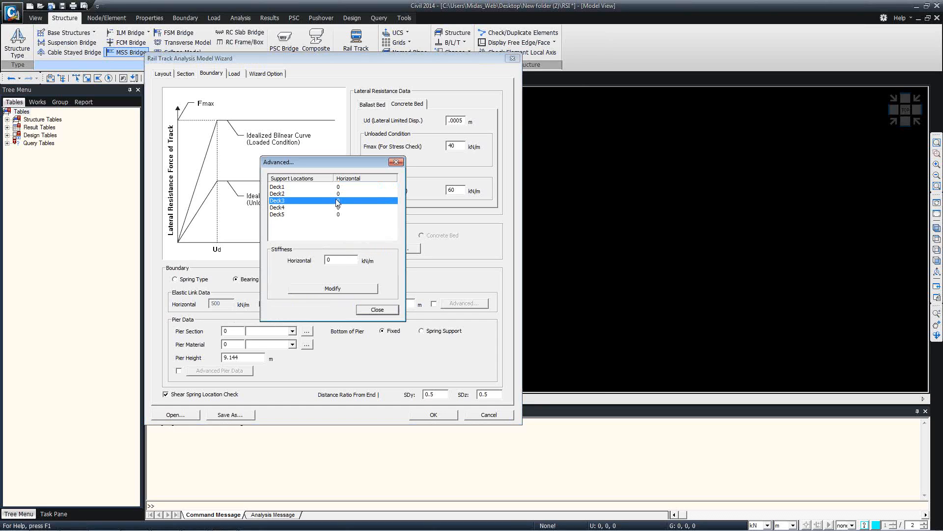
left_click(337, 208)
left_click(338, 214)
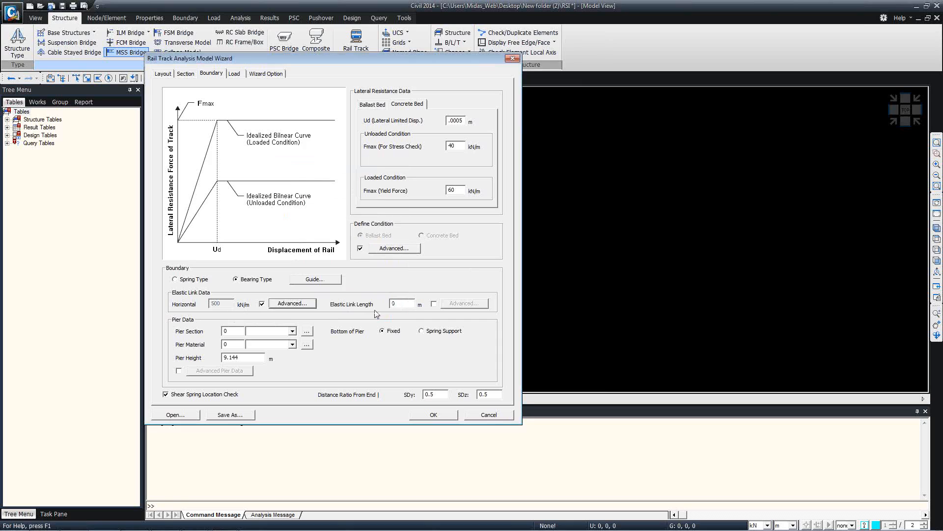
left_click(376, 309)
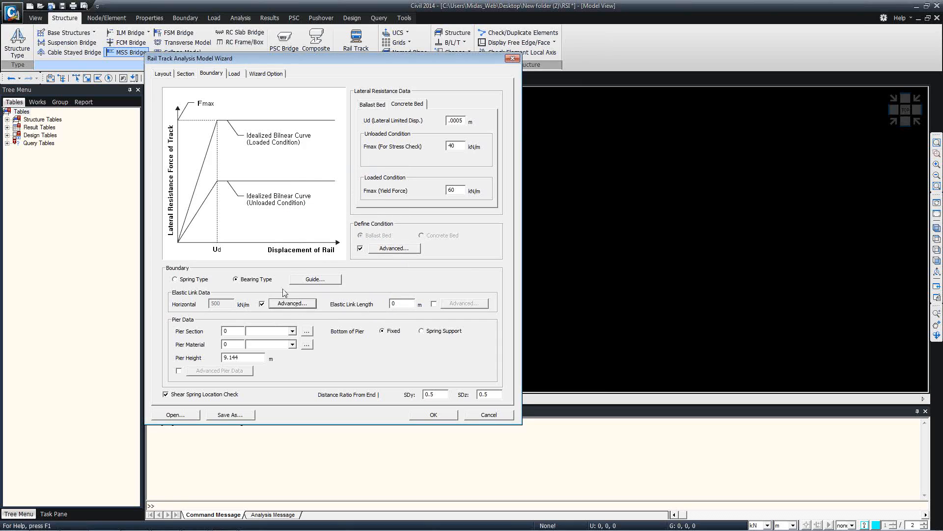
- Set the elastic link length to 0.2 m and assign section Pier with material Grade C4000 to the piers
double_click(409, 304)
type("0.2")
left_click(278, 337)
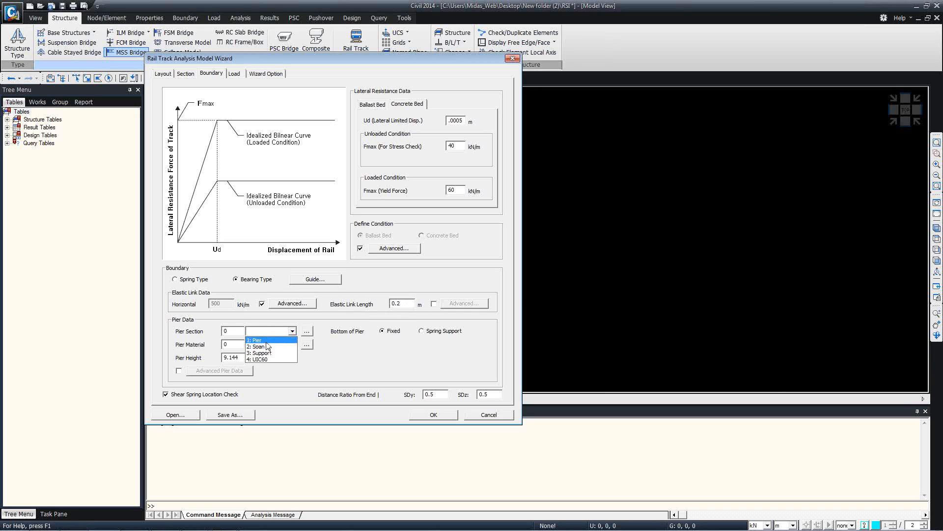
left_click(266, 340)
left_click(276, 345)
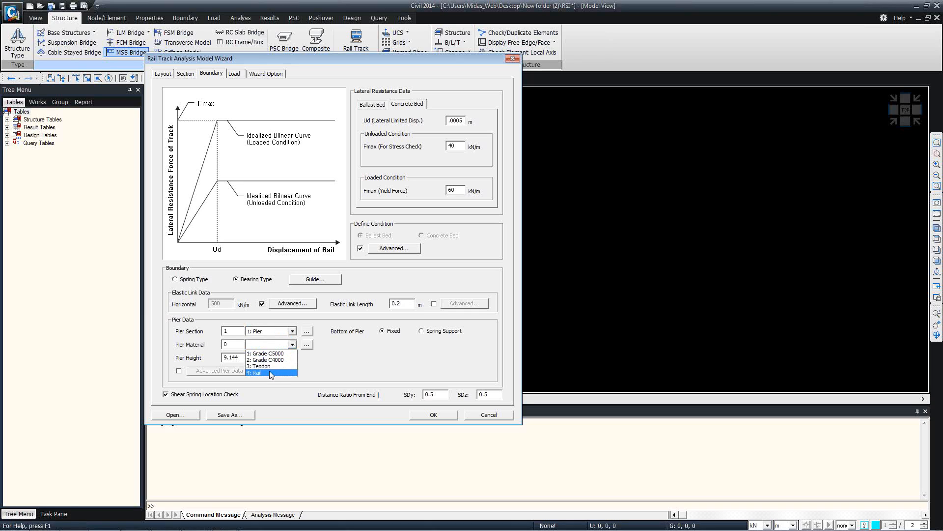
left_click(282, 360)
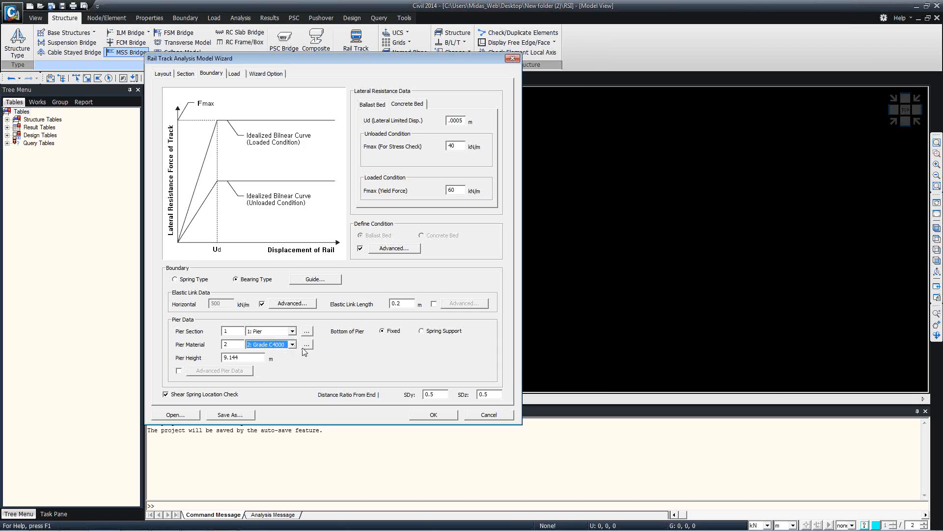
- Enable the advanced pier data and set the material of piers Deck1_1 and Deck2_1 to Grade C4000
left_click(179, 371)
left_click(219, 370)
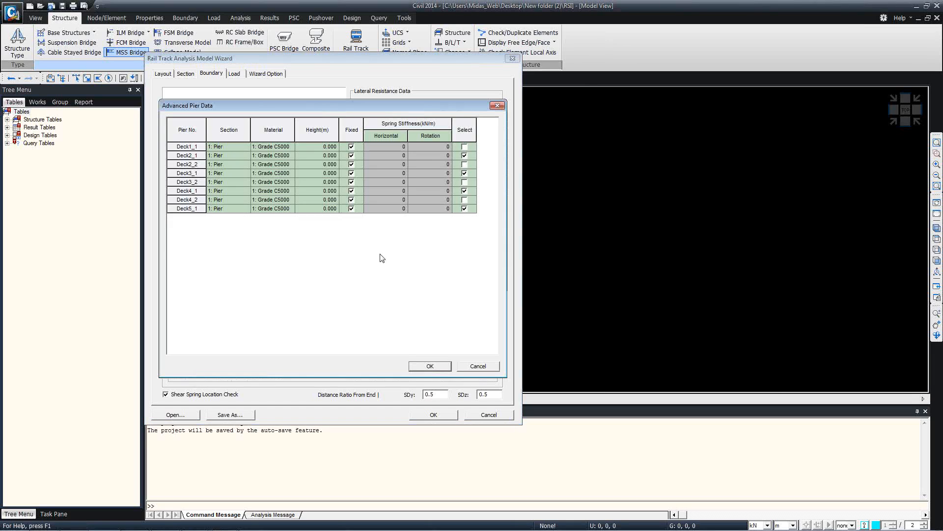
left_click(289, 147)
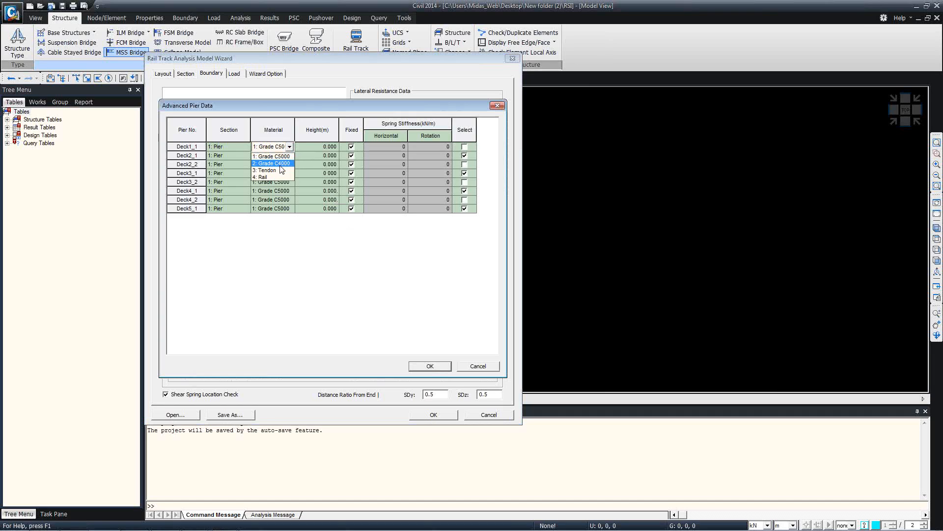
left_click(277, 162)
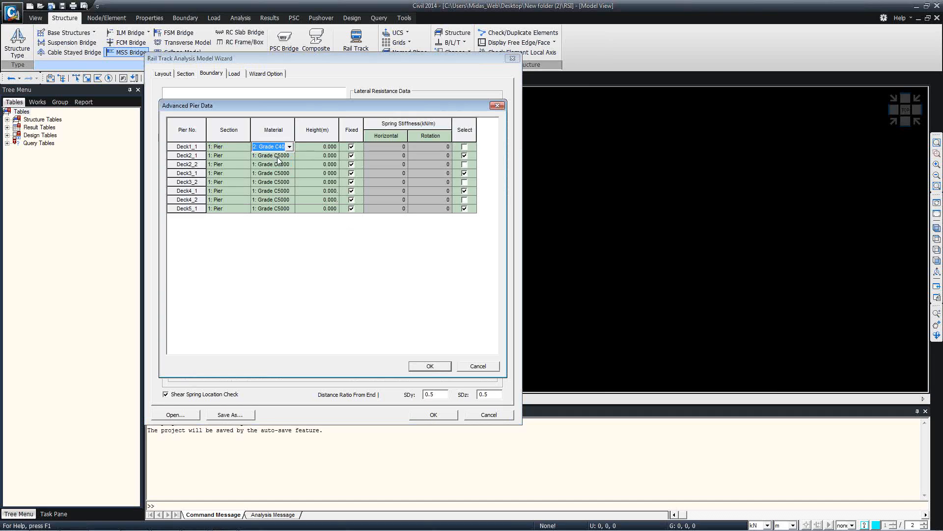
left_click_drag(279, 160, 281, 210)
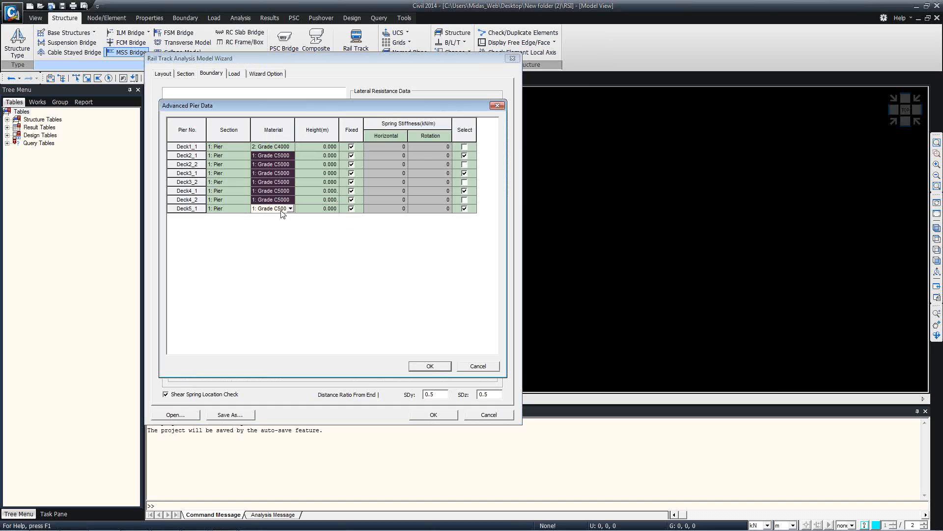
left_click(282, 157)
left_click(283, 158)
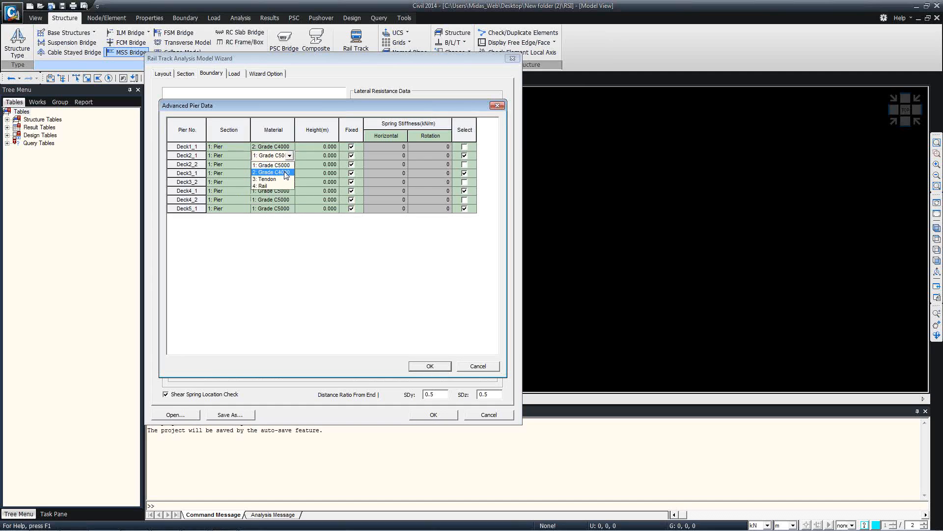
left_click(286, 175)
- Set the material of piers Deck2_2, Deck3_1 and Deck3_2 to Grade C4000
left_click(283, 165)
left_click(290, 164)
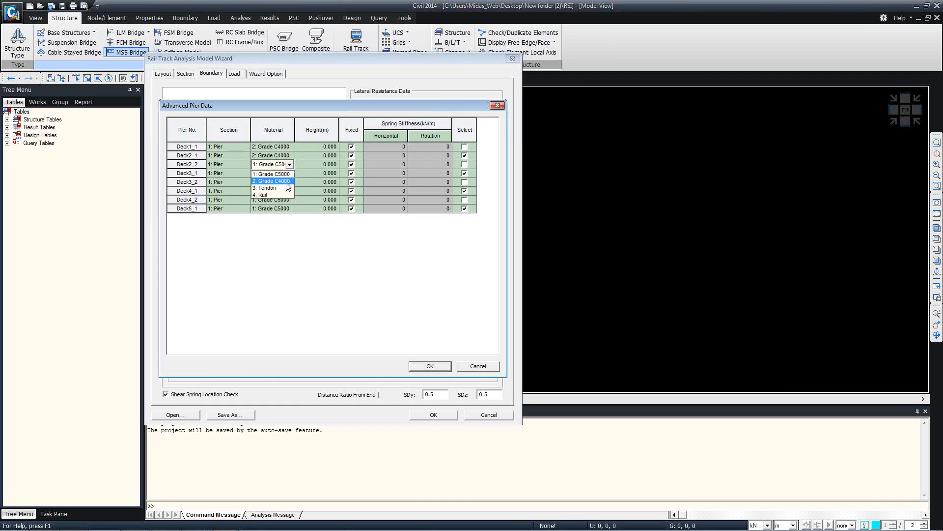
left_click(287, 181)
left_click(287, 173)
left_click(290, 173)
left_click(288, 190)
left_click(289, 183)
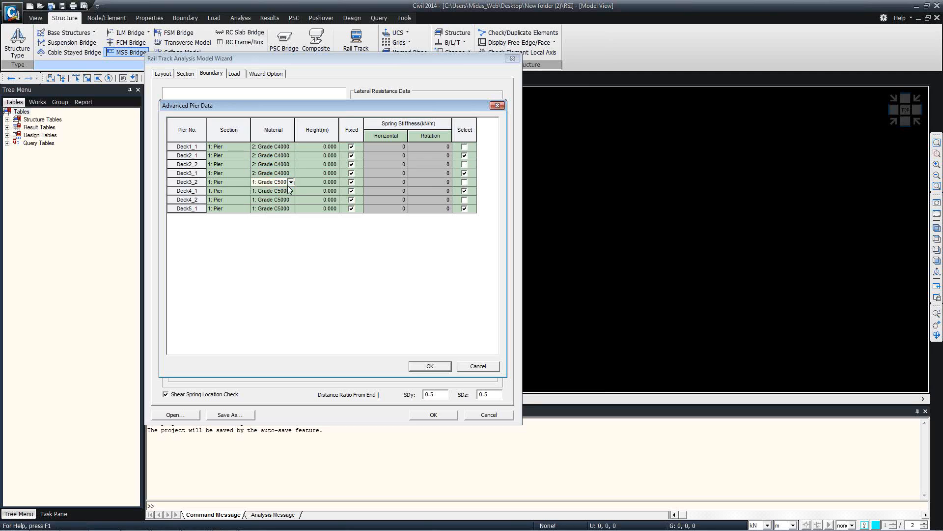
left_click(291, 182)
left_click(289, 199)
- Set the material of piers Deck4_1, Deck4_2 and Deck5_1 to Grade C4000
left_click(284, 191)
left_click(289, 190)
left_click(289, 207)
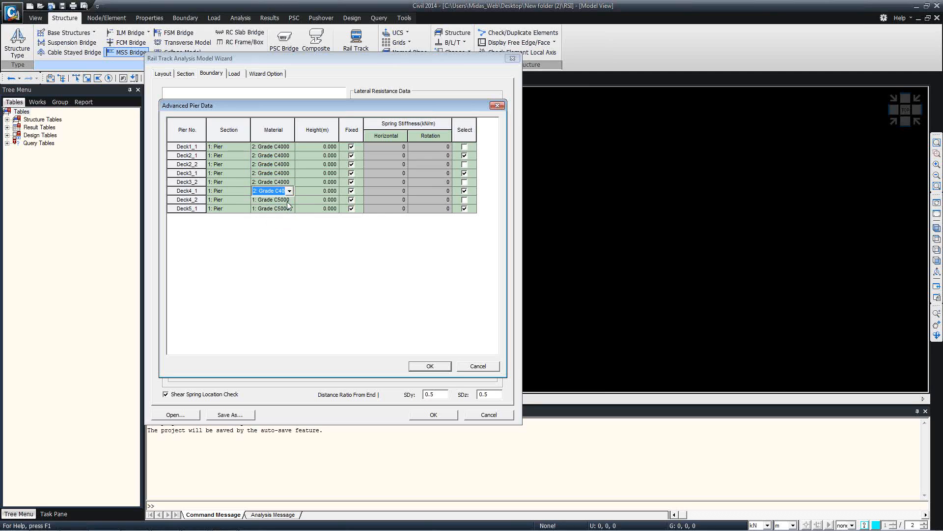
left_click(287, 200)
left_click(290, 200)
left_click(283, 215)
left_click(290, 201)
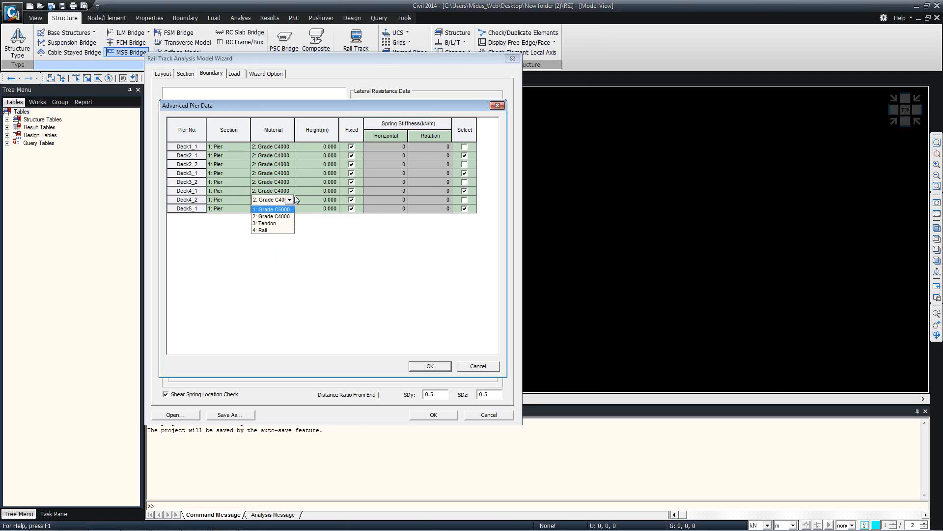
left_click(290, 200)
left_click(288, 209)
left_click(290, 209)
left_click(282, 226)
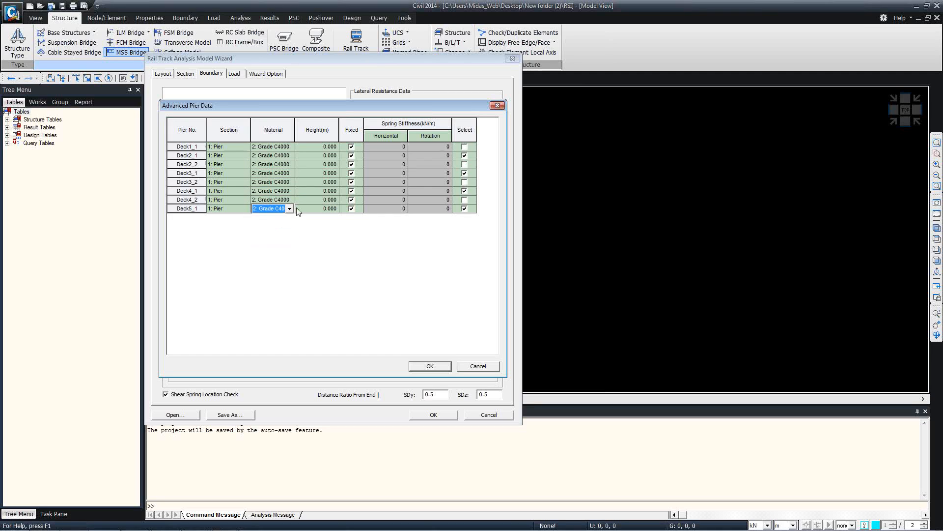
- Set the height of piers Deck1_1 and Deck2_1 to 40 m
left_click(324, 164)
left_click(326, 147)
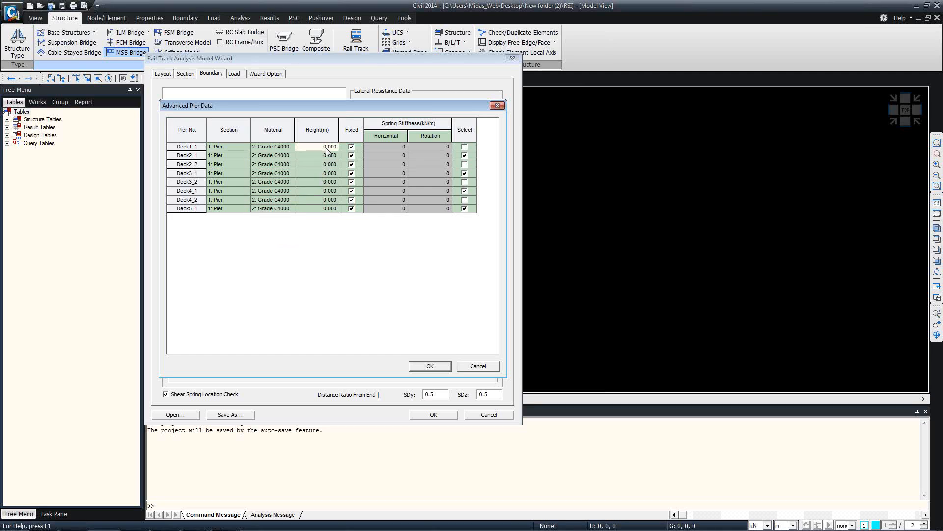
left_click(325, 165)
left_click(325, 182)
left_click(326, 199)
left_click(324, 146)
left_click(326, 156)
left_click(326, 147)
type("40")
key("Return")
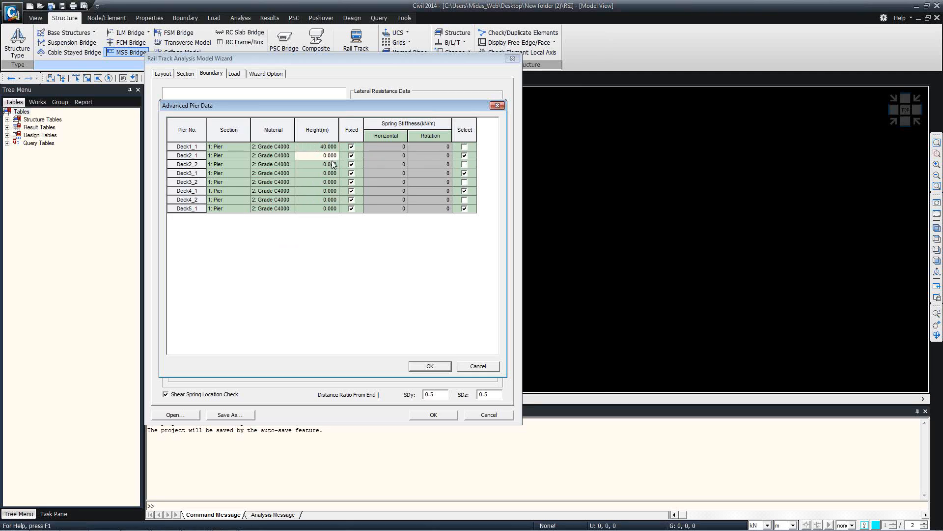
type("40")
key("Return")
- Set the height of piers Deck2_2, Deck3_1 and Deck3_2 to 40 m
type("4")
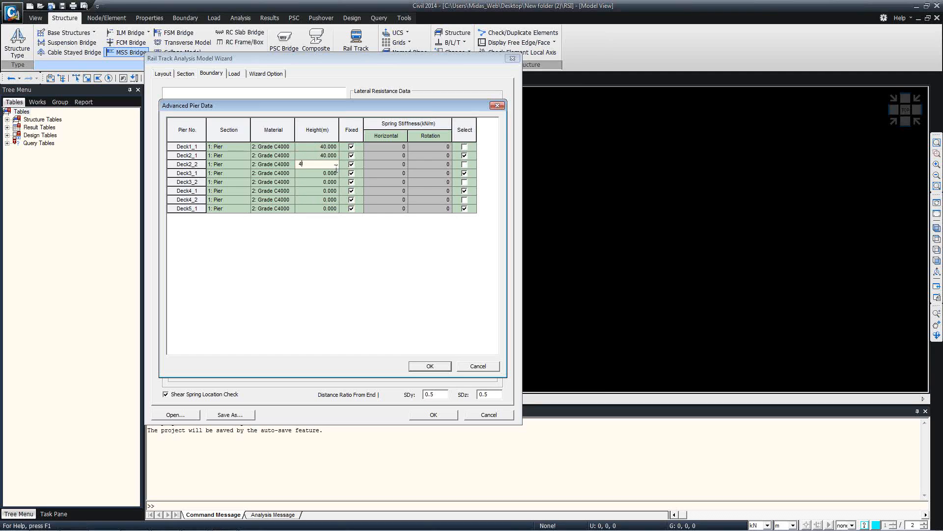
type("0")
key("Return")
type("40")
key("Return")
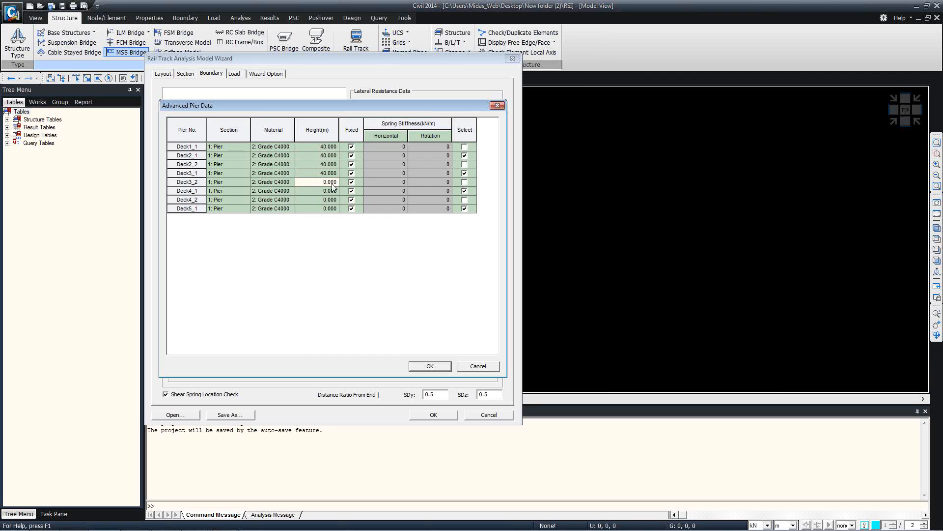
type("40")
key("Return")
- Set the height of piers Deck4_1, Deck4_2 and Deck5_1 to 40 m
type("40")
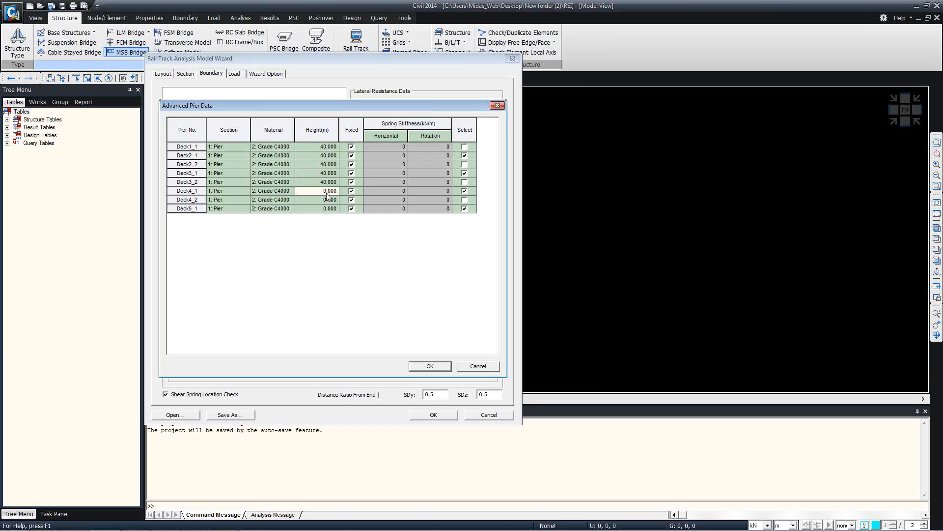
key("Return")
type("40")
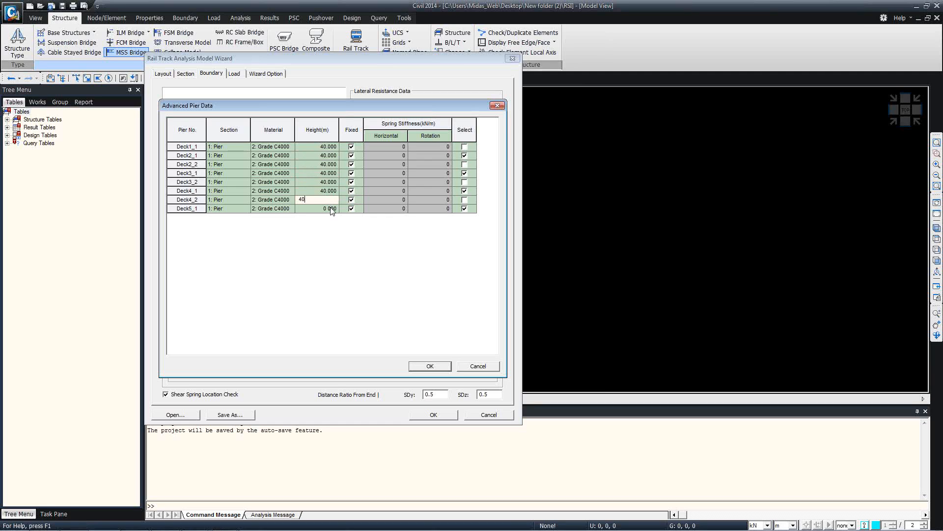
key("Return")
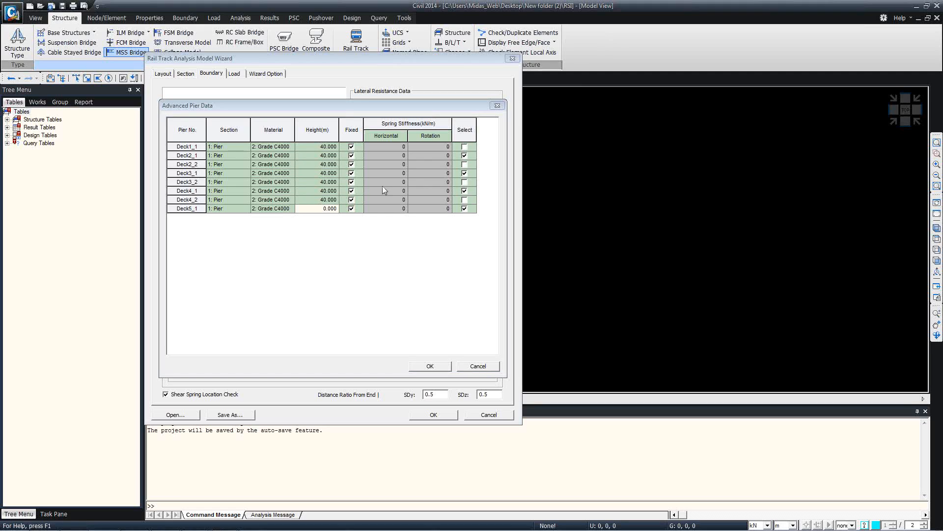
left_click(316, 217)
type("40")
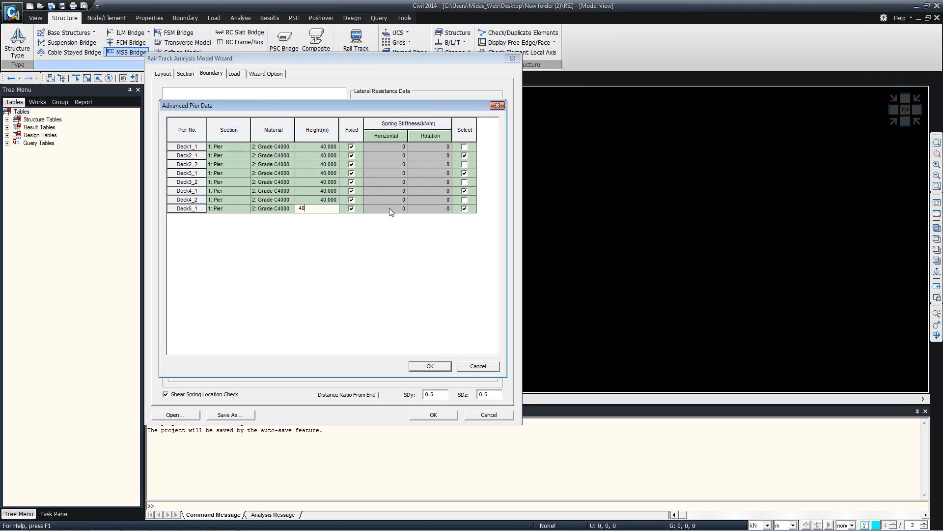
left_click(361, 200)
- Try toggling the Fixed option of pier Deck1_1 and the Select option of pier Deck2_1
left_click(358, 150)
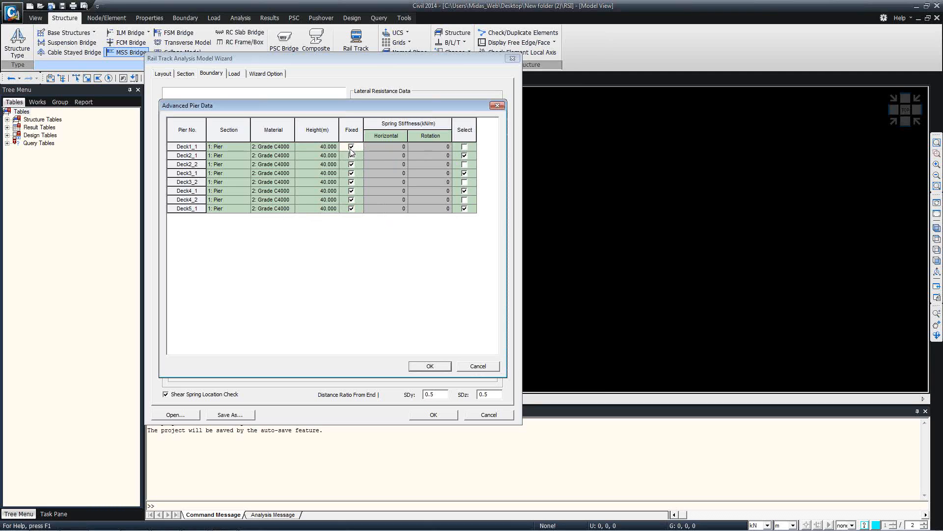
left_click(351, 149)
left_click(352, 148)
left_click(352, 149)
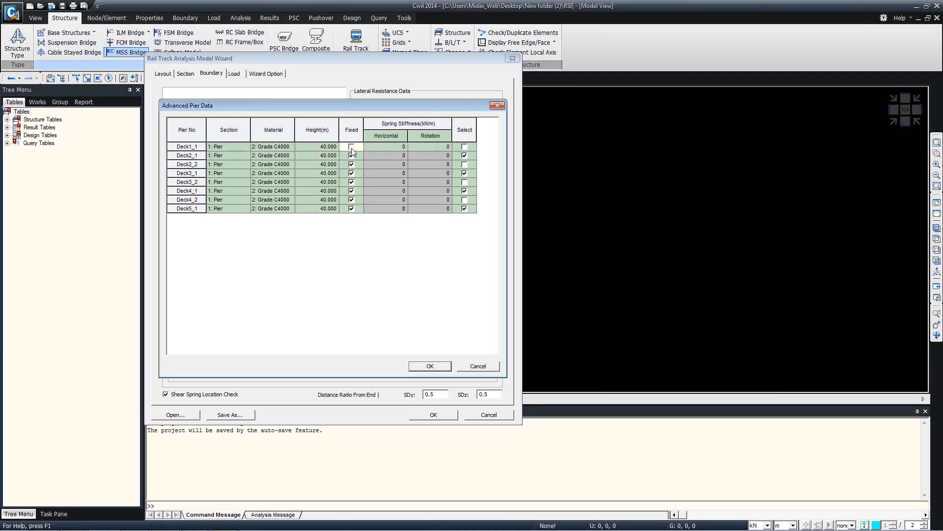
left_click(352, 149)
left_click(352, 149)
left_click(352, 148)
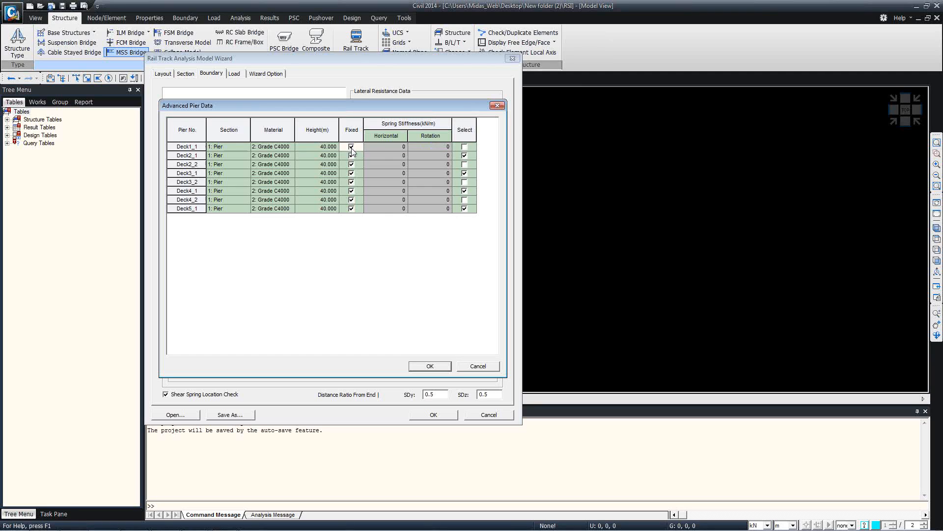
left_click(465, 156)
left_click(465, 155)
- Accept the advanced pier data and recheck the pier table without changing it
left_click(437, 367)
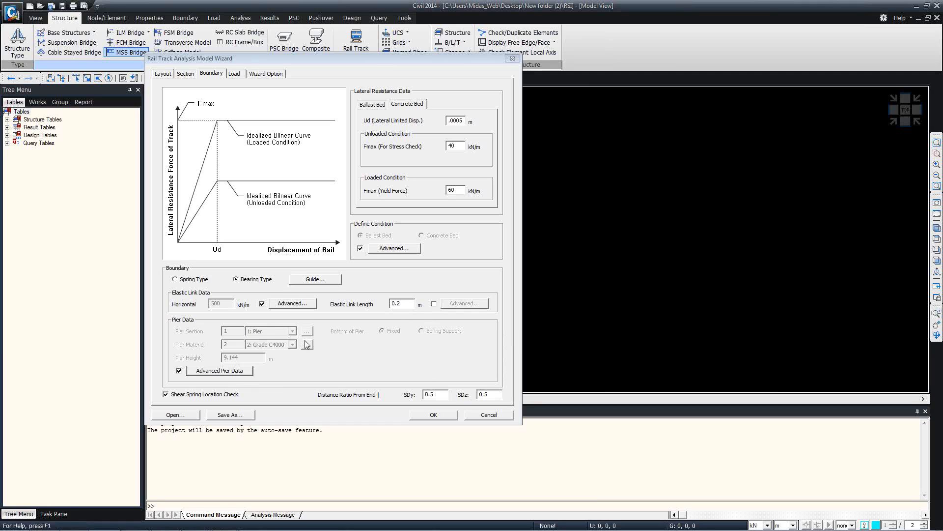
left_click(220, 370)
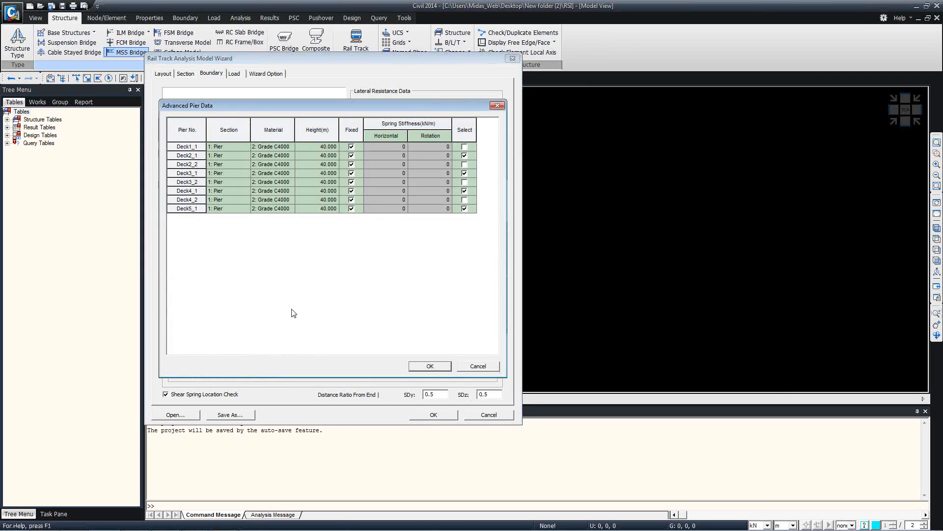
left_click(477, 366)
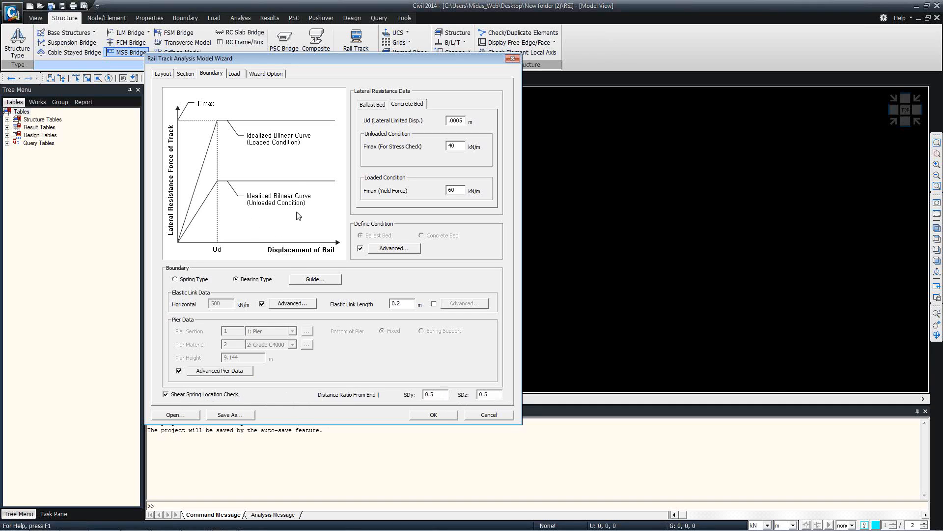
left_click(229, 73)
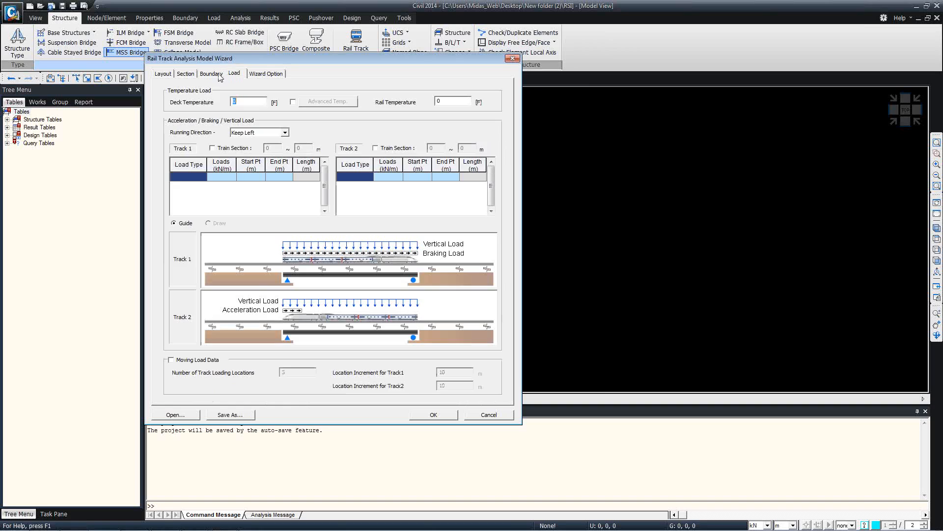
left_click(220, 74)
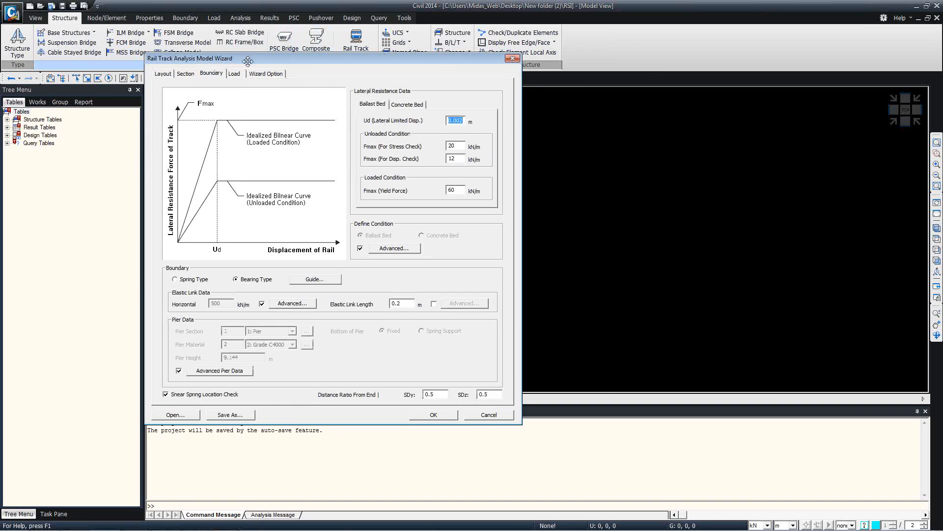
- Set the deck temperature load to 25 and the running direction to Keep Left
left_click(246, 76)
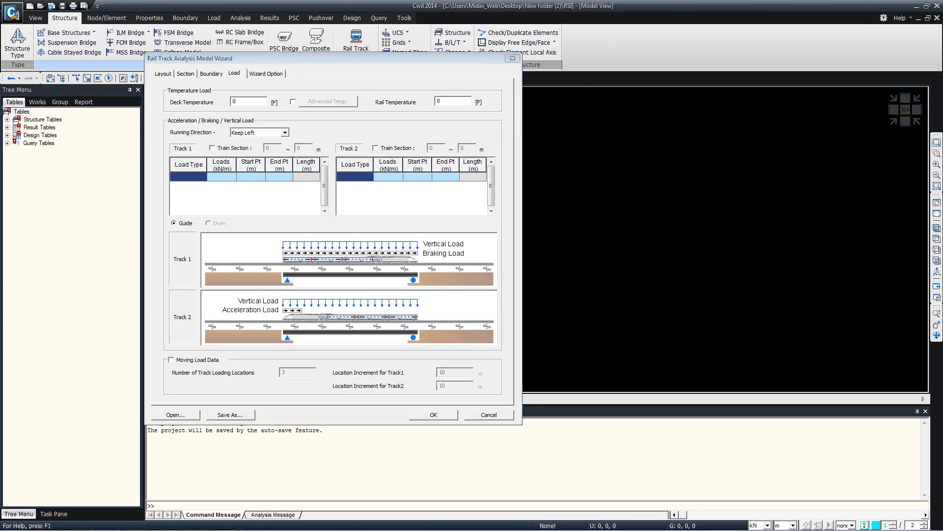
left_click(249, 104)
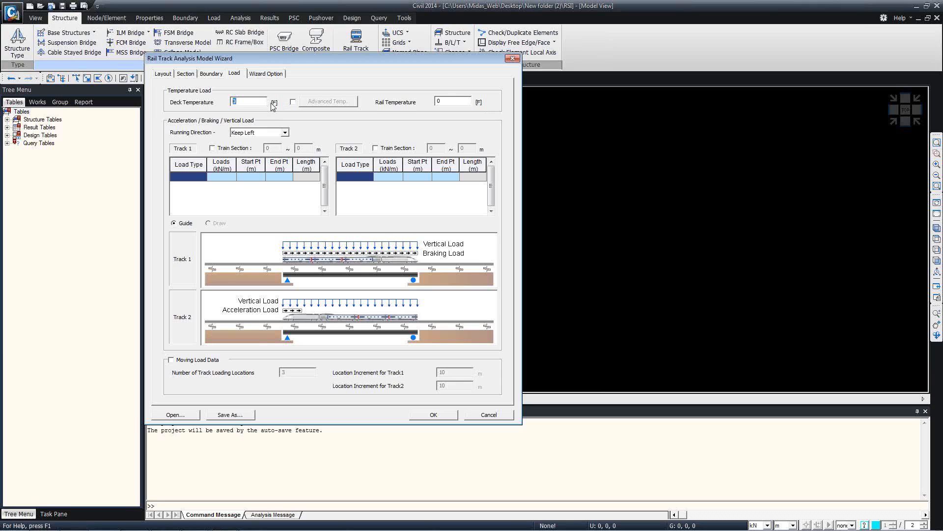
type("25")
left_click(256, 133)
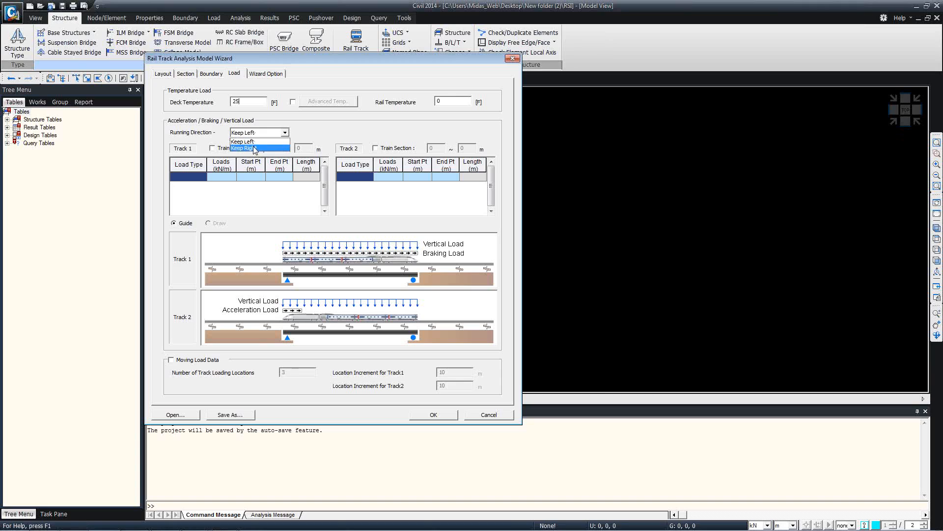
left_click(262, 143)
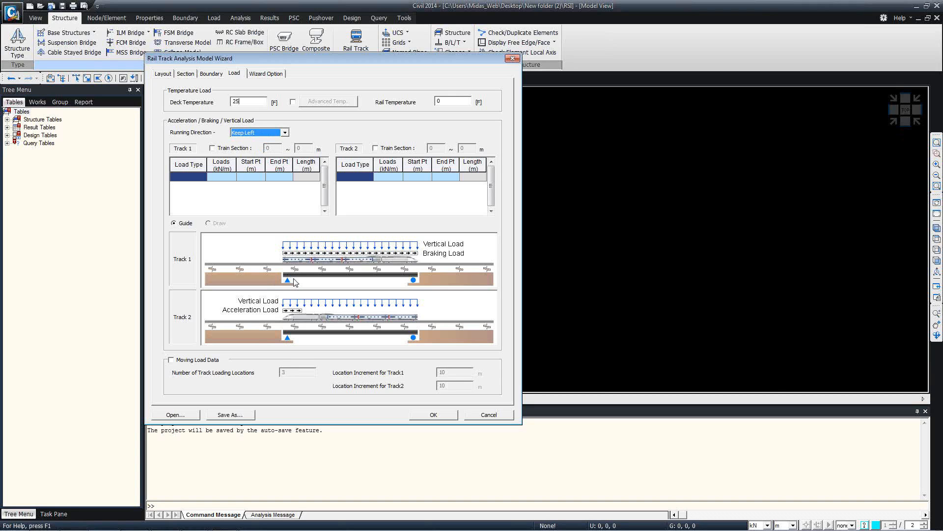
left_click_drag(281, 266, 532, 266, "shift")
mouse_move(509, 313)
left_mouse_down("shift")
mouse_move(385, 322)
mouse_move(258, 309)
mouse_move(271, 325)
left_mouse_up("shift")
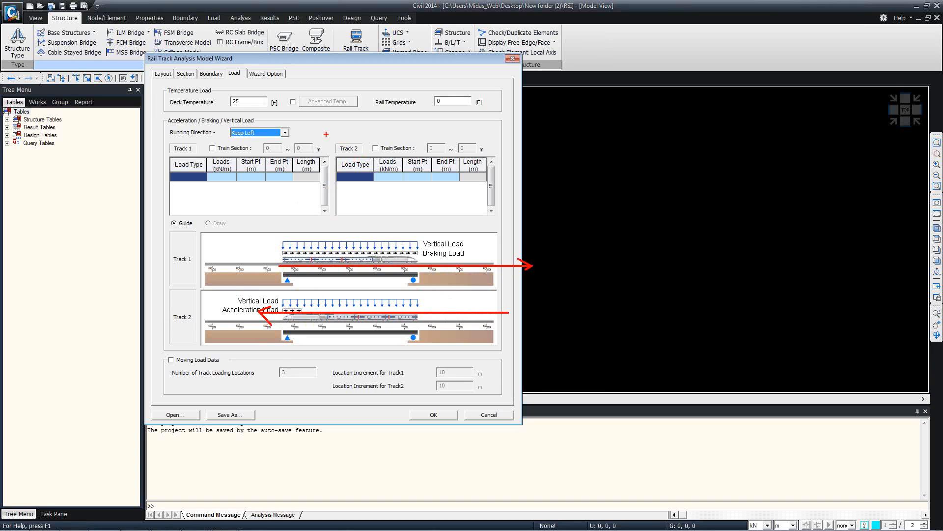
key("Escape")
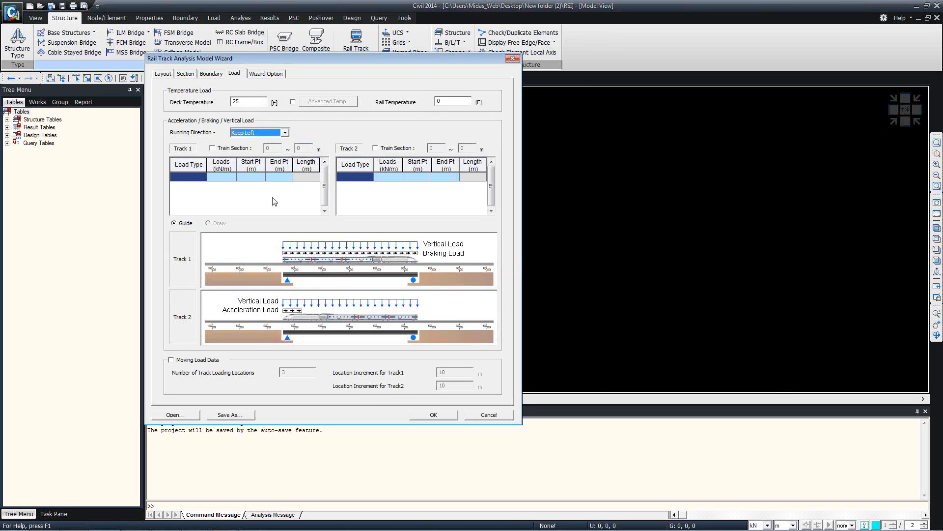
- Try the Keep Right running direction to compare the track load guide, and return to Keep Left
left_click(261, 132)
left_click(255, 147)
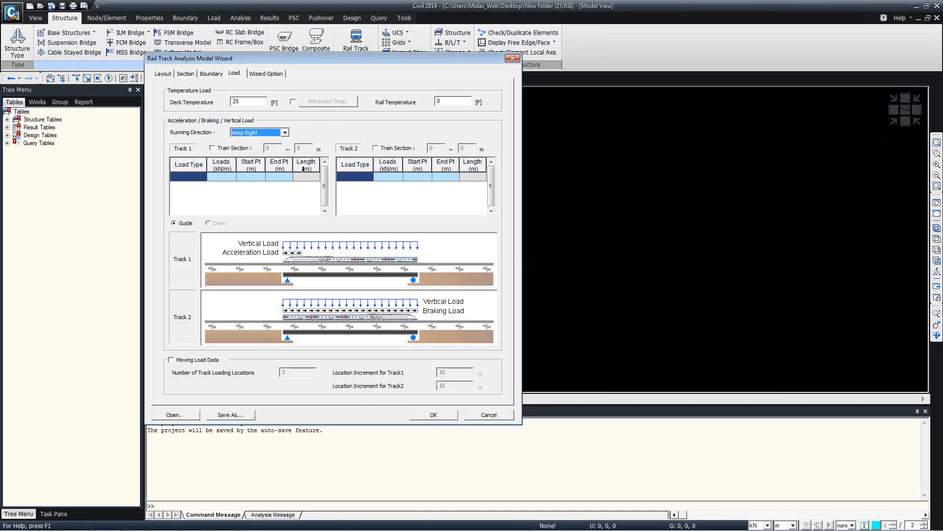
left_click(282, 132)
left_click(260, 143)
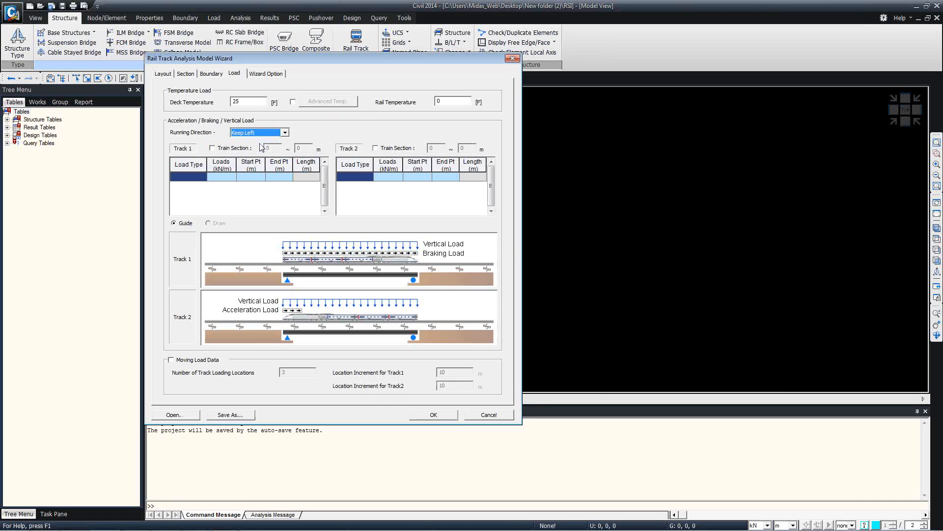
- Add a Braking load of 4.9 kN/m to Track 1, running from 300 m to 500 m
left_click(201, 178)
left_click(202, 178)
left_click(195, 195)
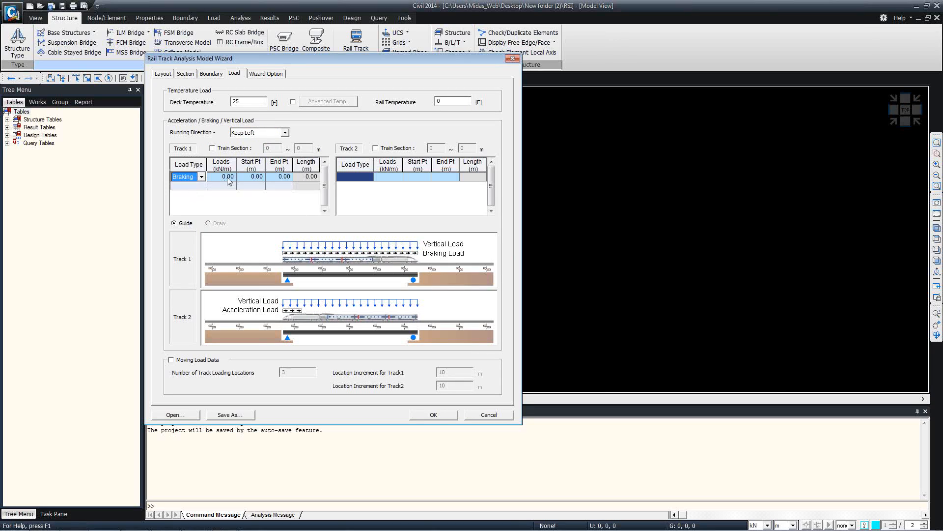
left_click(229, 181)
left_click(229, 181)
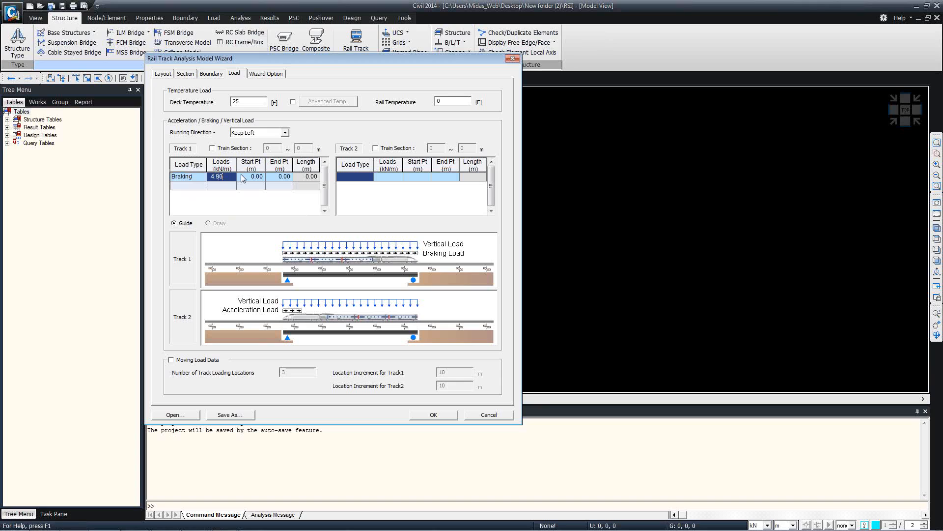
left_click(263, 178)
type("300")
left_click(284, 178)
type("500")
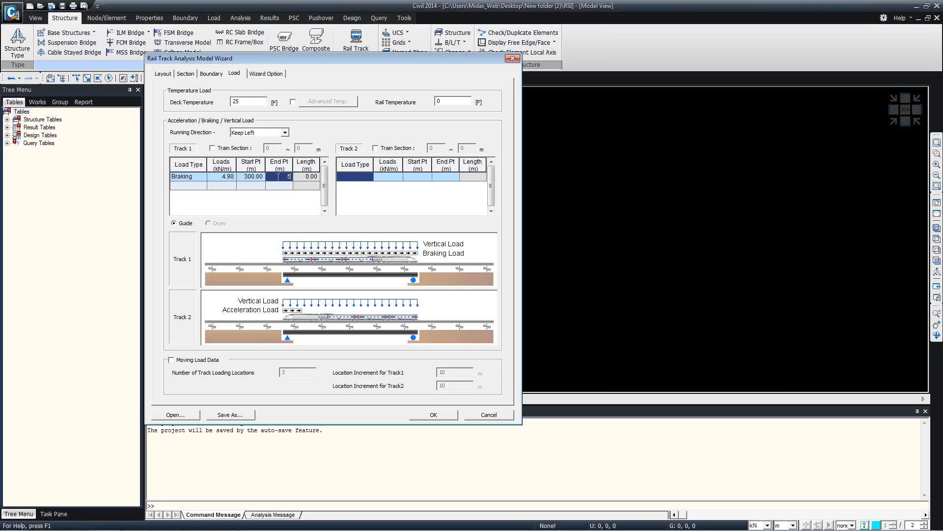
left_click(233, 187)
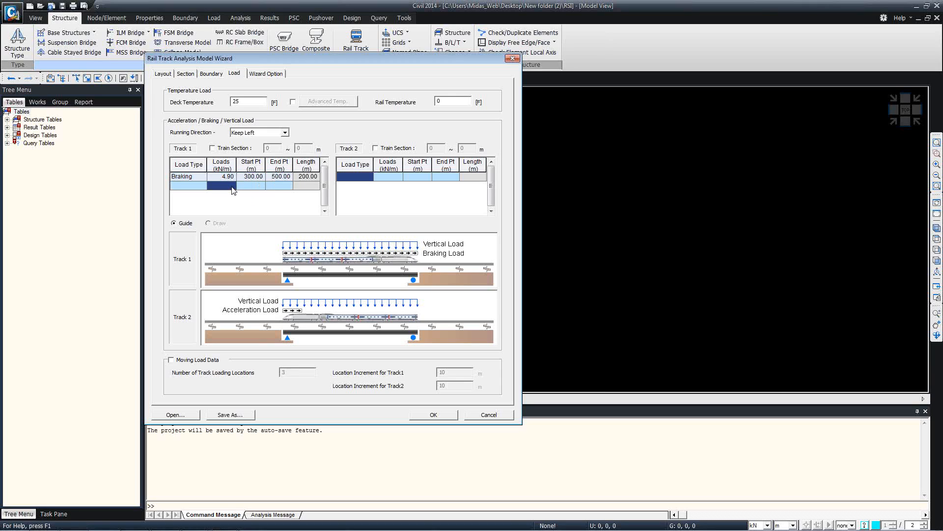
- Add a Vertical load of 27.2 kN/m to Track 1, running from 300 m to 500 m
left_click(194, 186)
left_click(201, 186)
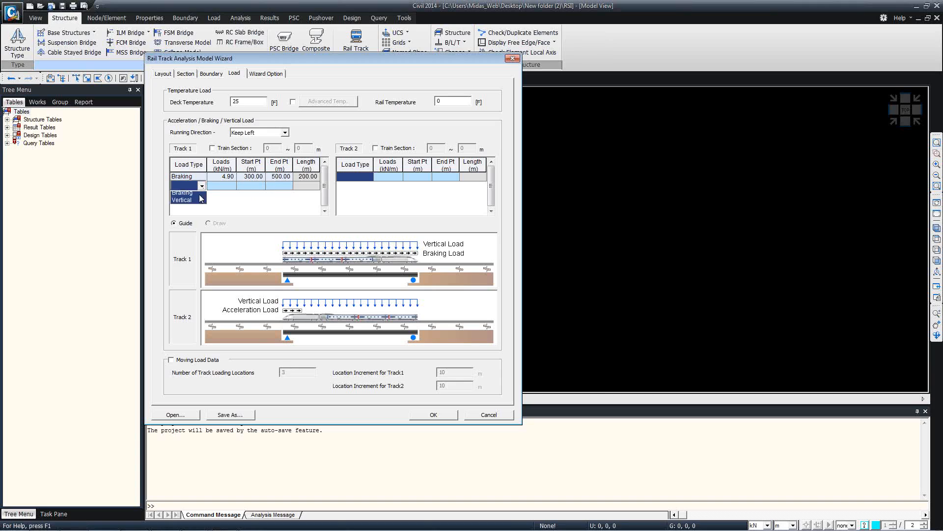
left_click(195, 200)
left_click(229, 190)
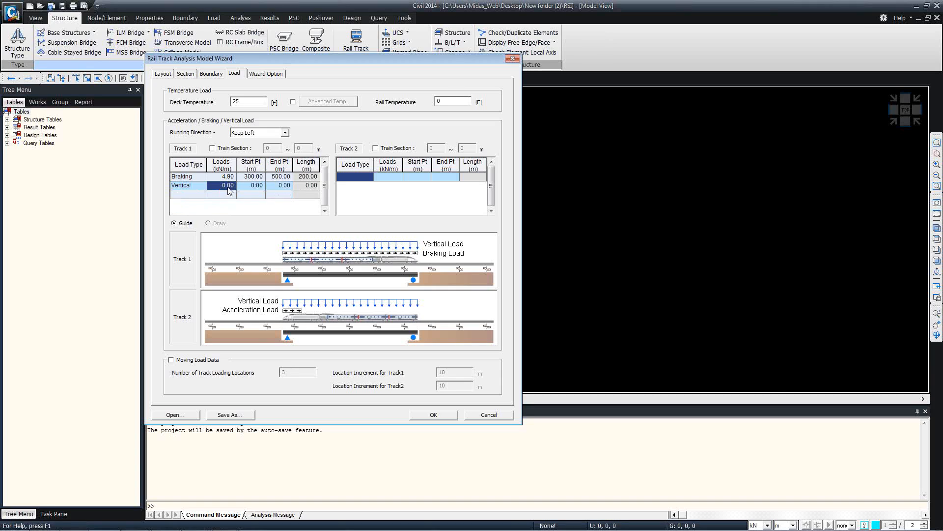
left_click(229, 190)
type("27.2")
left_click(256, 187)
left_click(256, 187)
type("300")
left_click(279, 189)
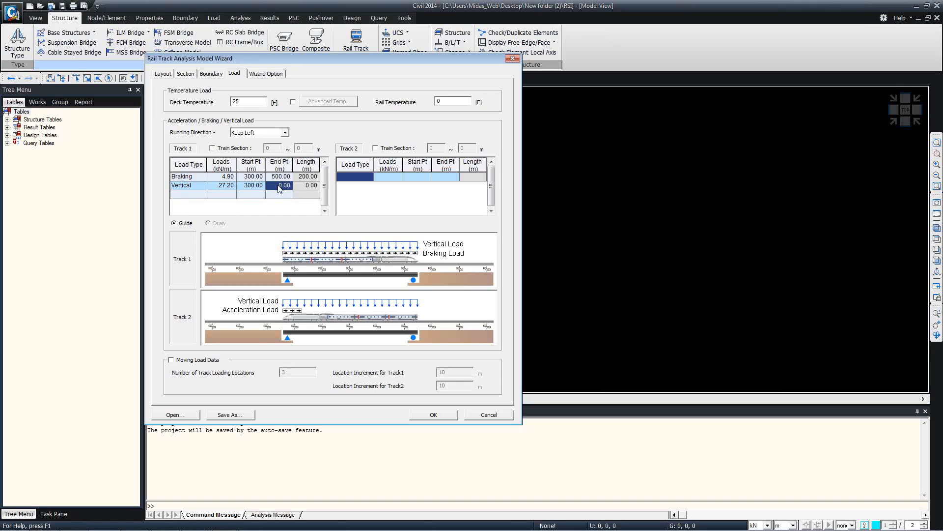
left_click(279, 189)
type("500")
key("Return")
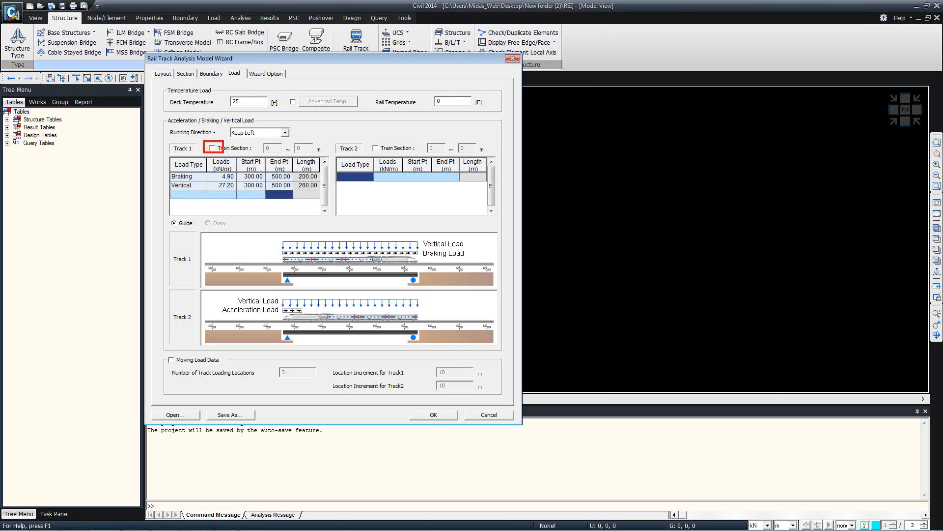
- Try enabling the Track 1 train section with a range of 300 to 500 m, and disable it again
left_click(221, 149)
key("Tab")
key("Tab")
double_click(268, 148)
type("300")
double_click(299, 148)
type("500")
left_click(212, 148)
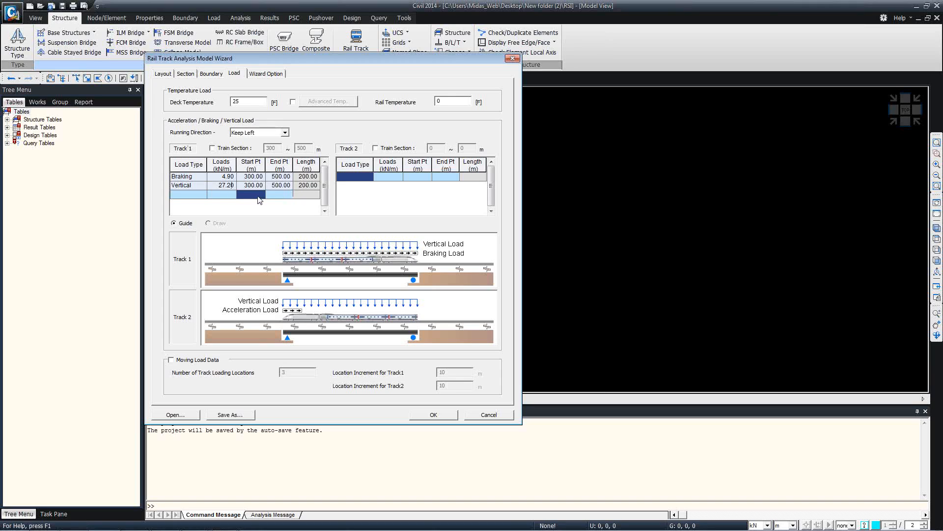
- Try adding a second Vertical load of 100 kN/m to Track 1, with start and end points at 500 m
left_click(206, 187)
left_click(228, 198)
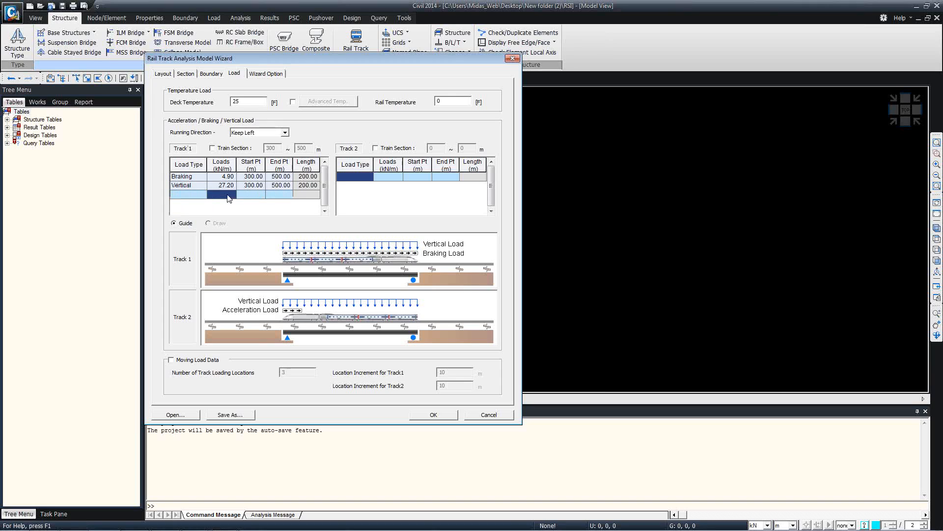
left_click(190, 194)
left_click(190, 194)
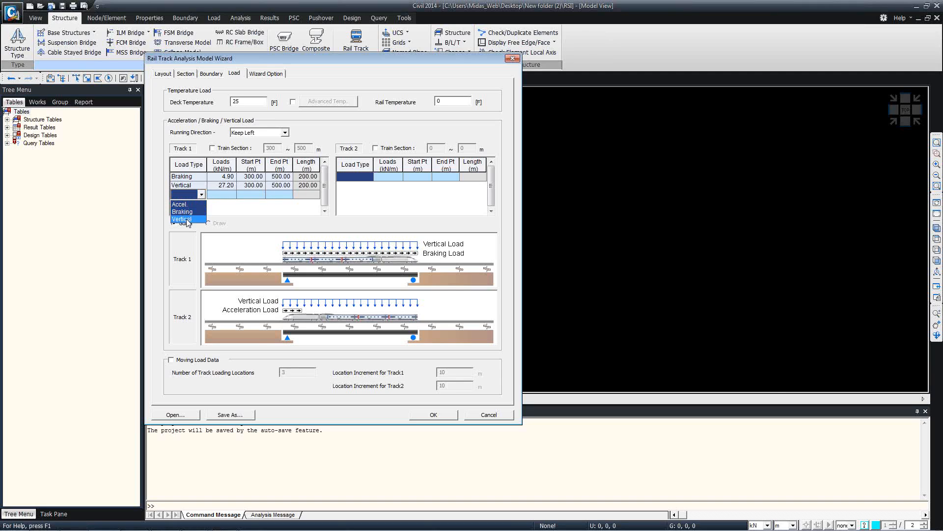
left_click(187, 219)
left_click(225, 194)
type("10")
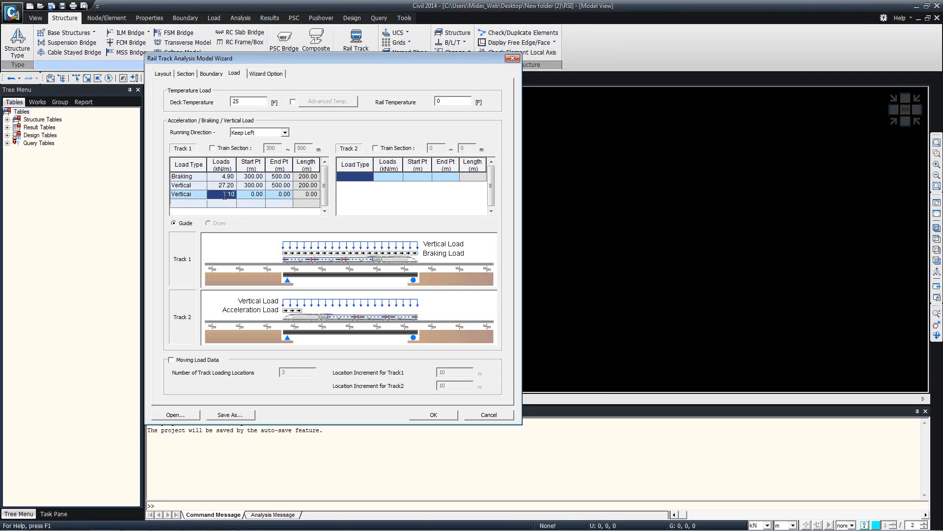
type("0")
left_click(241, 199)
type("500")
left_click(277, 197)
type("500")
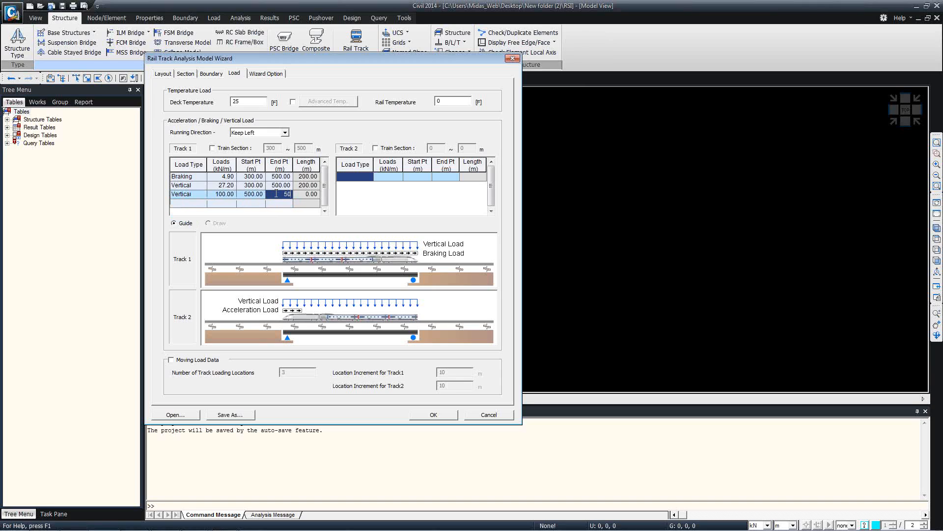
- Delete the 100 kN/m Vertical load row from Track 1
left_click(258, 204)
left_click(212, 195)
left_click(248, 193)
left_click(272, 194)
left_click(203, 196)
left_click(203, 195)
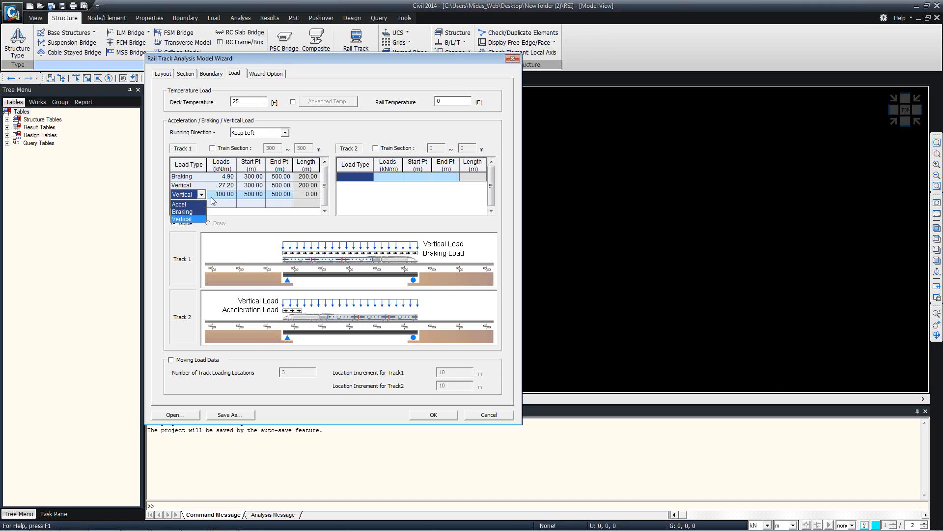
left_click_drag(216, 196, 277, 200)
key("Delete")
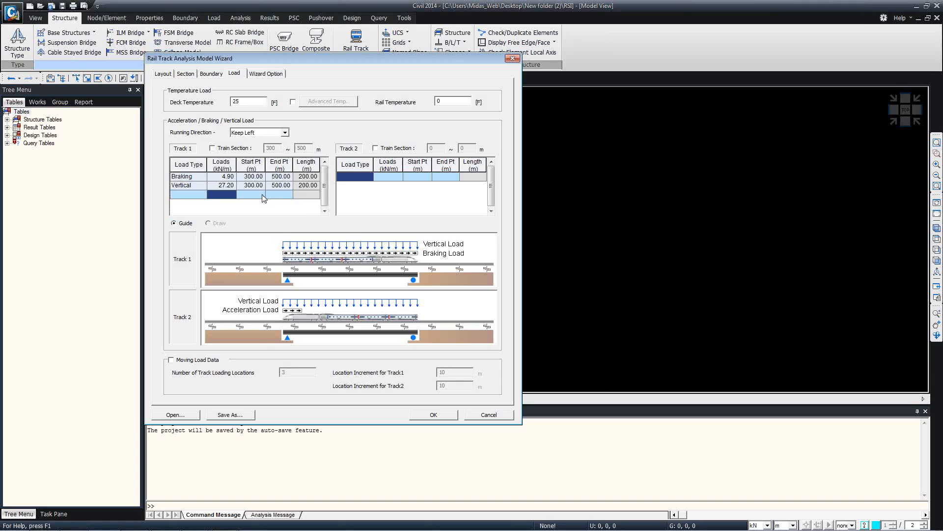
- Add an Accel. load of 4.9 kN/m to Track 2, running from 660 m to 860 m
left_click(356, 176)
left_click(367, 176)
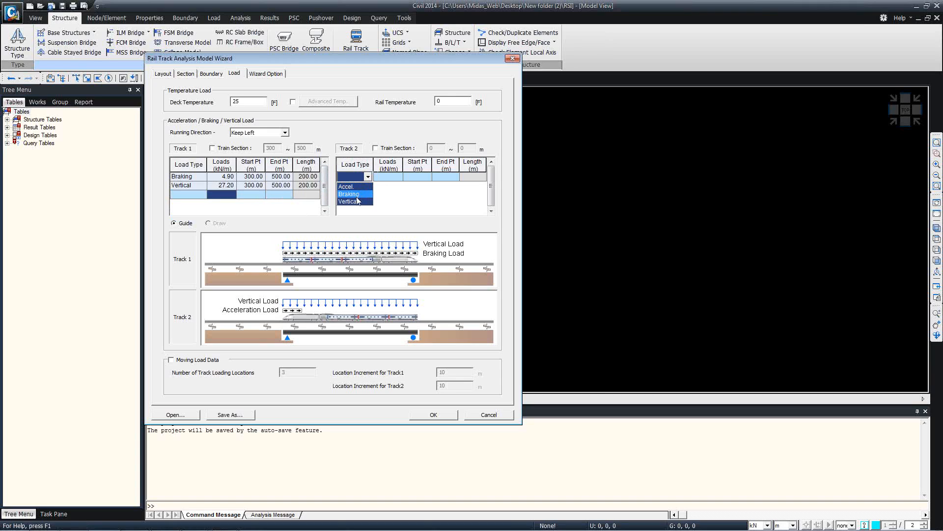
left_click(348, 187)
left_click(394, 178)
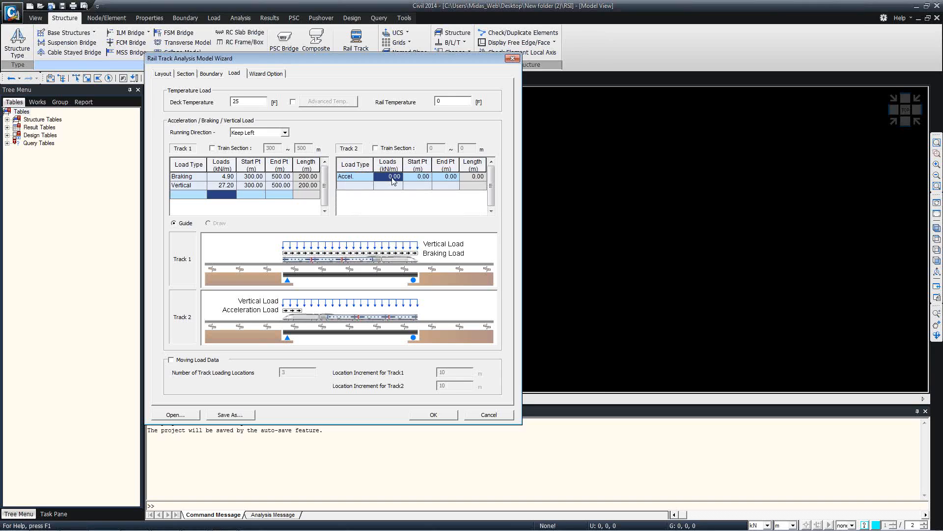
type("4.9")
left_click(421, 177)
type("860")
left_click(447, 177)
type("860")
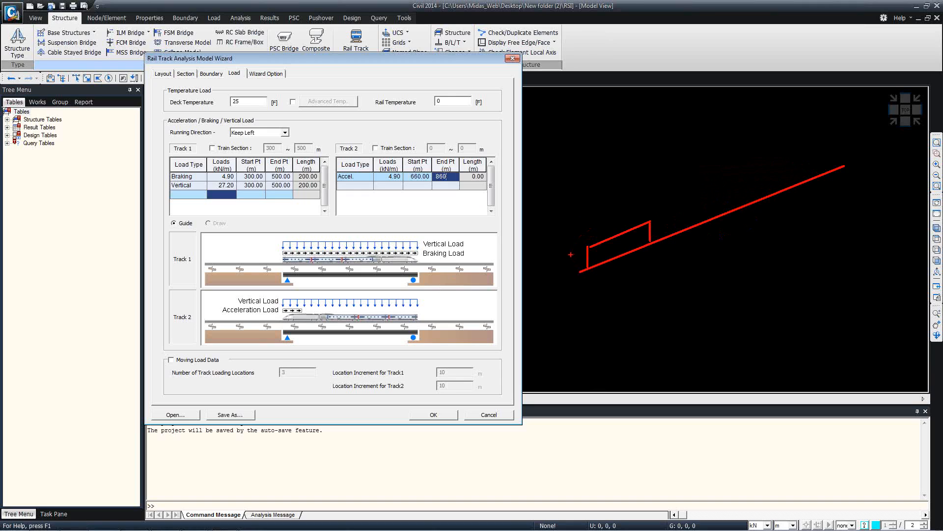
key("Return")
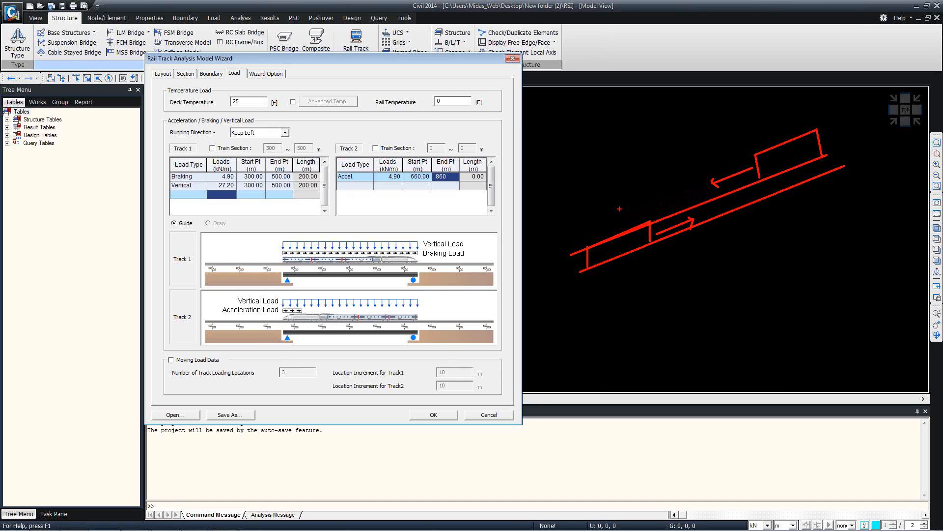
left_click(434, 188)
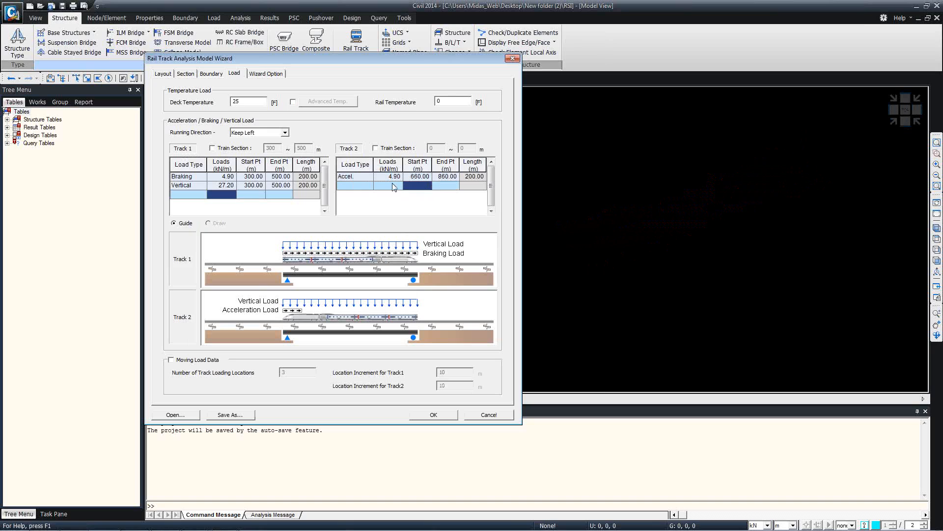
- Add a Vertical load of 27.2 kN/m to Track 2, running from 660 m to 860 m
left_click(354, 185)
left_click(368, 186)
left_click(351, 210)
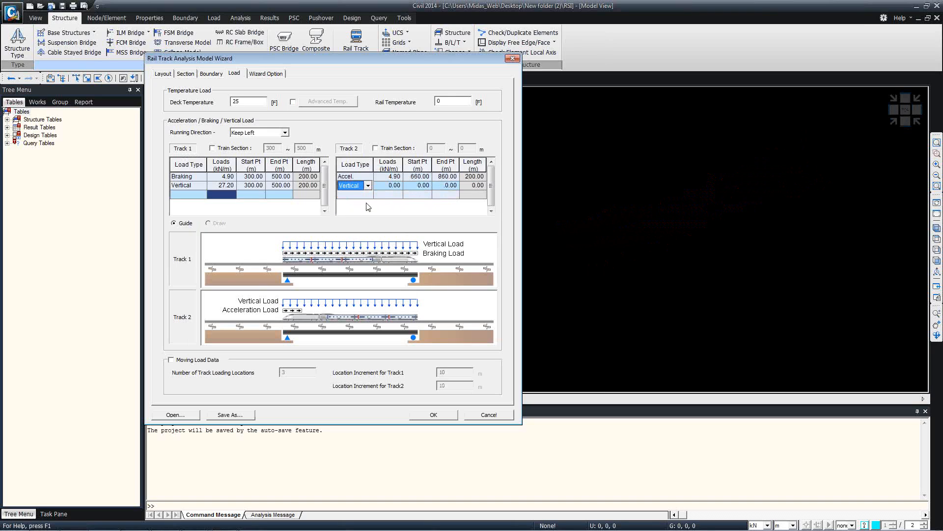
left_click(391, 190)
type("2")
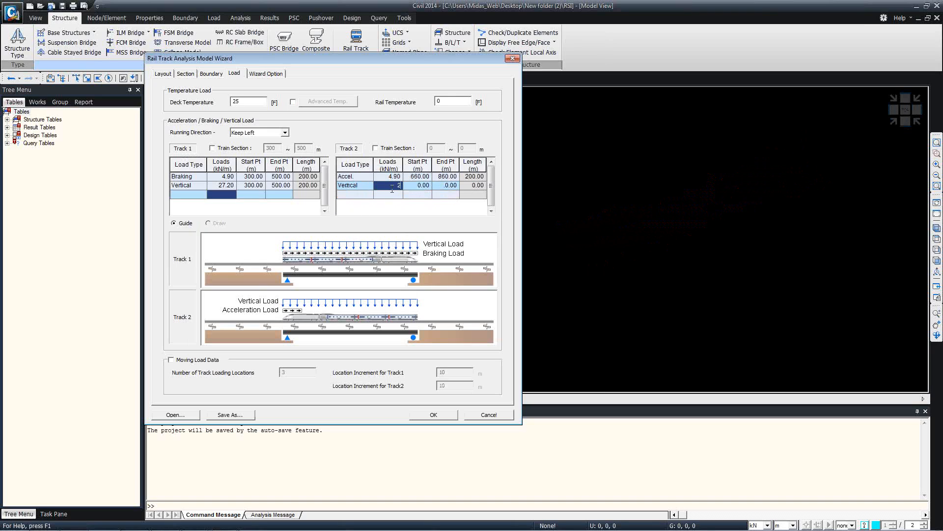
type("7.2")
left_click(417, 179)
type("860")
left_click(423, 187)
type("660")
left_click(443, 187)
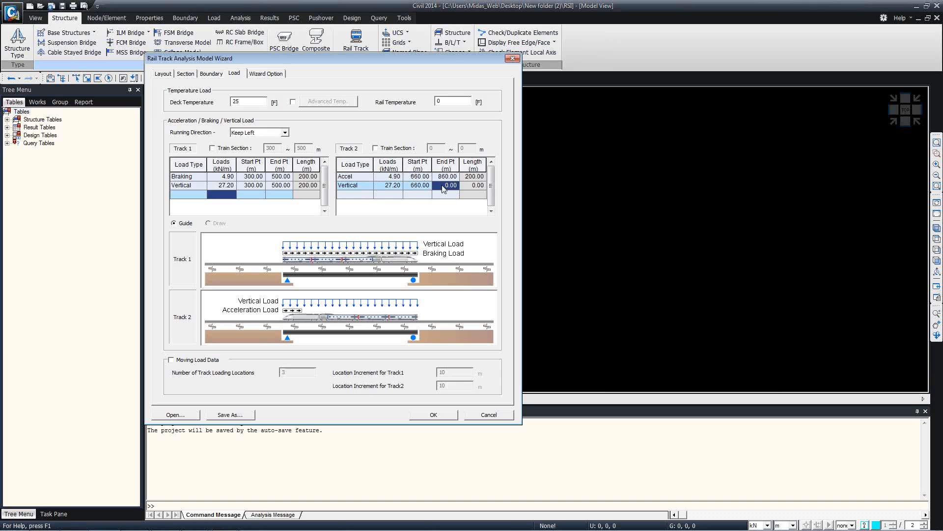
type("860")
left_click(450, 194)
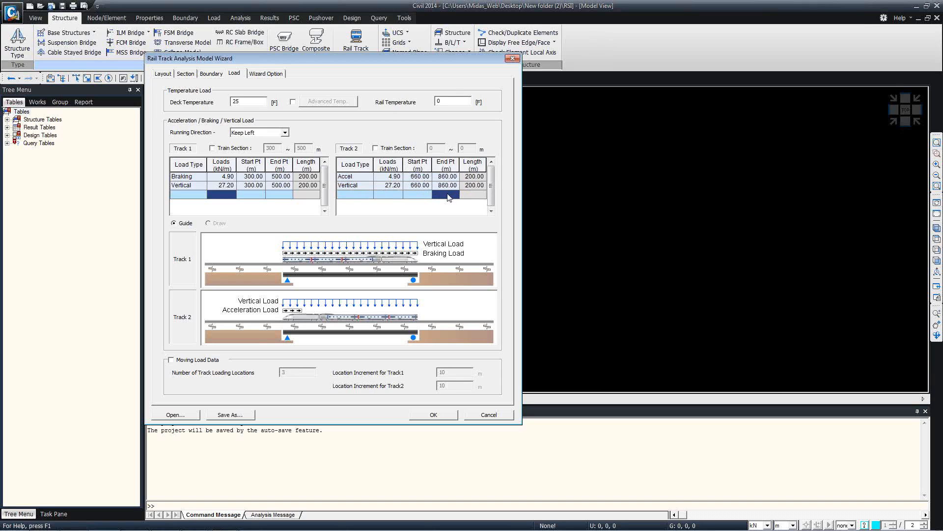
left_click(354, 194)
- Enable Moving Load Data with 4 track loading locations and location increments of 50 m for both tracks
left_click(183, 361)
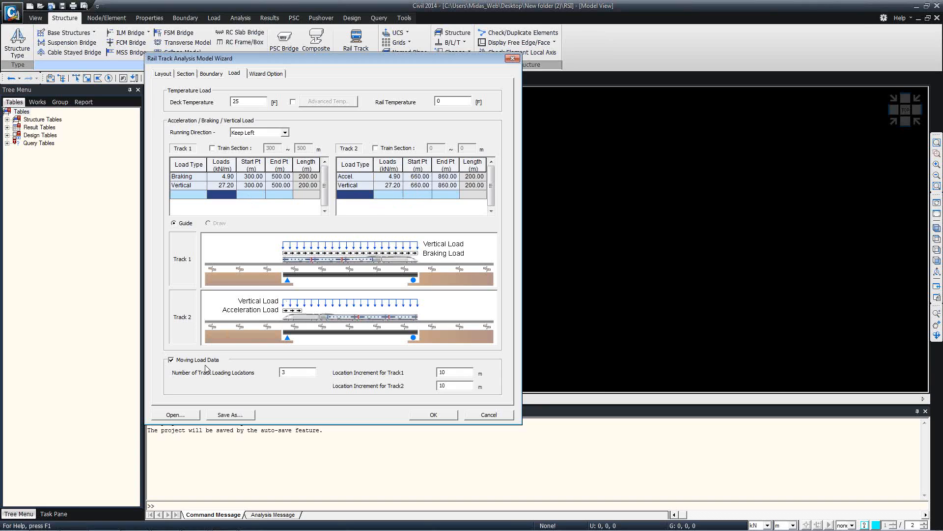
double_click(300, 375)
type("4")
double_click(446, 372)
type("50")
key("Tab")
type("50")
left_click(565, 356)
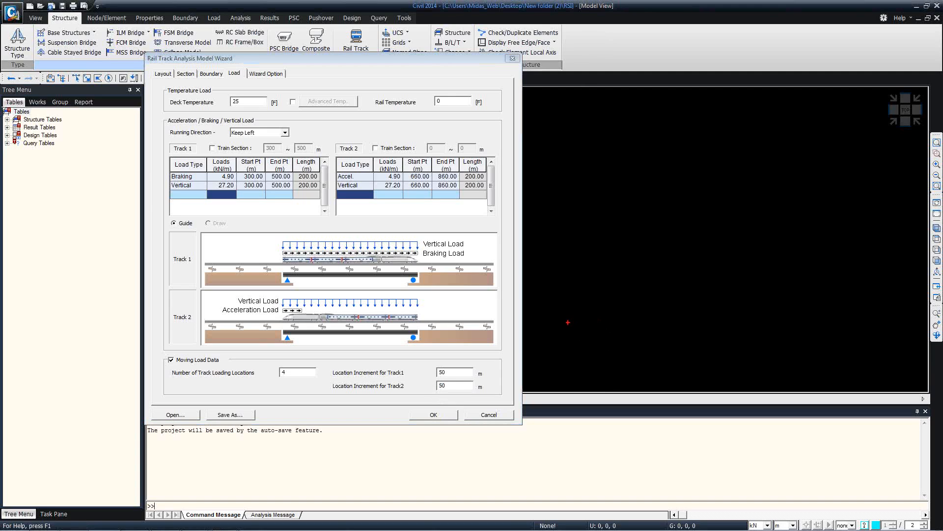
mouse_move(555, 327)
left_mouse_down("shift")
mouse_move(792, 256)
mouse_move(910, 182)
left_mouse_up("shift")
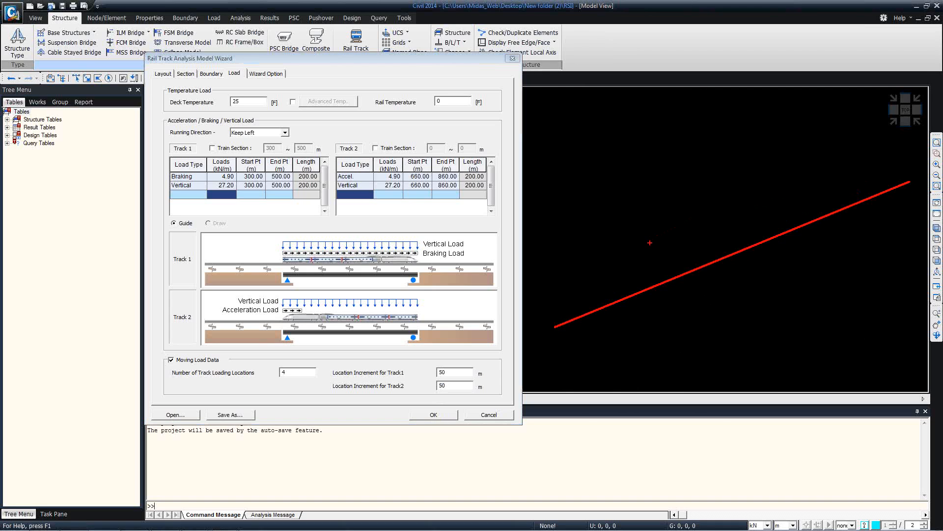
left_click_drag(547, 308, 903, 163, "shift")
mouse_move(554, 326)
left_mouse_down("shift")
mouse_move(555, 315)
mouse_move(605, 294)
mouse_move(609, 305)
left_mouse_up("shift")
mouse_move(859, 162)
left_mouse_down("shift")
mouse_move(862, 178)
mouse_move(903, 145)
left_mouse_up("shift")
left_click_drag(906, 146, 906, 160, "shift")
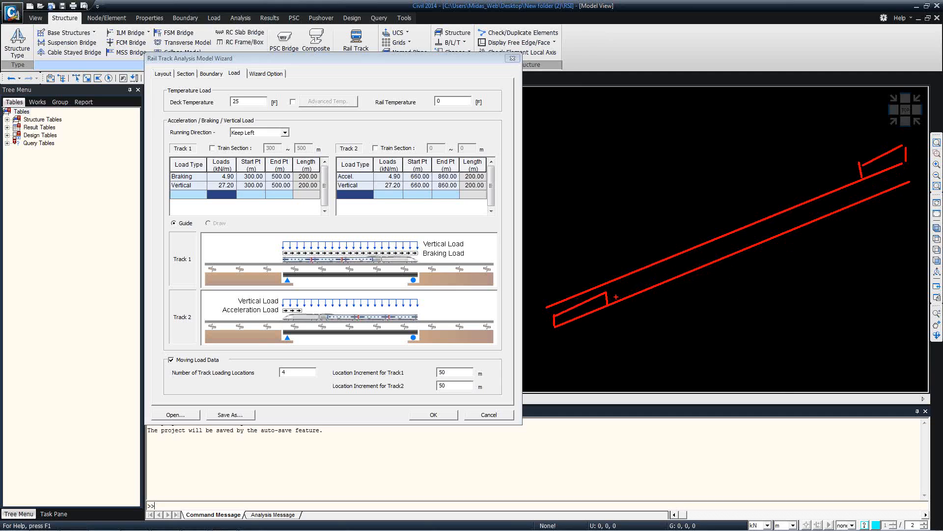
left_click_drag(613, 295, 671, 272, "shift")
left_click_drag(666, 268, 672, 273, "shift")
left_click_drag(671, 273, 663, 278, "shift")
left_click_drag(616, 295, 617, 298, "shift")
mouse_move(672, 264)
left_mouse_down("shift")
mouse_move(674, 276)
mouse_move(734, 242)
mouse_move(721, 243)
left_mouse_up("shift")
left_click_drag(721, 244, 723, 255, "shift")
mouse_move(859, 170)
left_mouse_down("shift")
mouse_move(810, 190)
mouse_move(853, 176)
left_mouse_up("shift")
mouse_move(761, 202)
left_mouse_down("shift")
mouse_move(764, 216)
mouse_move(807, 187)
mouse_move(811, 200)
left_mouse_up("shift")
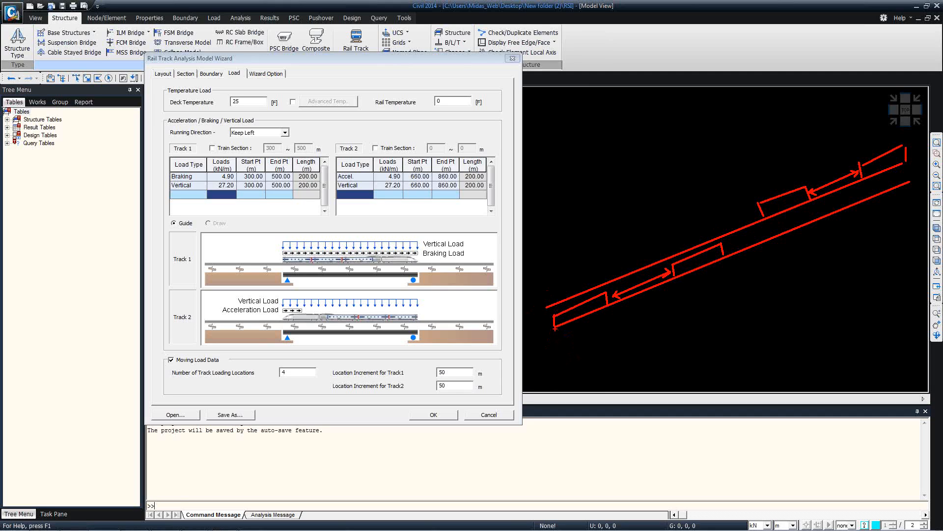
mouse_move(555, 329)
left_mouse_down("shift")
mouse_move(610, 312)
mouse_move(559, 331)
mouse_move(571, 326)
left_mouse_up("shift")
left_click_drag(585, 316, 584, 325)
left_click_drag(594, 313, 599, 317)
left_click_drag(866, 180, 908, 170, "shift")
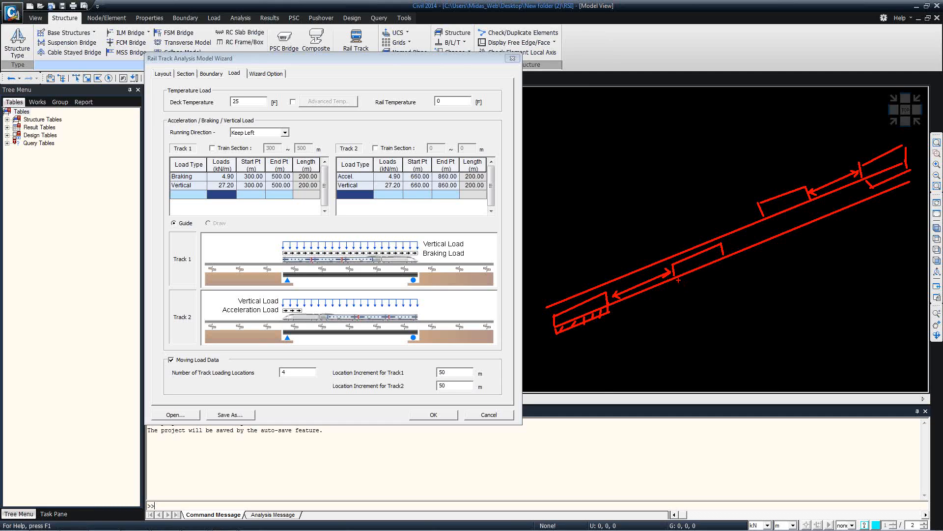
mouse_move(675, 276)
left_mouse_down("shift")
mouse_move(678, 291)
mouse_move(734, 266)
mouse_move(682, 289)
mouse_move(717, 271)
left_mouse_up("shift")
mouse_move(766, 219)
left_mouse_down("shift")
mouse_move(775, 226)
mouse_move(808, 211)
left_mouse_up("shift")
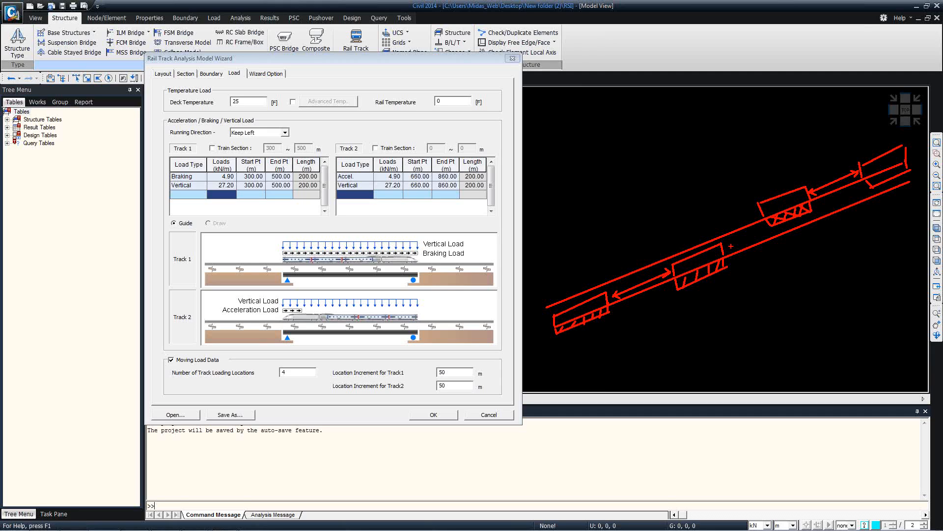
key("Escape")
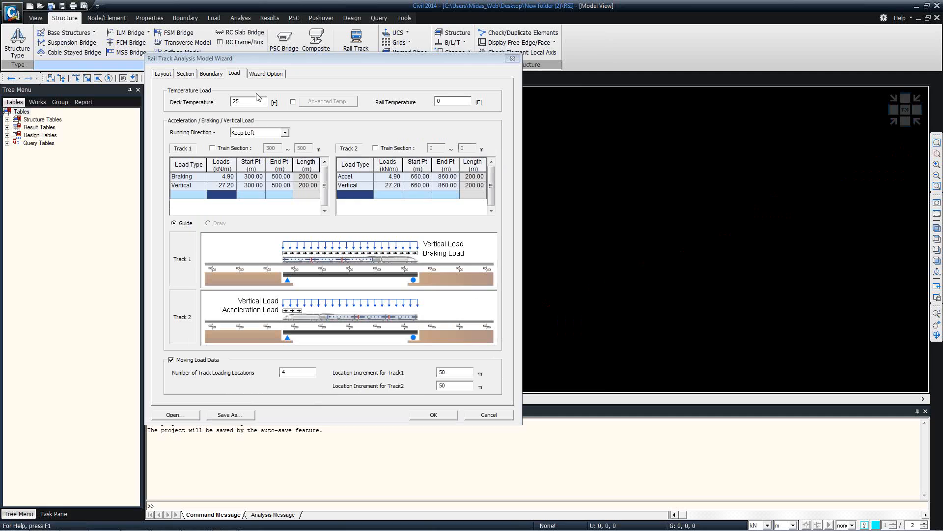
- Set the element length unit to meter in the wizard's modeling options
left_click(262, 77)
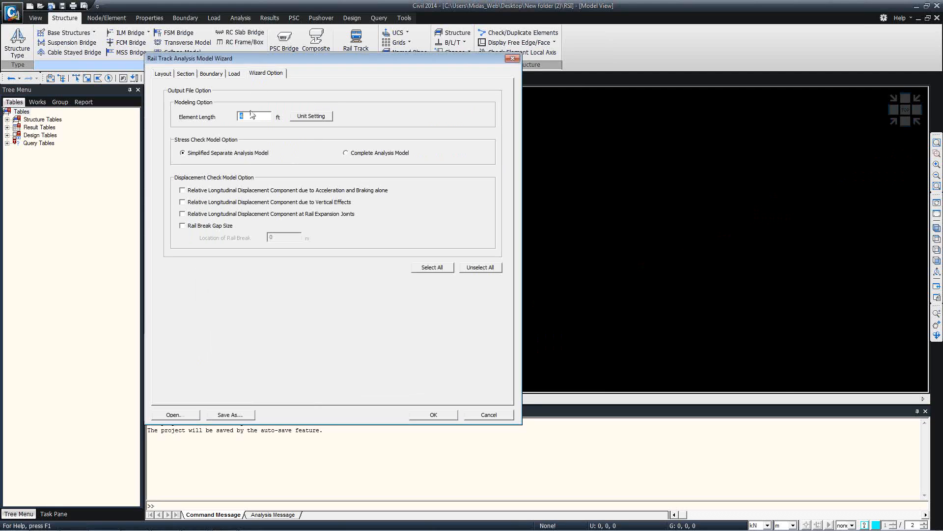
left_click(322, 118)
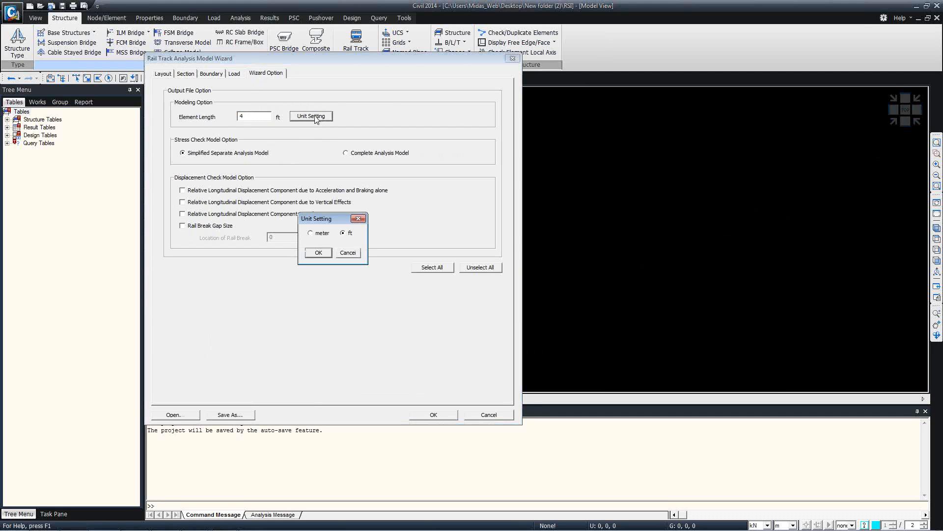
left_click(324, 232)
left_click(323, 252)
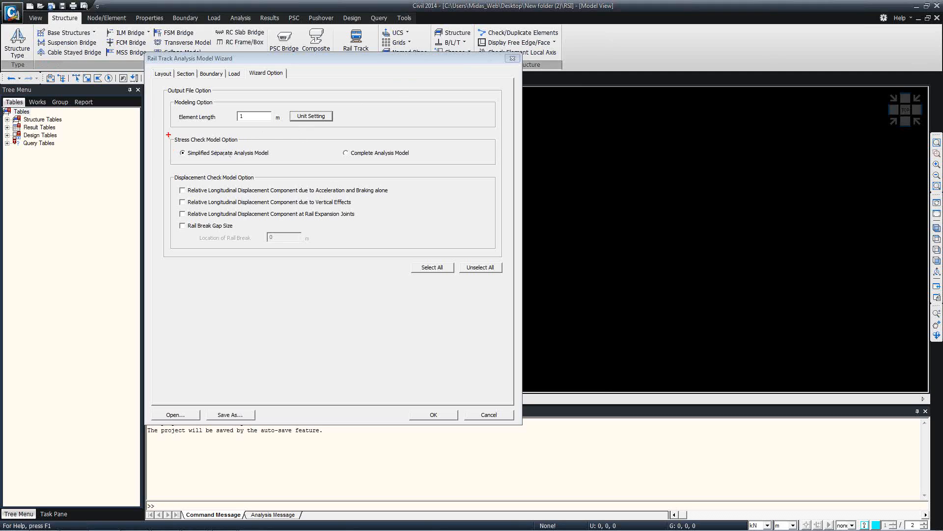
left_click_drag(166, 134, 284, 166)
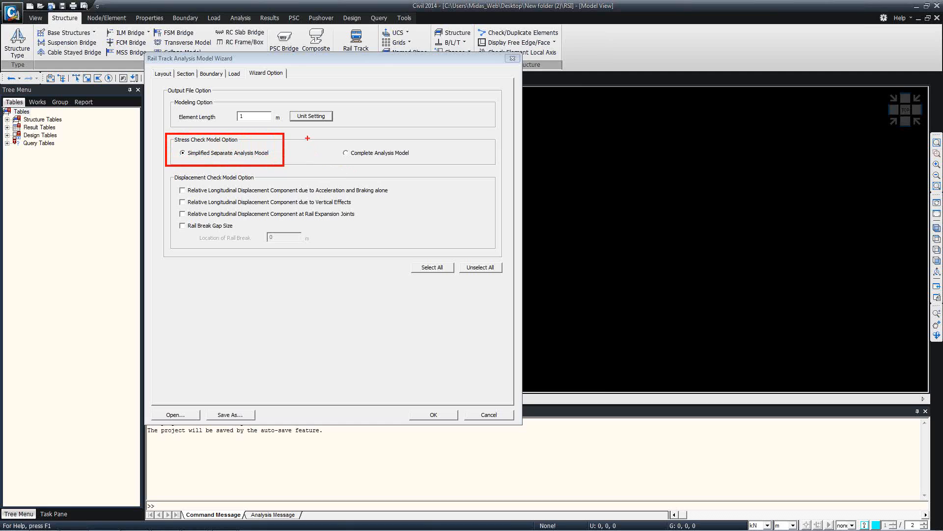
mouse_move(309, 135)
left_mouse_down()
mouse_move(330, 149)
mouse_move(447, 168)
left_mouse_up()
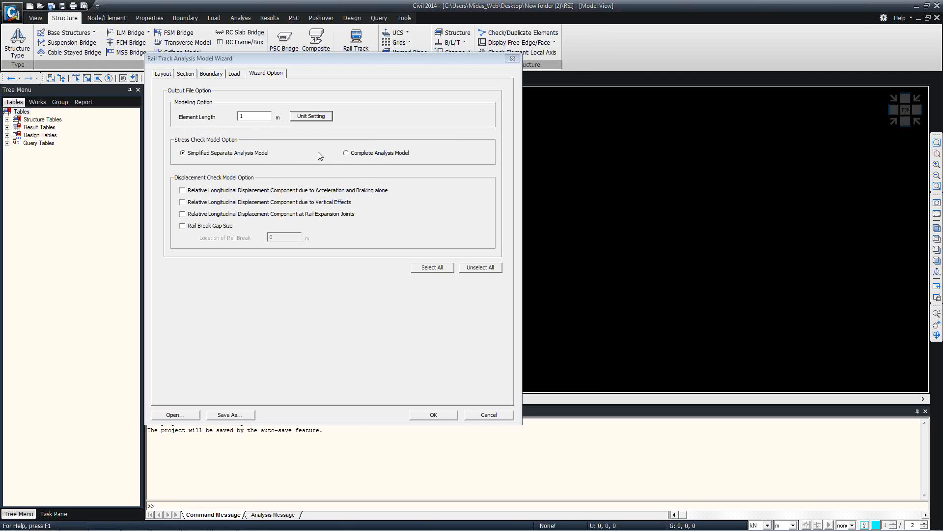
left_click(346, 153)
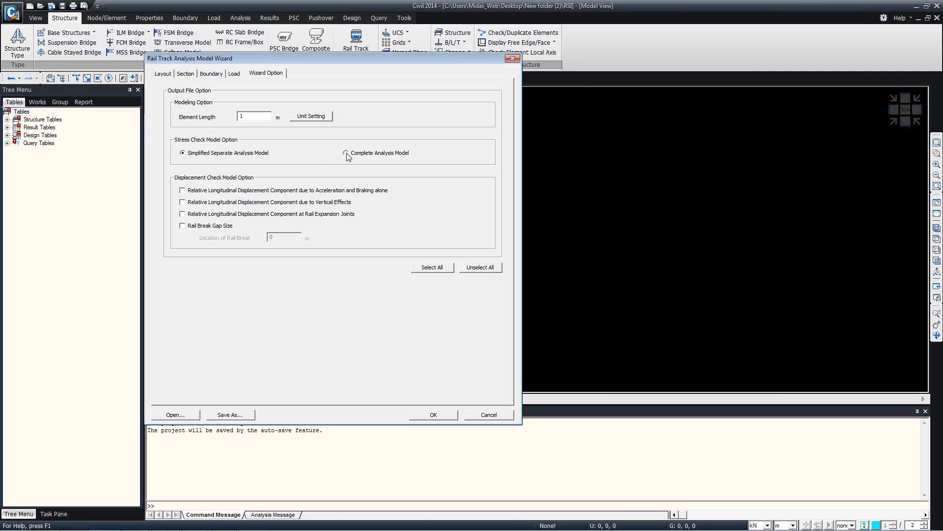
left_click(234, 158)
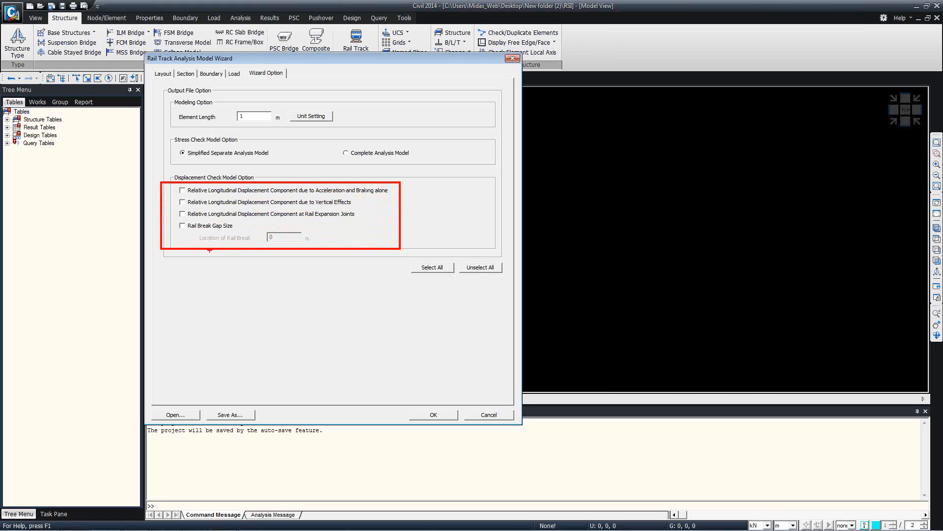
left_click(190, 192)
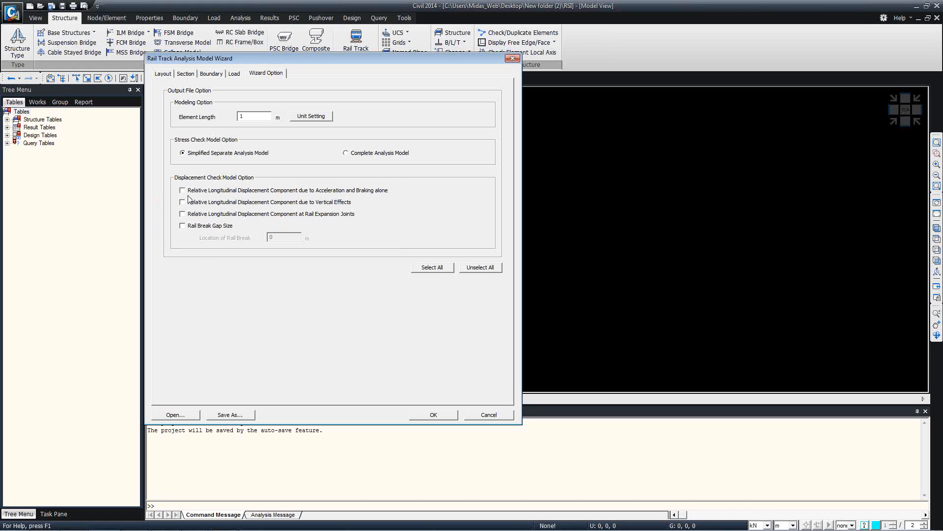
- Try to generate the rail track models with the Simplified Separate Analysis Model option and all displacement check options unselected
left_click(183, 191)
left_click(183, 203)
left_click(436, 415)
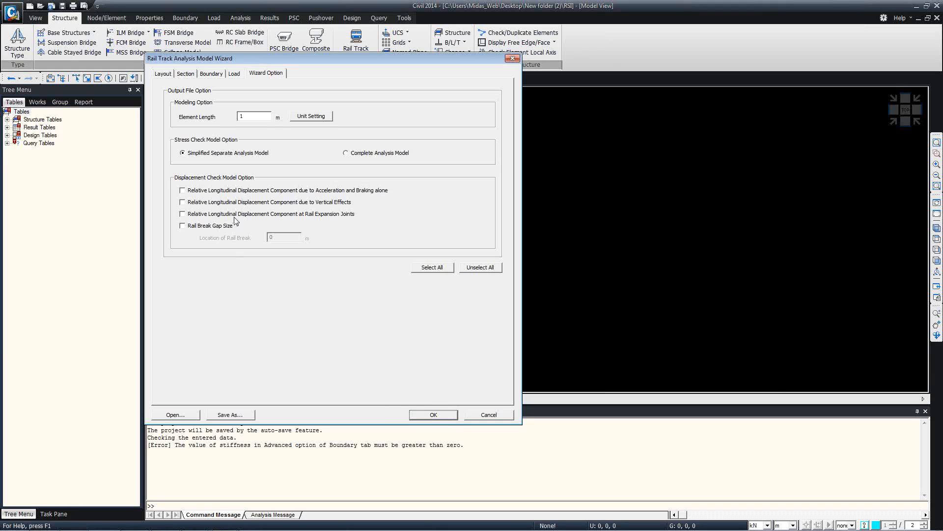
left_click_drag(278, 59, 278, 61)
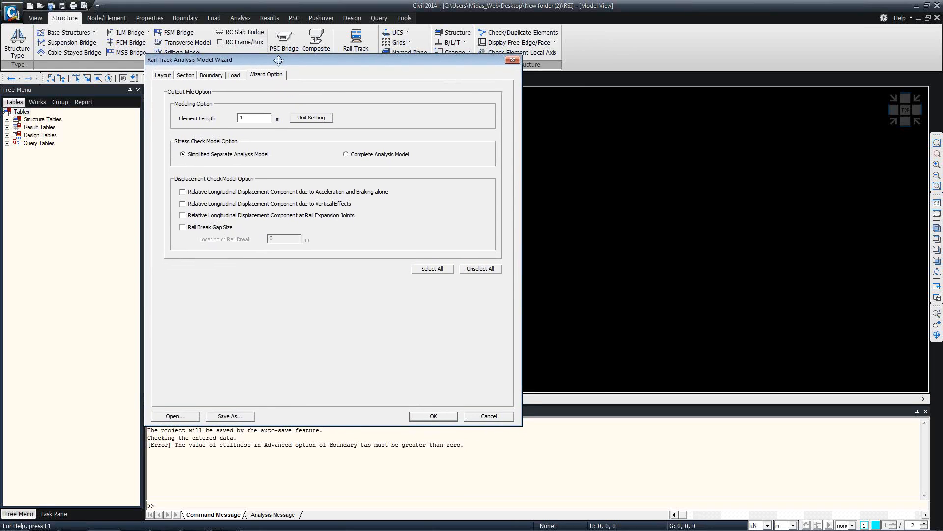
left_click(227, 417)
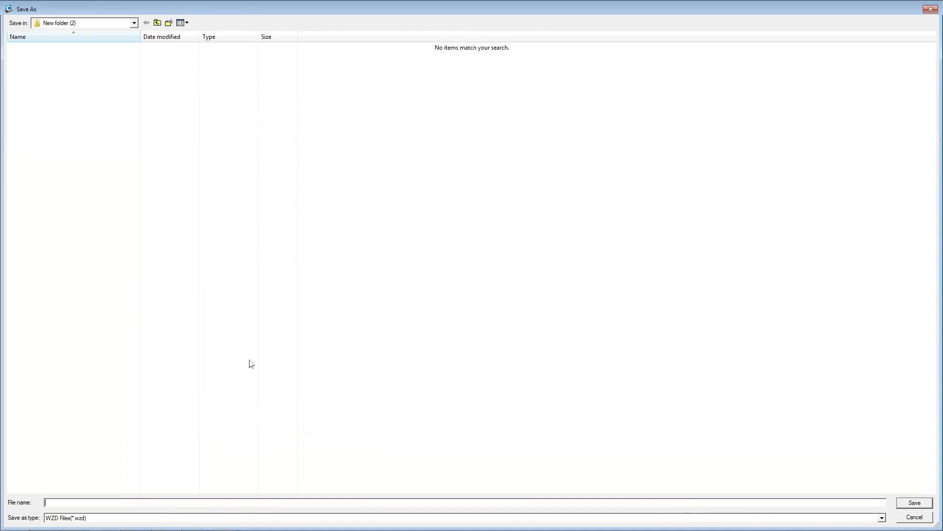
left_click(131, 24)
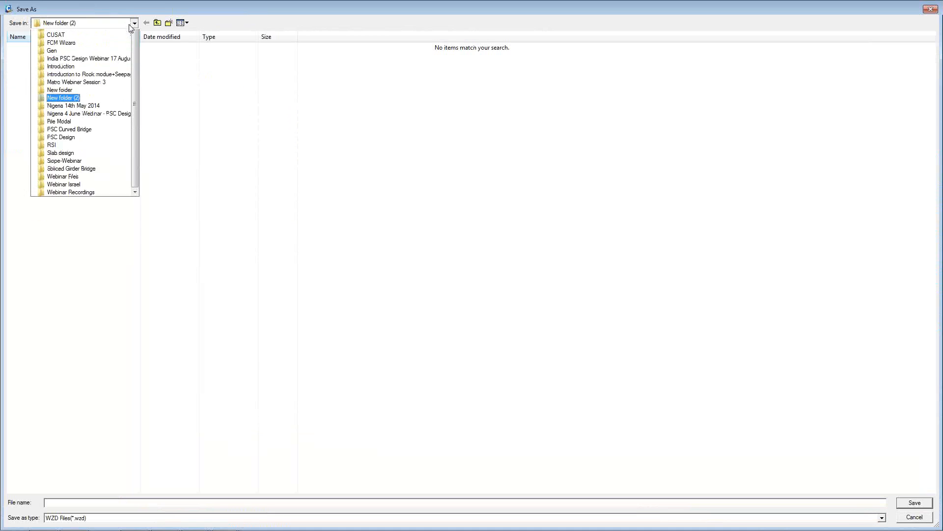
left_click(208, 141)
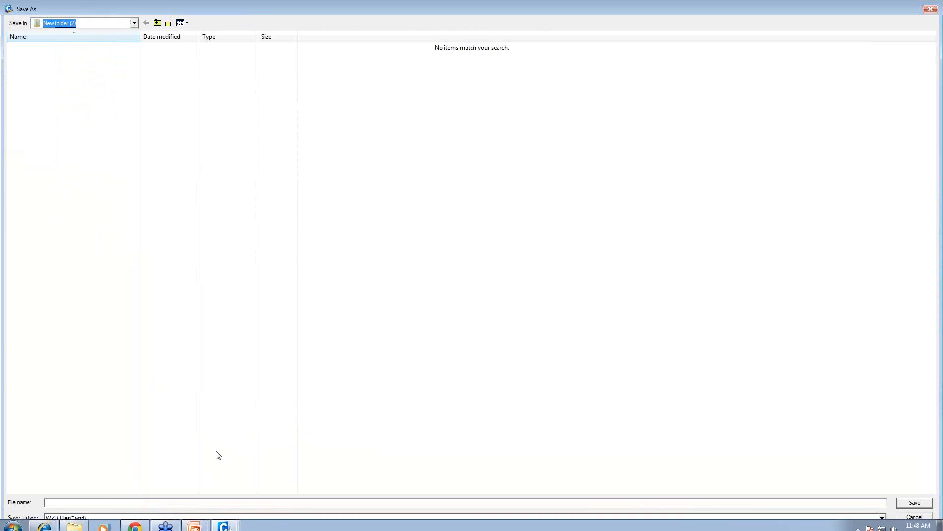
left_click(91, 519)
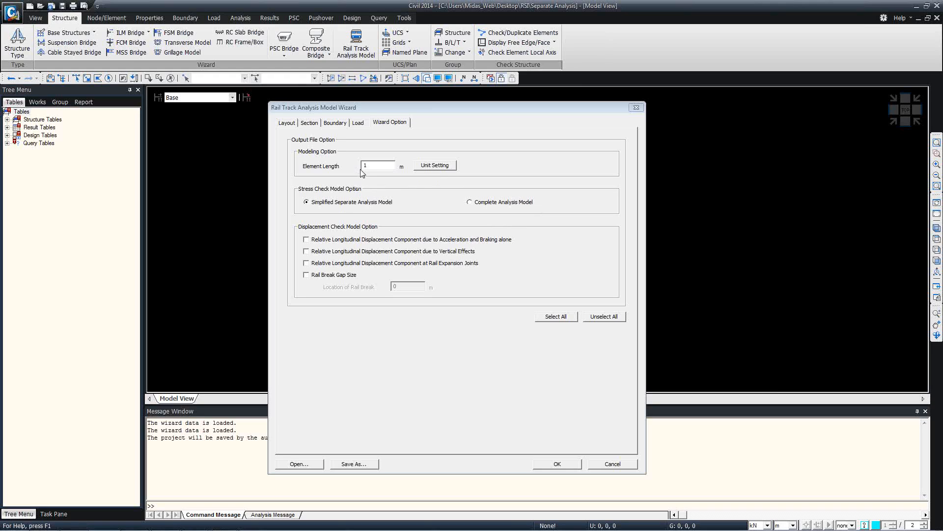
- Generate the rail track analysis models from the wizard using the Simplified Separate Analysis Model option
left_click_drag(409, 109, 378, 105)
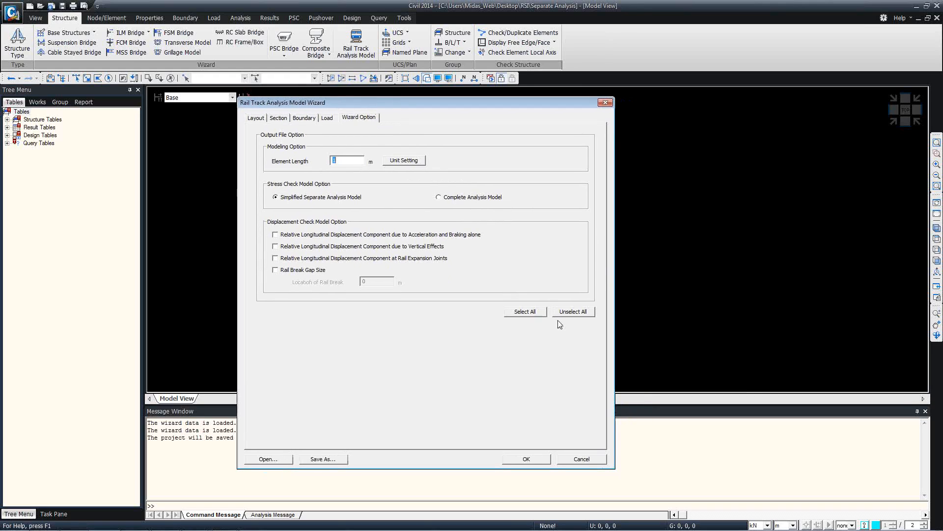
left_click(522, 459)
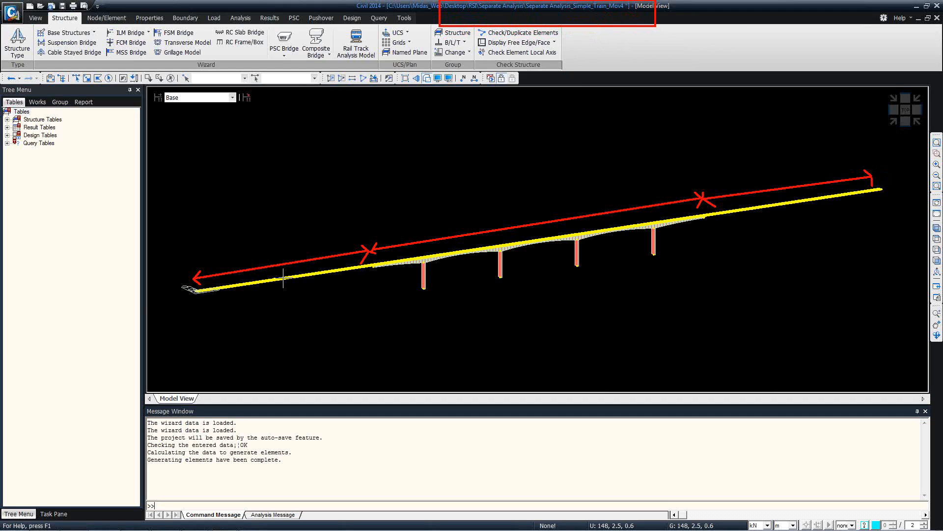
key("Escape")
- Switch to Windows Explorer and open the Desktop folder RSI\Separate Analysis to check the generated model files
mouse_move(186, 520)
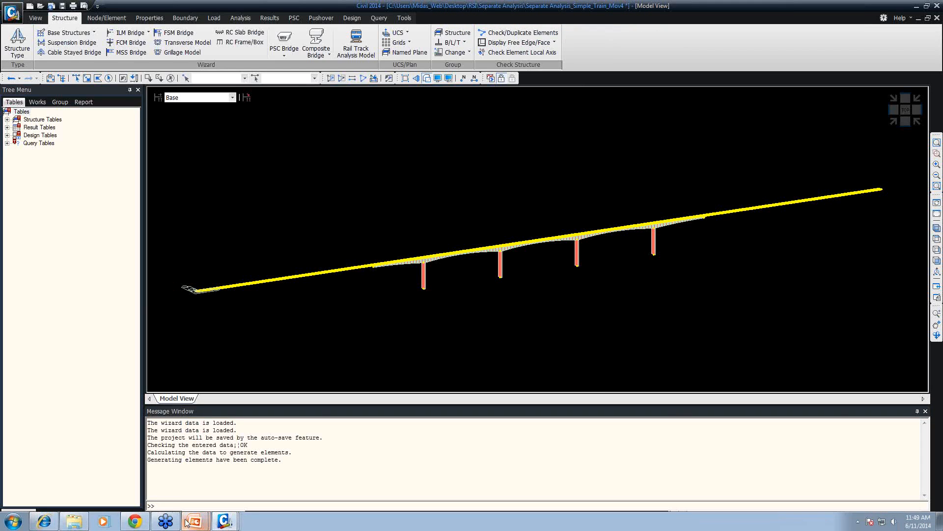
left_click(74, 521)
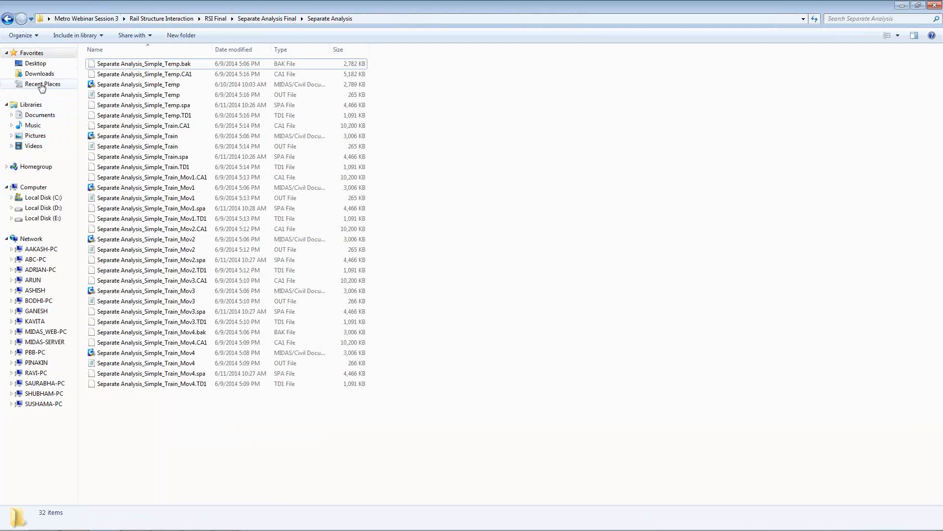
left_click(36, 63)
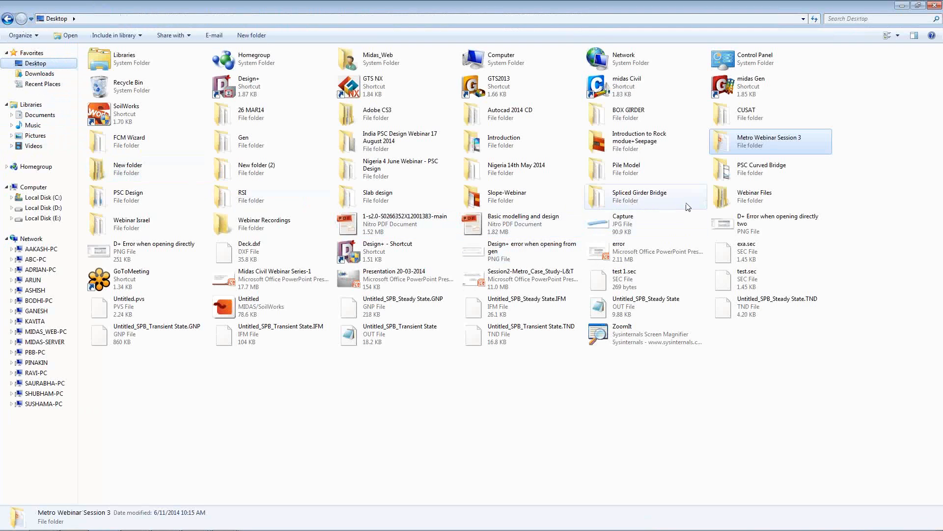
double_click(220, 207)
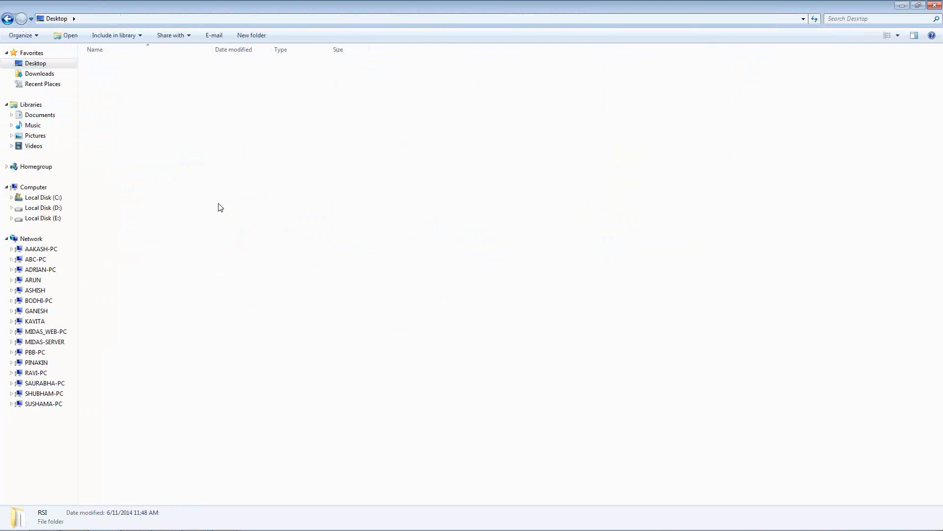
double_click(111, 64)
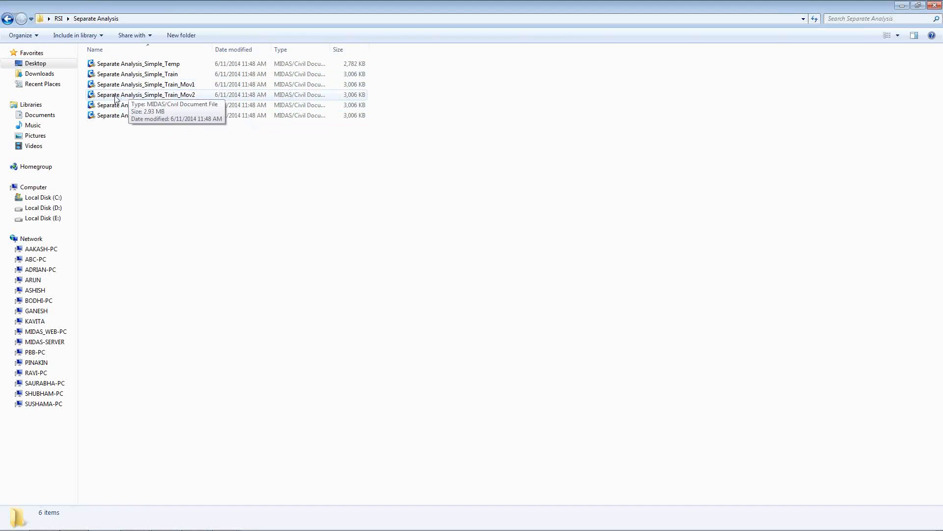
mouse_move(86, 50)
left_mouse_down("ctrl")
mouse_move(167, 101)
mouse_move(417, 139)
left_mouse_up("ctrl")
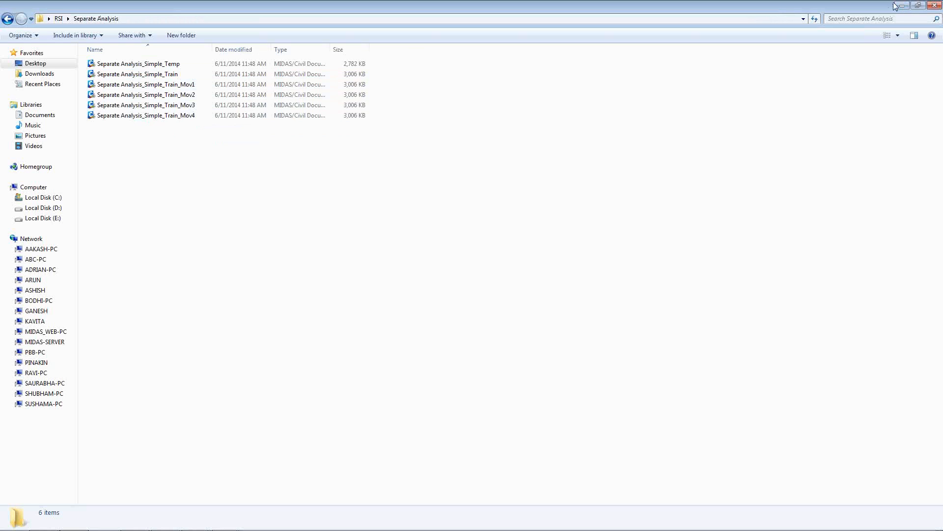
left_click_drag(888, 3, 896, 6)
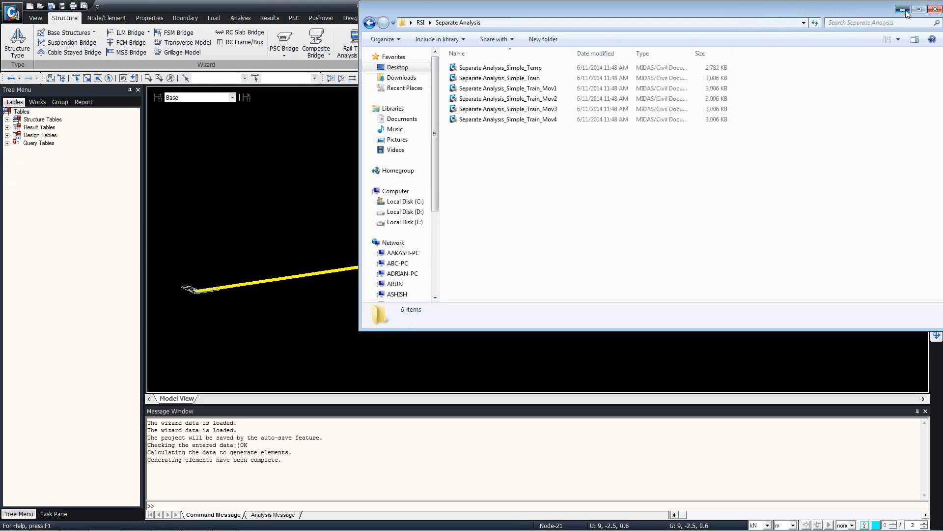
left_click(906, 9)
- Switch to the Separate Analysis_Simple_Train model and display the element beam loads of the Train vertical load case
left_click(230, 523)
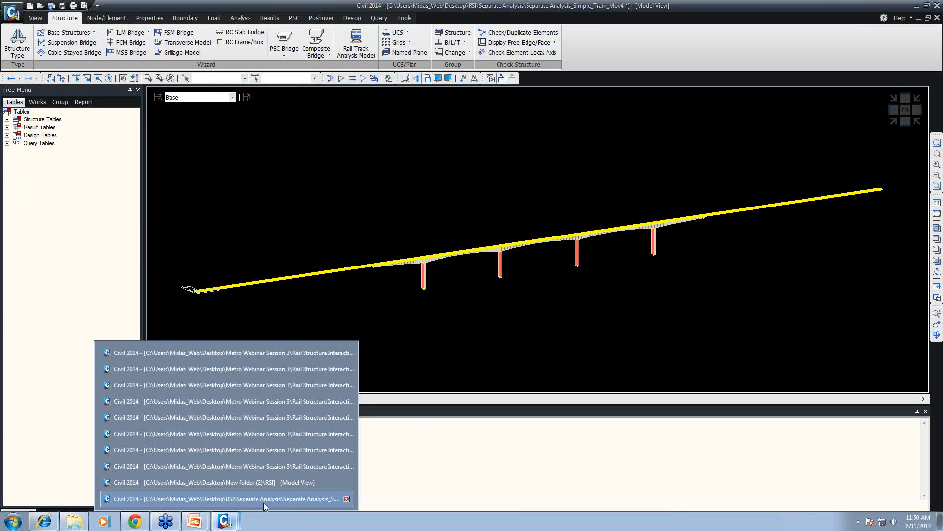
left_click(288, 372)
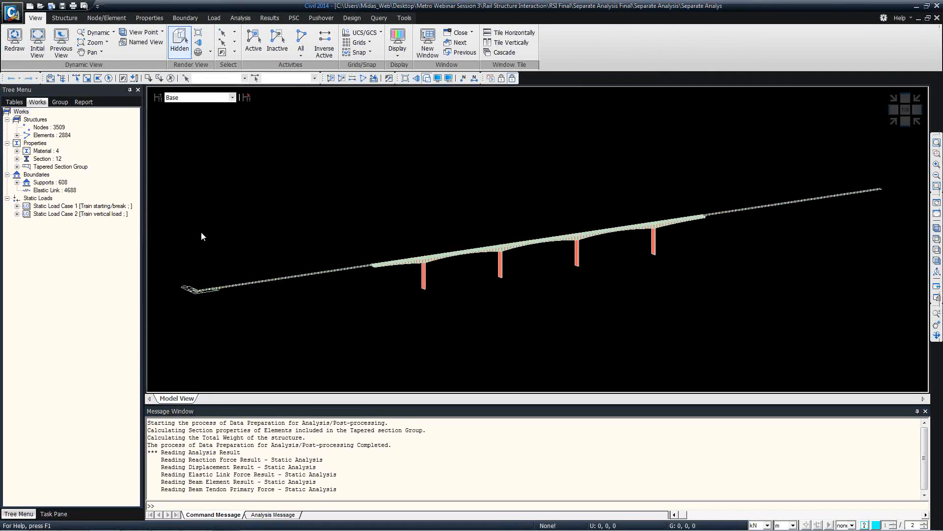
double_click(45, 207)
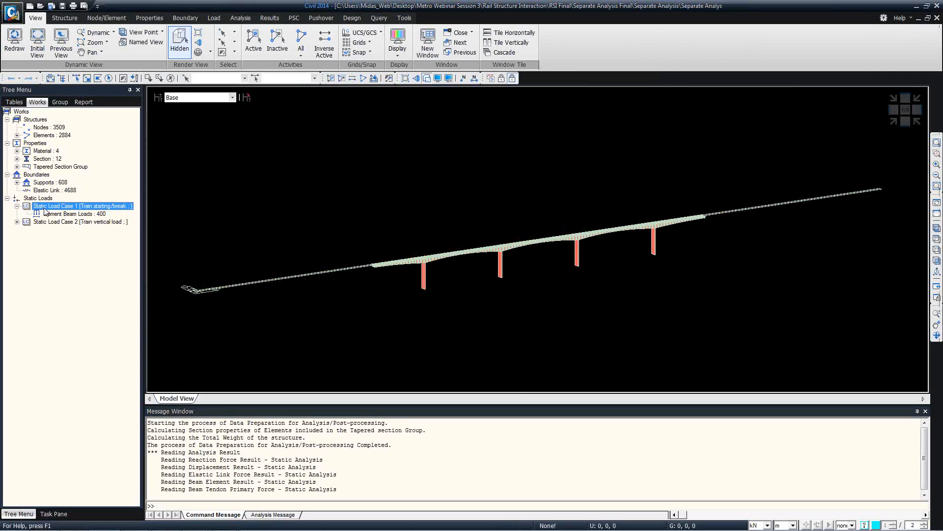
double_click(53, 222)
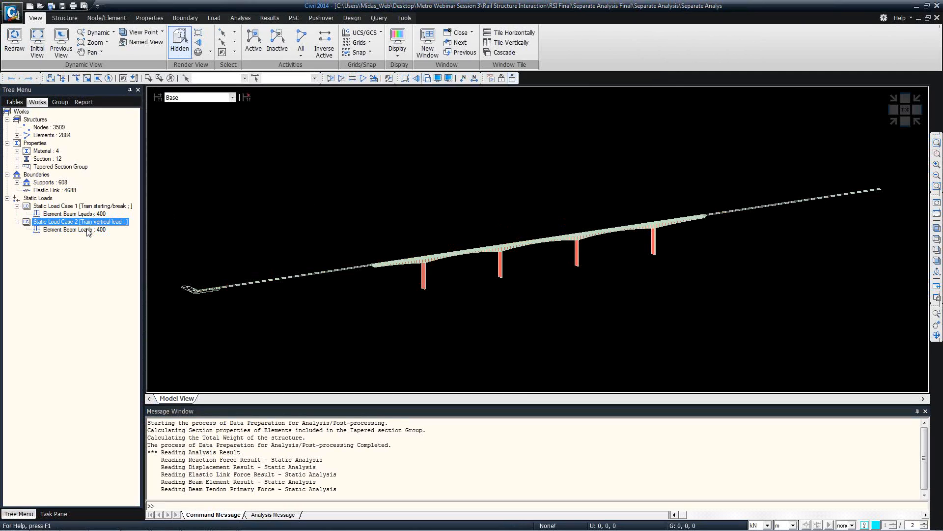
right_click(85, 229)
left_click(102, 250)
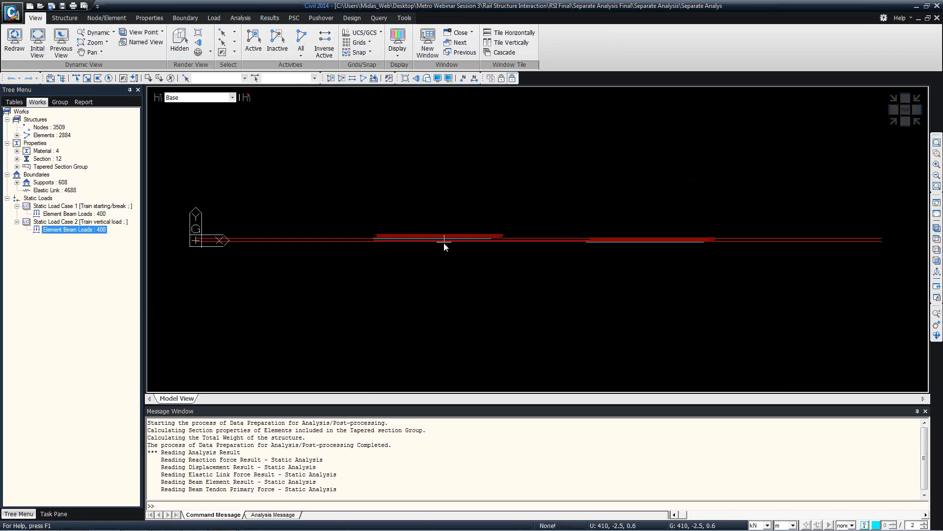
- Examine where the vertical train loads act along the two tracks, from above and in isometric view
scroll(436, 243, "up", 3)
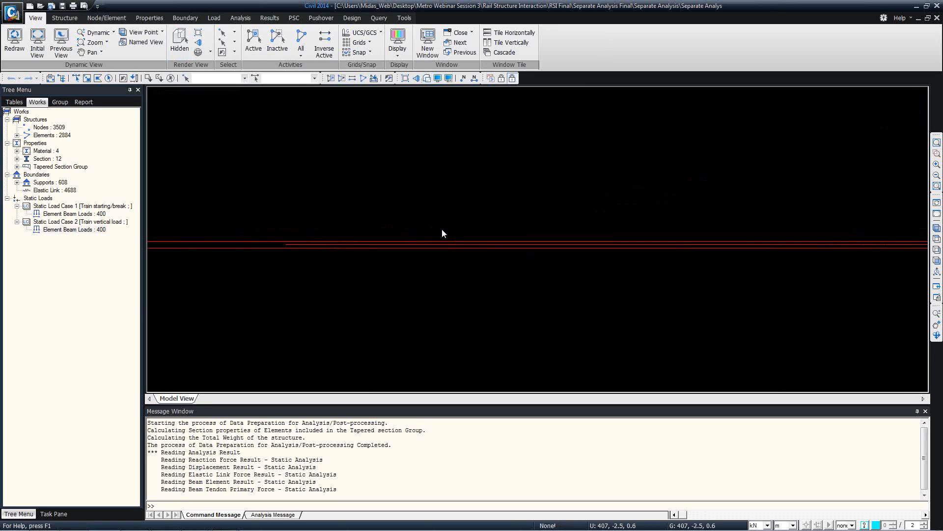
scroll(442, 232, "up", 2)
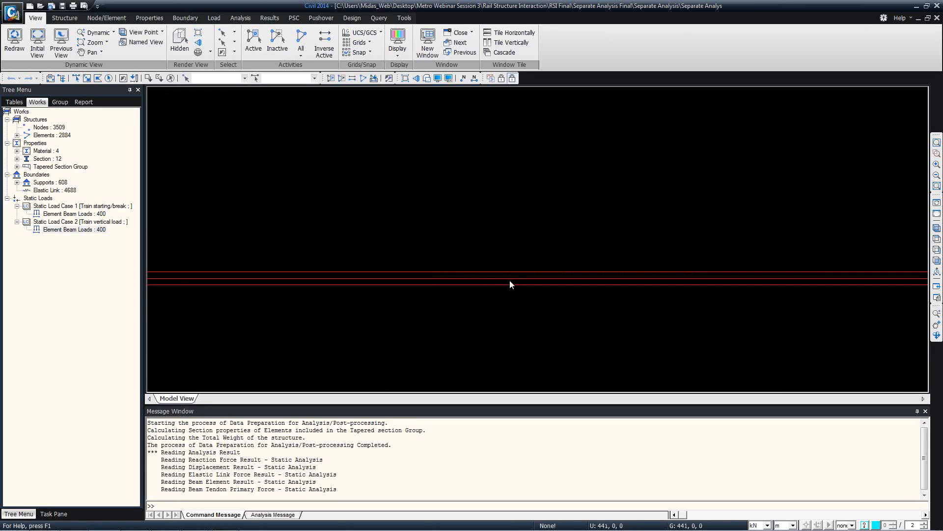
scroll(516, 285, "down", 2)
scroll(596, 289, "up", 1)
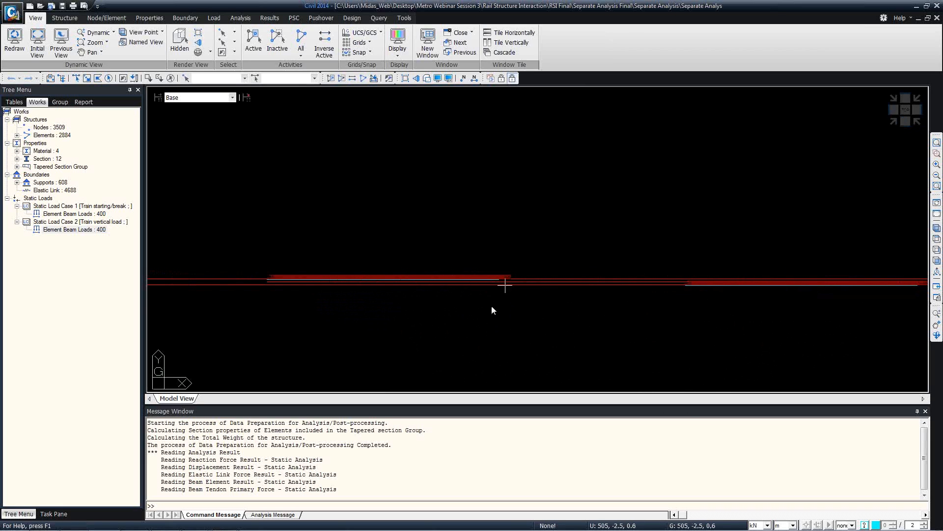
left_click(936, 229)
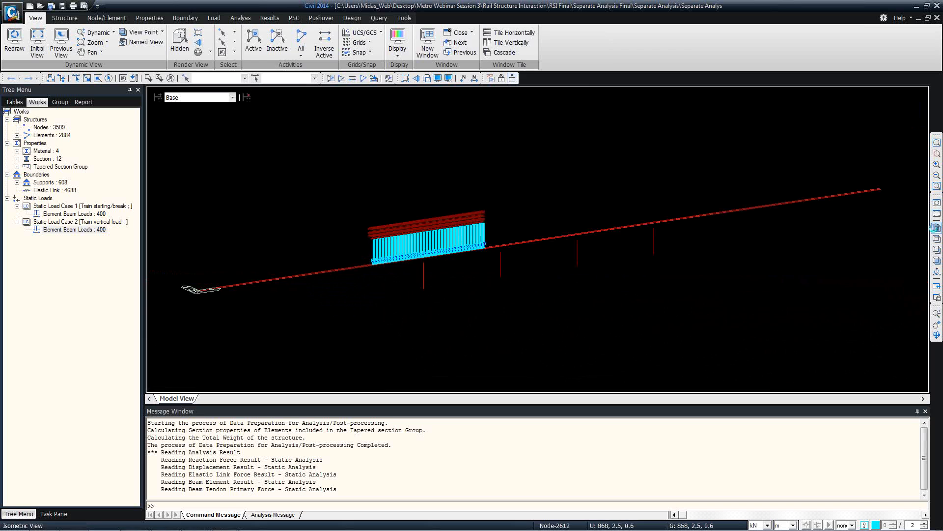
scroll(361, 270, "up", 1)
scroll(387, 241, "up", 6)
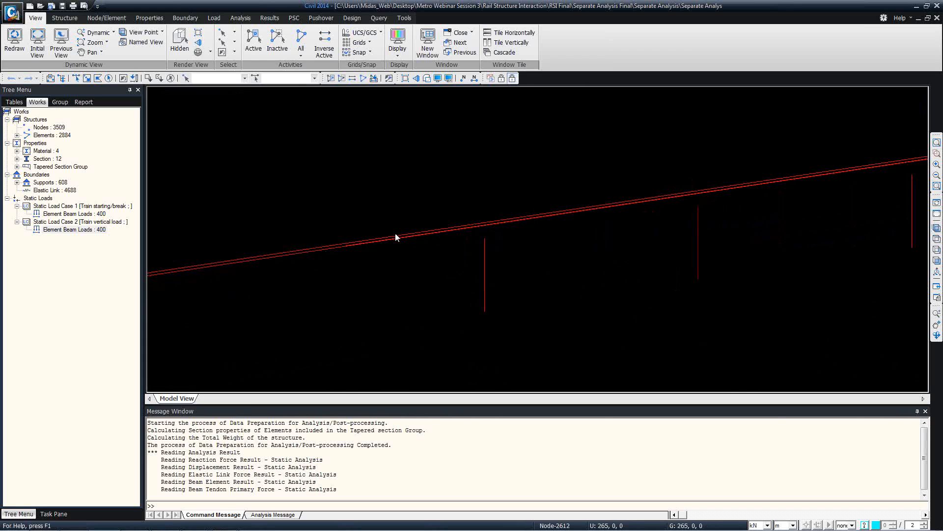
middle_click_drag(261, 286, 266, 255)
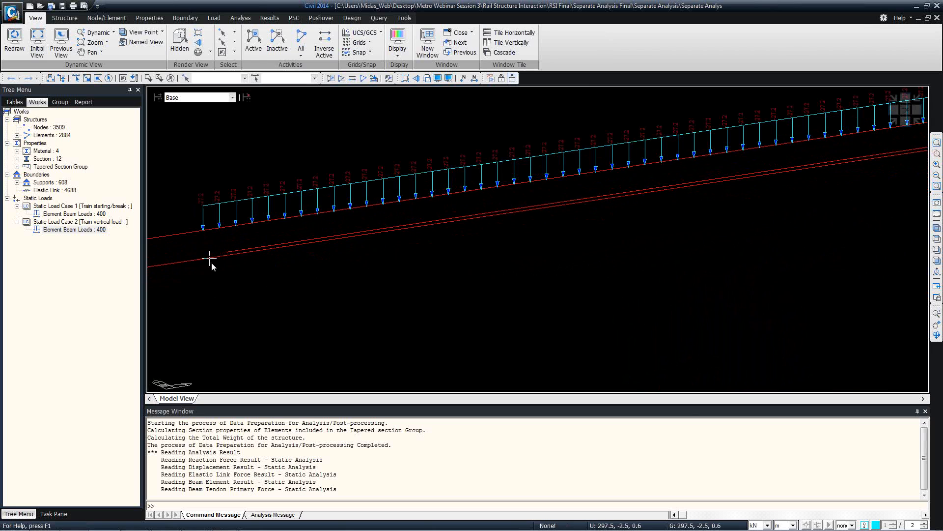
scroll(214, 261, "up", 4)
scroll(232, 229, "down", 2)
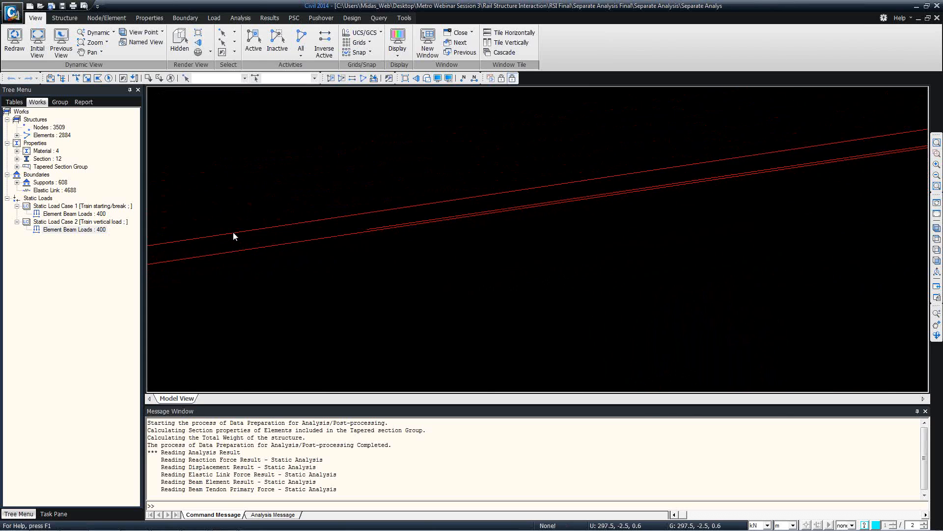
middle_click_drag(400, 227, 257, 316)
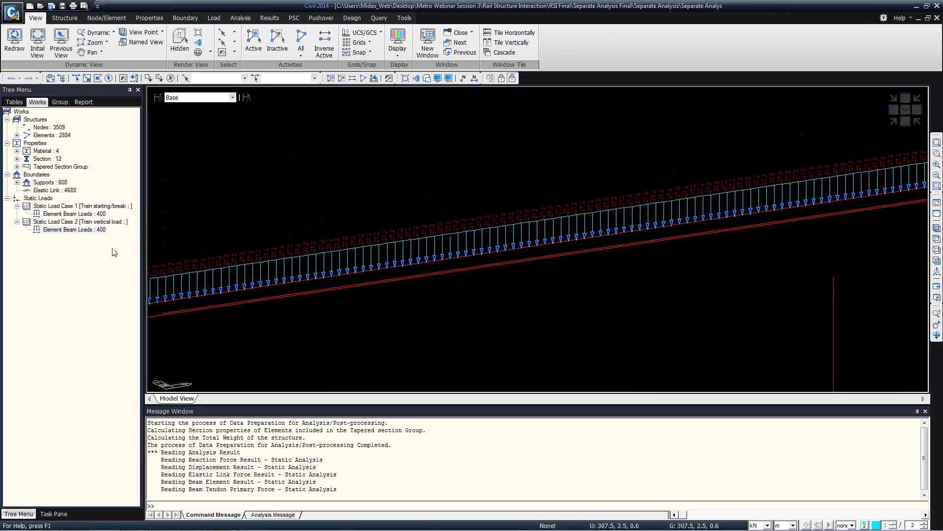
- Hide the element beam loads of the Train vertical load case, leaving the display options unchanged
right_click(89, 233)
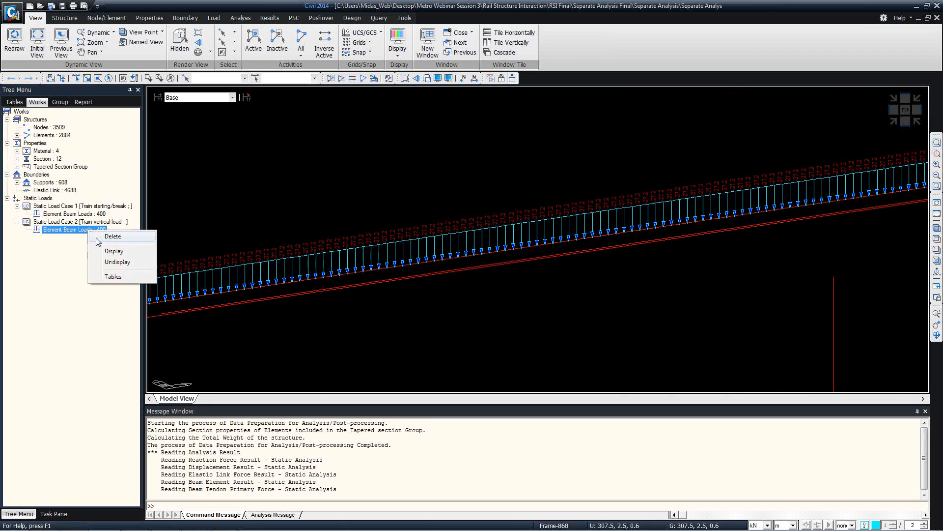
left_click(113, 265)
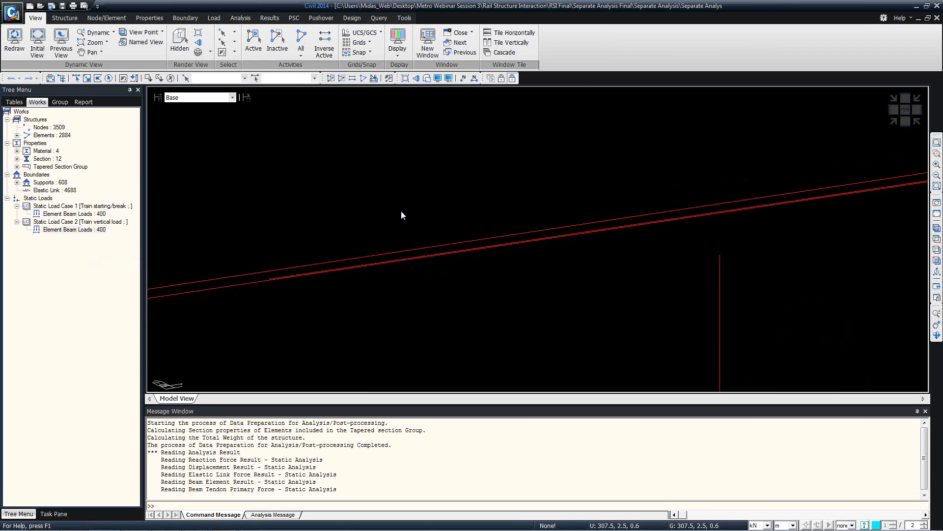
key("ctrl+e")
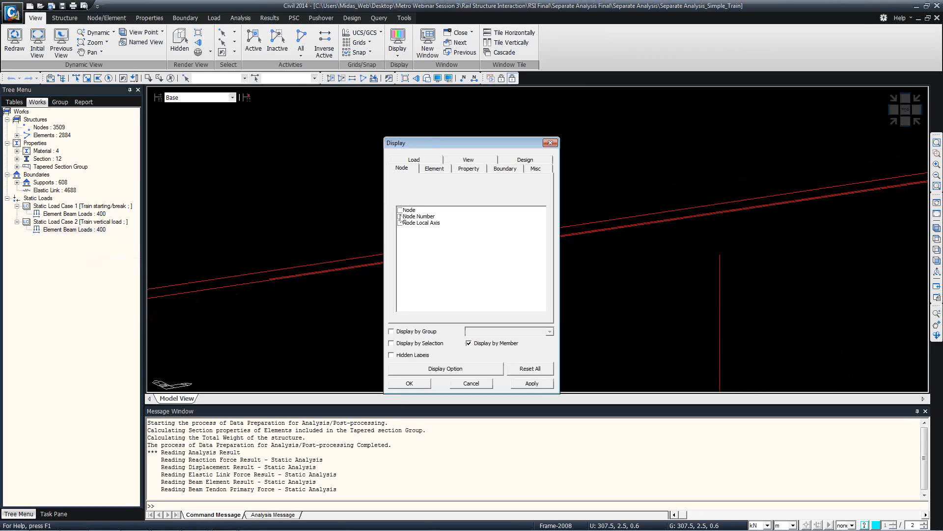
left_click(489, 384)
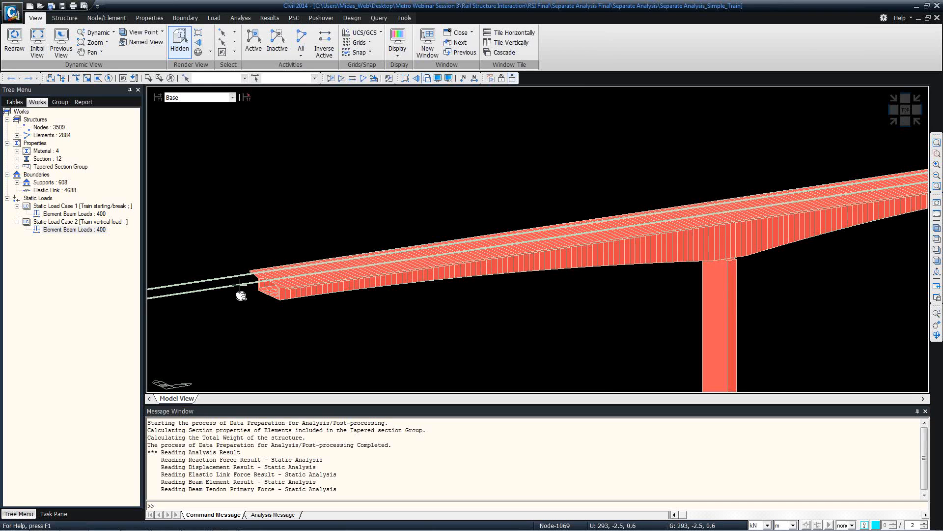
- Examine the rails and the box girder up close at the start of the bridge deck
scroll(240, 284, "up", 4)
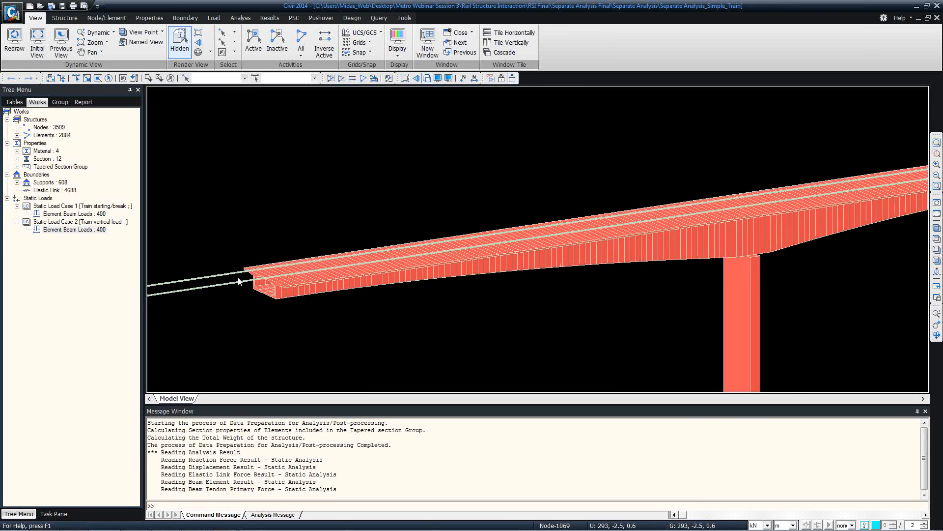
scroll(238, 281, "up", 5)
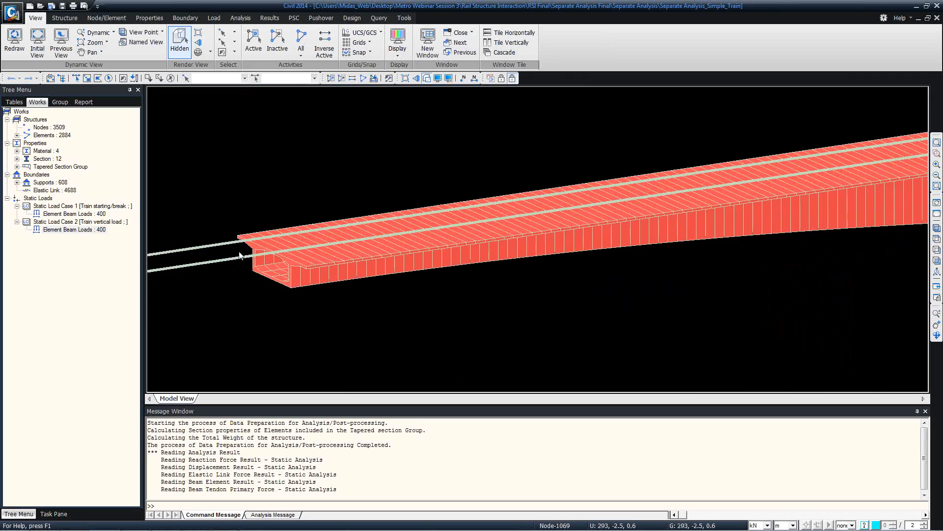
scroll(239, 256, "up", 5)
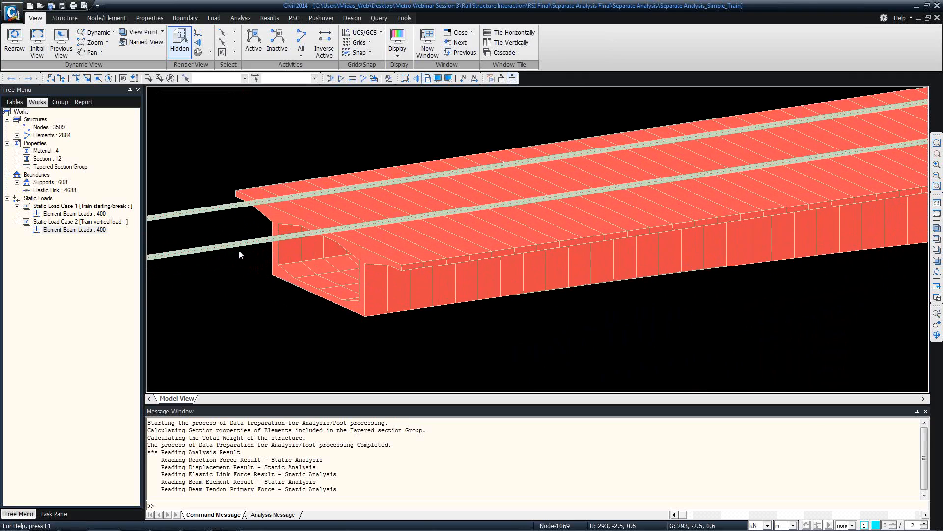
scroll(240, 254, "up", 8)
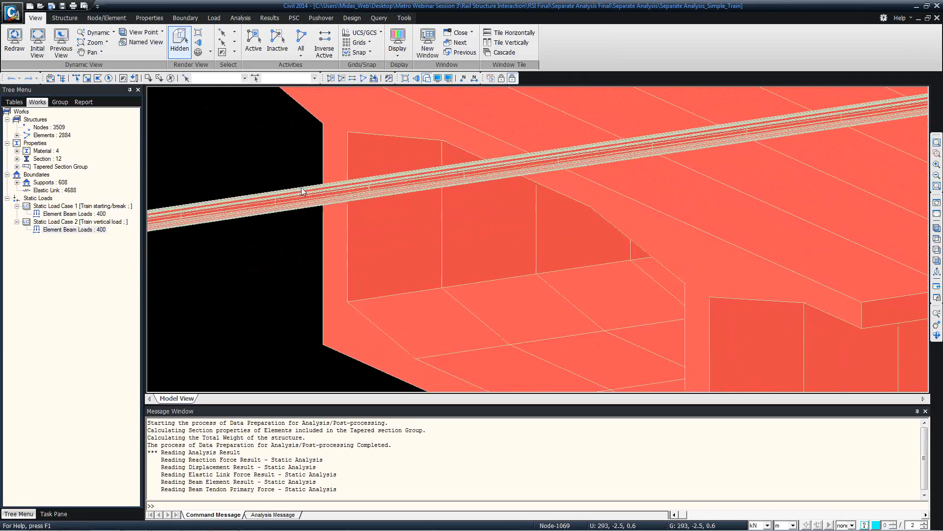
scroll(302, 191, "up", 2)
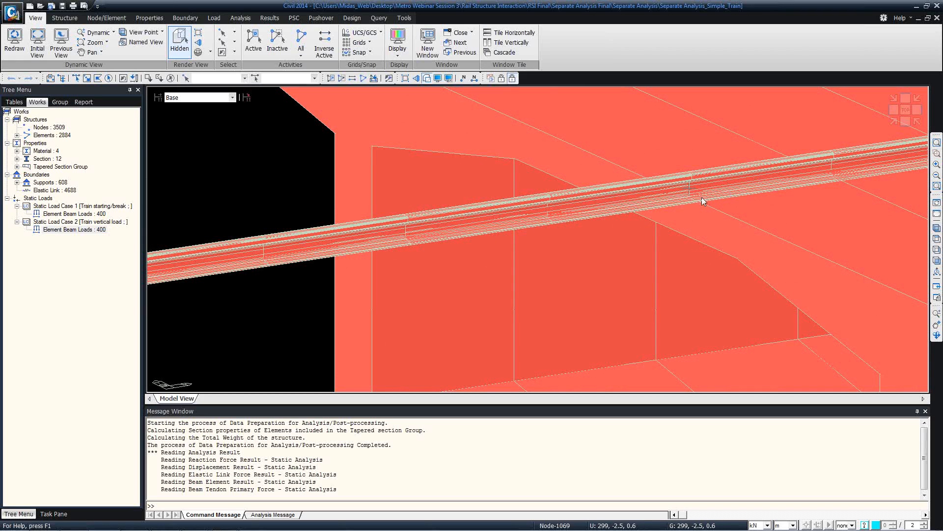
- Examine a single rail up close where it crosses the end face of the box girder, and compare it with the wider deck
scroll(455, 220, "up", 2)
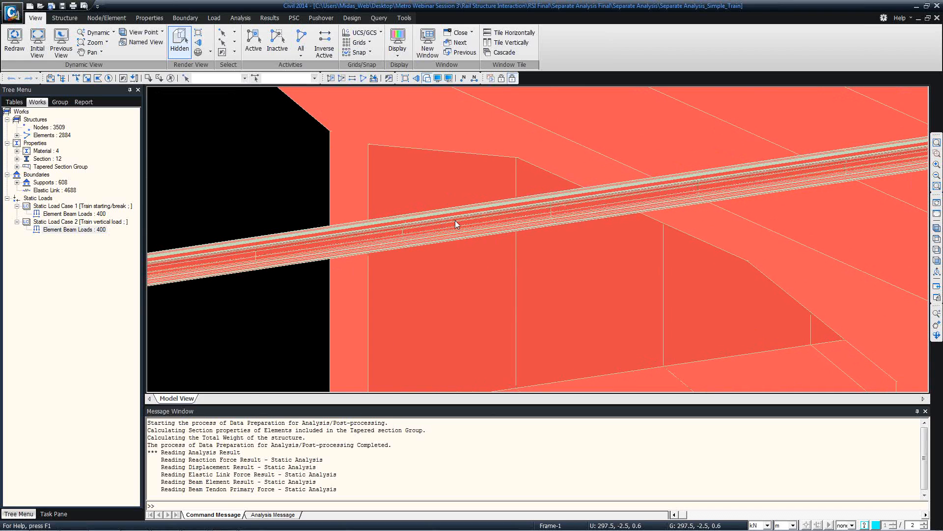
scroll(456, 221, "up", 3)
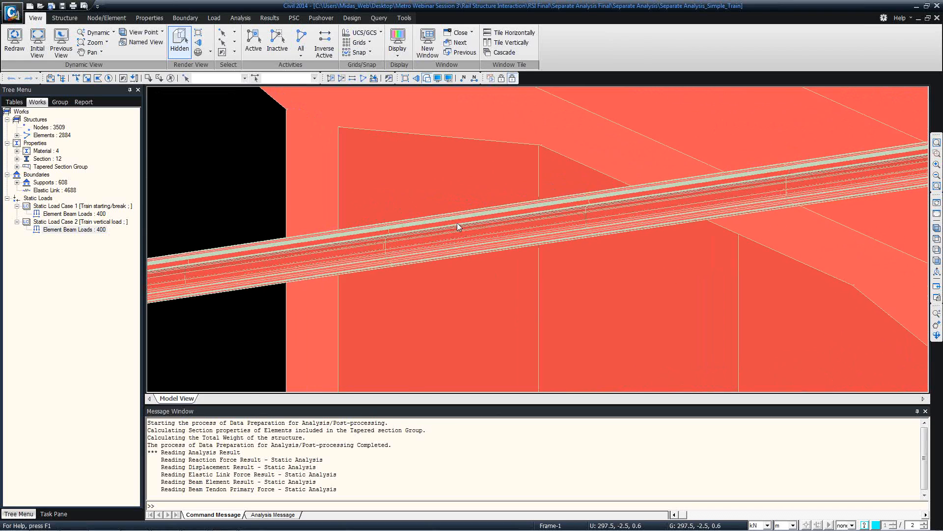
scroll(457, 224, "up", 3)
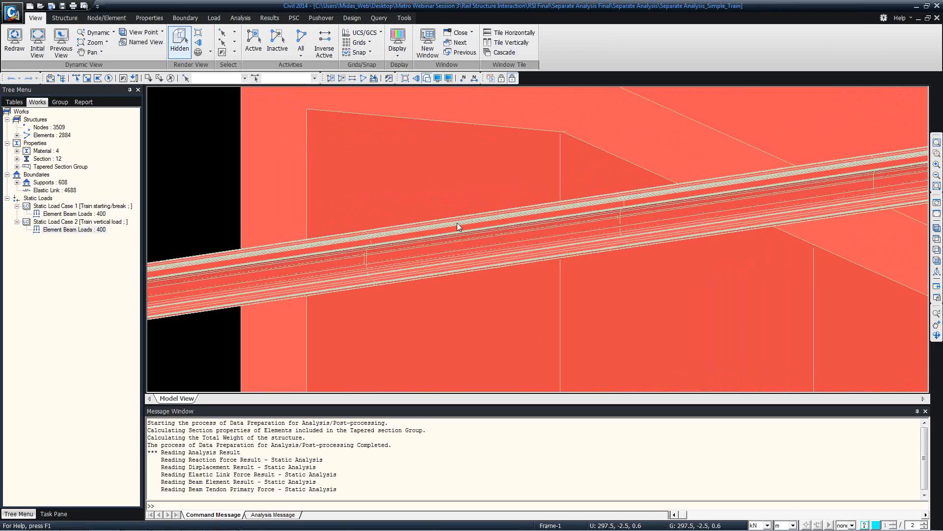
scroll(434, 240, "down", 4)
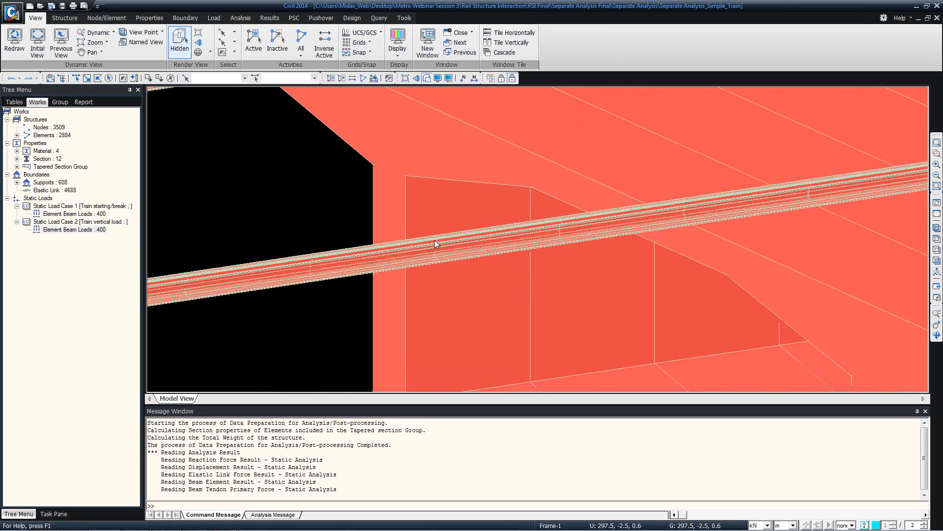
scroll(435, 240, "down", 4)
scroll(458, 262, "down", 3)
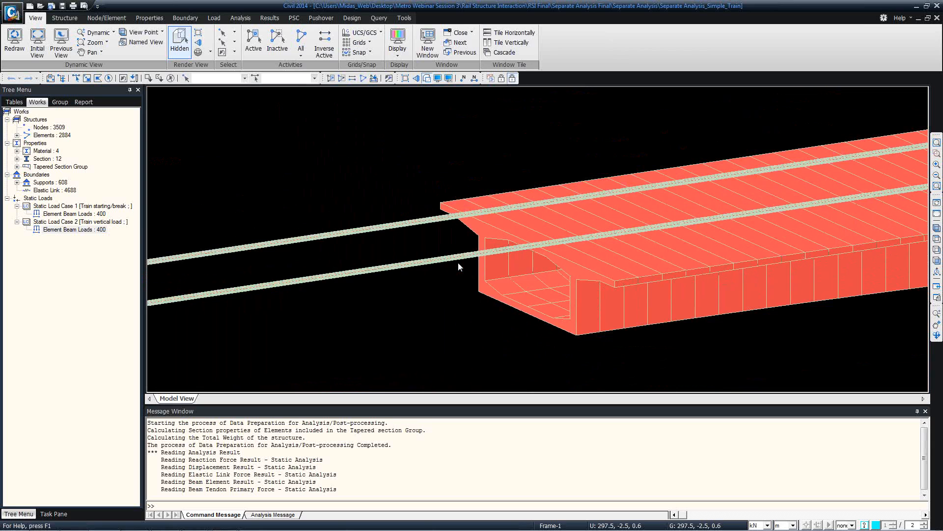
scroll(458, 262, "down", 3)
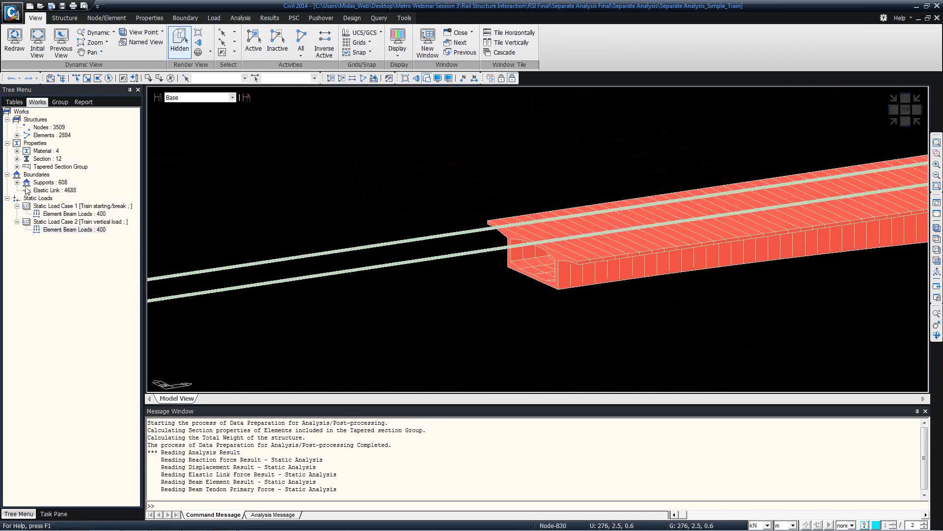
- Display the elastic links in the model and examine them along the track and at the end of the box girder
right_click(42, 191)
left_click(61, 212)
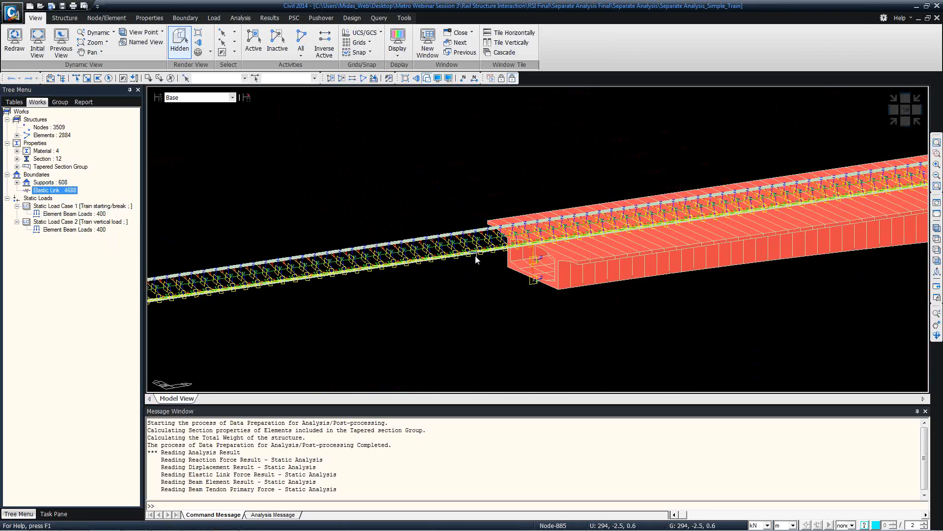
scroll(476, 255, "up", 1)
scroll(476, 255, "up", 5)
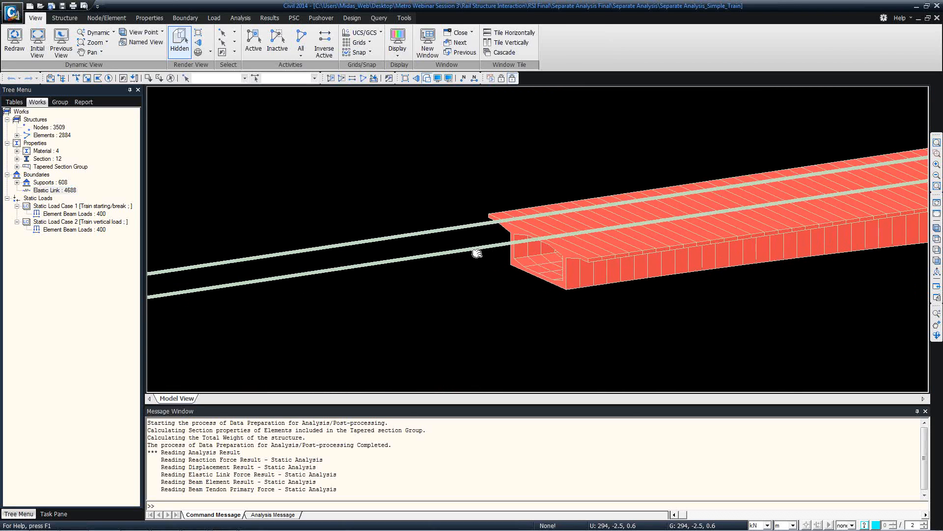
scroll(478, 254, "up", 3)
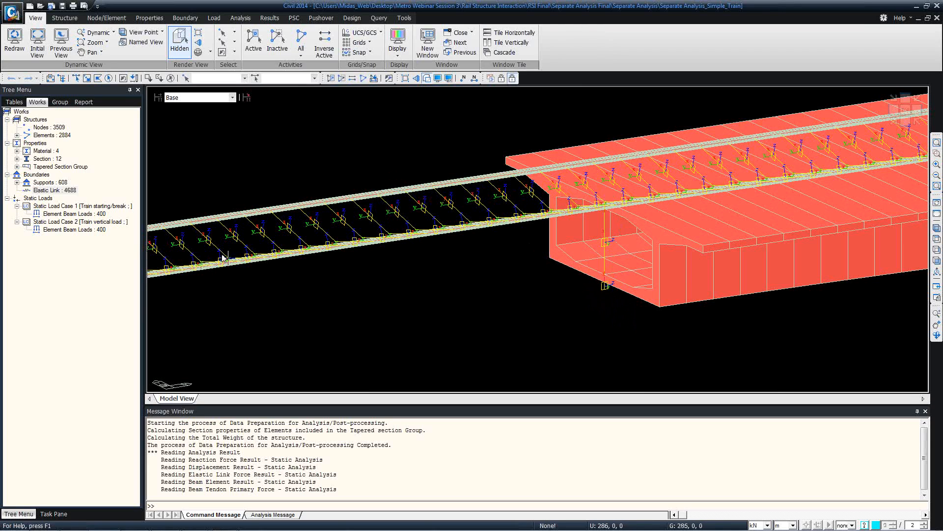
middle_click_drag(303, 272, 297, 290)
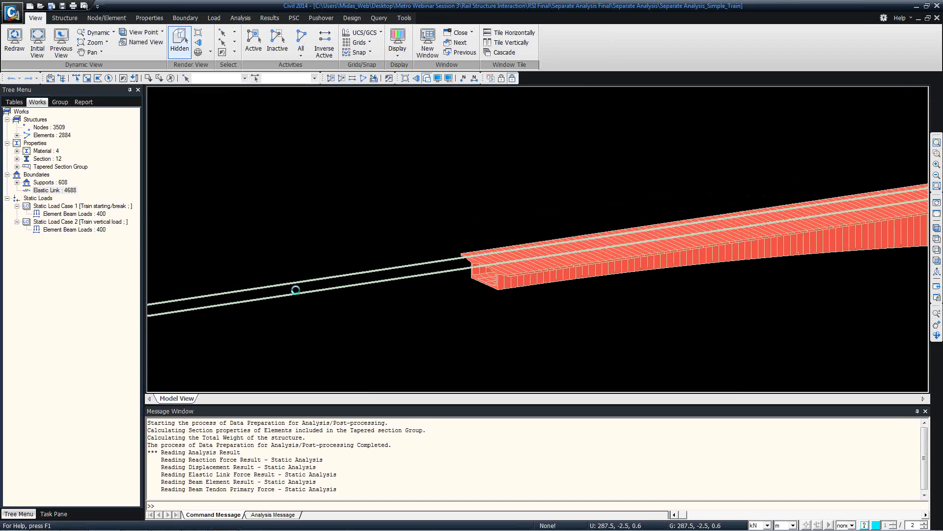
- Open the elastic link table and review the link types and stiffnesses from the last rows back to the first
right_click(53, 189)
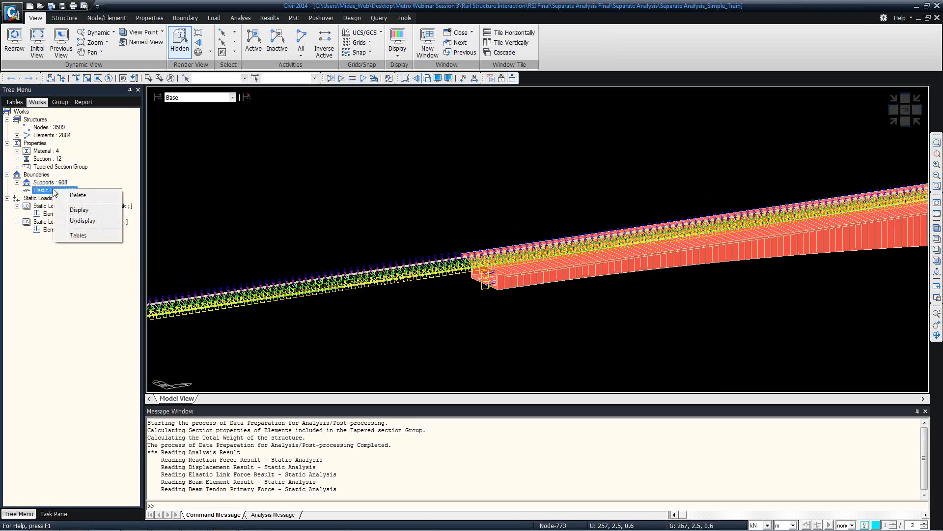
left_click(79, 235)
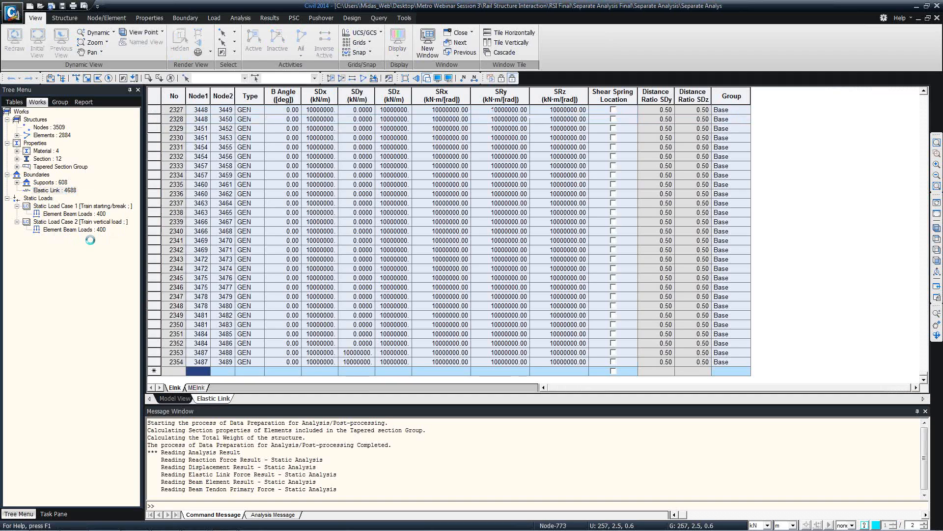
left_click(319, 204)
scroll(319, 211, "up", 20)
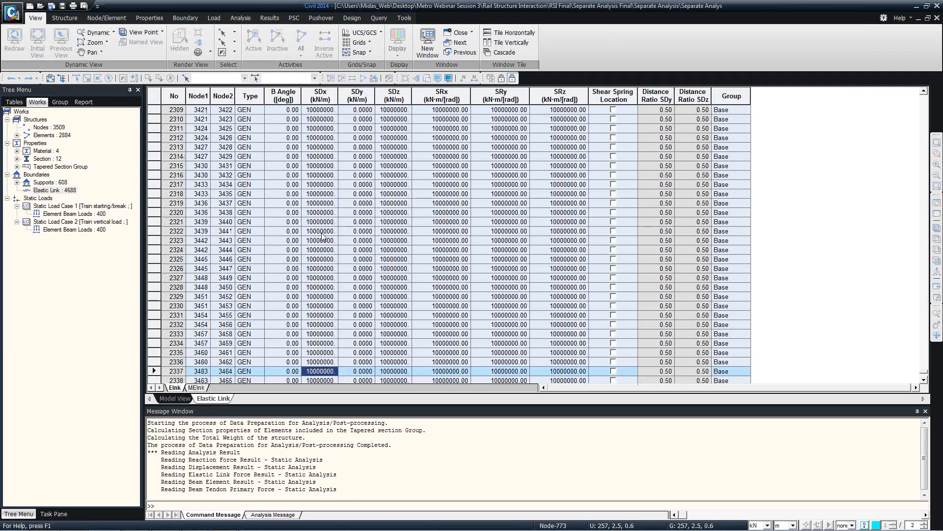
scroll(282, 247, "up", 20)
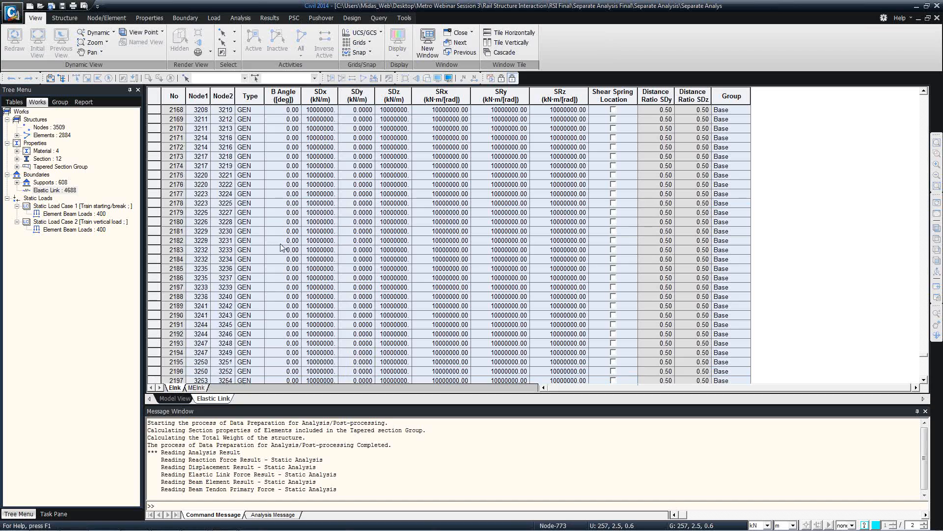
left_click_drag(923, 349, 921, 91)
left_click(256, 225)
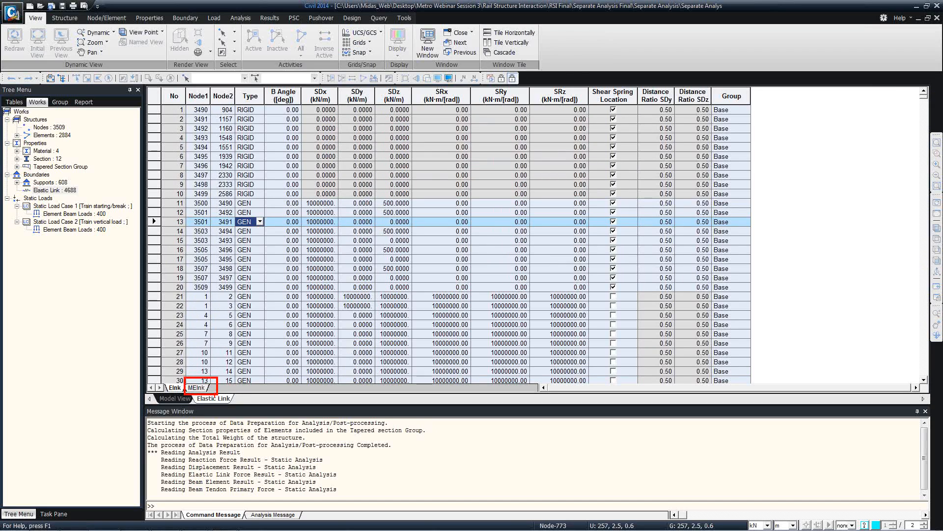
- Open the multi-linear elastic link table (MElnk) and review its displacement and force values from the end of the list to the bridge section
left_click(192, 388)
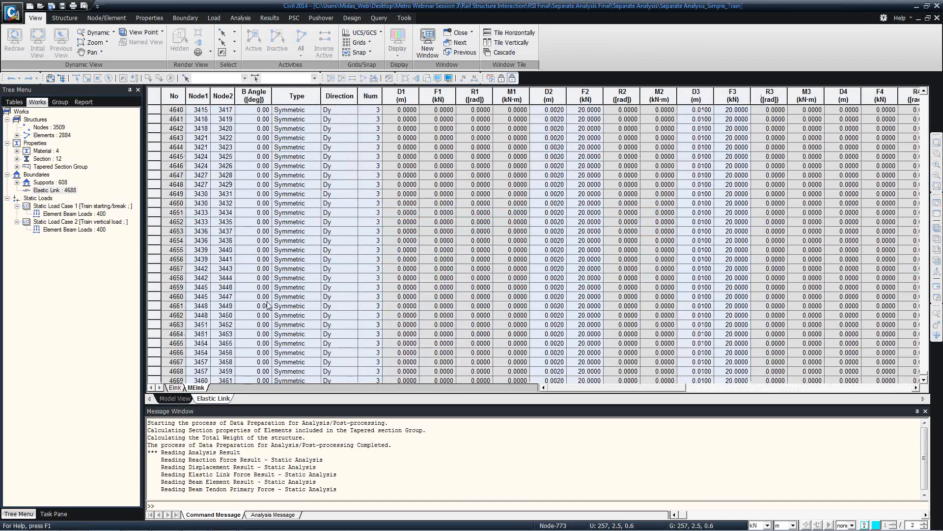
scroll(268, 305, "up", 20)
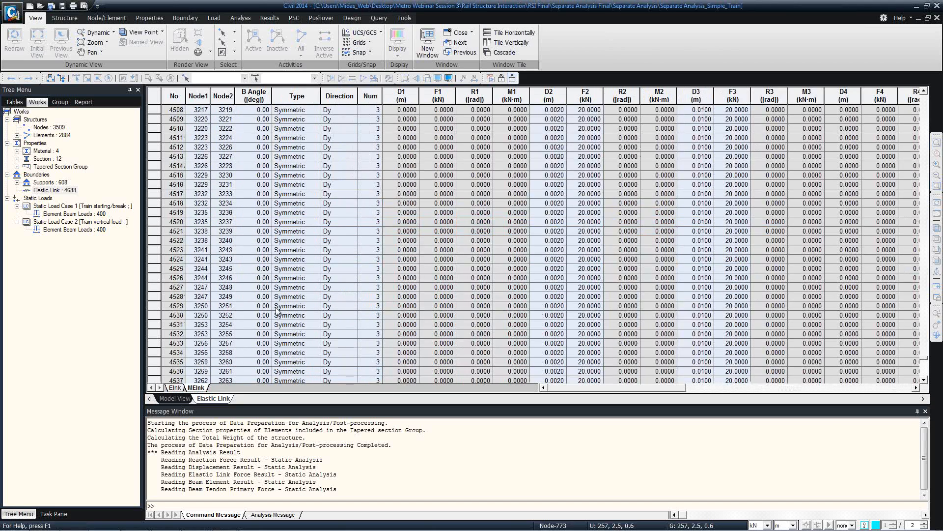
scroll(277, 311, "up", 20)
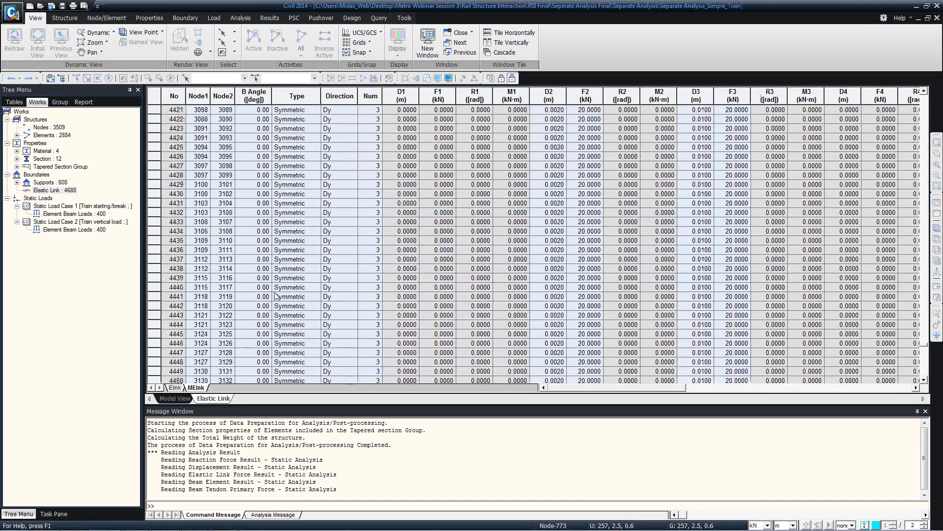
scroll(276, 296, "up", 2)
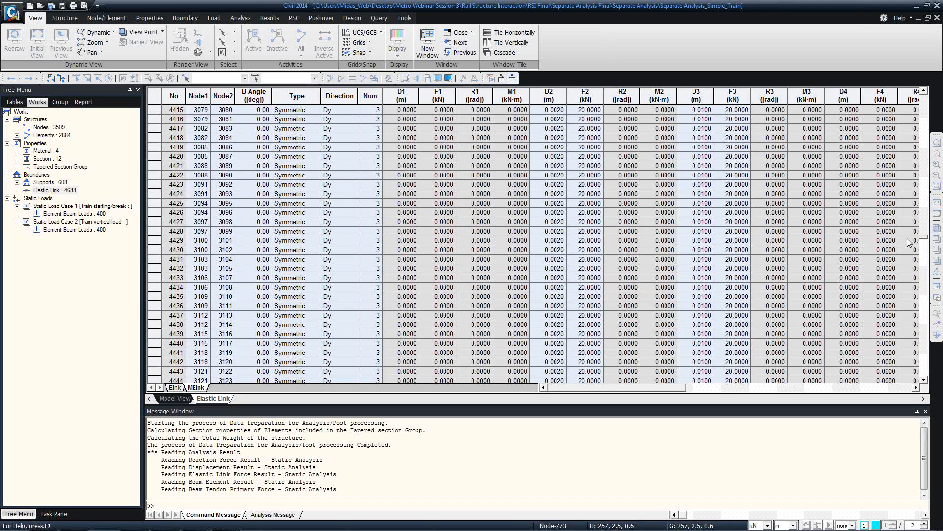
left_click_drag(923, 236, 923, 222)
scroll(575, 268, "up", 20)
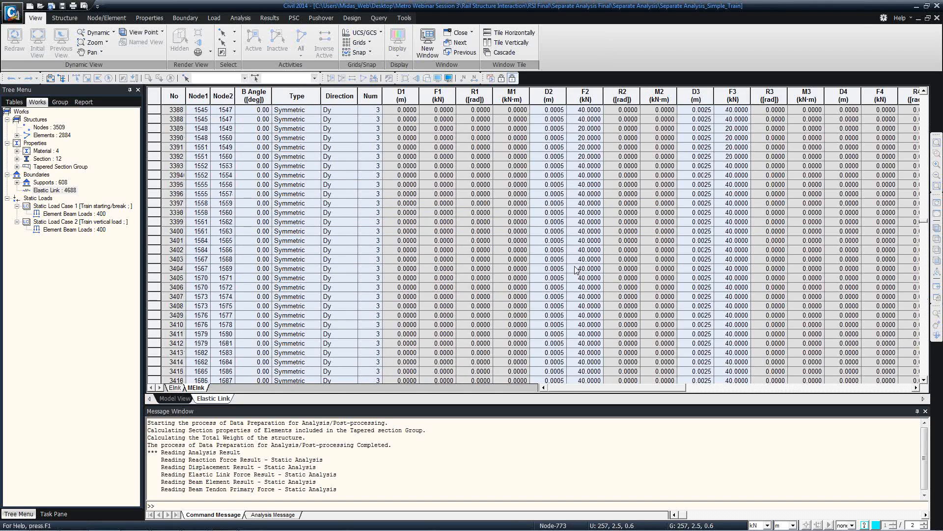
scroll(575, 269, "up", 20)
- Highlight the alternate multi-linear link rows 3325, 3327 and 3329 to inspect their F2 forces
left_click(582, 120)
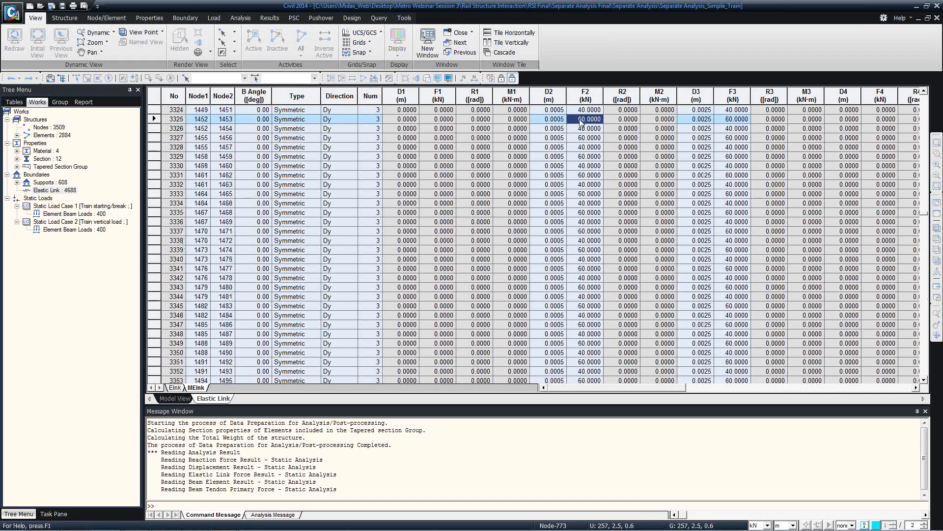
scroll(589, 148, "up", 5)
left_click(156, 259)
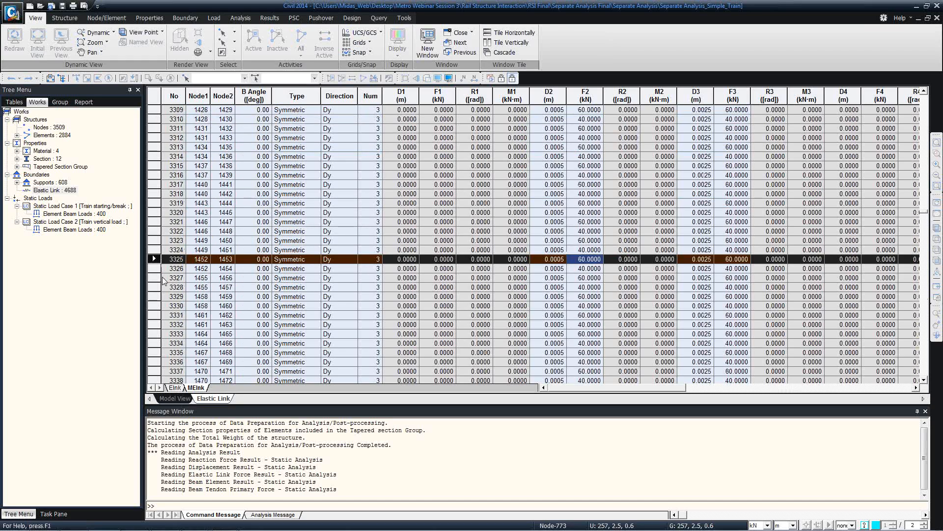
left_click(157, 277, "ctrl")
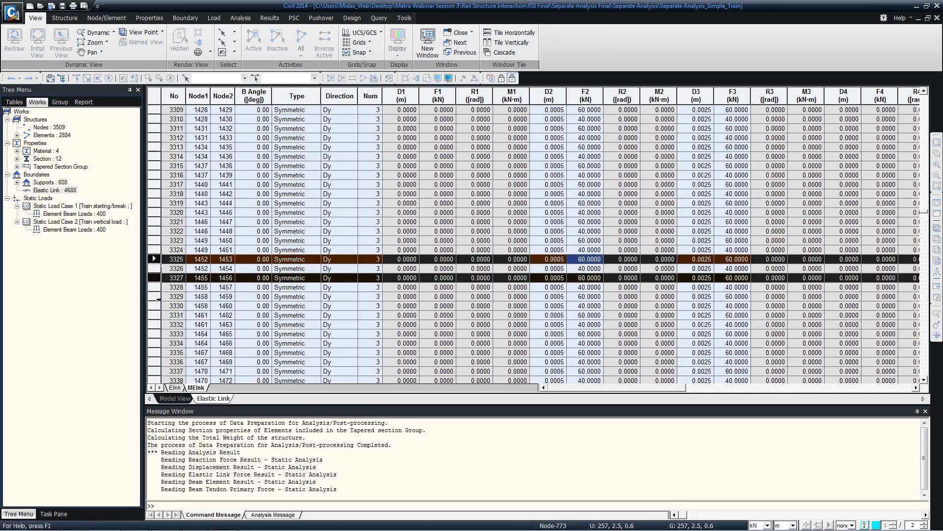
left_click(157, 296, "ctrl")
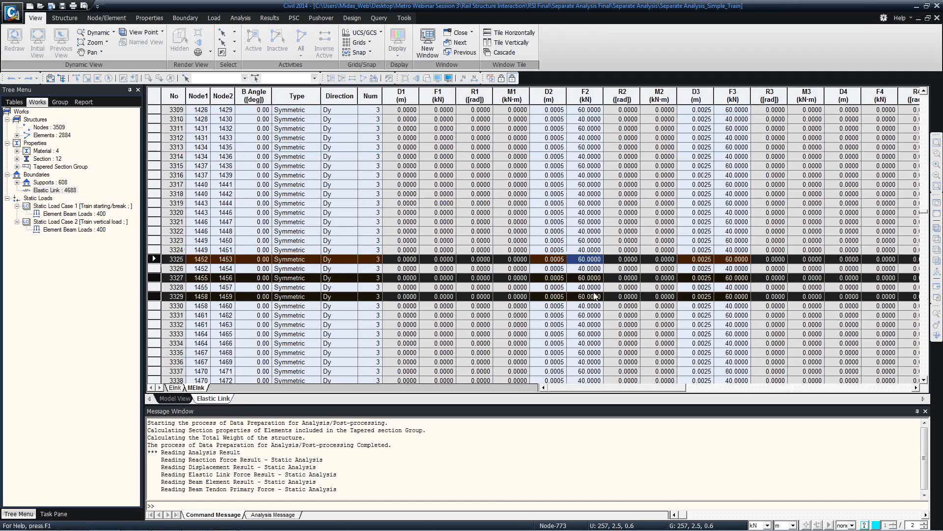
left_click(581, 261)
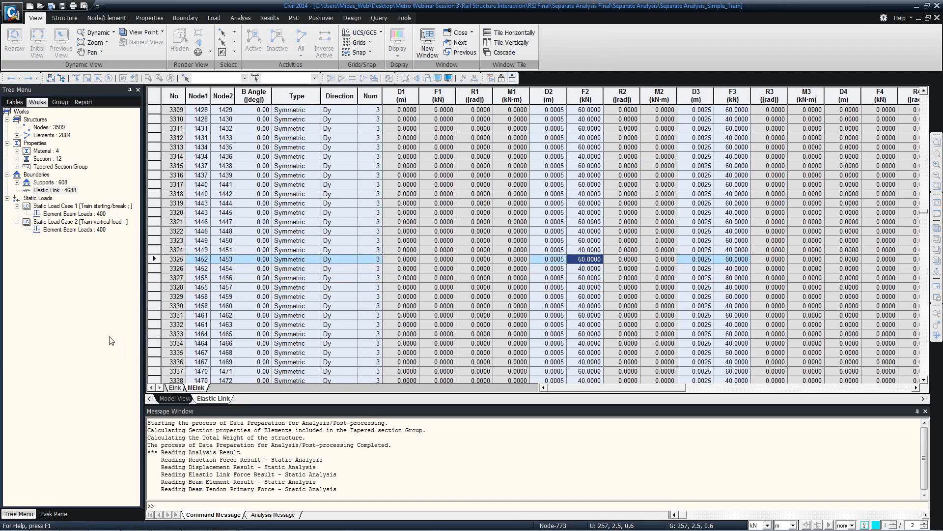
left_click(154, 258)
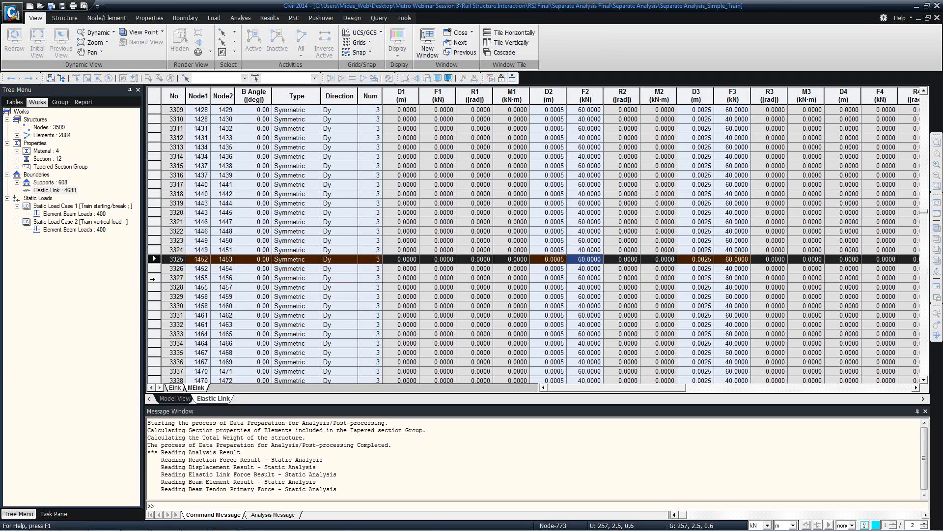
left_click(153, 279, "ctrl")
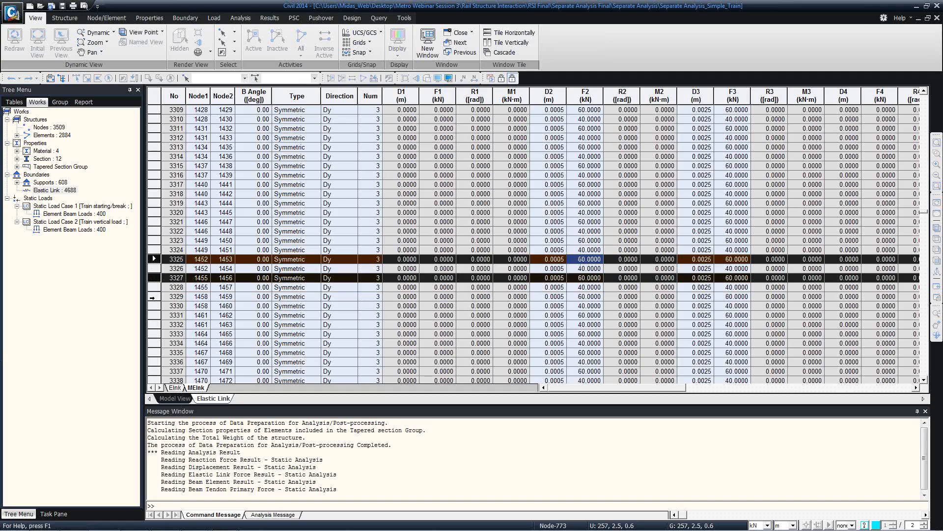
left_click(153, 298, "ctrl")
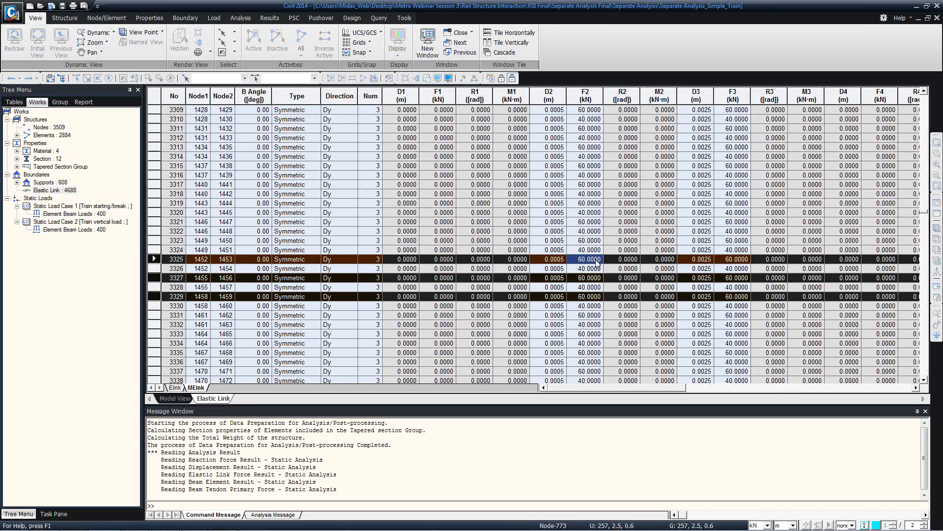
- Examine the F2 forces of the multi-linear links from row 3322, then from the start of the table down through the following rows
left_click(577, 232)
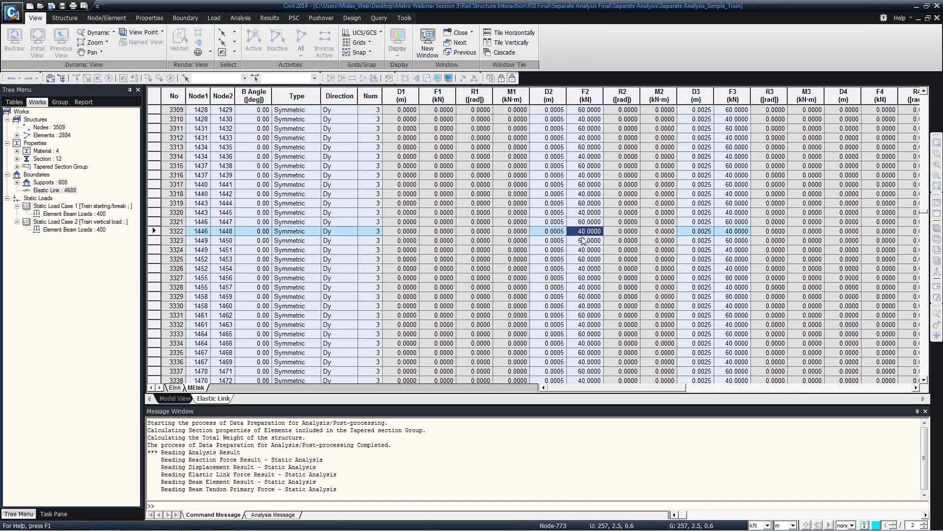
scroll(579, 228, "up", 6)
left_click_drag(925, 210, 925, 94)
left_click(596, 194)
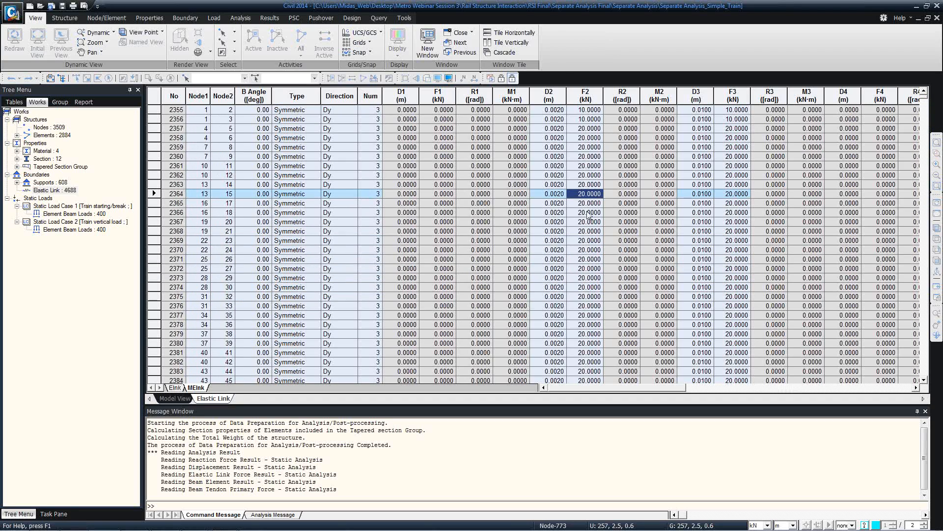
left_click(590, 213)
left_click(588, 224)
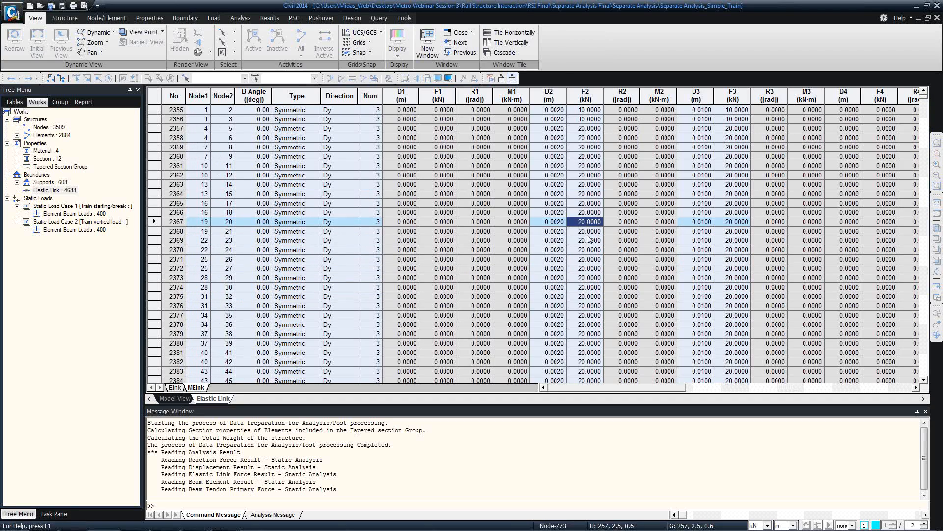
left_click(588, 240)
left_click(590, 251)
left_click(585, 229)
left_click(578, 194)
left_click(578, 211)
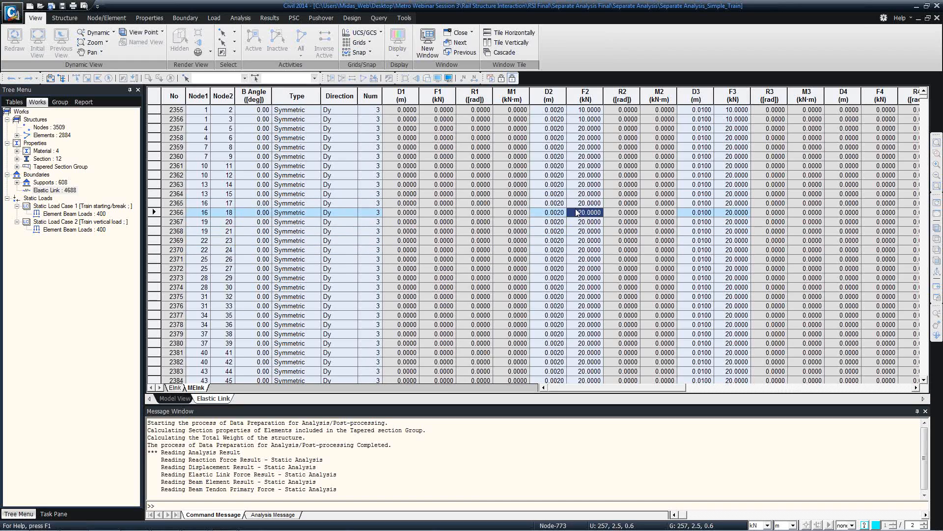
left_click(579, 221)
left_click(586, 239)
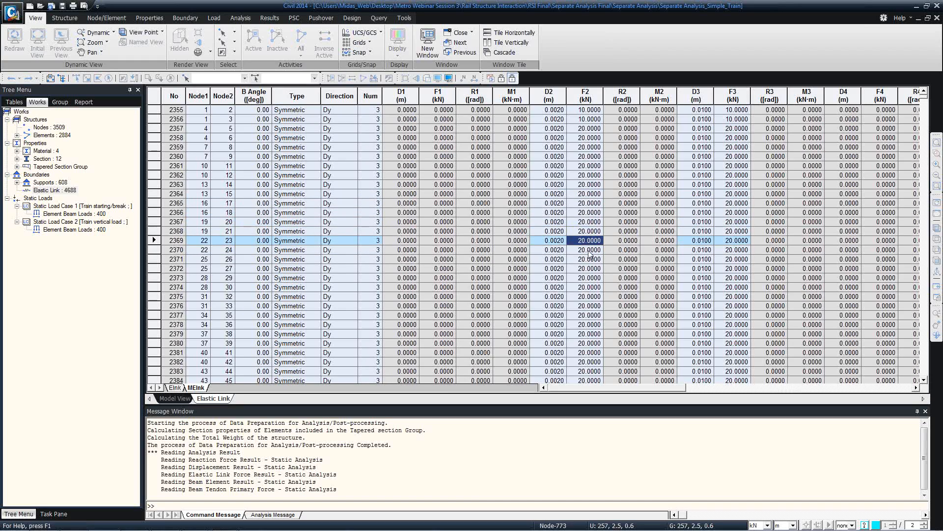
left_click(589, 251)
scroll(589, 246, "down", 2)
left_click(590, 231)
scroll(589, 231, "down", 5)
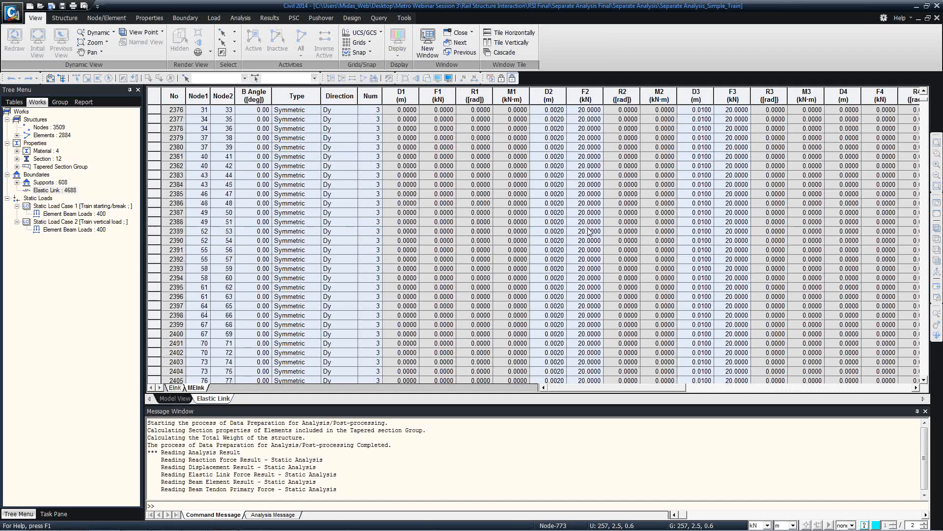
scroll(590, 231, "down", 20)
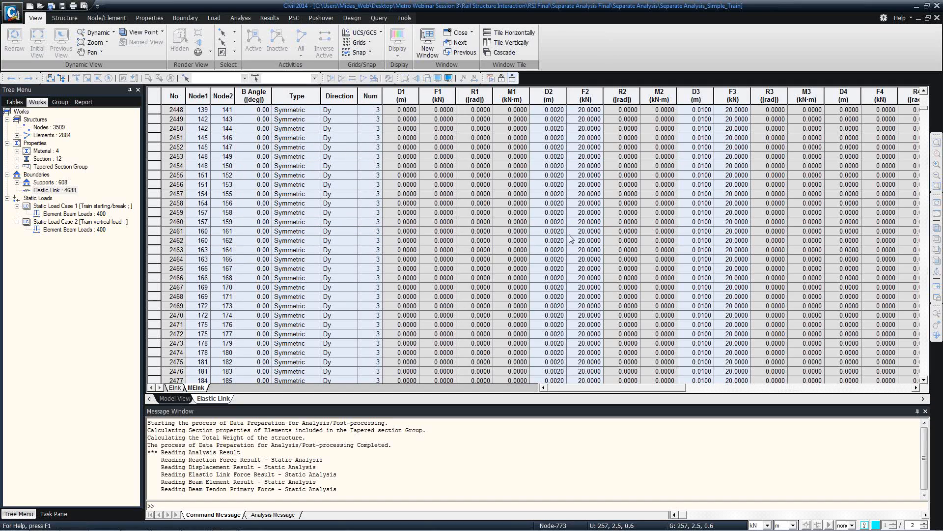
- Examine the F2 forces of the multi-linear elastic links from row 2448 down through row 2855
scroll(583, 225, "down", 20)
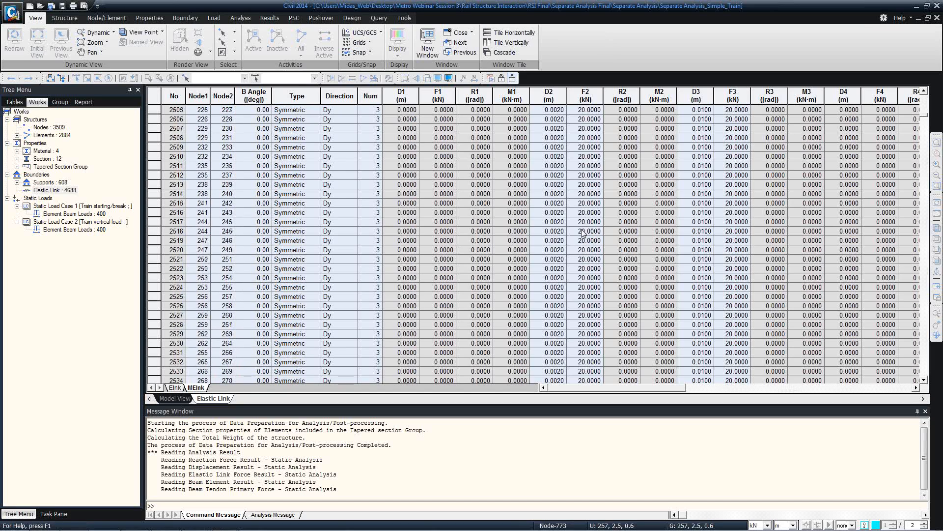
scroll(604, 258, "down", 20)
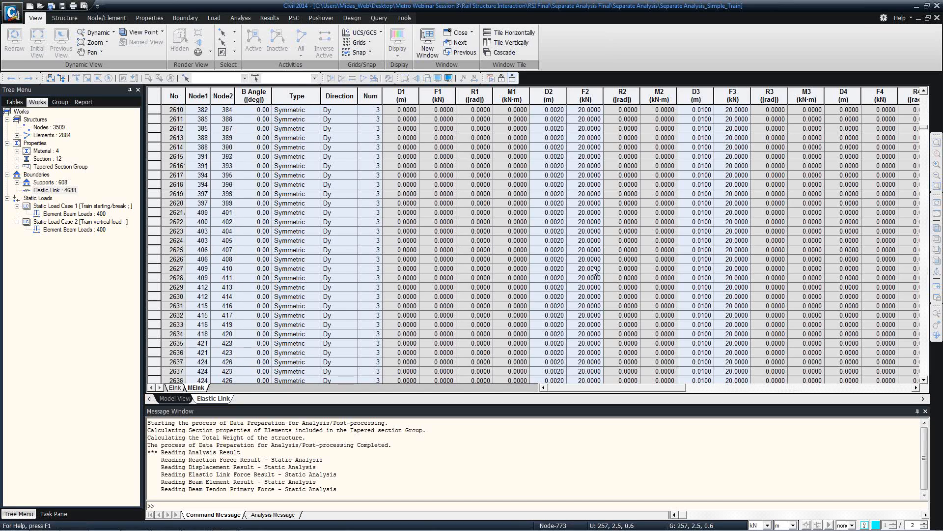
left_click(587, 268)
scroll(585, 302, "down", 20)
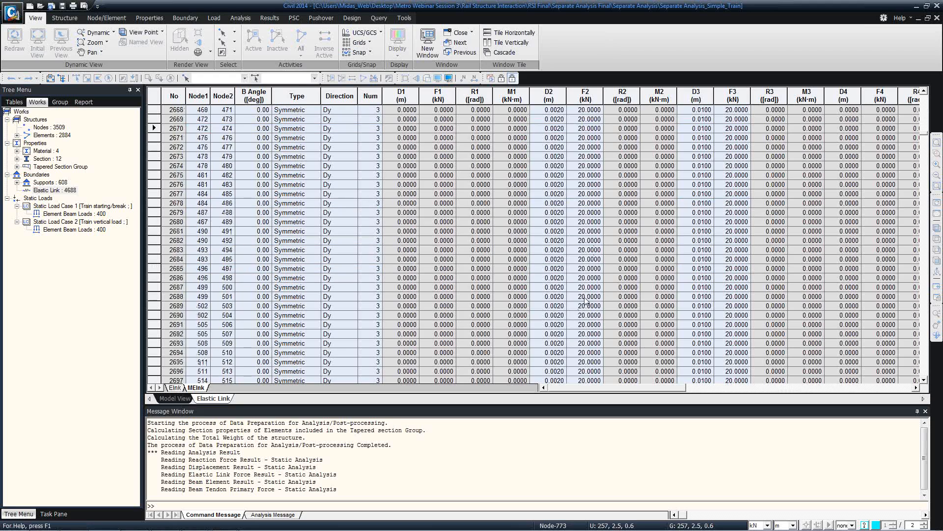
scroll(572, 312, "down", 20)
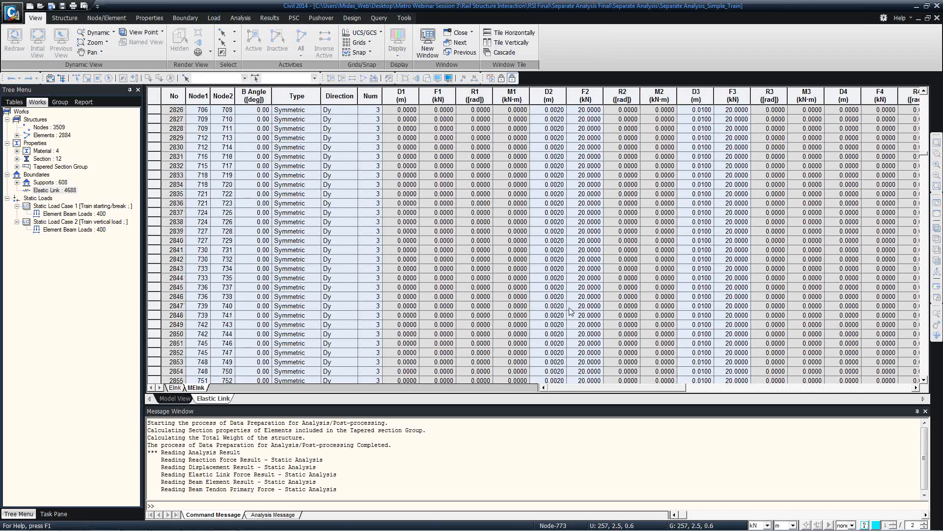
- Jump to the bridge section of the multi-linear link table and inspect the F2 forces of links 3267 and 3271
left_click_drag(920, 158, 893, 214)
left_click(593, 240)
key("Down")
key("Down")
key("Down")
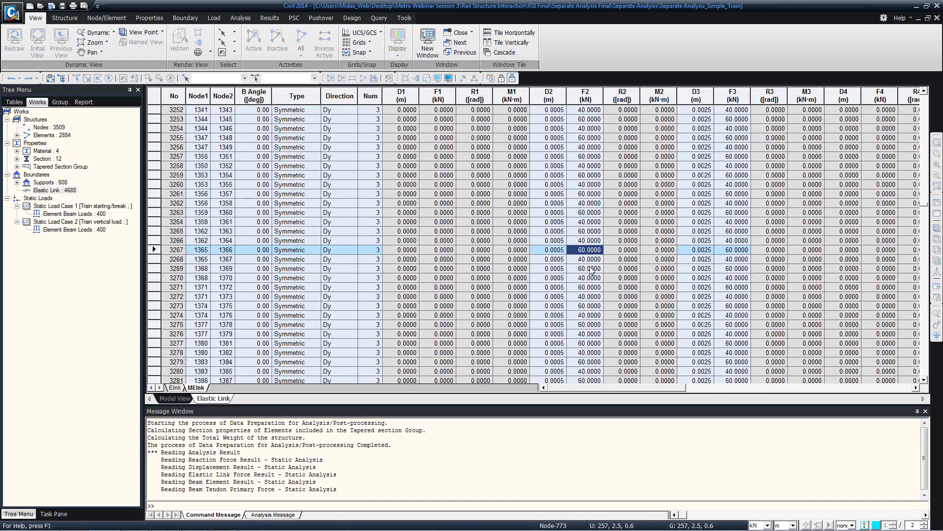
left_click(595, 288)
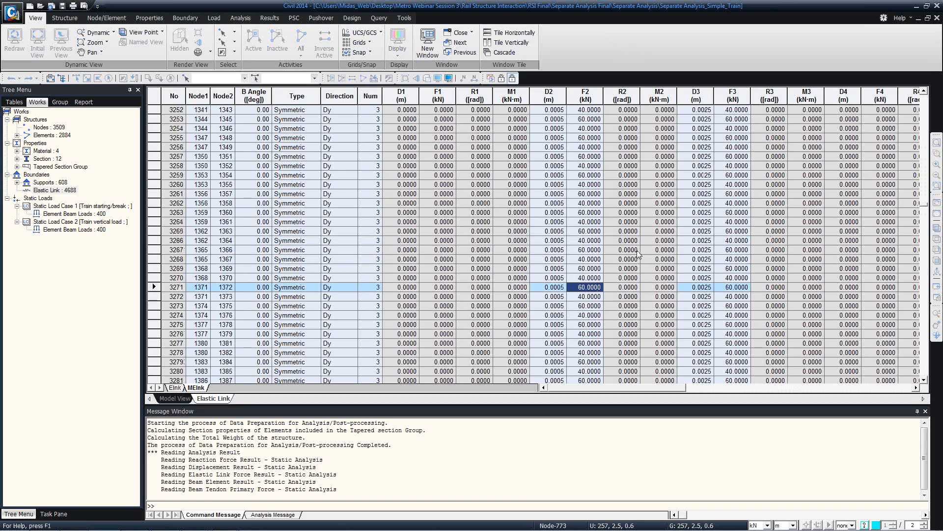
left_click(364, 306)
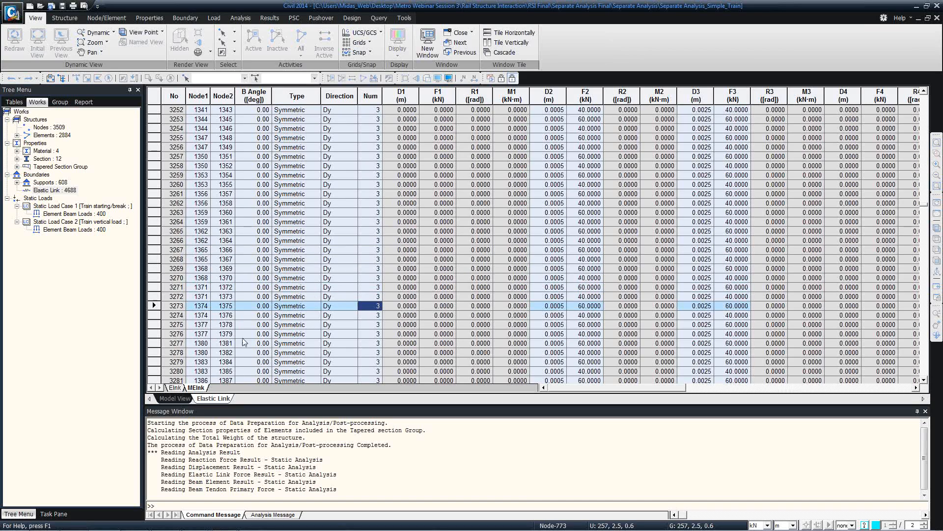
- Close the elastic link table and examine the junction between the deck and the pier in the 3D model
right_click(210, 400)
left_click(238, 416)
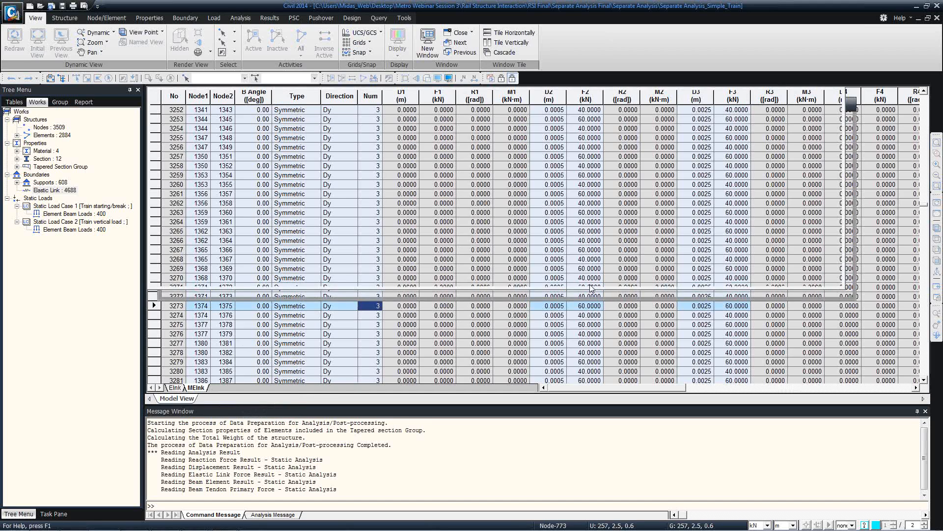
middle_click_drag(856, 250, 343, 280)
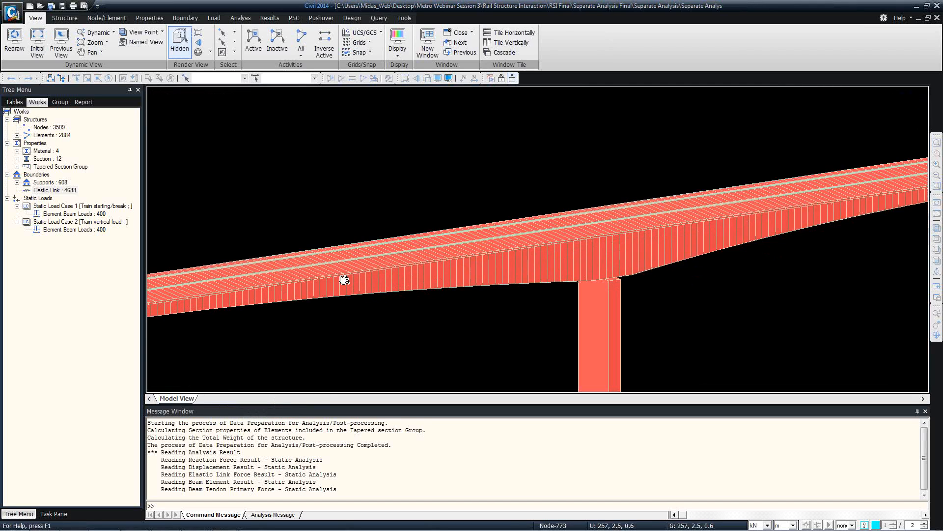
middle_click_drag(521, 273, 532, 258, "ctrl")
scroll(532, 257, "up", 5)
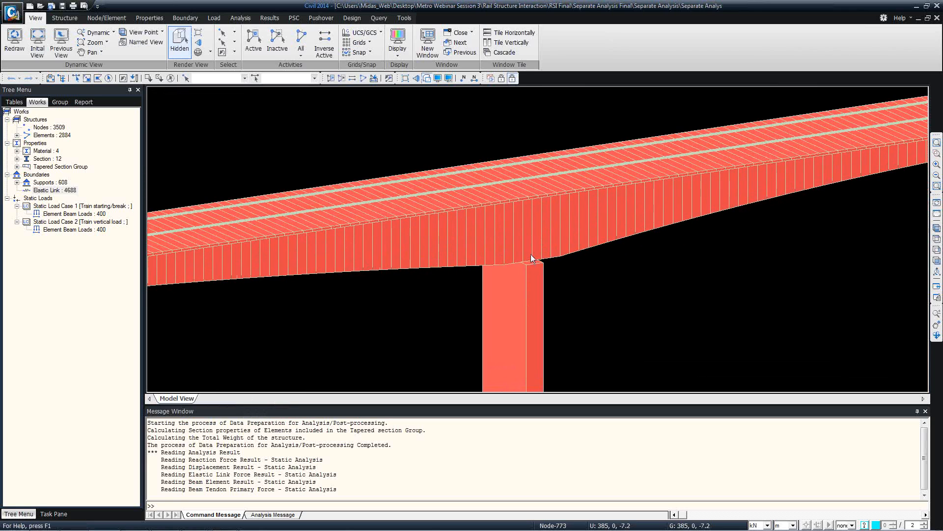
scroll(531, 244, "up", 1)
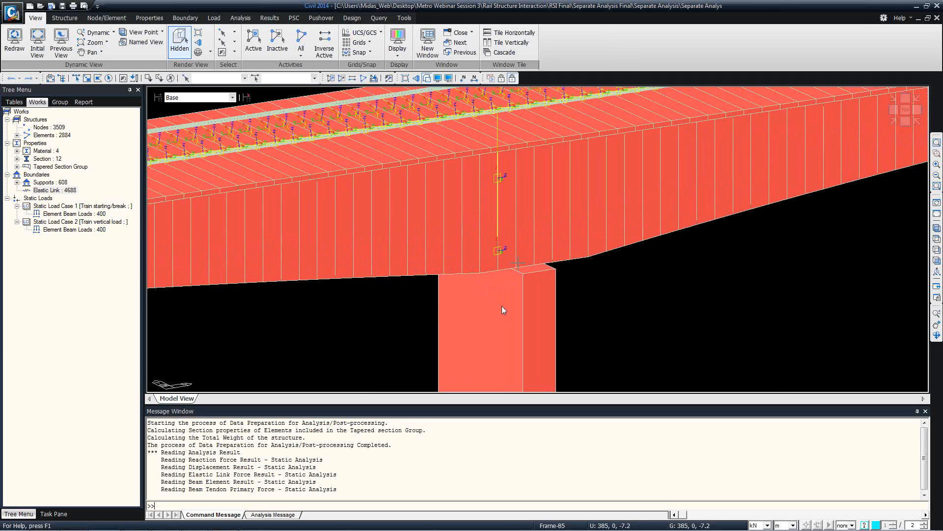
key("Return")
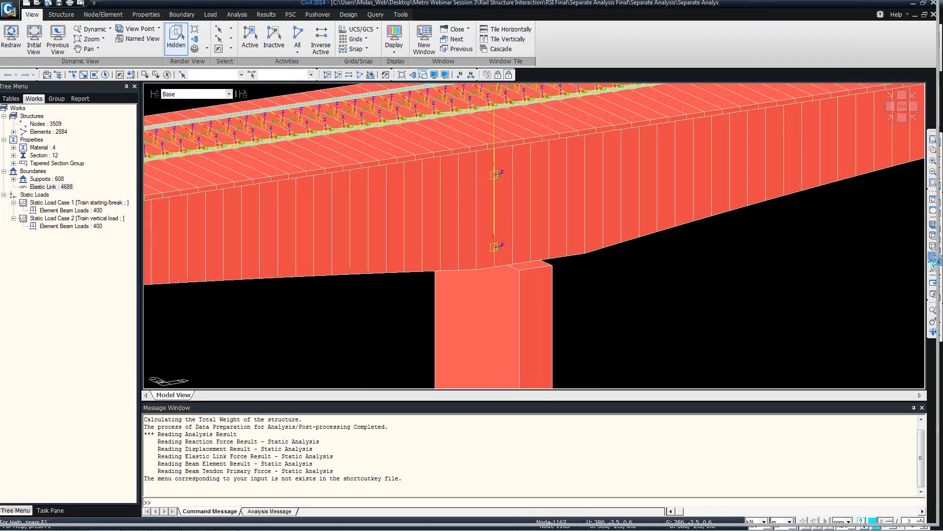
- Switch the model to the front view and inspect the haunched deck over the first pier
left_click(934, 258)
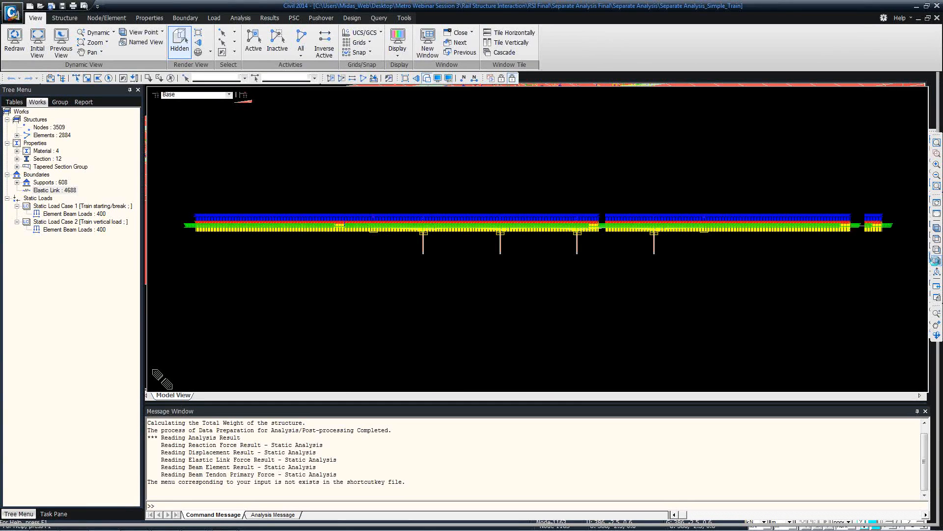
right_click(85, 216)
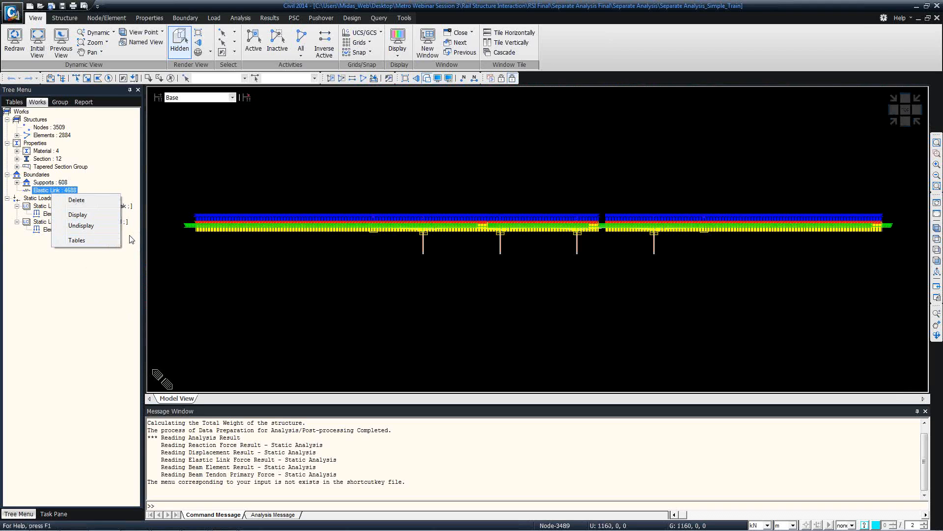
left_click(379, 256)
scroll(425, 239, "up", 3)
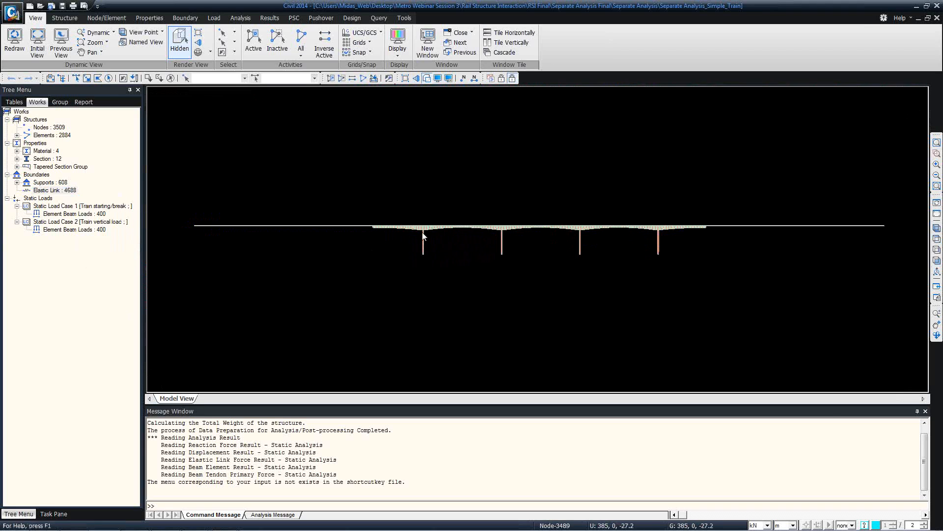
scroll(417, 232, "up", 5)
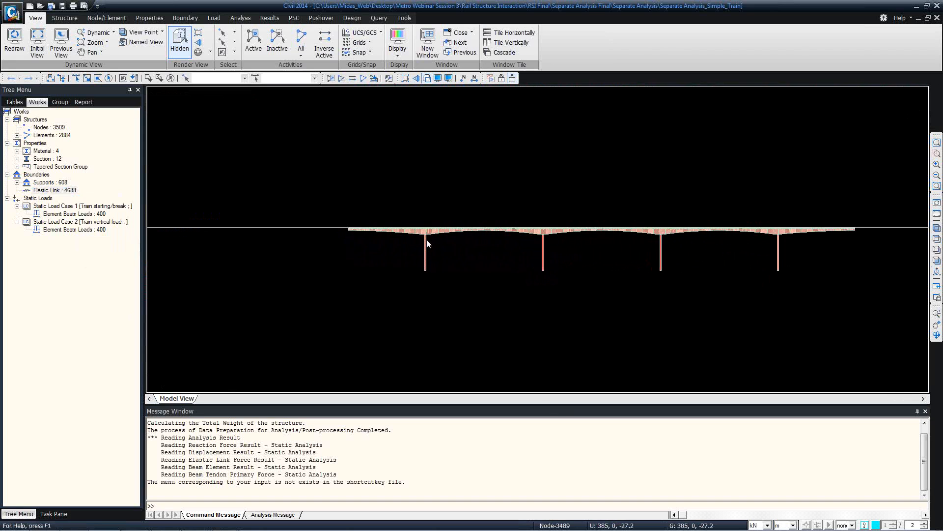
scroll(437, 240, "up", 5)
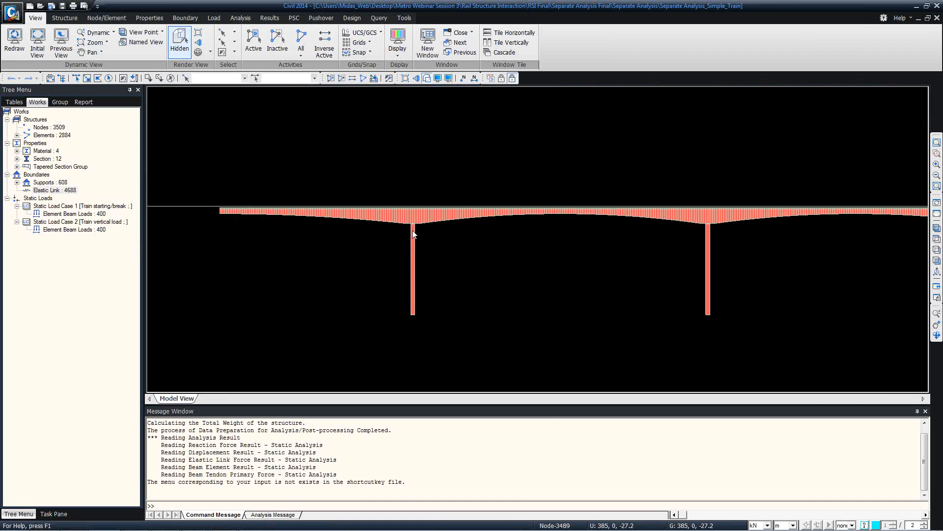
scroll(413, 229, "up", 8)
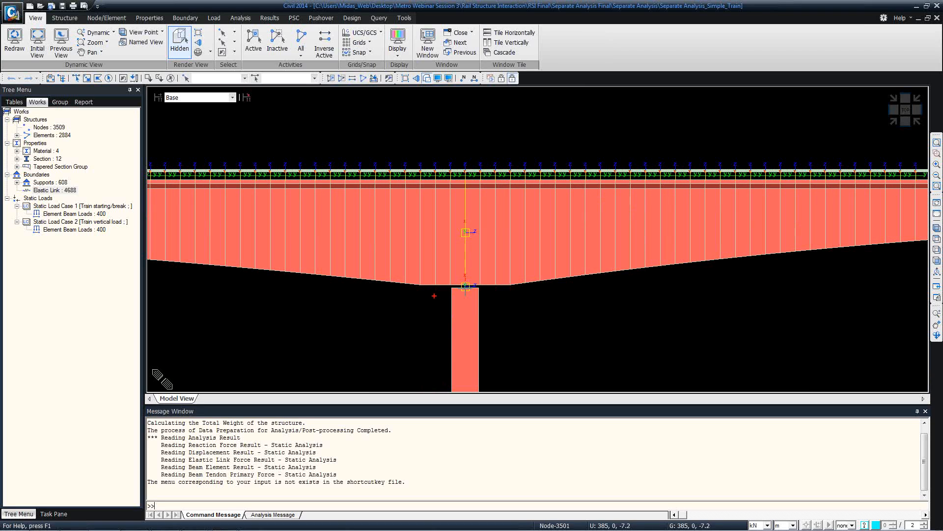
left_click_drag(419, 284, 418, 346, "shift")
left_click_drag(514, 283, 515, 355, "shift")
left_click_drag(426, 328, 509, 327, "shift")
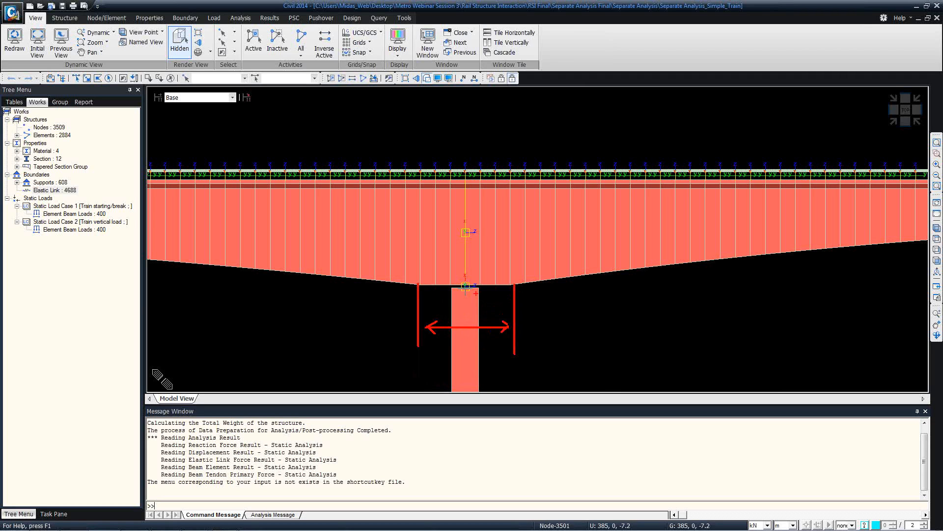
key("Escape")
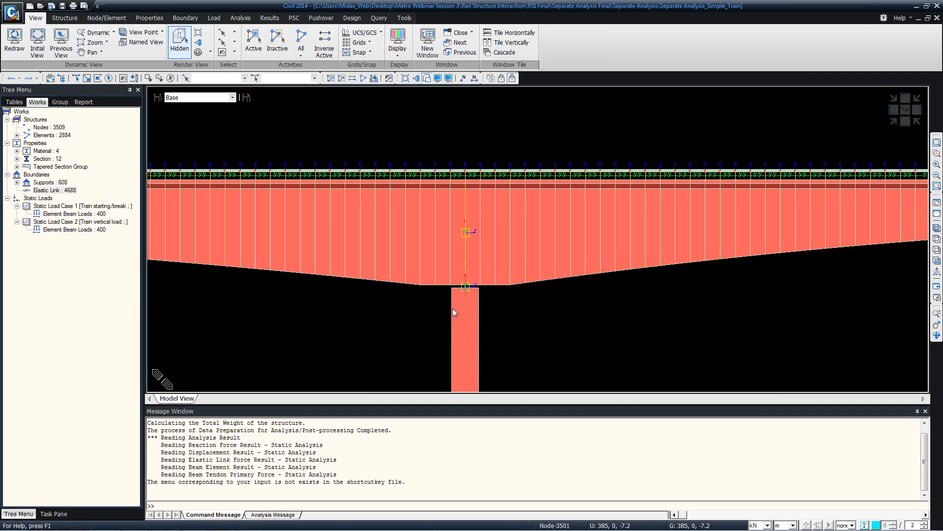
- Inspect the bearing link between the deck's underside and the top of the first pier close up
middle_click_drag(456, 304, 462, 262)
scroll(463, 295, "up", 1)
scroll(462, 262, "up", 1)
scroll(465, 266, "up", 1)
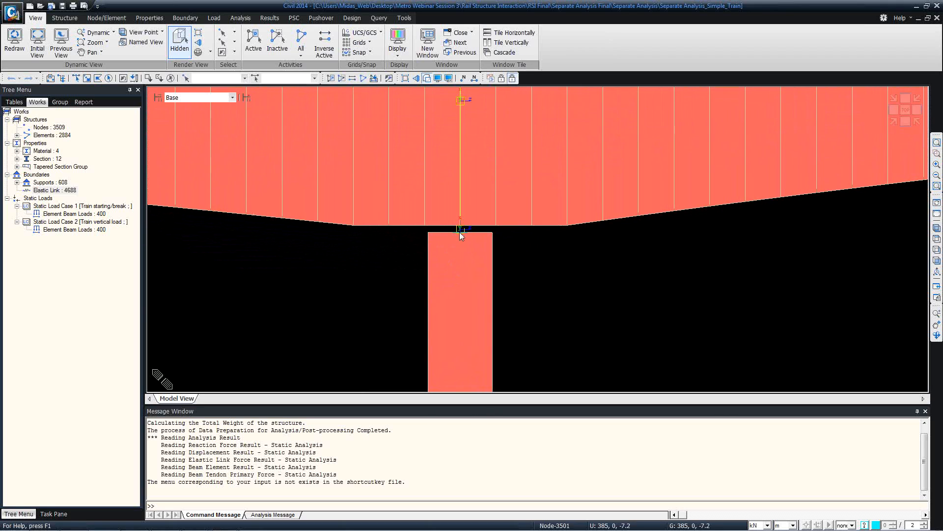
mouse_move(460, 236)
- Open the elastic link table and inspect the SDx stiffness of general links 2339, 2340 and 2342
right_click(47, 192)
right_click(47, 192)
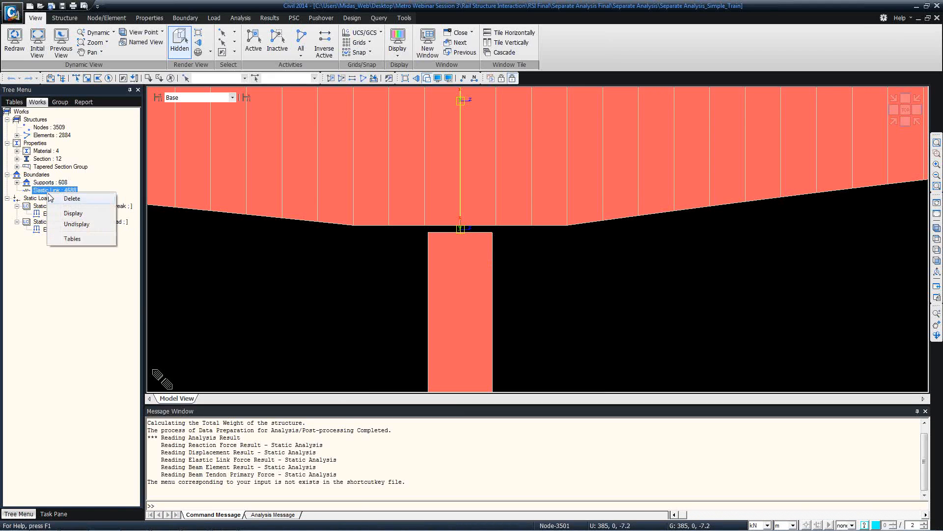
left_click(71, 239)
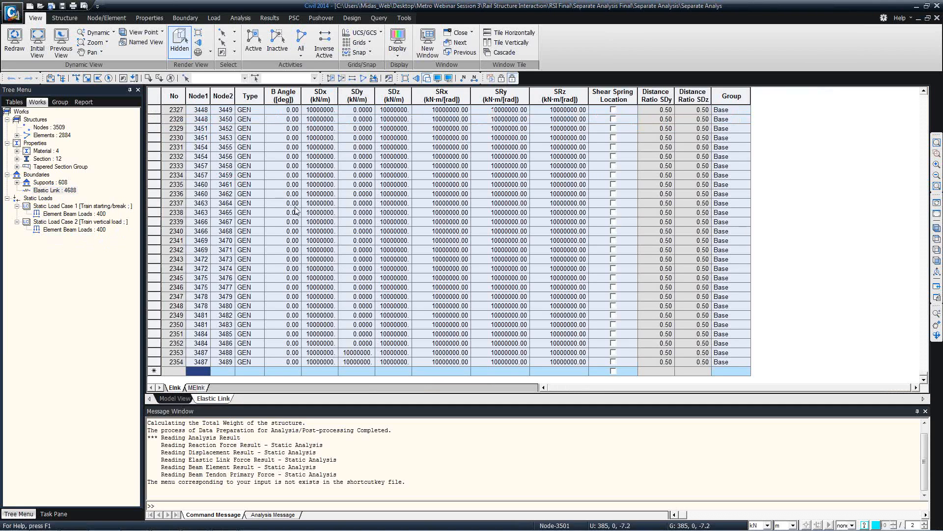
left_click(322, 223)
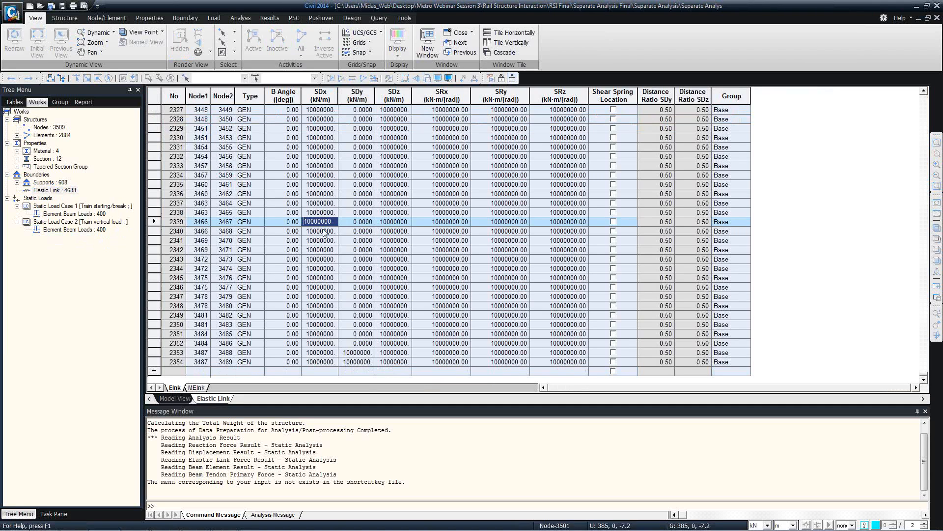
left_click(326, 233)
left_click(319, 250)
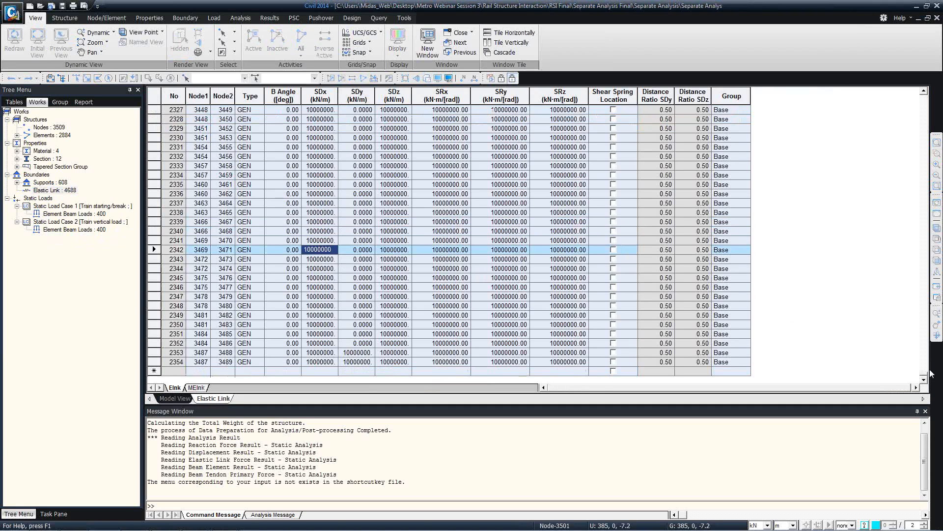
- Review the elastic link stiffnesses from the end of the table back to the rigid and bearing links in the first rows
left_click_drag(924, 374, 925, 162)
scroll(350, 218, "up", 20)
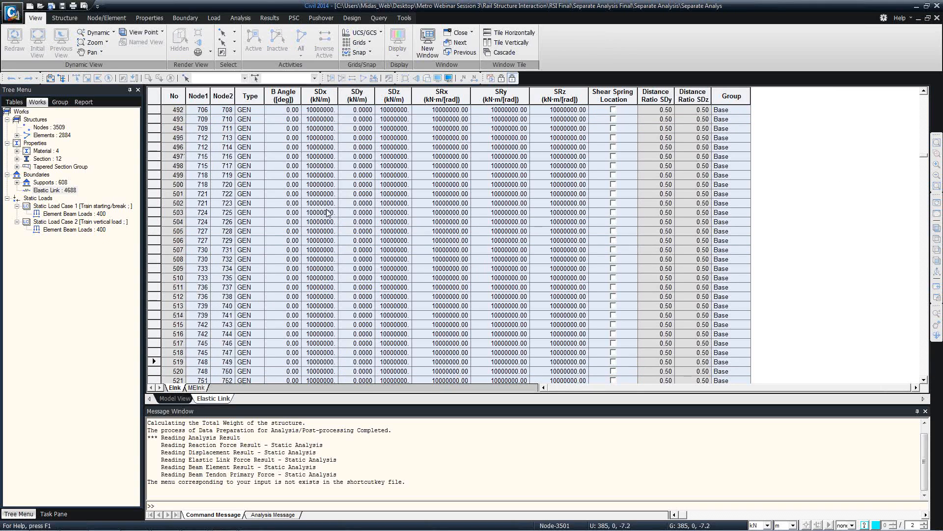
scroll(315, 173, "up", 20)
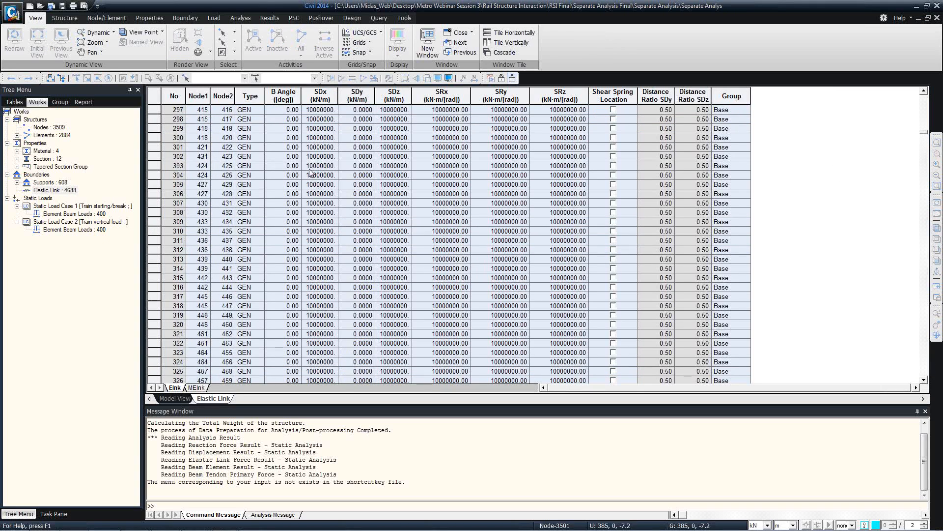
left_click_drag(926, 115, 925, 97)
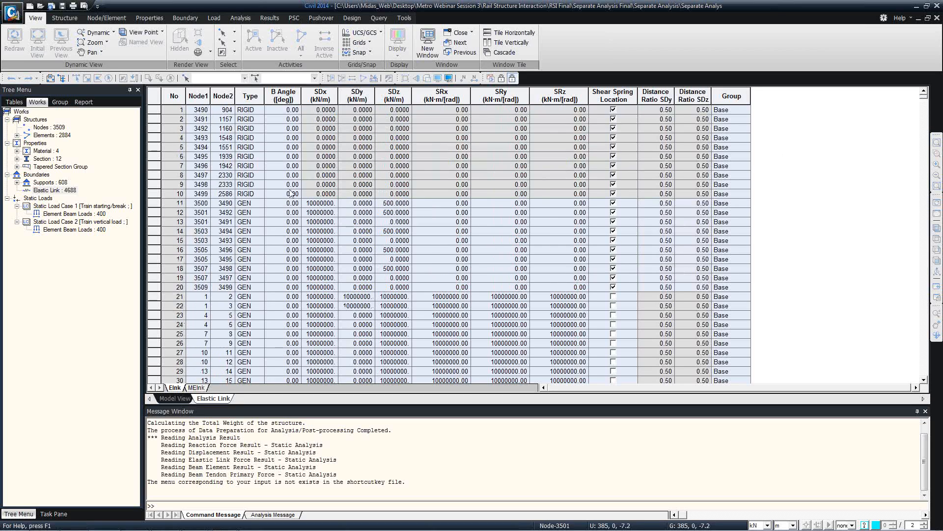
- Search the elastic link table for the text 1500 in the downward direction
scroll(291, 193, "down", 13)
scroll(322, 201, "down", 20)
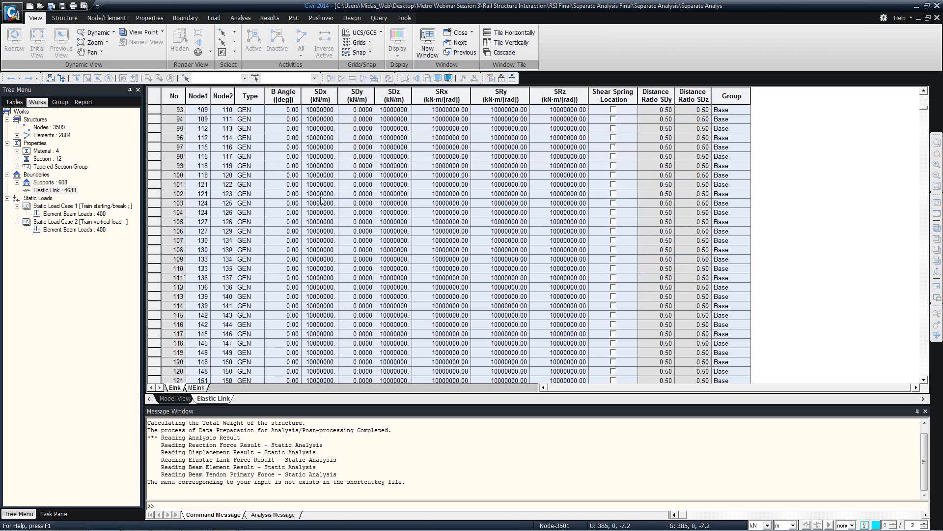
right_click(315, 227)
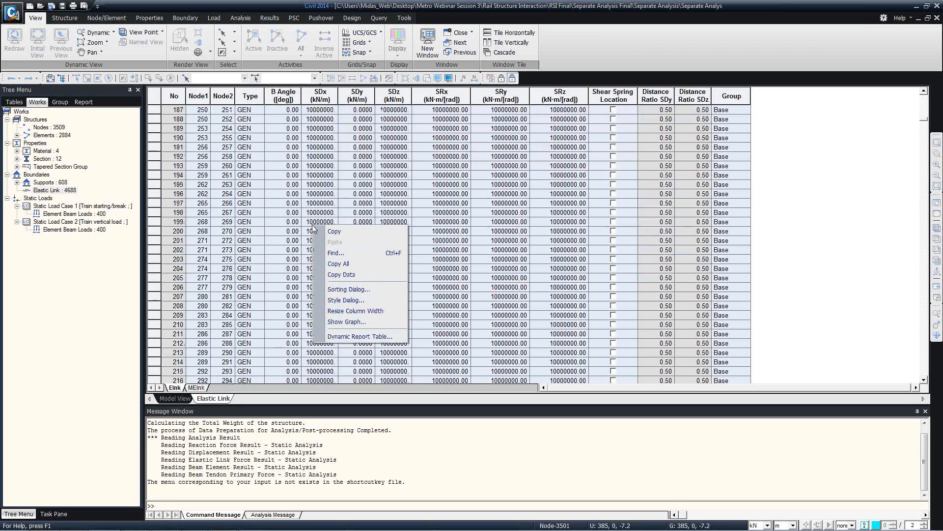
left_click(334, 253)
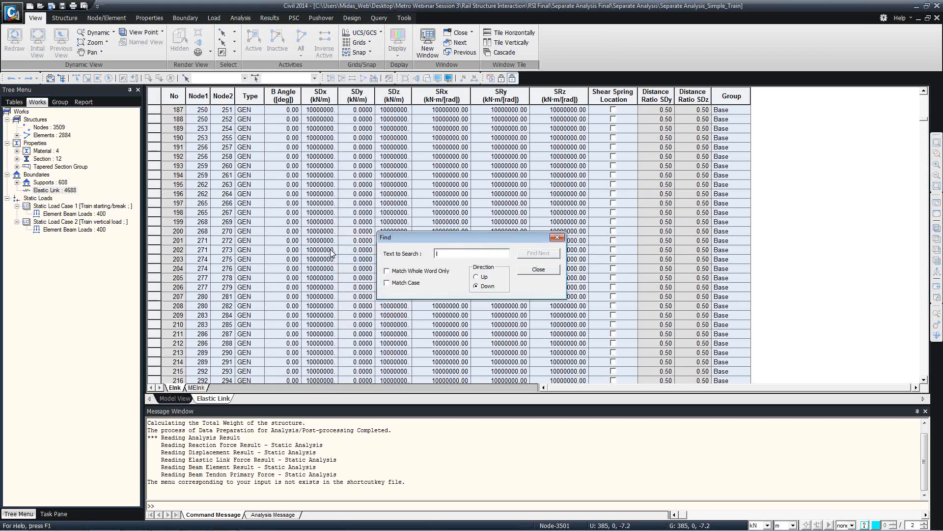
type("1500")
key("Return")
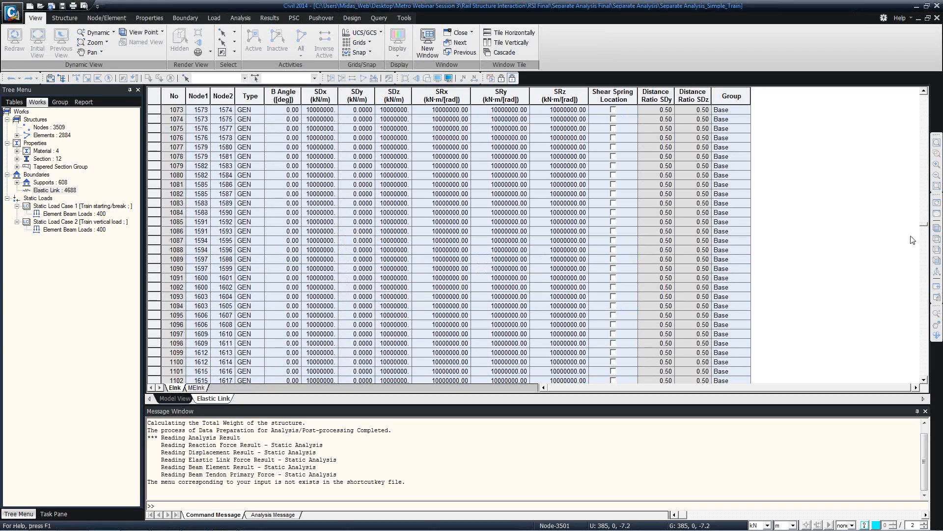
- Inspect the SRx stiffness of elastic link 1123 and the SDz, SDy and SDx stiffnesses of link 1125
scroll(904, 254, "down", 20)
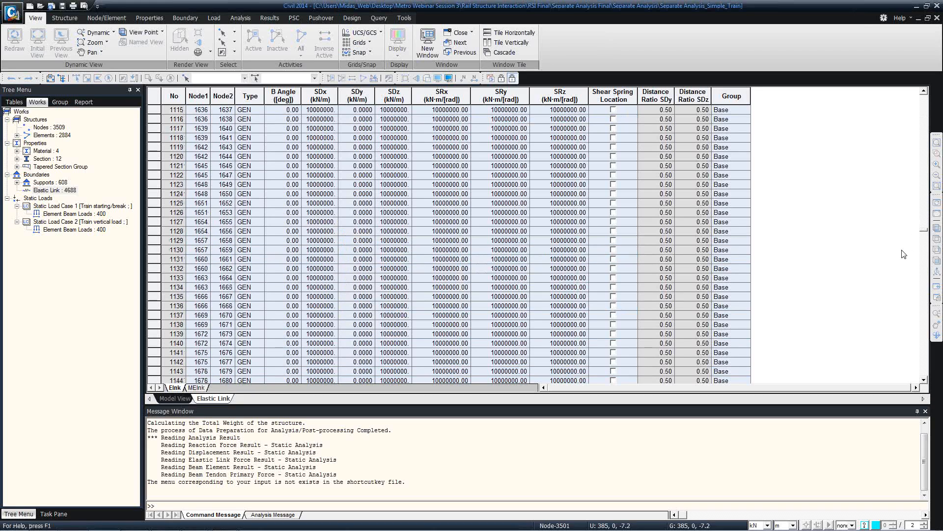
right_click(201, 401)
left_click(430, 186)
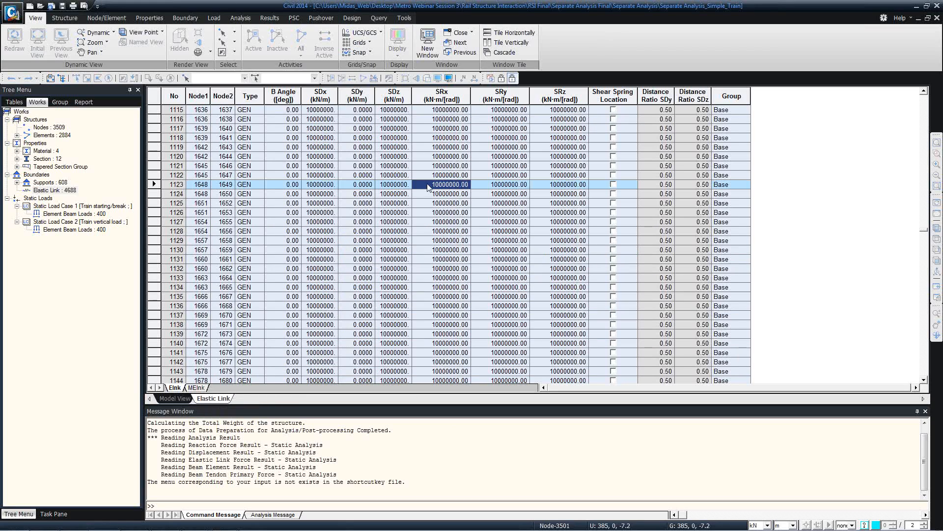
left_click(391, 203)
left_click(346, 203)
left_click(327, 203)
left_click(326, 203)
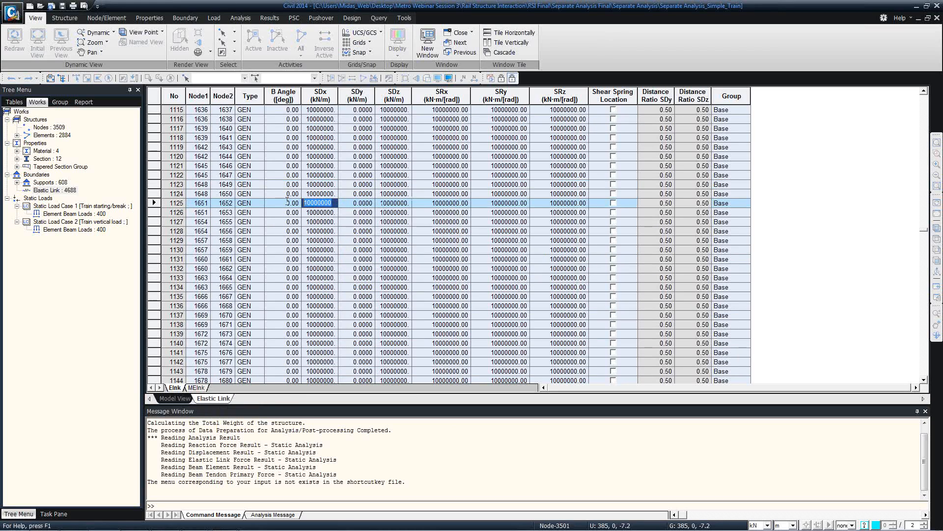
- Show the node numbers in the model view and identify the bearing node at the top of the pier
left_click(319, 221)
left_click(314, 239)
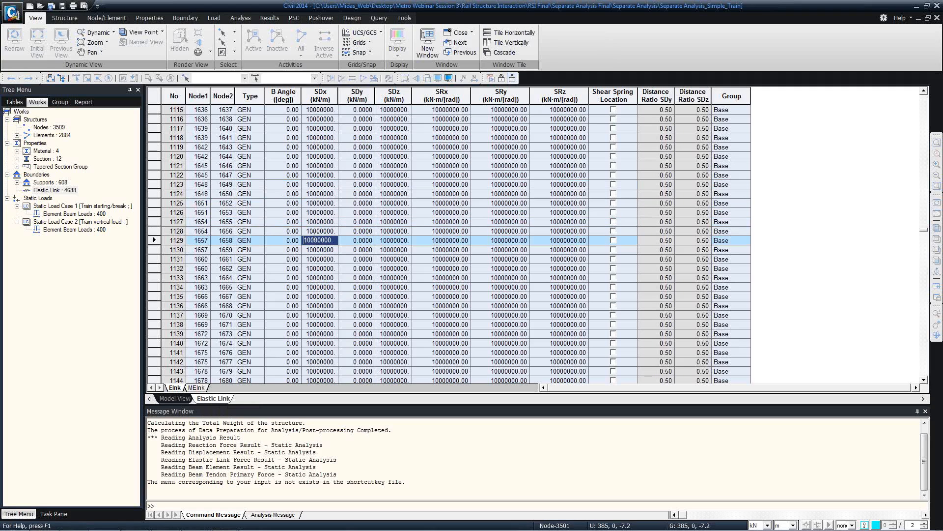
left_click(167, 398)
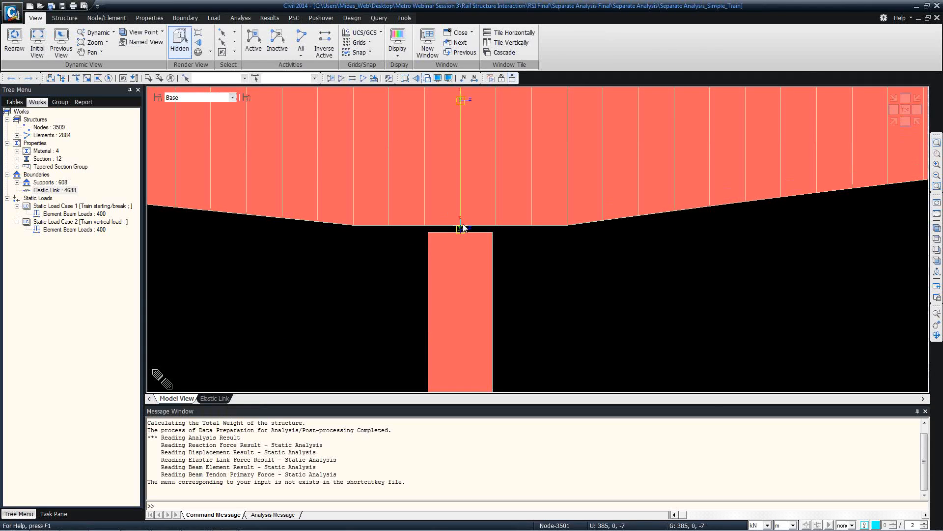
left_click(463, 79)
scroll(462, 235, "up", 2)
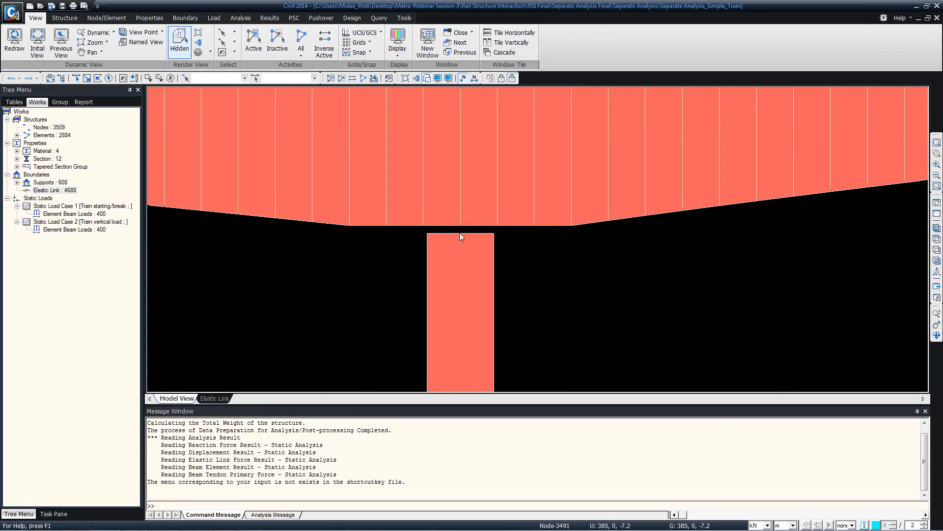
scroll(459, 235, "up", 2)
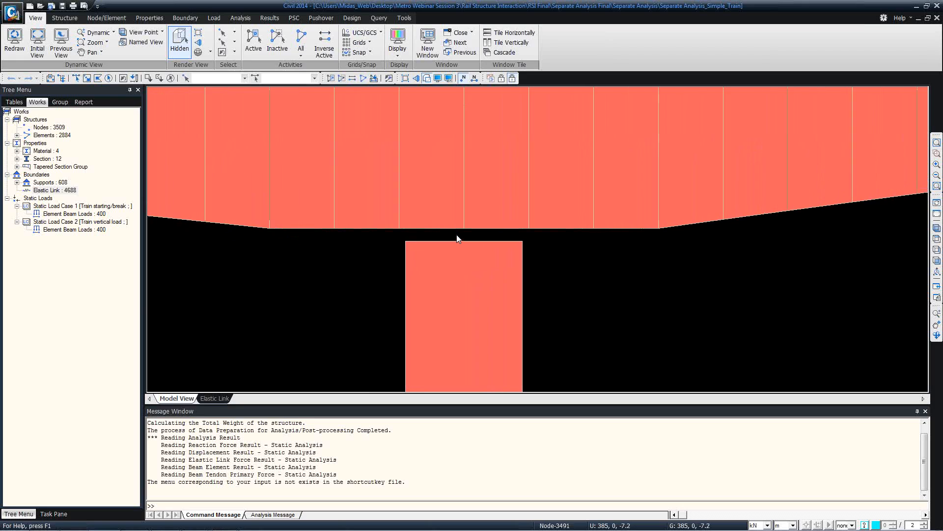
scroll(457, 238, "up", 2)
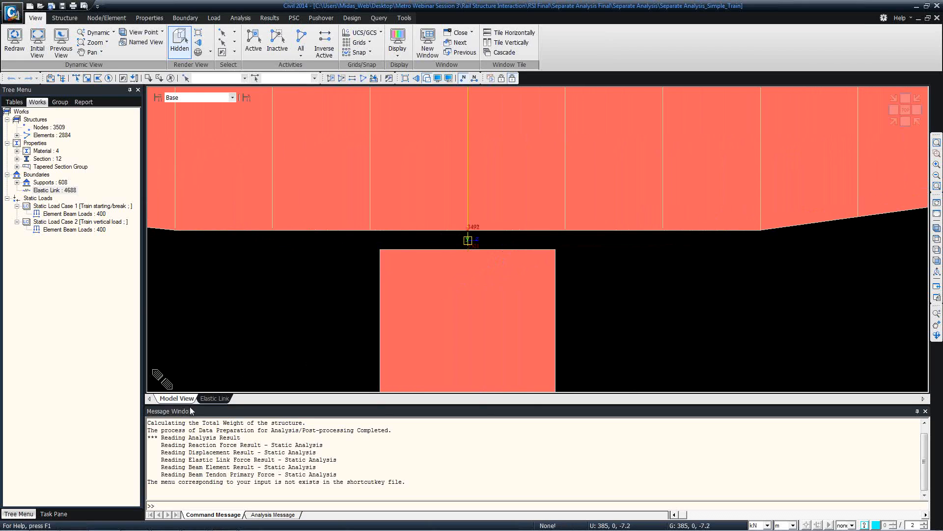
- Look through the elastic link table down to its last rows for the links connected to the bearing node above the pier
left_click(214, 398)
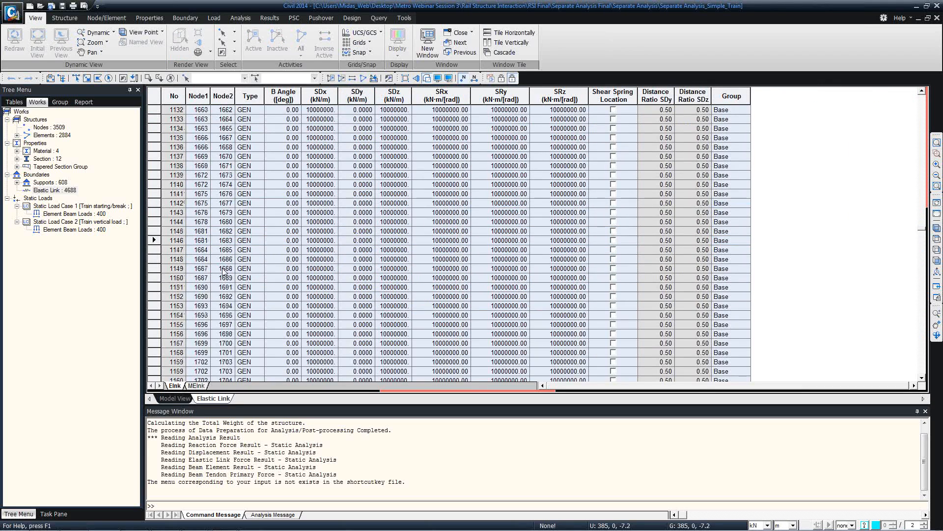
scroll(225, 272, "down", 14)
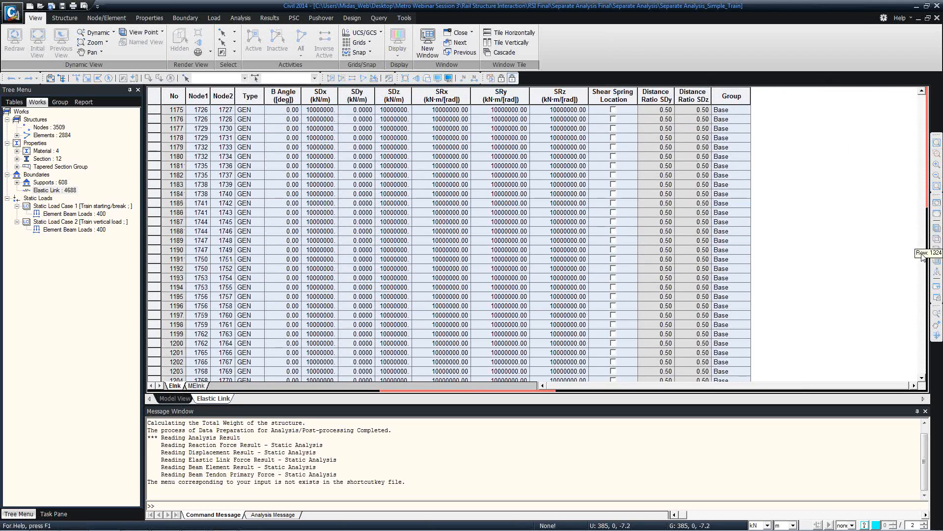
left_click_drag(922, 257, 921, 347)
scroll(254, 337, "down", 4)
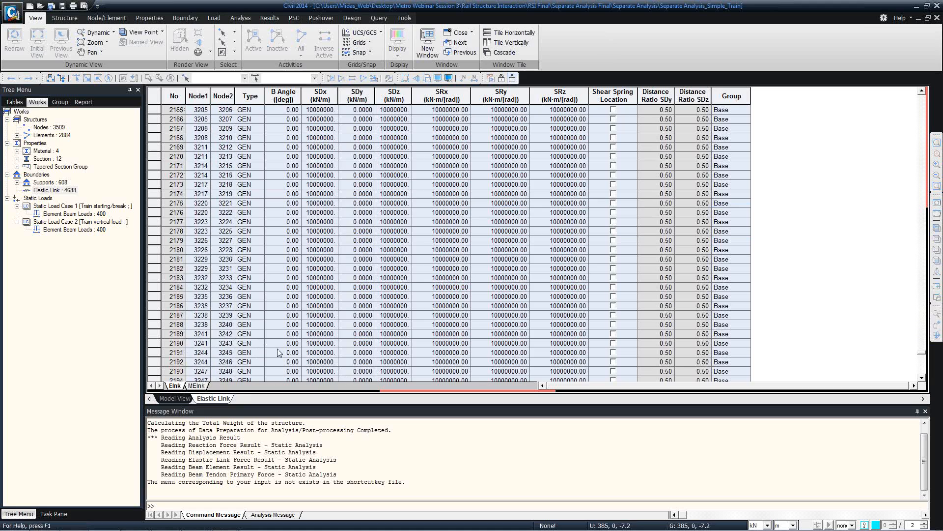
scroll(279, 352, "down", 20)
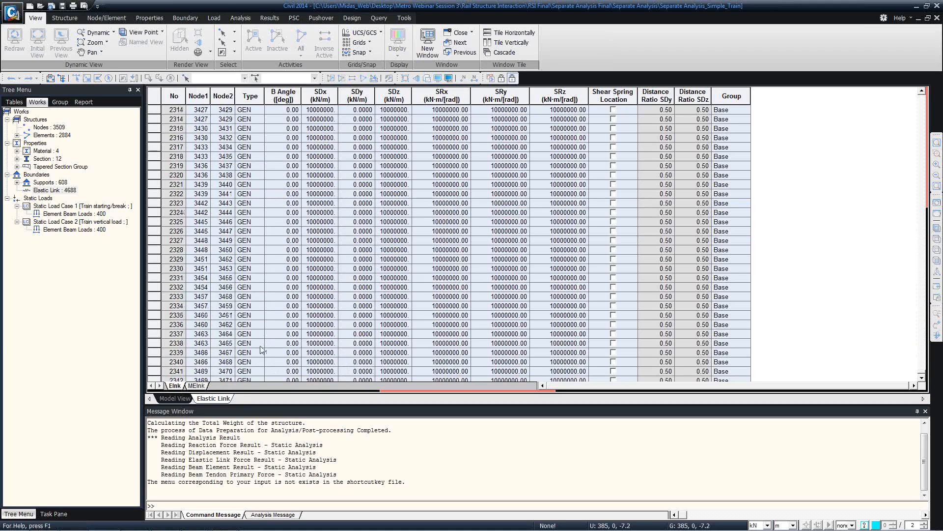
scroll(265, 350, "up", 20)
scroll(270, 349, "down", 20)
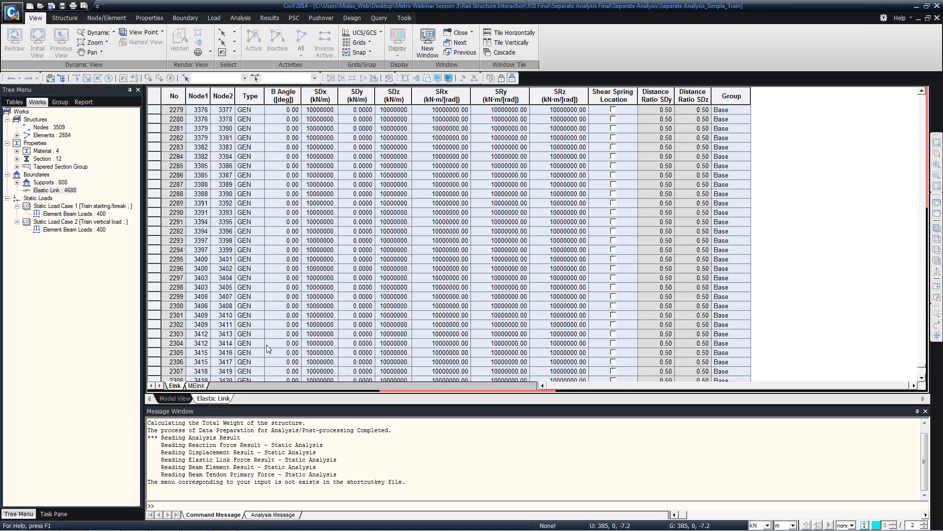
scroll(268, 350, "up", 6)
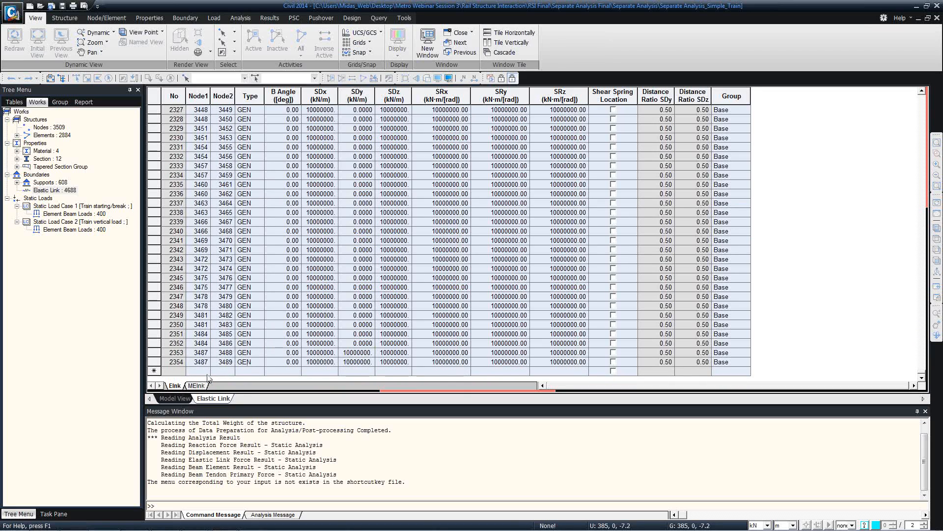
scroll(225, 283, "up", 2)
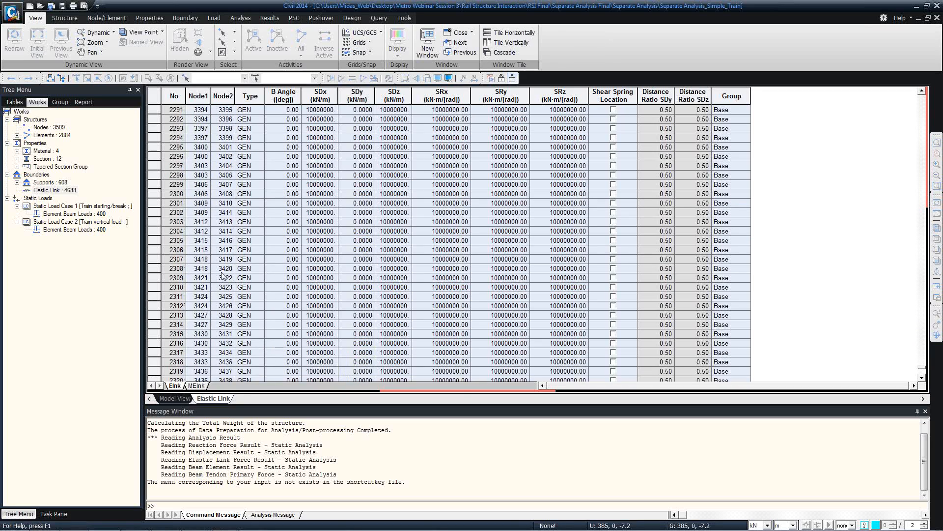
scroll(222, 275, "up", 7)
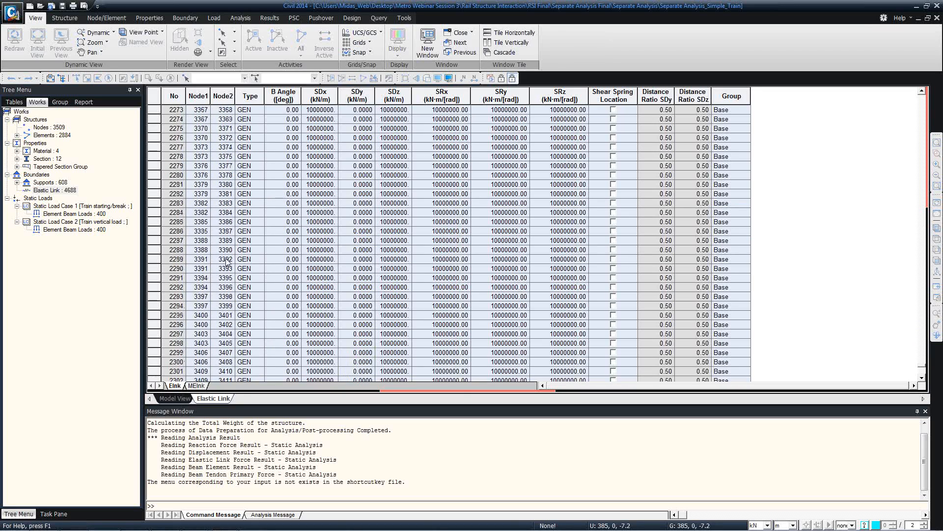
- Recheck the bearing node's number in the model and look for it again among the final rows of the elastic link table
left_click(186, 397)
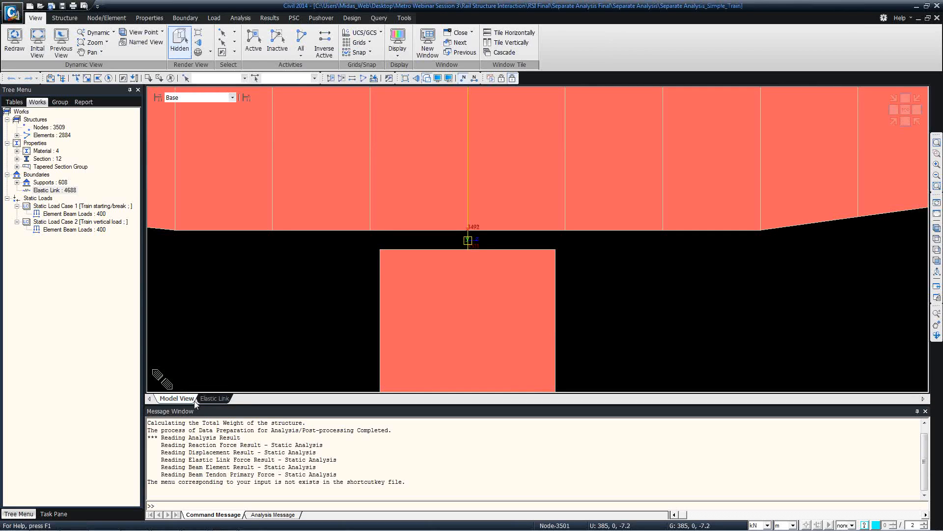
left_click(204, 399)
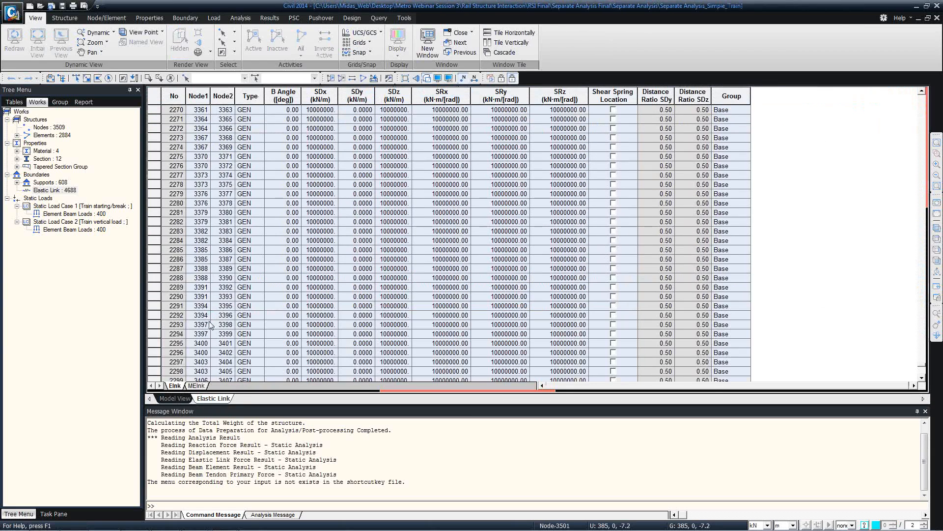
left_click(205, 306)
scroll(206, 324, "down", 16)
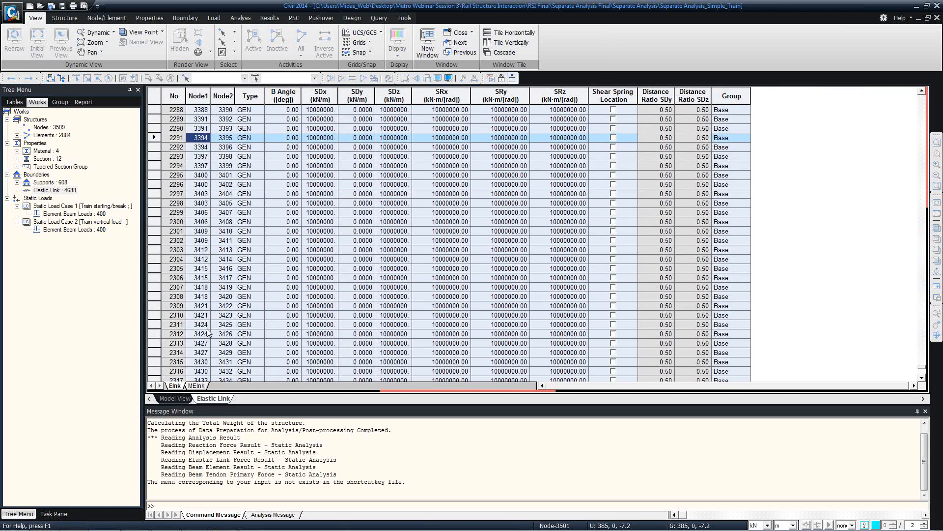
scroll(212, 347, "down", 3)
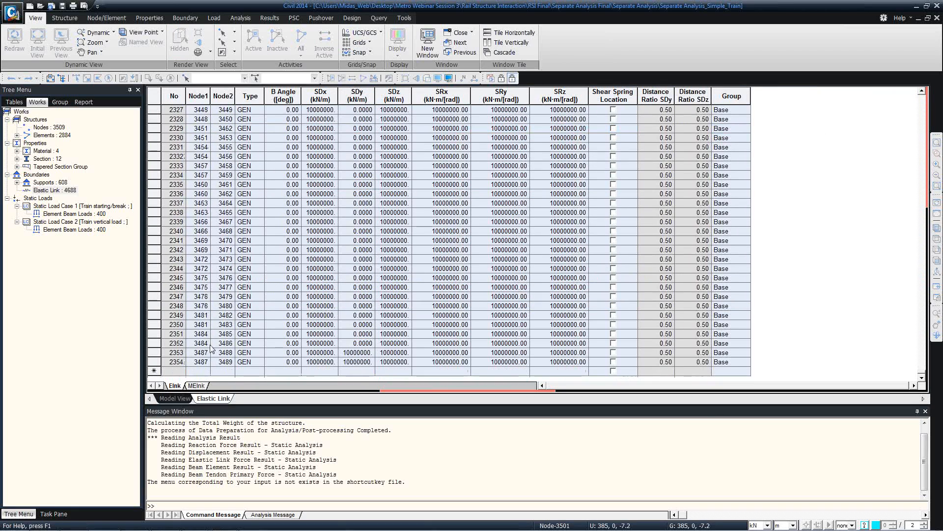
scroll(237, 357, "up", 20)
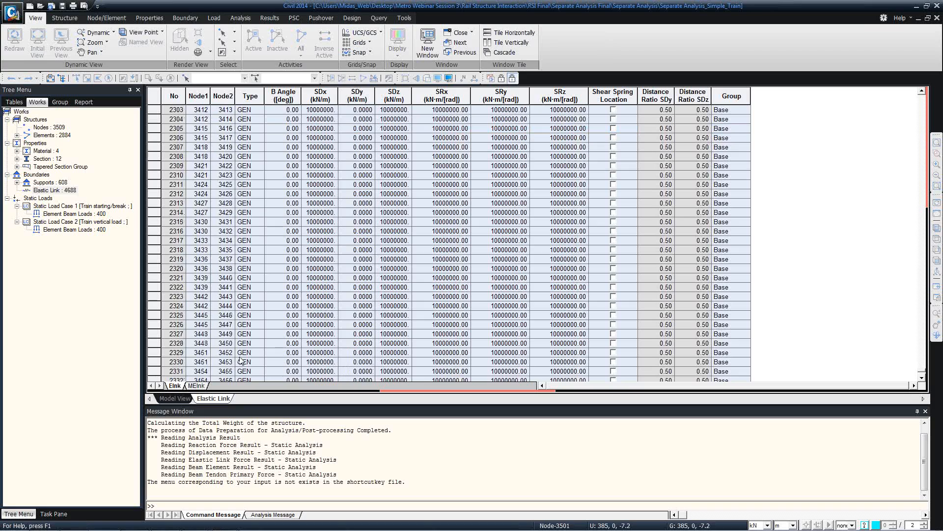
scroll(542, 230, "up", 12)
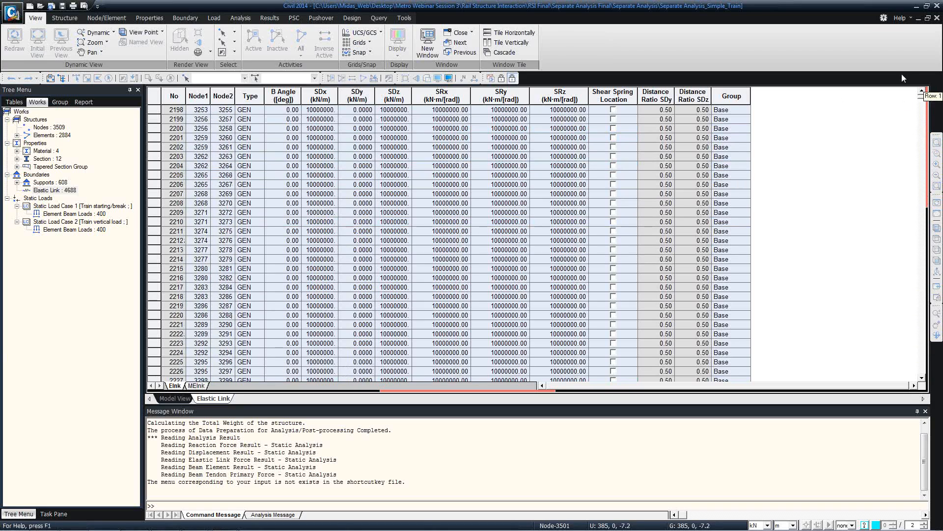
left_click_drag(192, 166, 212, 171)
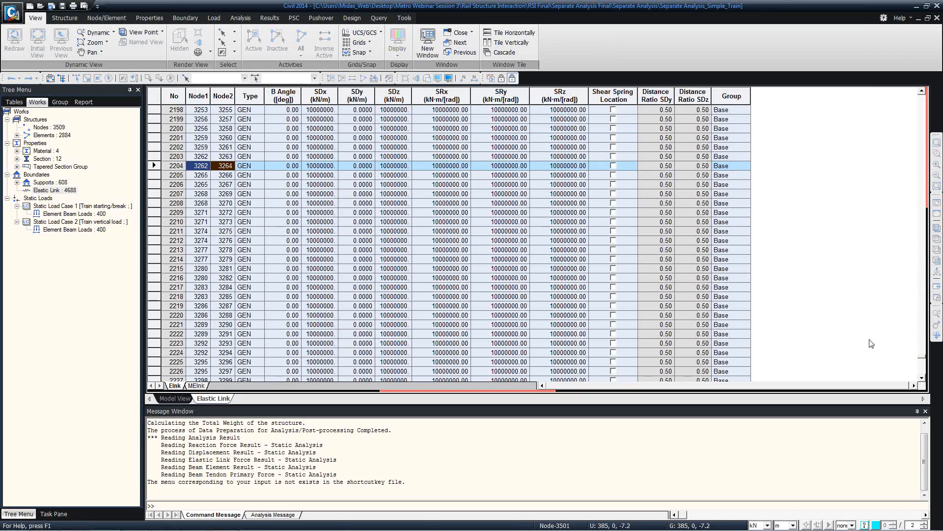
- Inspect general link 12 and rigid link 3 of bearing node 3492 in the first rows of the elastic link table
left_click_drag(922, 361, 922, 101)
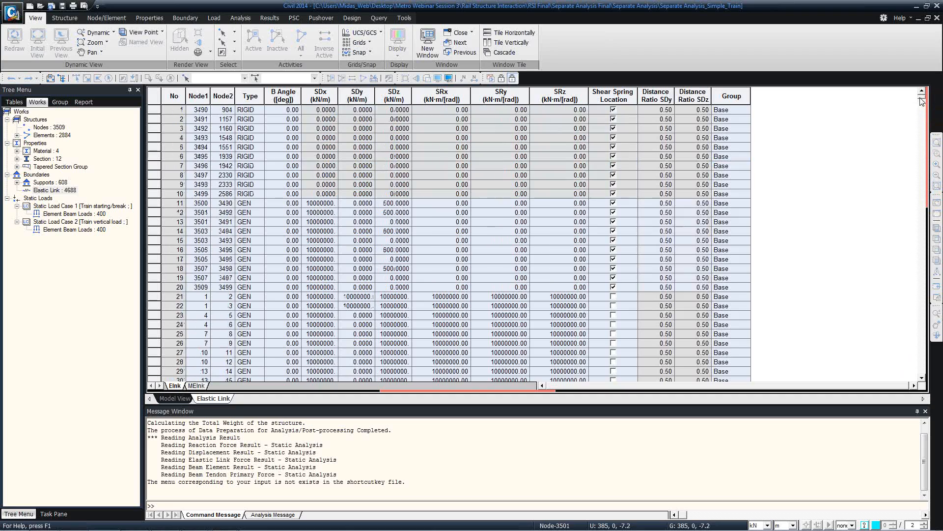
left_click(206, 213)
left_click(230, 127)
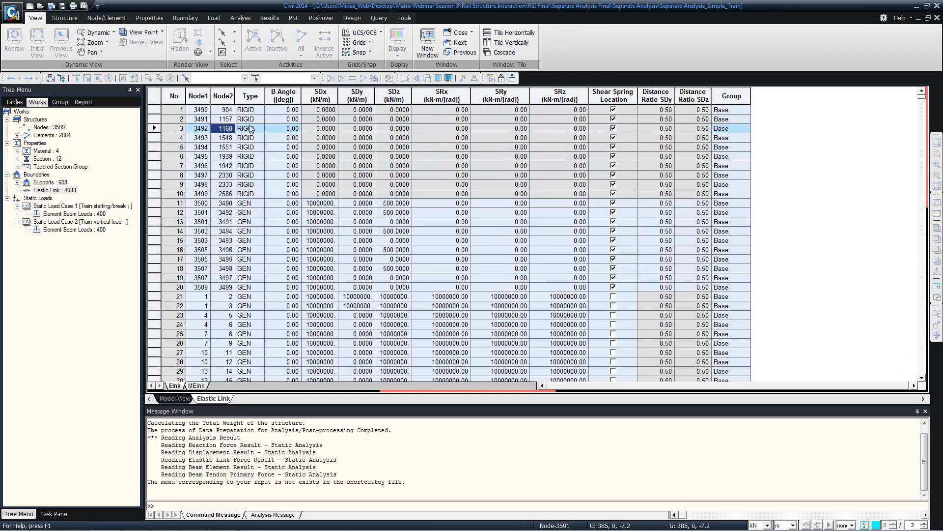
left_click(249, 127)
left_click(273, 127)
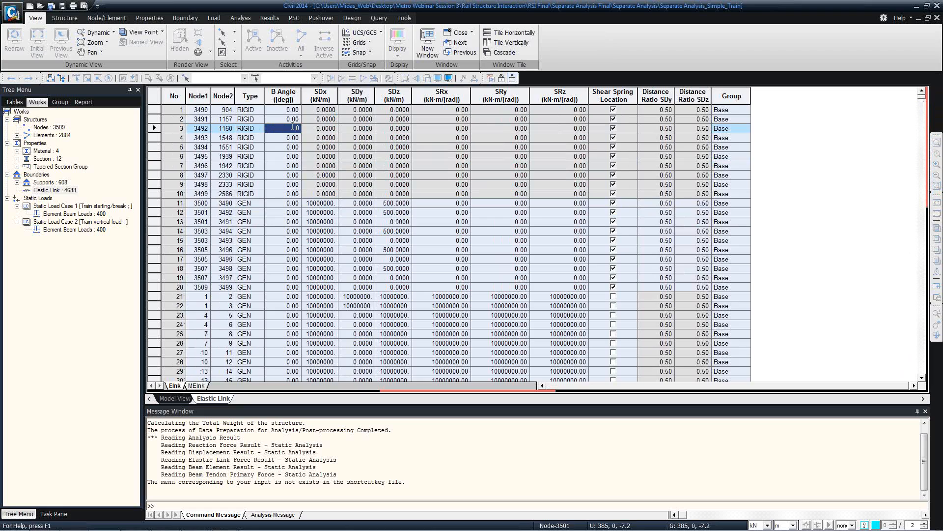
- Try changing the type of rigid elastic link 3 to GEN and check its translational and rotational stiffness cells
left_click(258, 129)
left_click(259, 129)
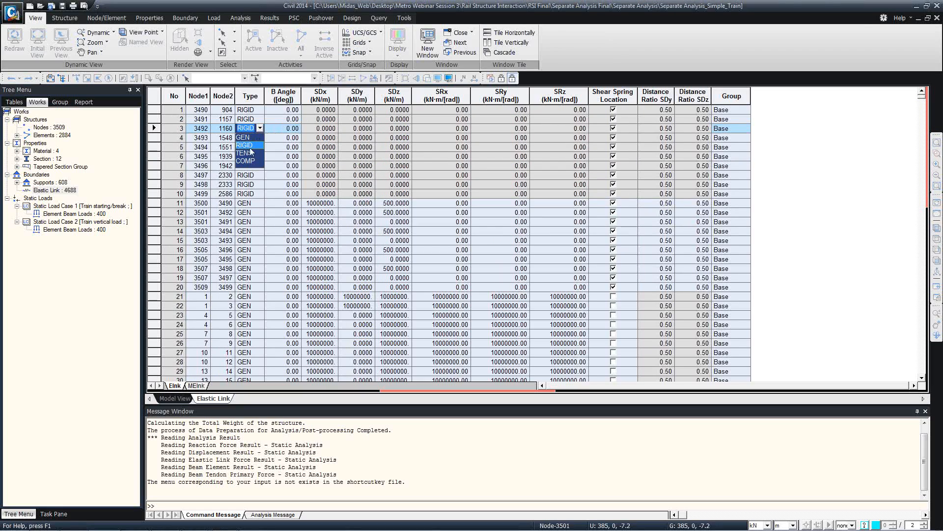
left_click(247, 137)
left_click(326, 128)
left_click(348, 130)
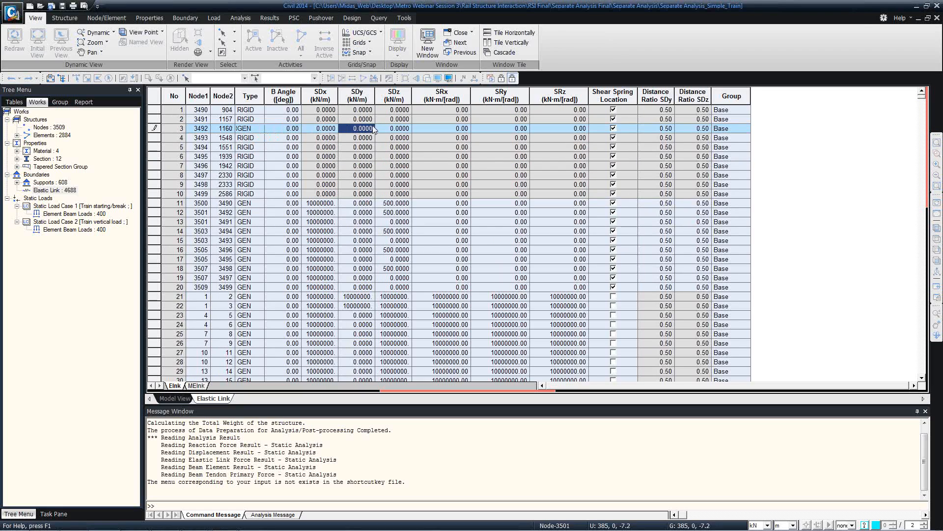
left_click(391, 128)
left_click(538, 129)
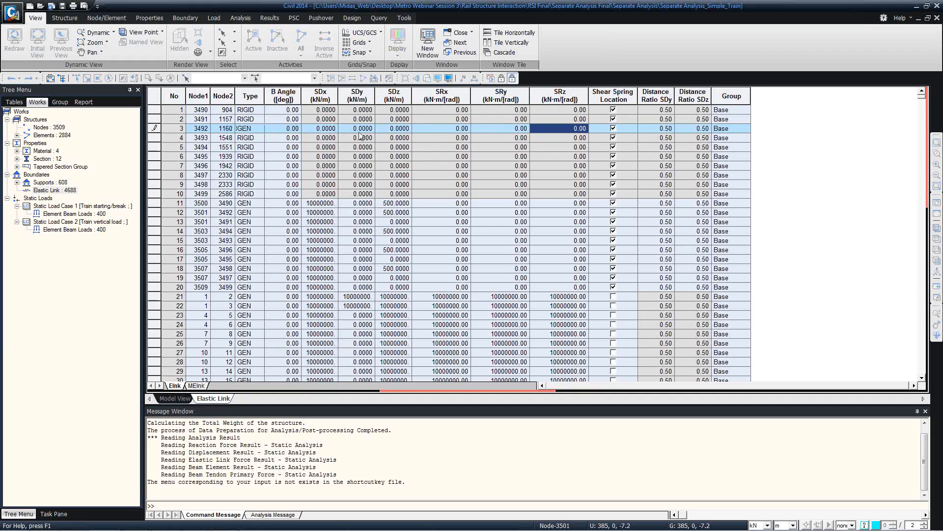
left_click(359, 131)
left_click(315, 132)
- Set the type of elastic link 3 back to RIGID and accept deleting the analysis results
left_click(257, 130)
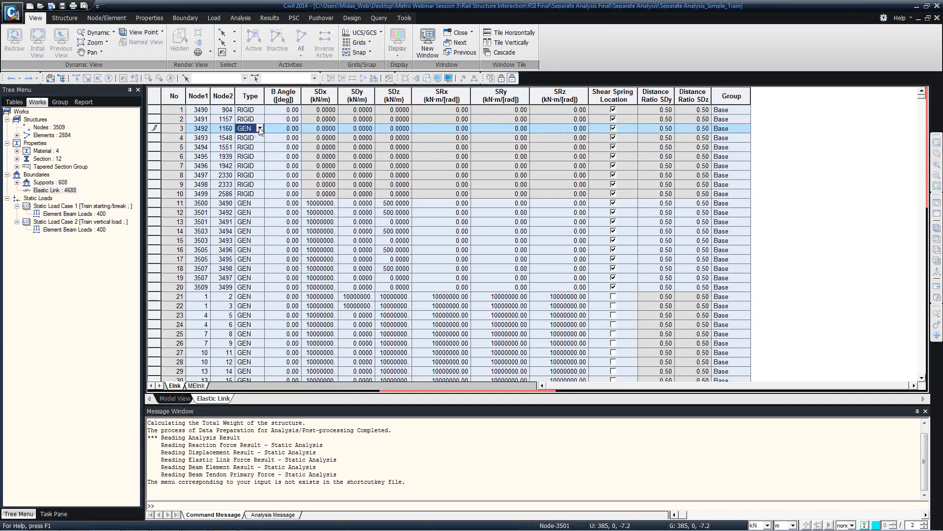
left_click(259, 128)
left_click(250, 147)
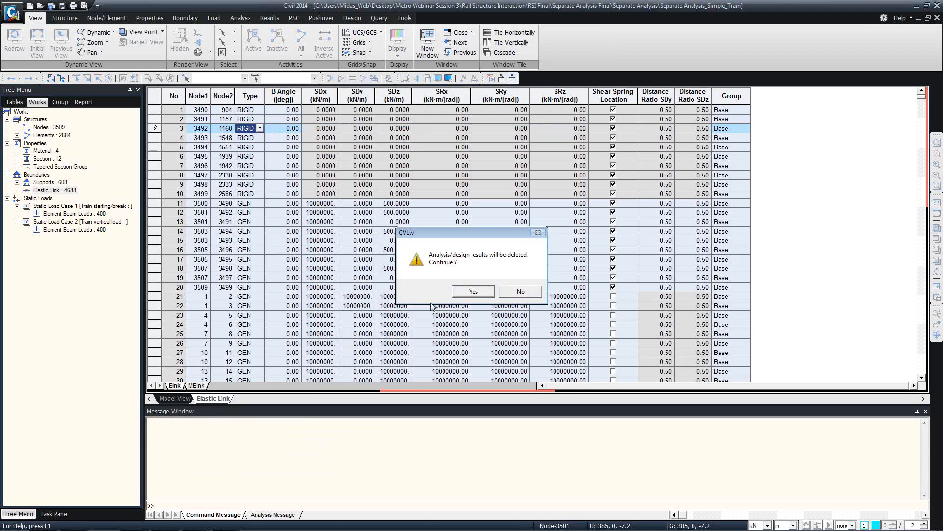
left_click(479, 294)
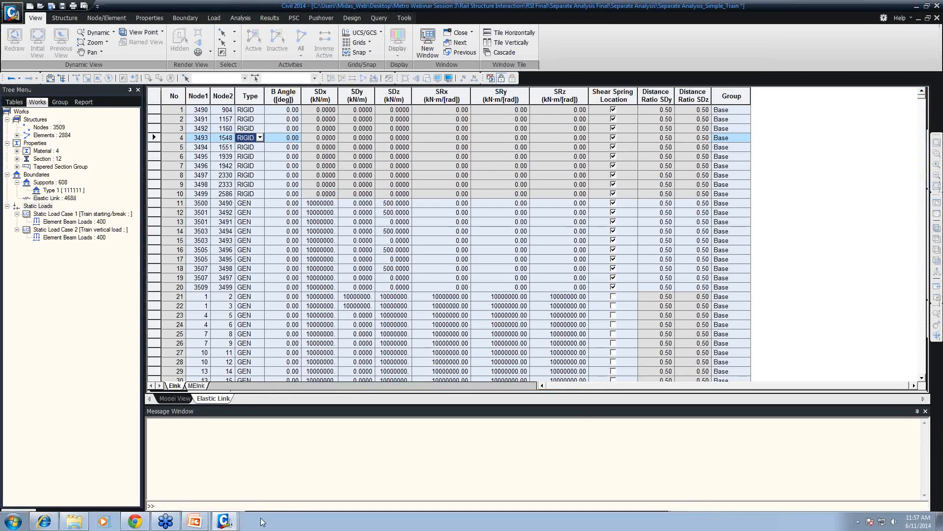
- Switch to the Separate Analysis_Simple_Train_Mov1 model window and maximize it
left_click(224, 520)
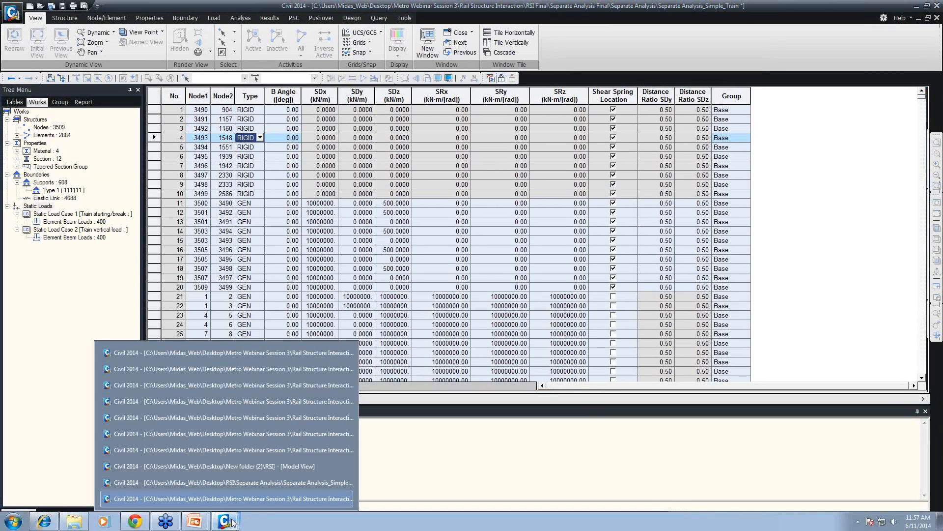
left_click(281, 389)
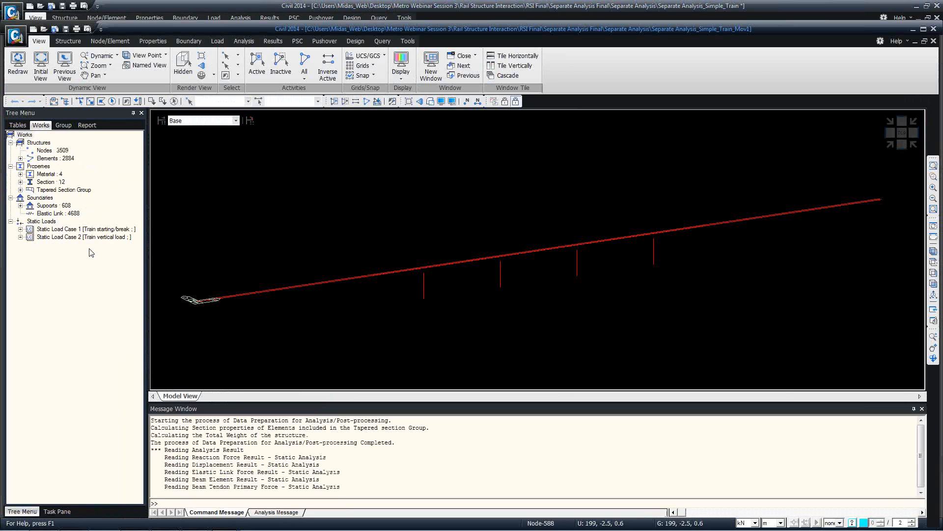
double_click(435, 31)
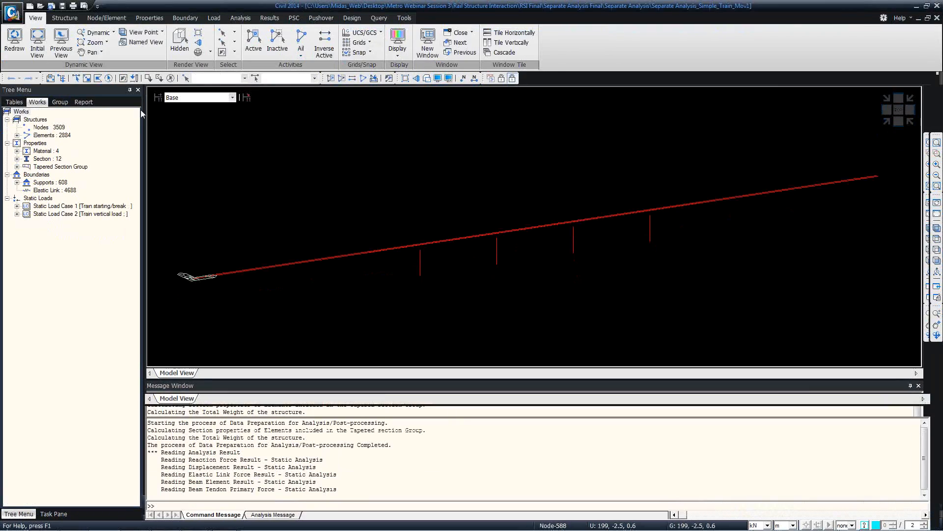
- Display the element beam loads of the train starting/break load case on the model
left_click(17, 206)
left_click(54, 214)
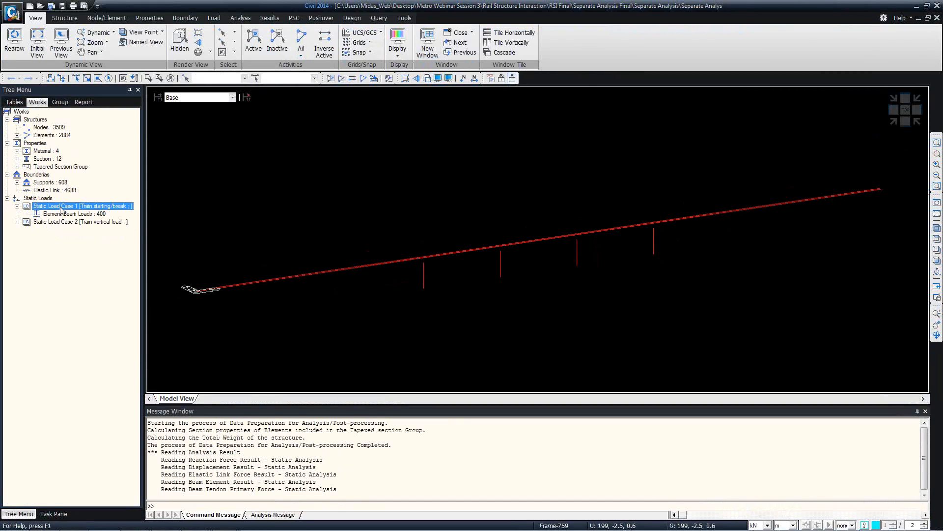
right_click(54, 215)
left_click(63, 237)
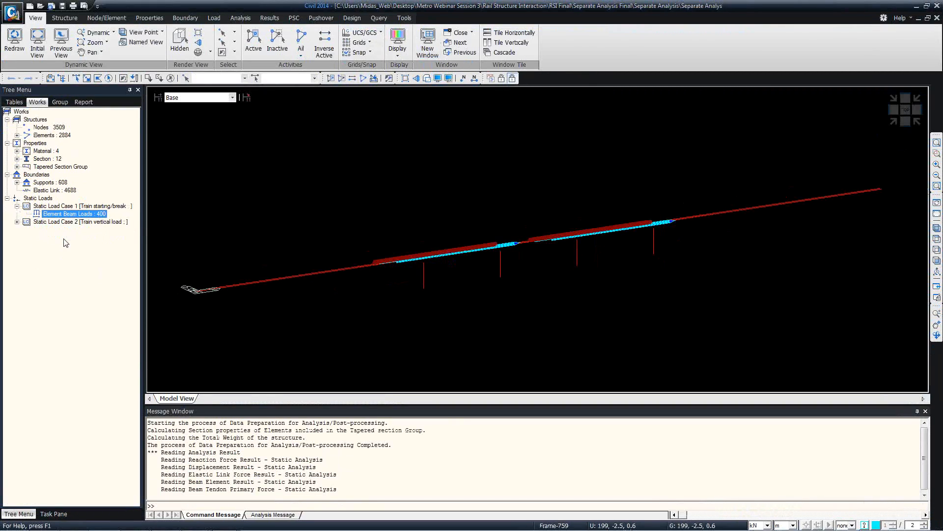
- Display the element beam loads of the train vertical load case and examine their position along the bridge spans
double_click(74, 222)
right_click(77, 231)
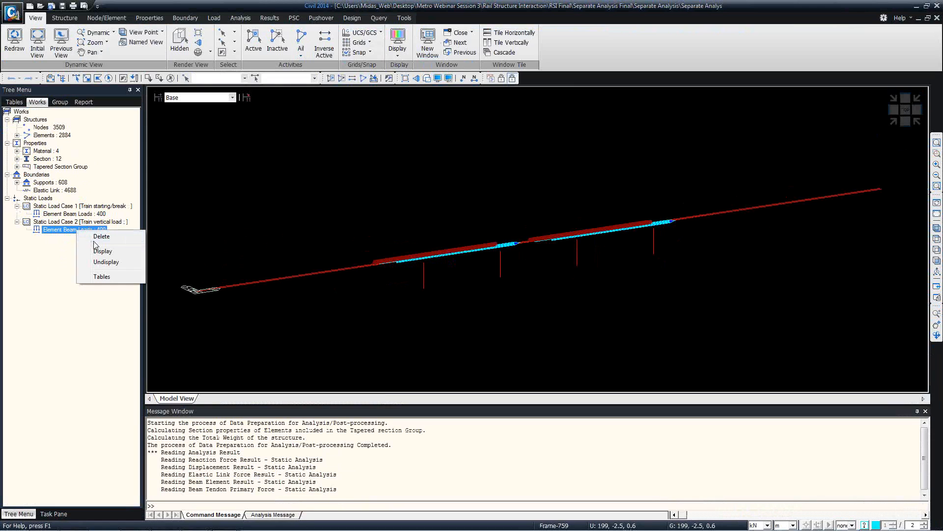
left_click(95, 249)
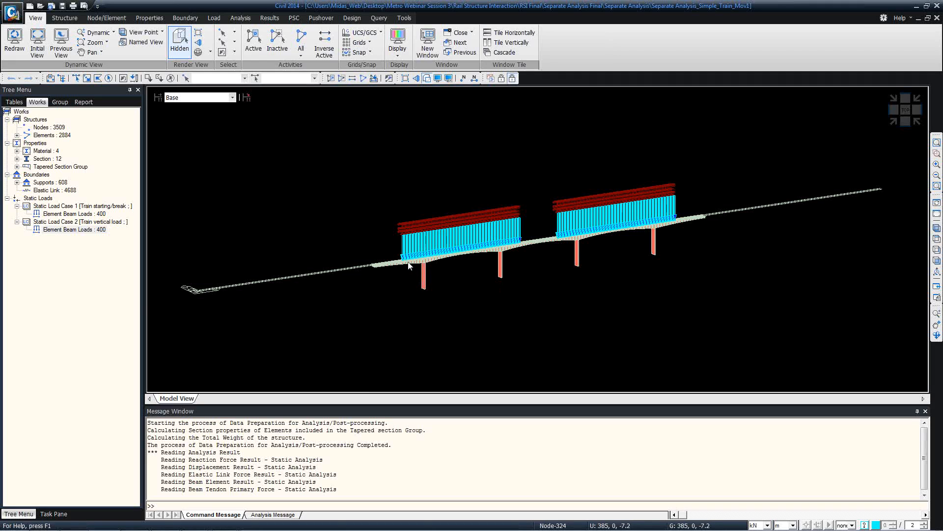
scroll(407, 257, "up", 1)
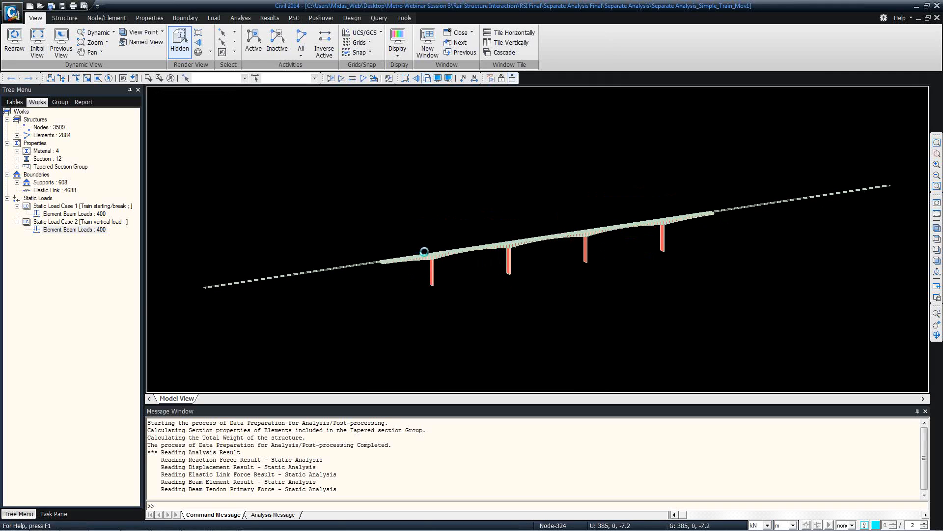
scroll(425, 253, "up", 1)
scroll(425, 254, "up", 4)
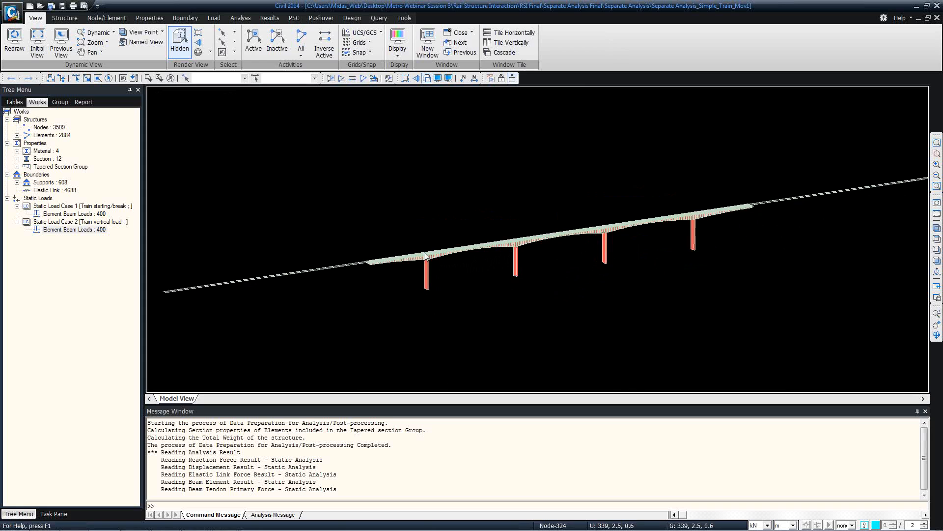
scroll(424, 252, "up", 4)
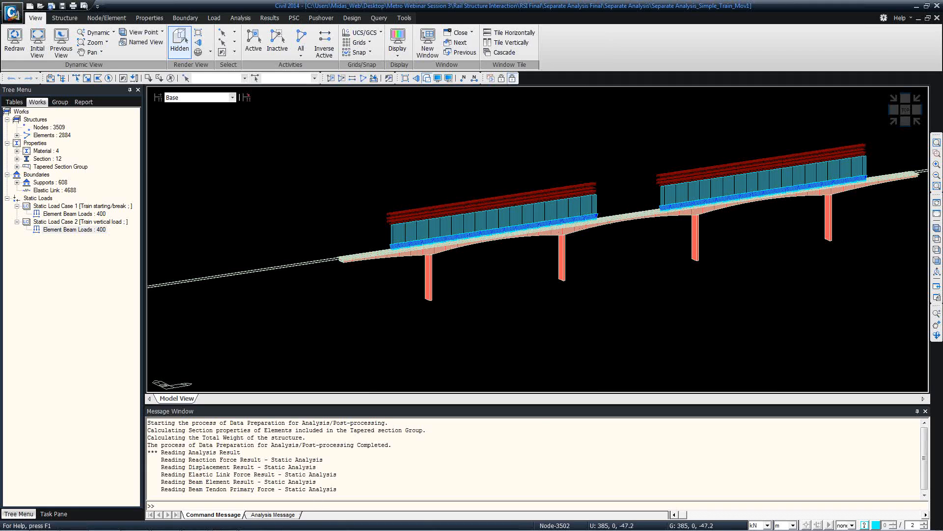
- Switch to the Separate Analysis_Simple_Train_Mov3 model and display the element beam loads of its train vertical load case
left_click(224, 520)
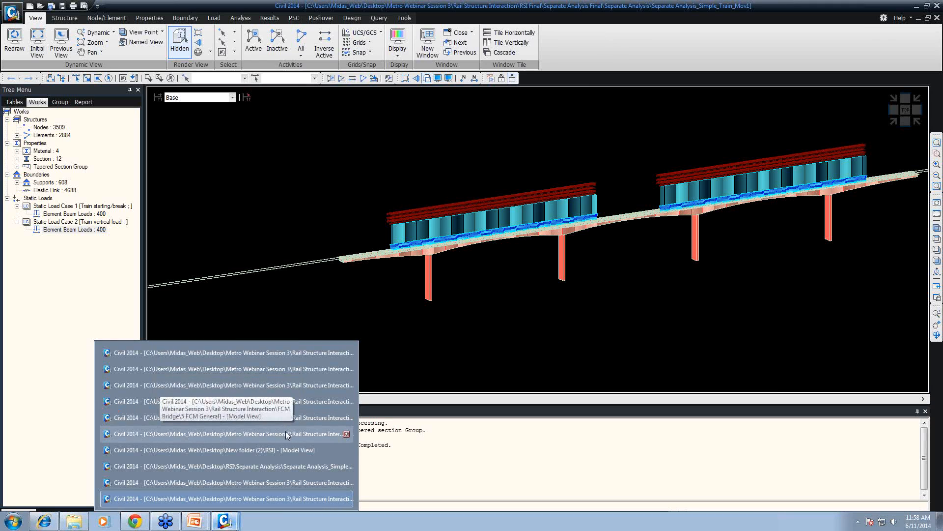
left_click(308, 385)
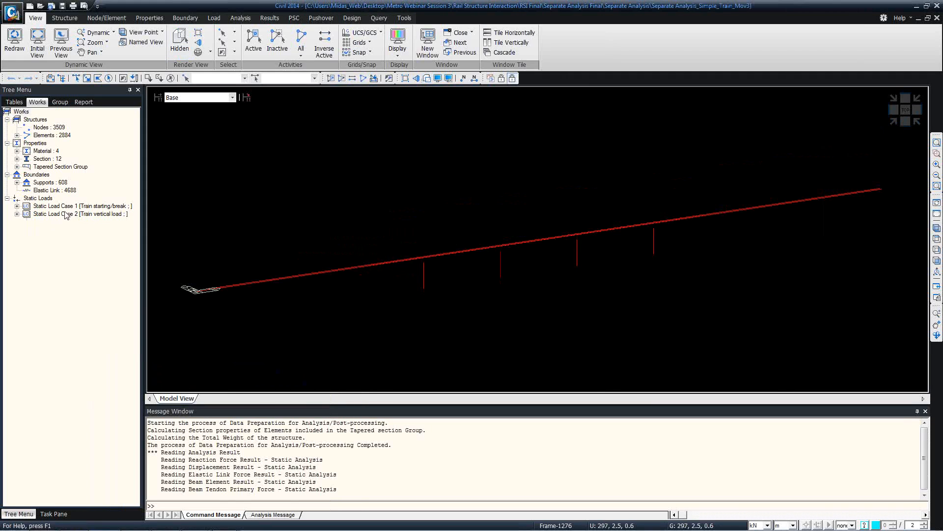
double_click(64, 213)
right_click(72, 223)
left_click(91, 244)
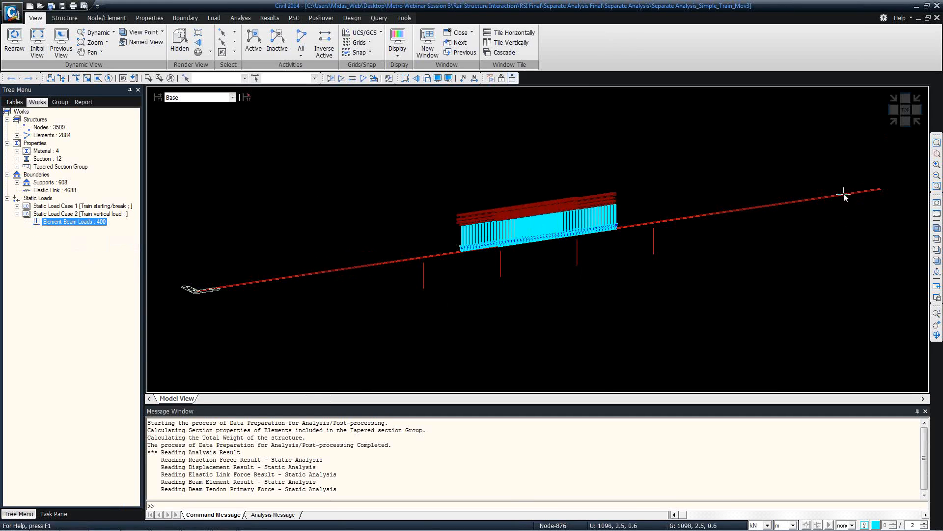
mouse_move(836, 193)
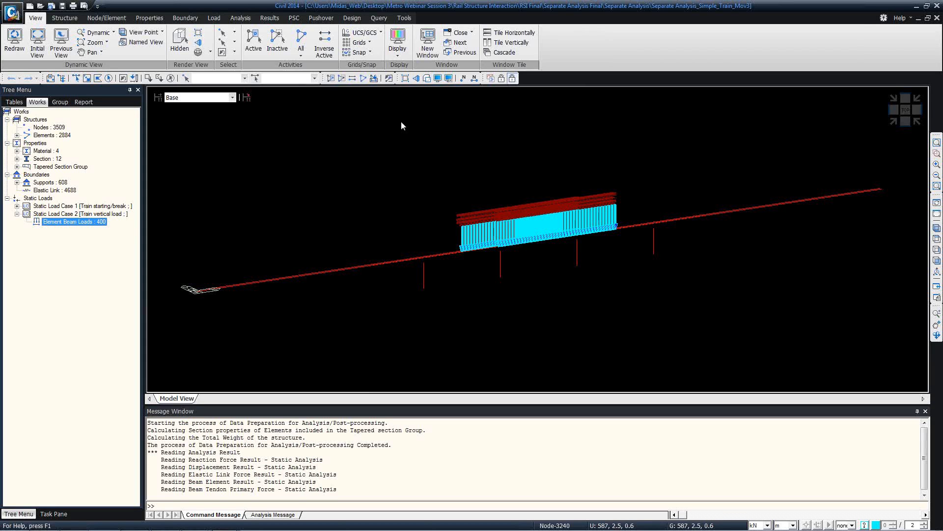
- Expand the train starting/break load case and undisplay its element beam loads from the model
double_click(96, 207)
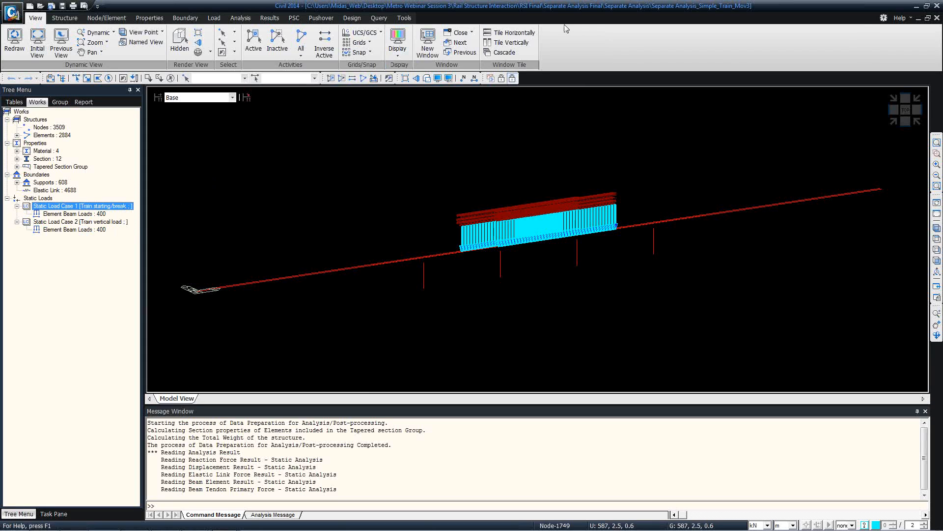
right_click(373, 137)
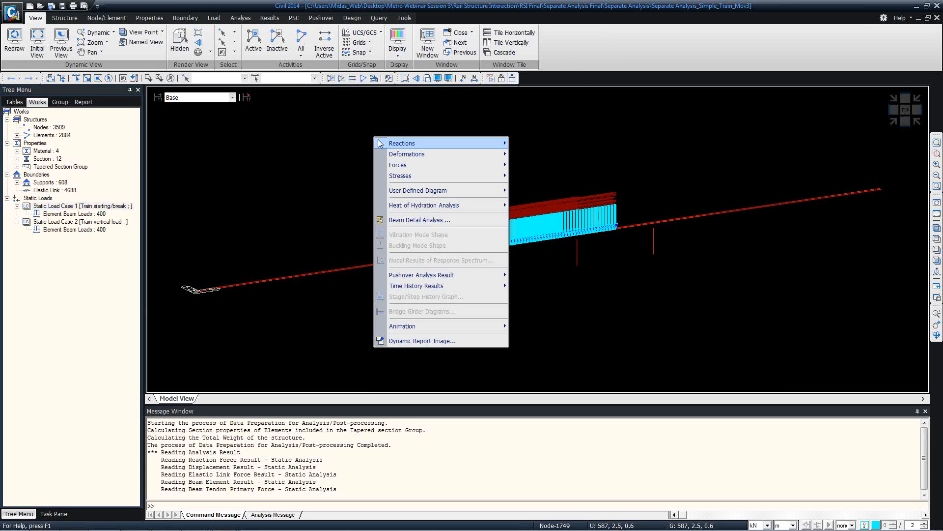
left_click(479, 94)
right_click(64, 214)
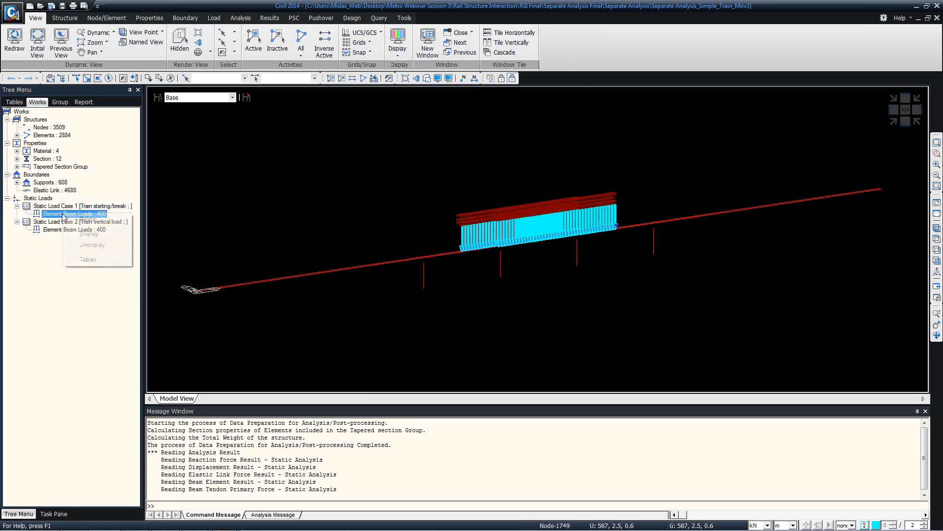
left_click(82, 244)
right_click(454, 111)
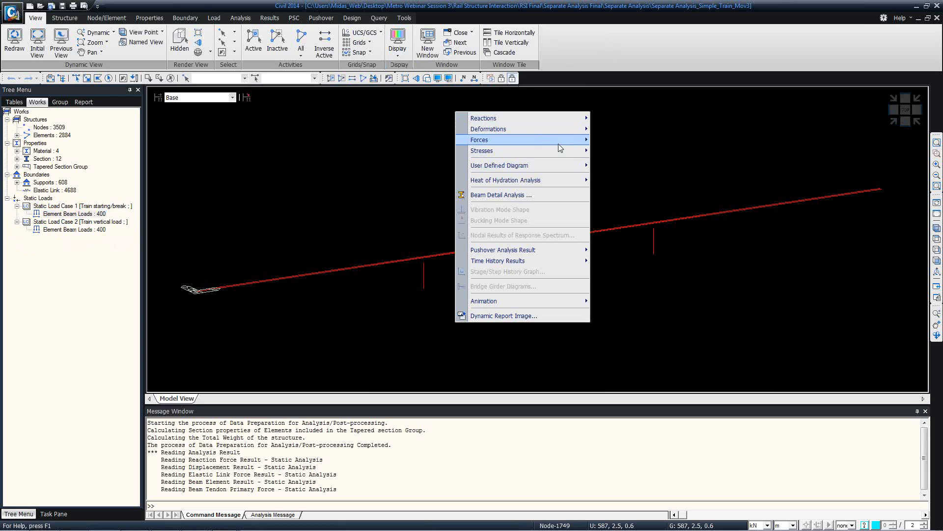
left_click(414, 146)
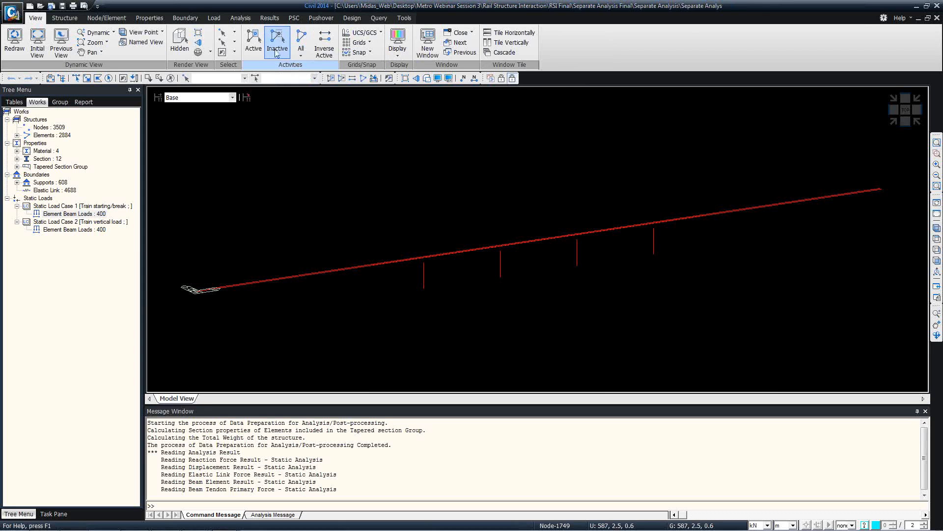
- Start adding files to a batch analysis and browse to the Separate Analysis folder inside Metro Webinar Session 3, RSI Final, Separate Analysis Final
left_click(240, 17)
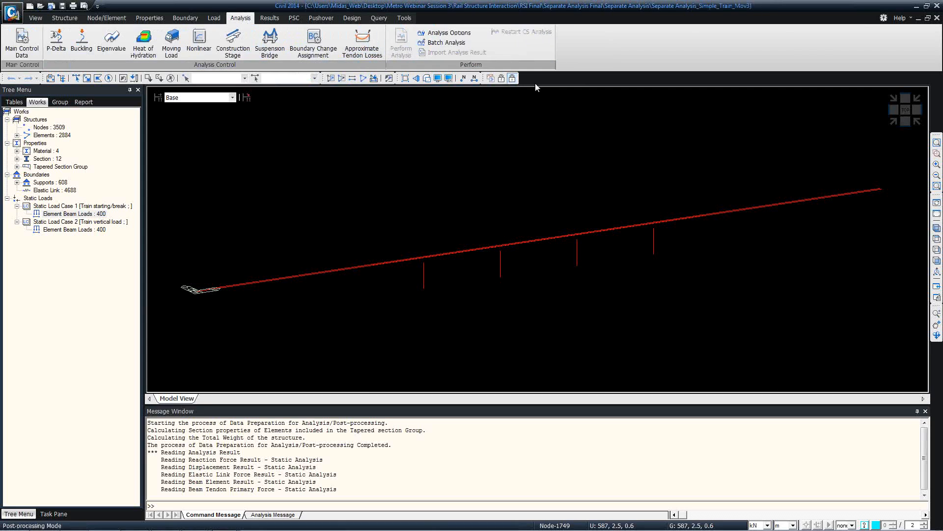
left_click(458, 47)
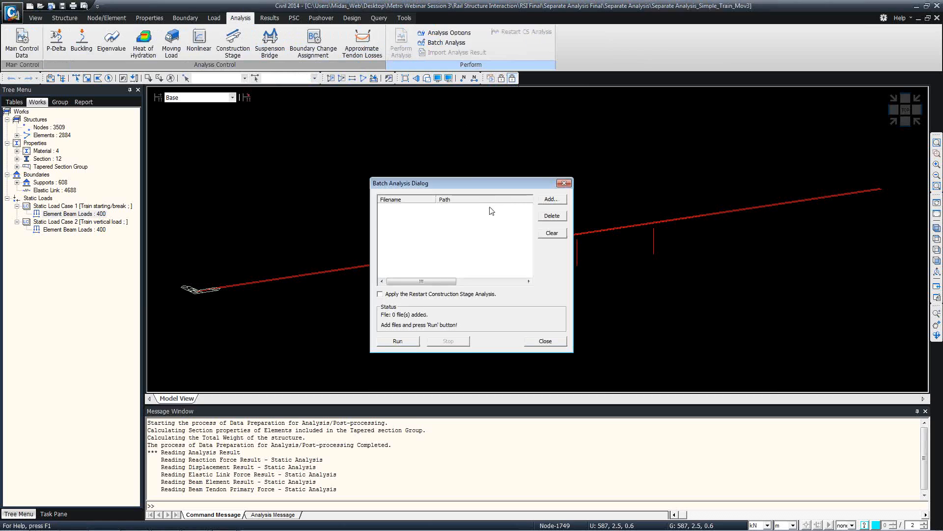
left_click(542, 199)
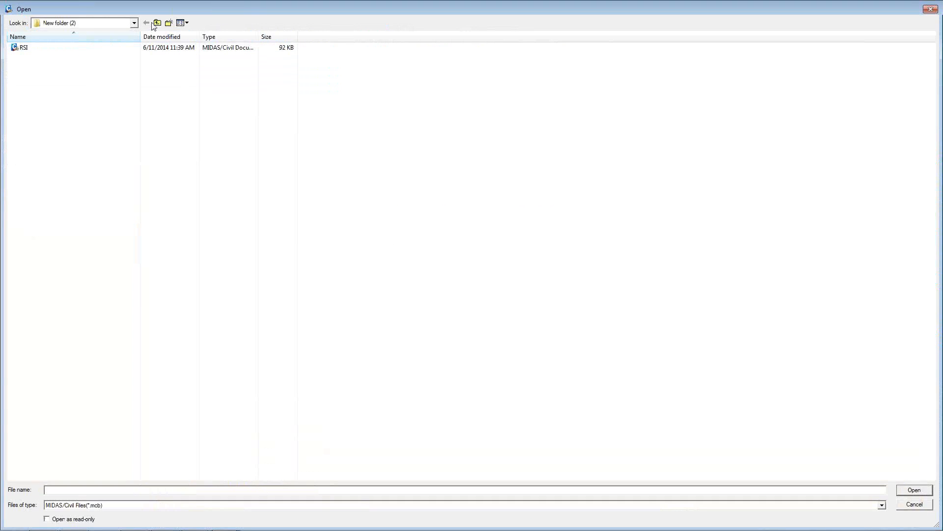
left_click(134, 23)
scroll(49, 59, "up", 3)
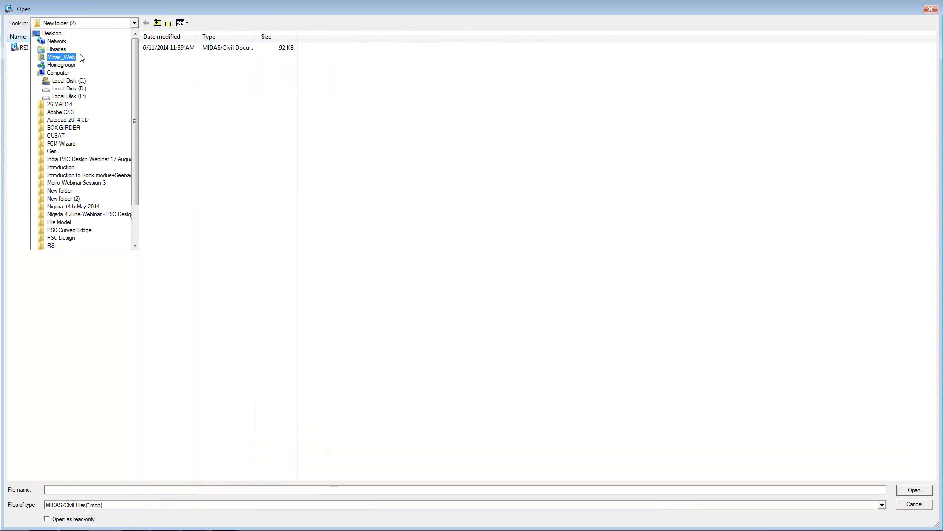
left_click(53, 34)
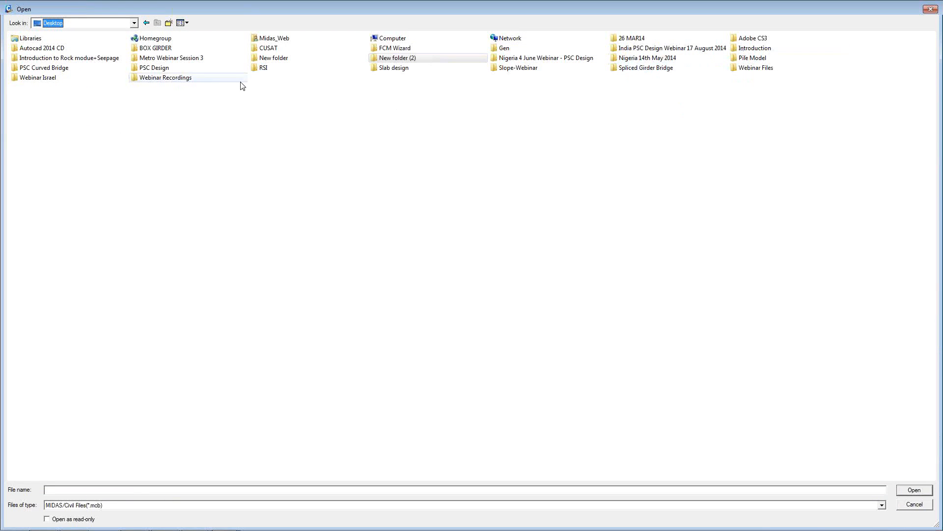
double_click(165, 59)
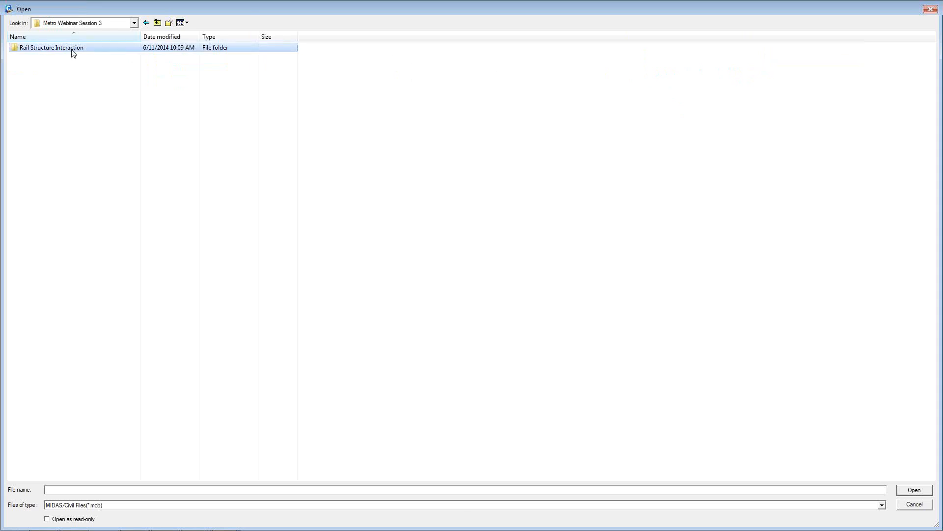
double_click(79, 47)
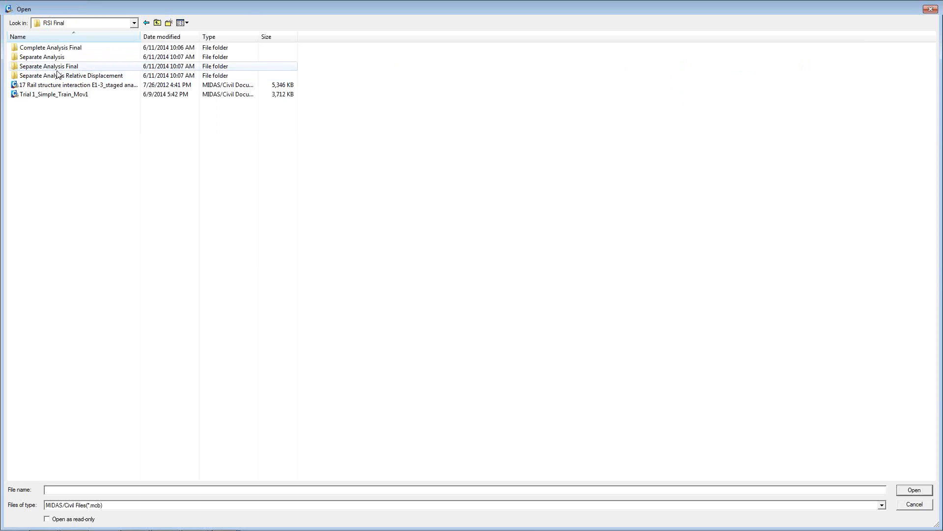
double_click(52, 67)
double_click(44, 48)
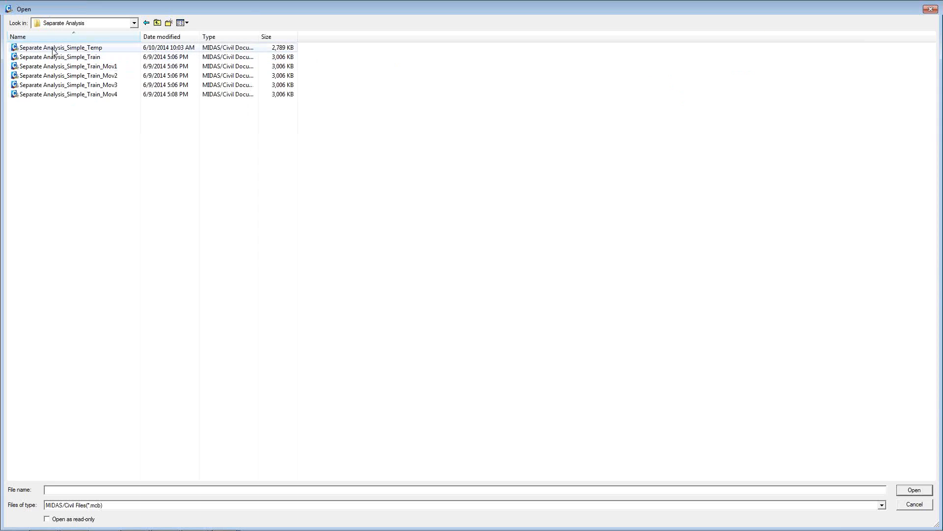
- Add all six files from Separate Analysis_Simple_Temp to Separate Analysis_Simple_Train_Mov4 to the batch list, and close the batch analysis without running it
left_click(45, 48)
left_click(60, 95, "shift")
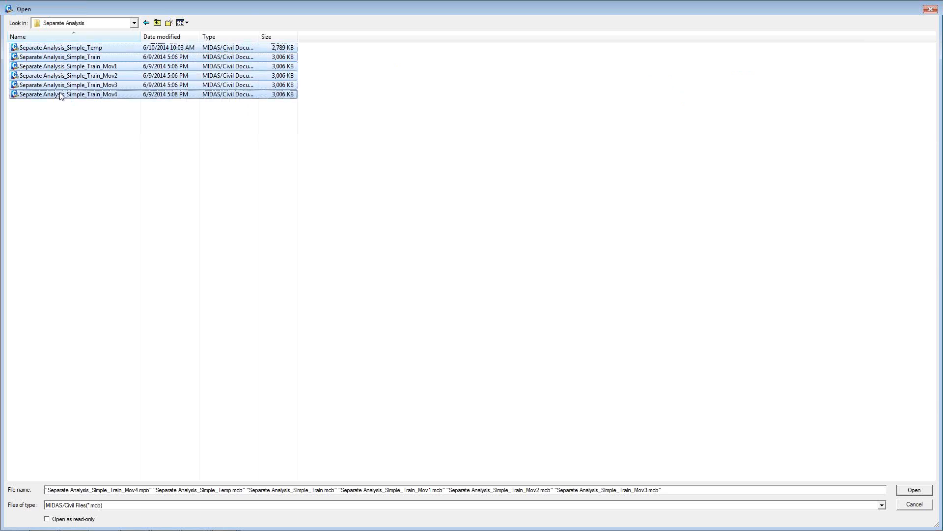
left_click(907, 488)
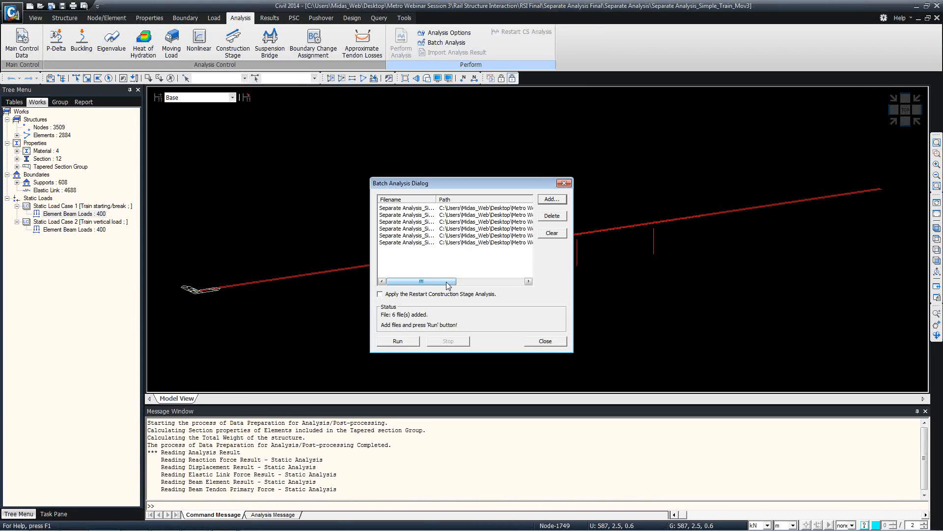
left_click(545, 341)
- Plot the Beam Stresses Diagram of the Sax component for the train vertical load case, with the legend shown
right_click(408, 133)
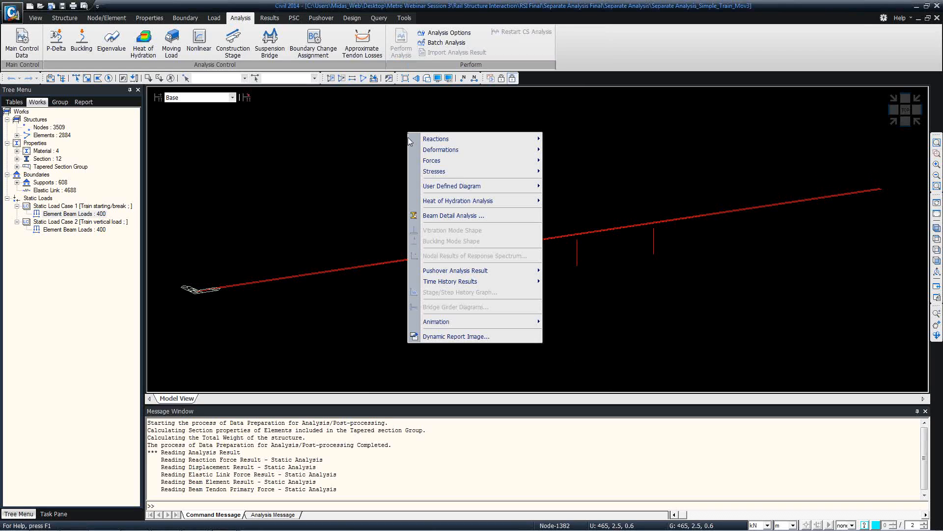
mouse_move(437, 173)
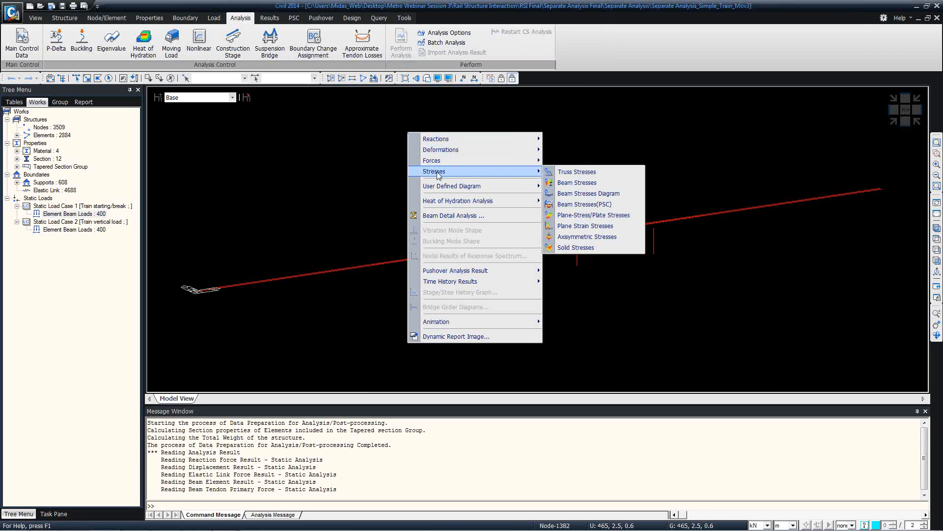
left_click(600, 197)
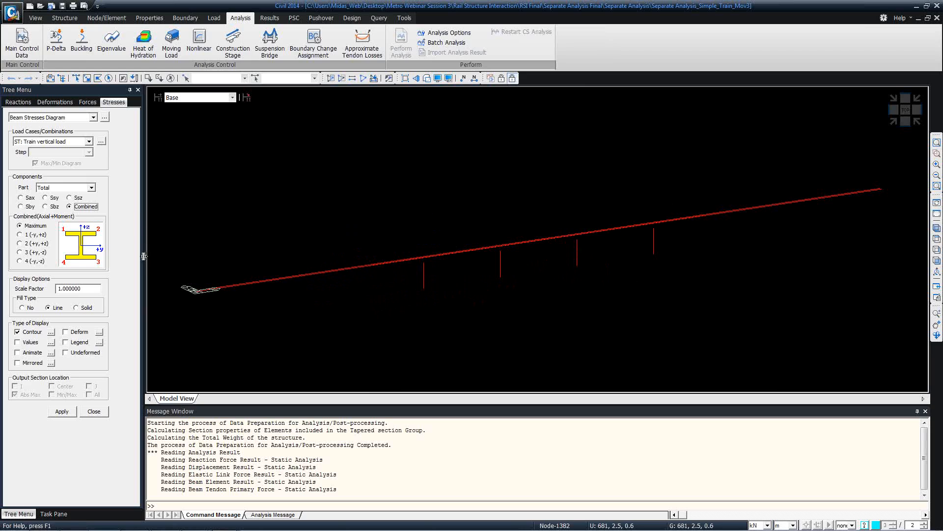
left_click(28, 198)
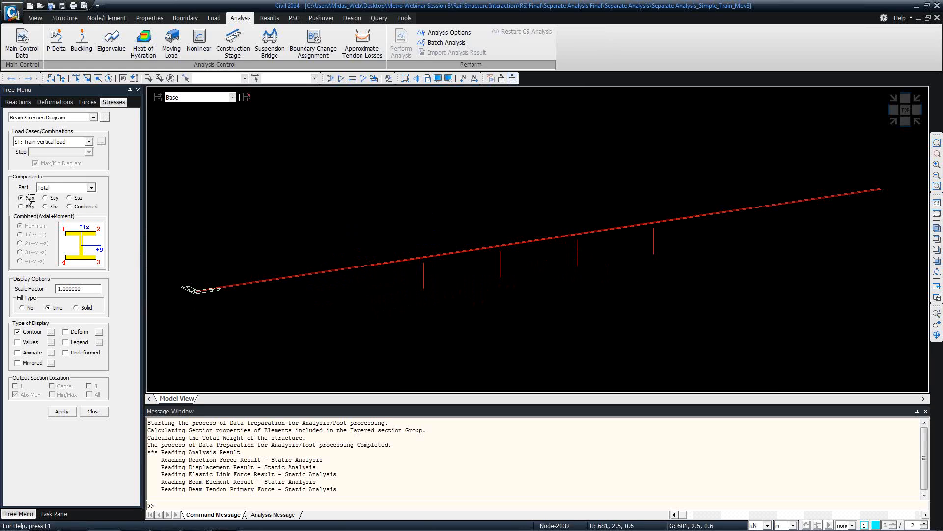
left_click(61, 410)
left_click(67, 342)
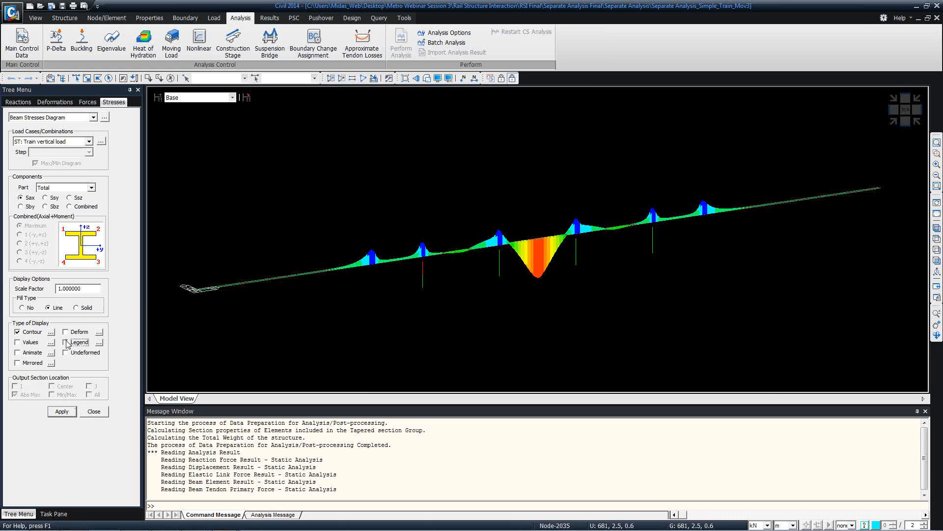
left_click(61, 412)
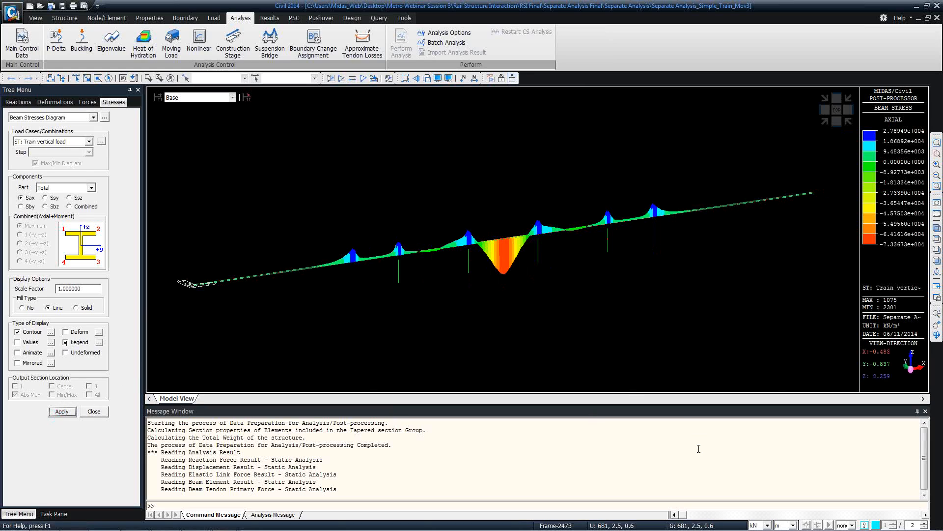
- Set the force unit to N and the length unit to mm for the stress results
left_click(757, 525)
left_click(757, 492)
left_click(776, 525)
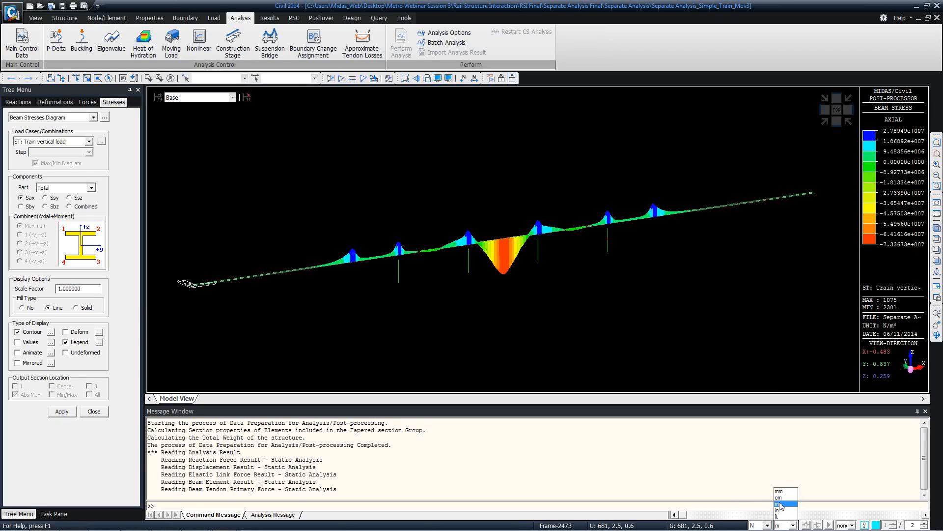
left_click(776, 492)
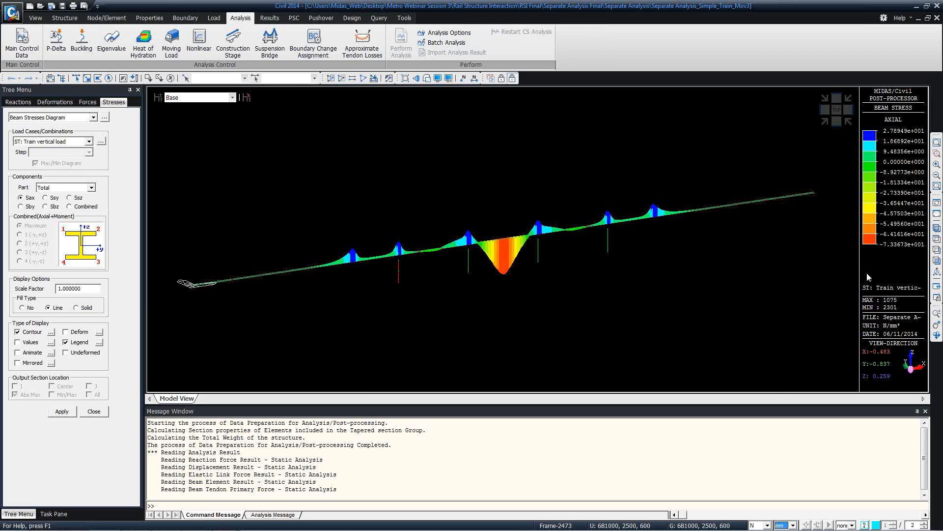
left_click(12, 15)
left_click(11, 21)
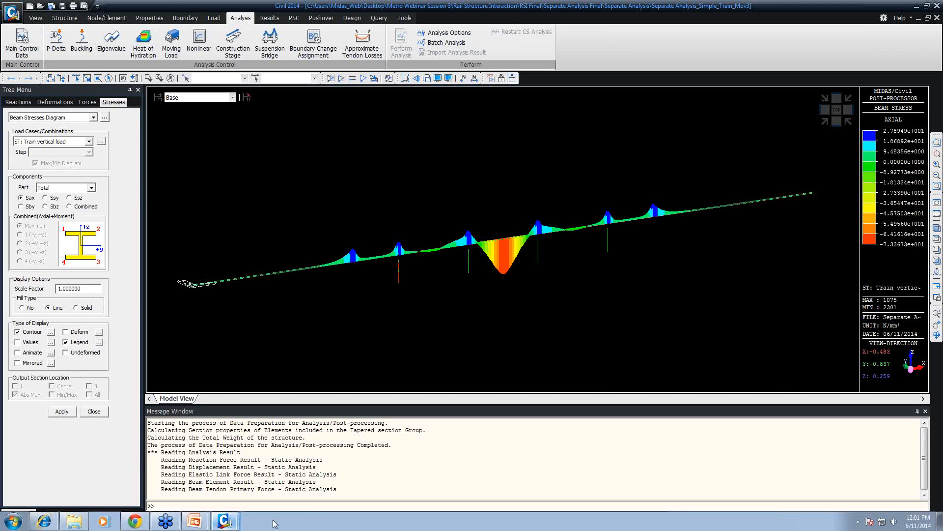
left_click(225, 521)
left_click(282, 401)
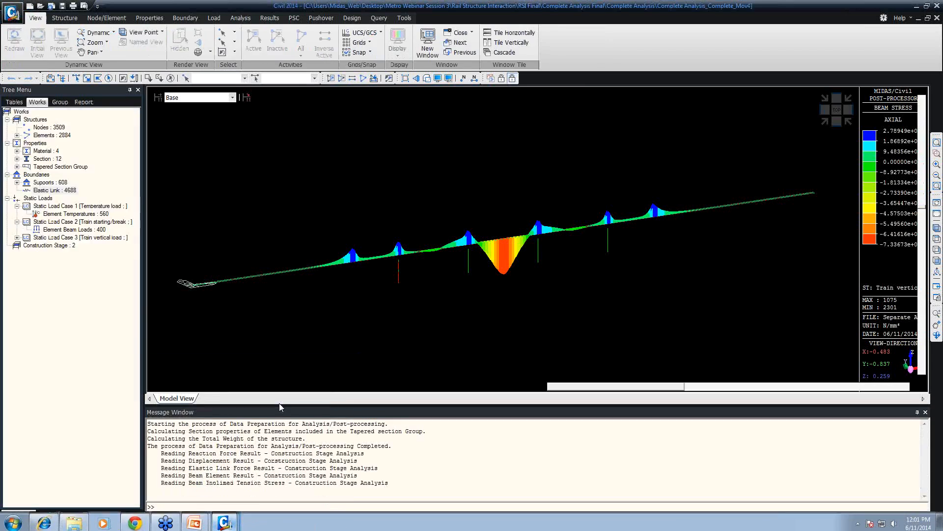
left_click(279, 402)
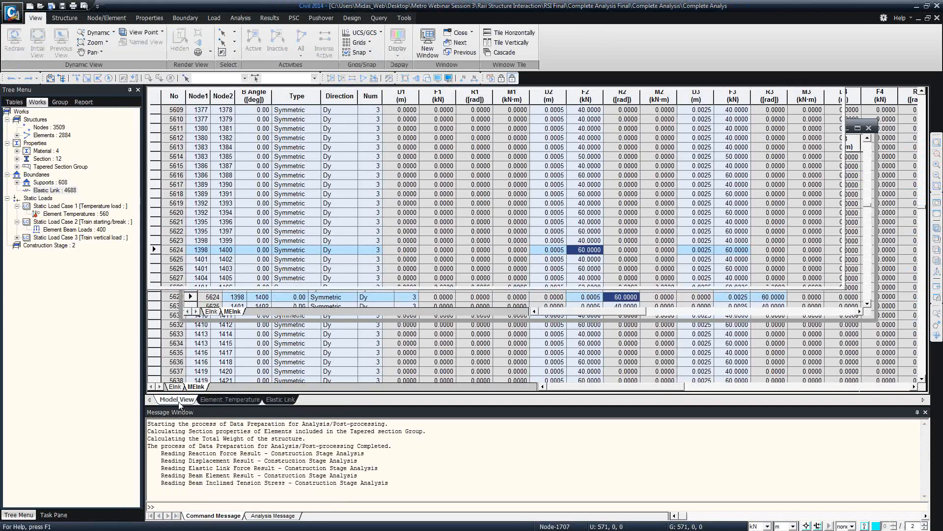
left_click(191, 400)
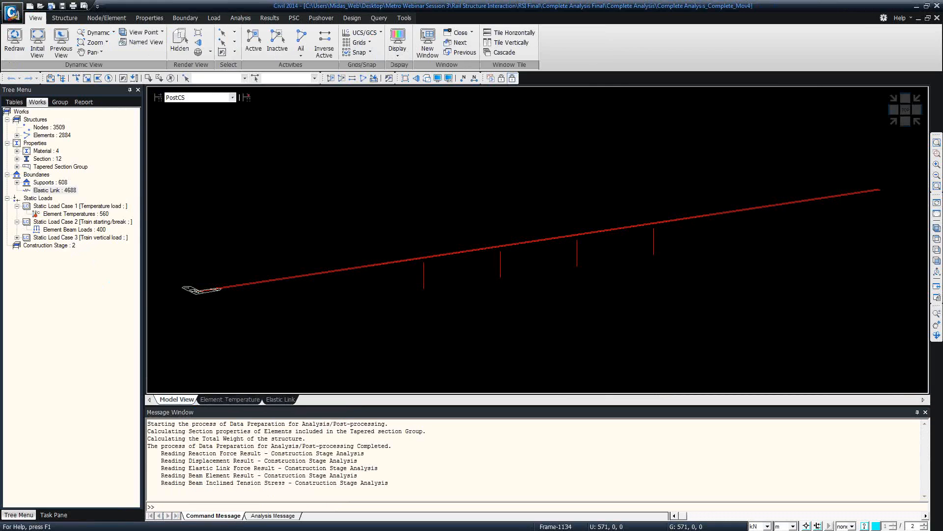
- Switch to the Separate Analysis_Simple_Train_Mov4 model and open its Beam Stresses Diagram settings
key("super")
left_click(218, 517)
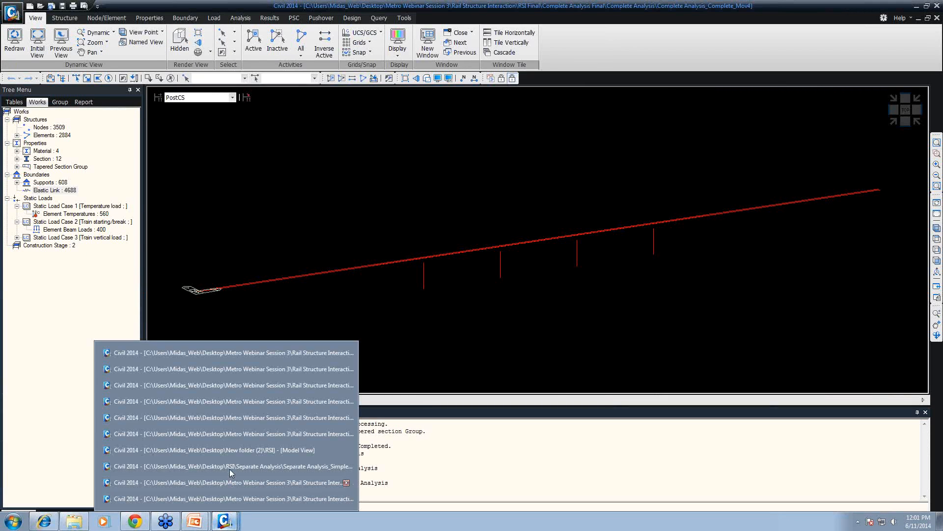
left_click(262, 367)
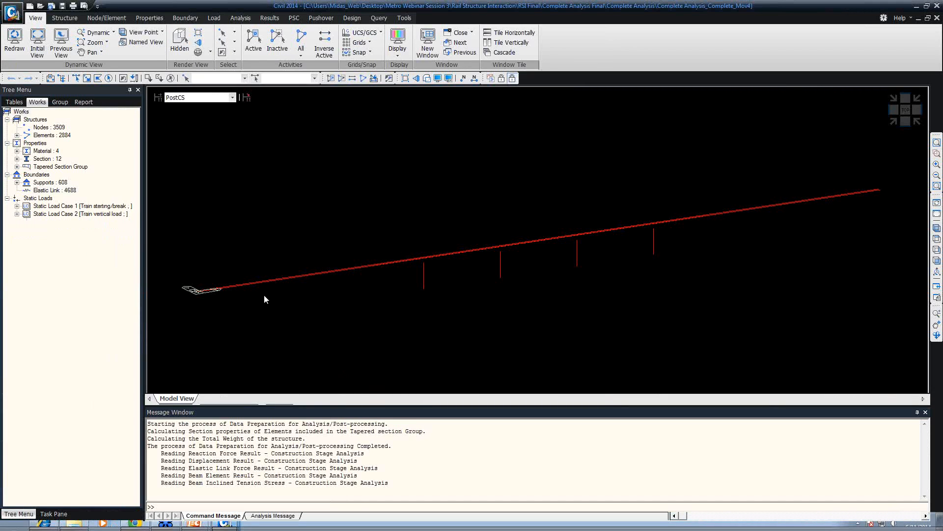
right_click(511, 116)
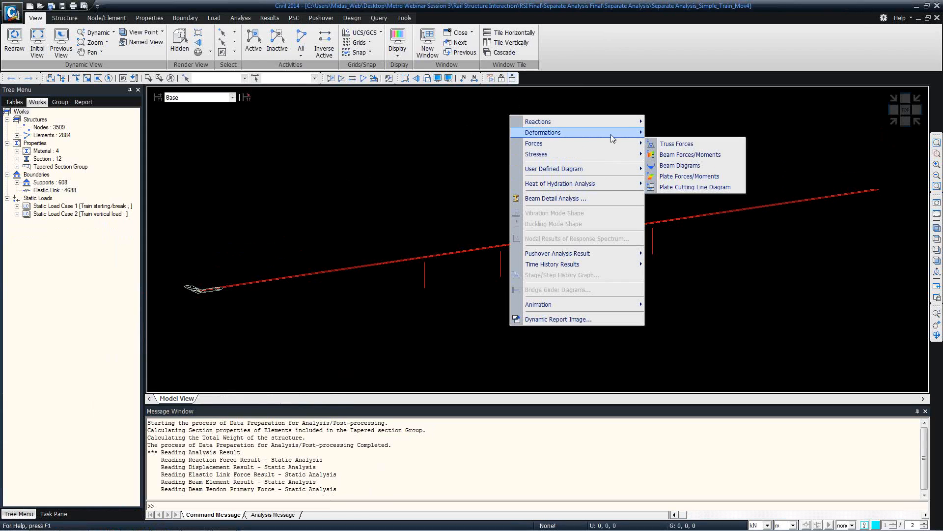
mouse_move(616, 153)
left_click(673, 177)
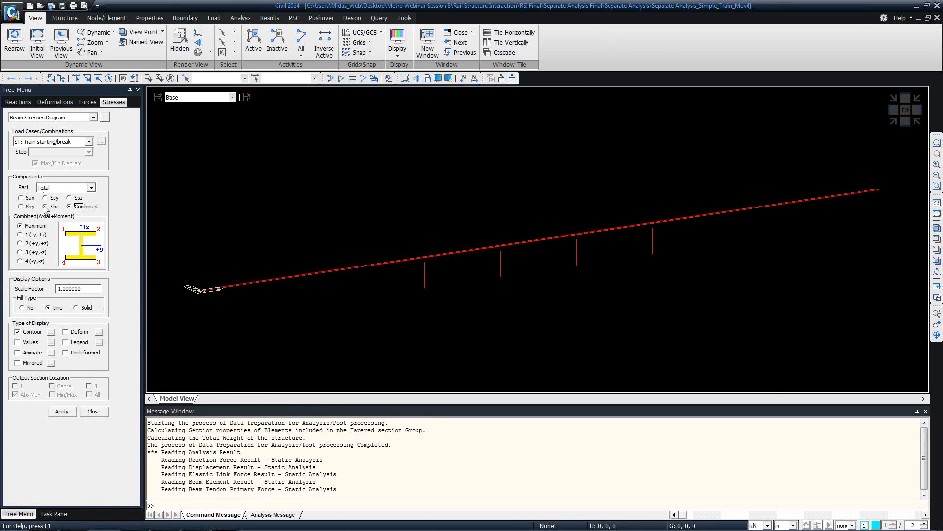
- Plot the Sax beam stress component for the Train starting/break load case, with the legend shown
left_click(20, 198)
left_click(51, 142)
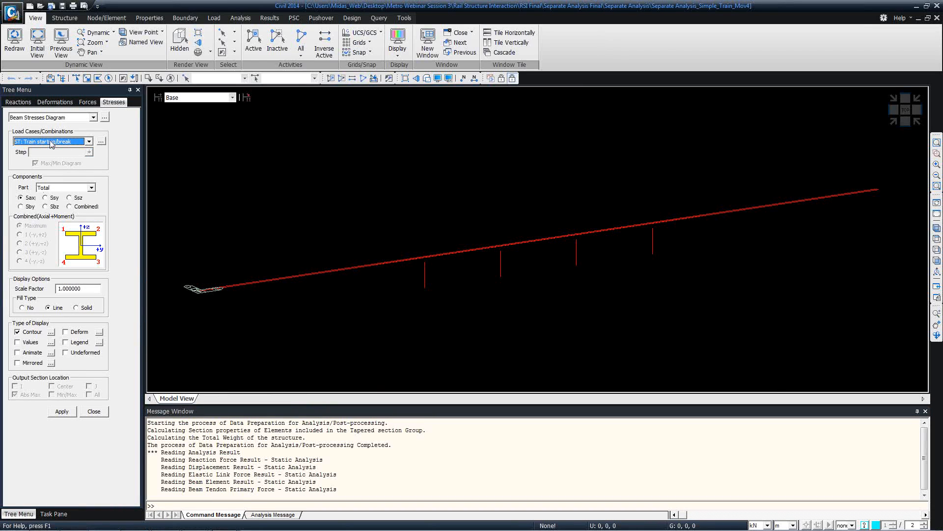
left_click(54, 157)
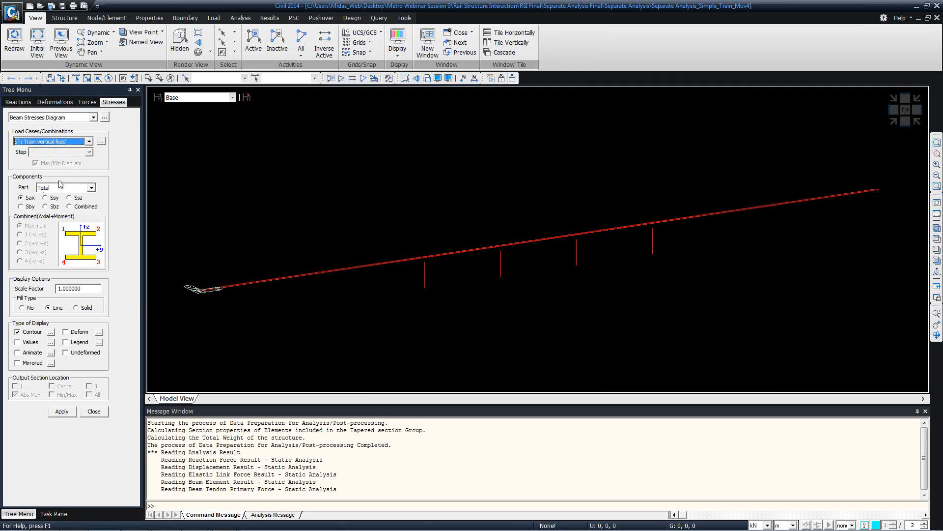
left_click(57, 142)
left_click(49, 149)
left_click(75, 343)
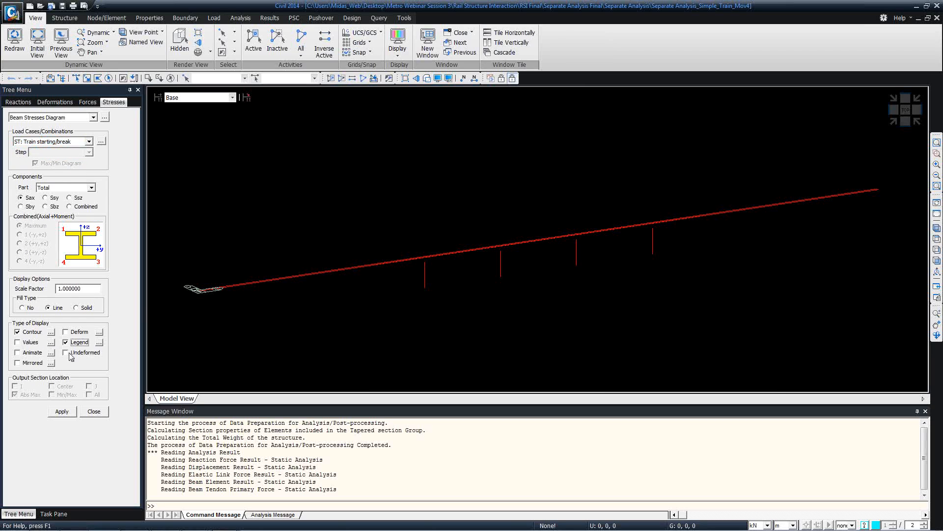
left_click(68, 413)
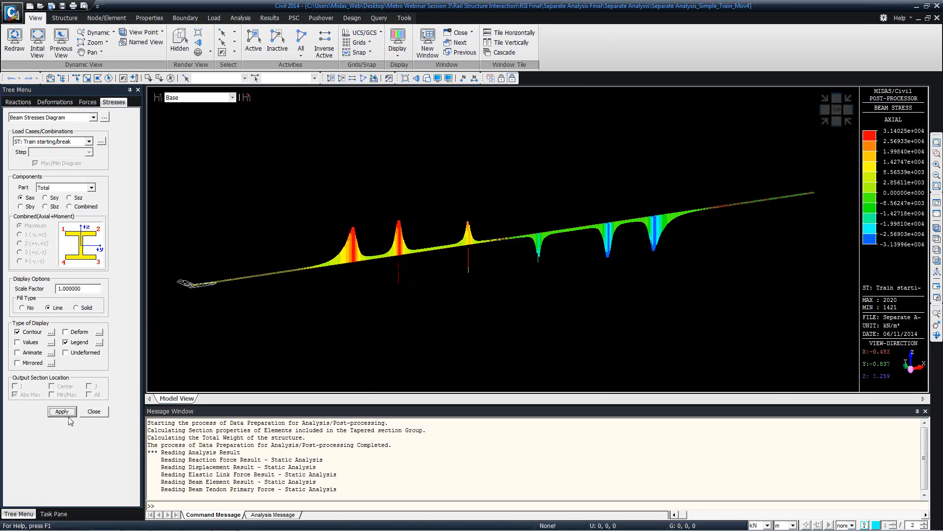
- Set the units of the Train starting/break stress diagram to N and mm
left_click(767, 524)
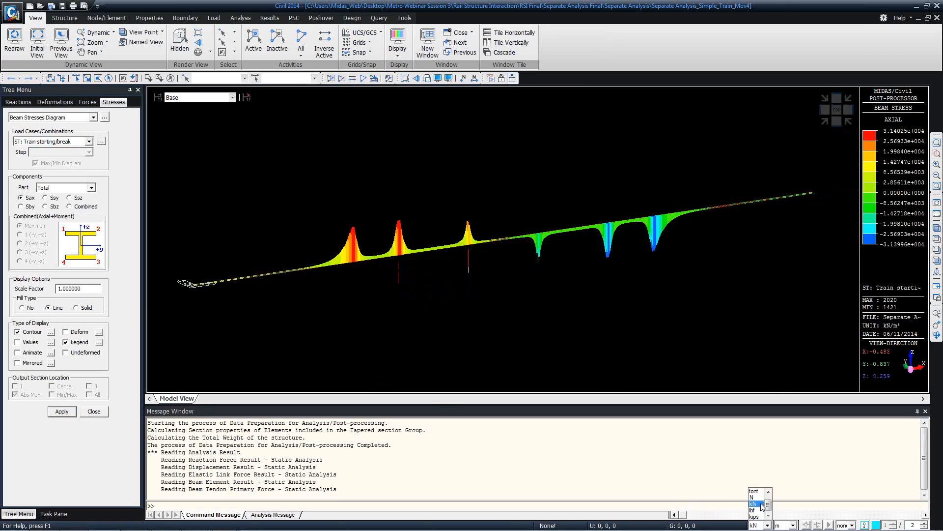
left_click(764, 504)
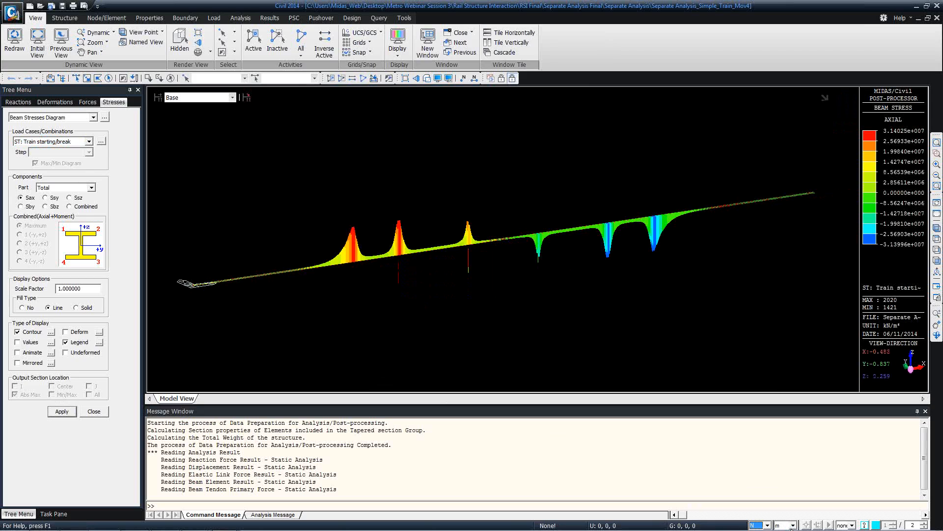
left_click(791, 525)
left_click(779, 492)
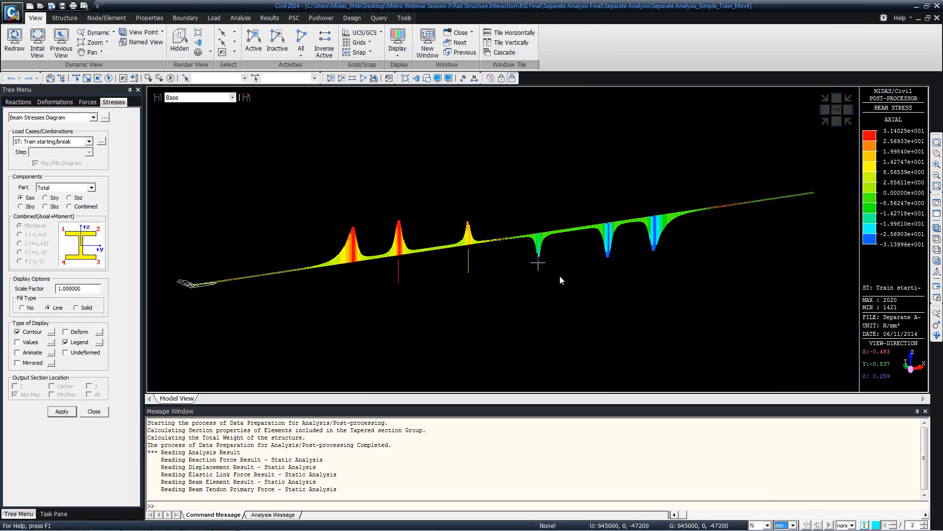
mouse_move(569, 269)
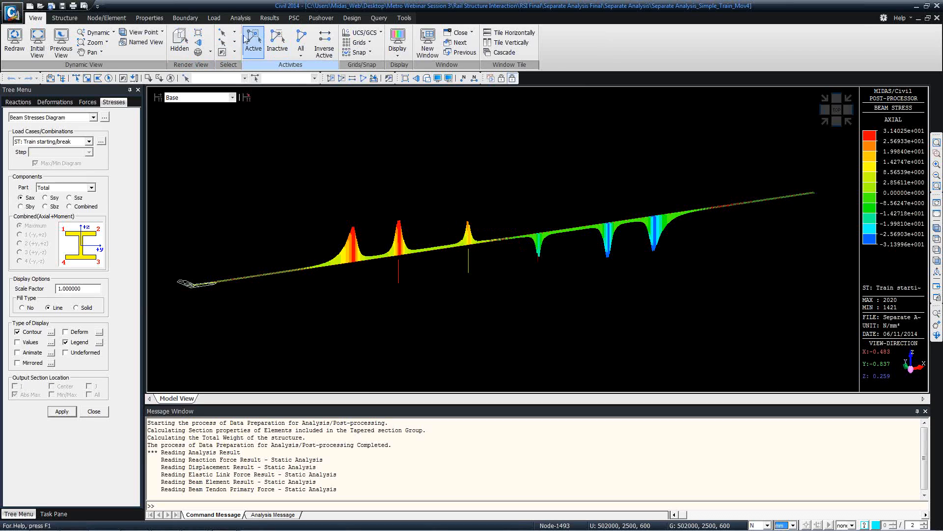
- Open the beam stress results table, cancel its record activation without applying any load cases, and return to the model view
left_click(270, 18)
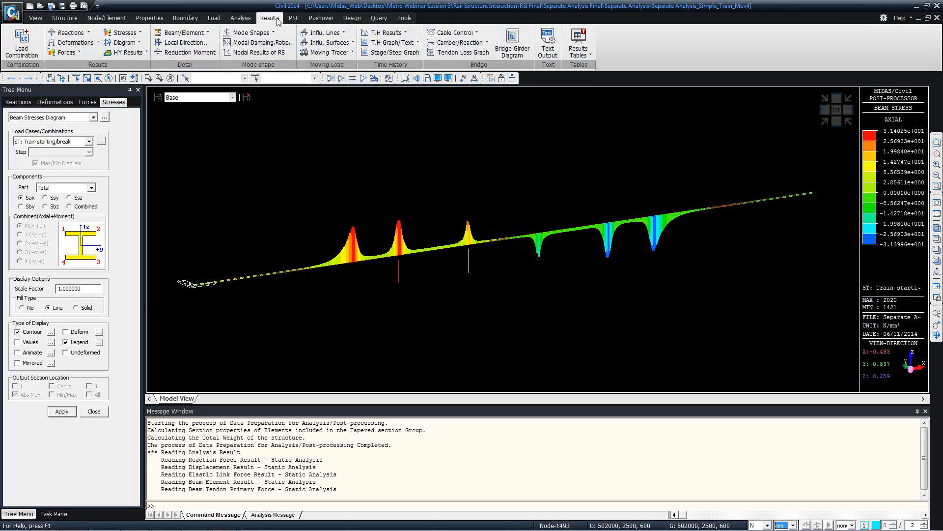
left_click(583, 48)
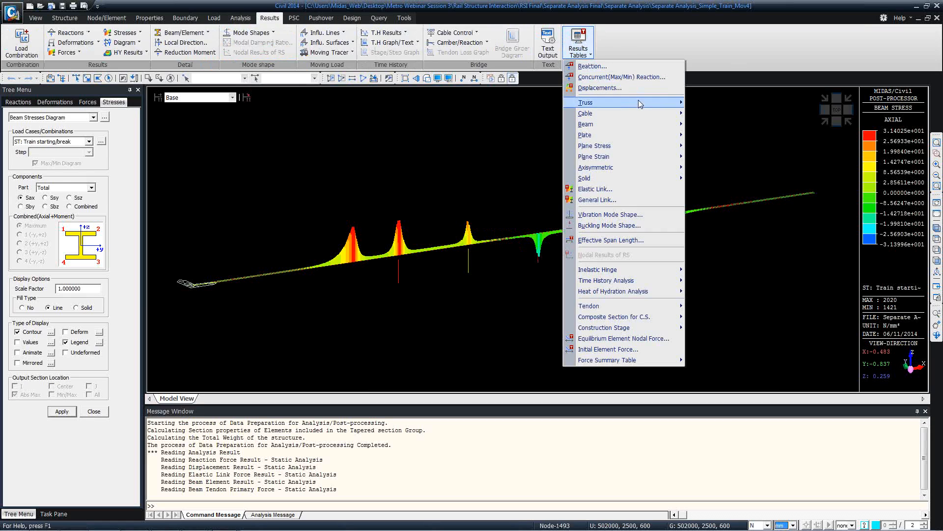
mouse_move(664, 129)
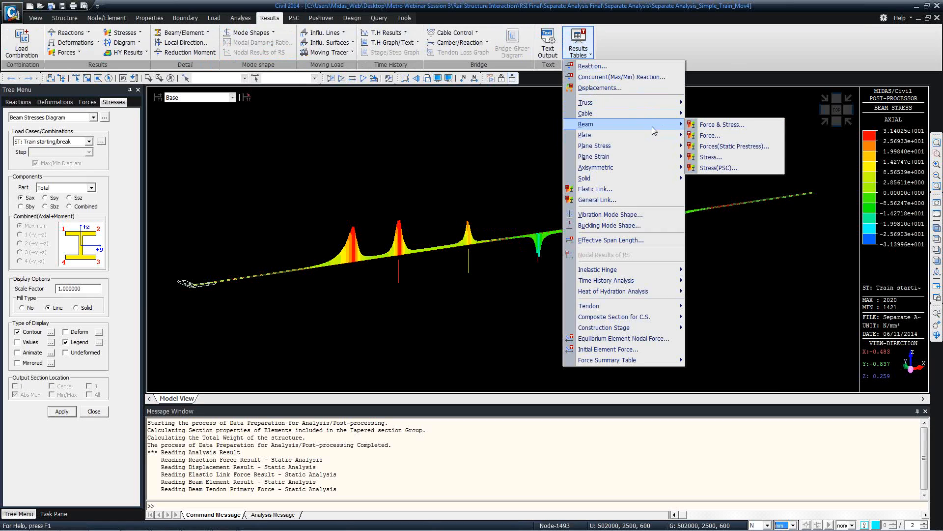
left_click(735, 157)
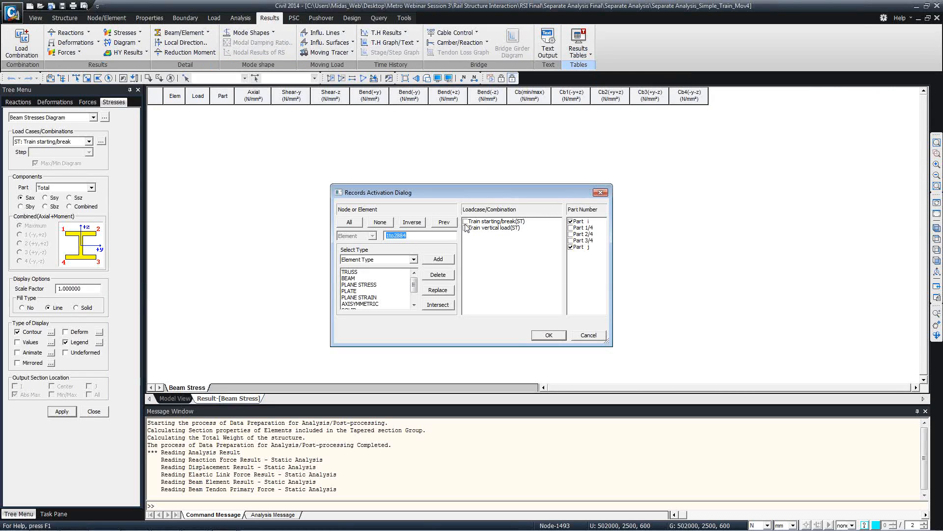
left_click(465, 221)
left_click(465, 228)
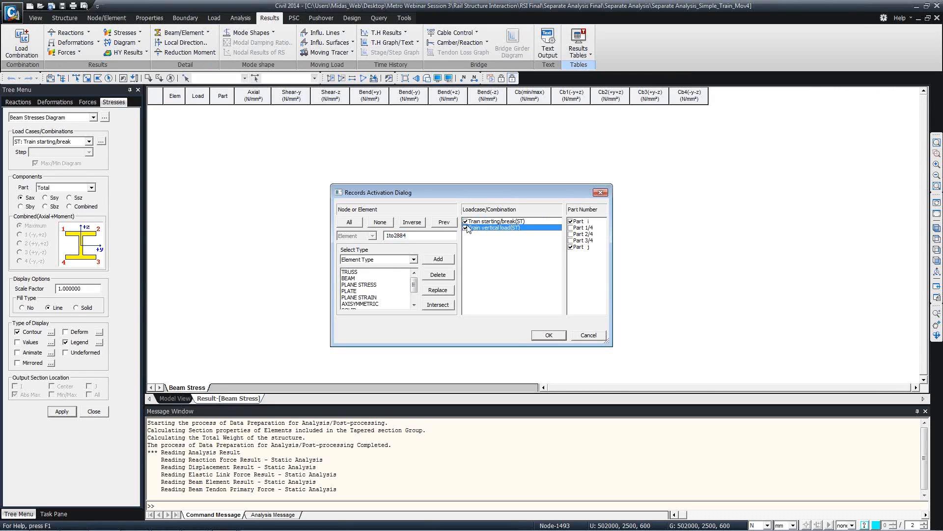
left_click(465, 221)
left_click(589, 335)
left_click(174, 398)
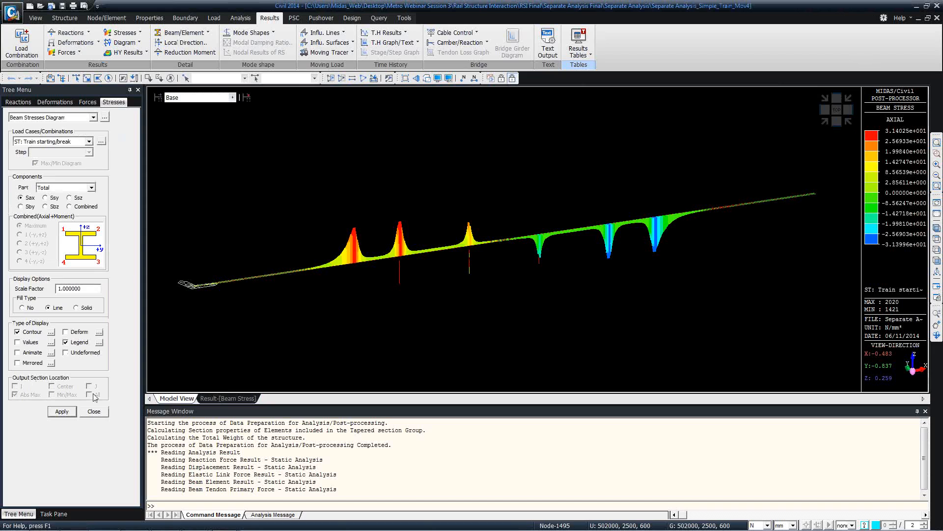
- Close the stress diagram settings and highlight the structure groups Disp_Deck1 to Disp_Deck5 in the model, one after another
left_click(93, 411)
left_click(60, 103)
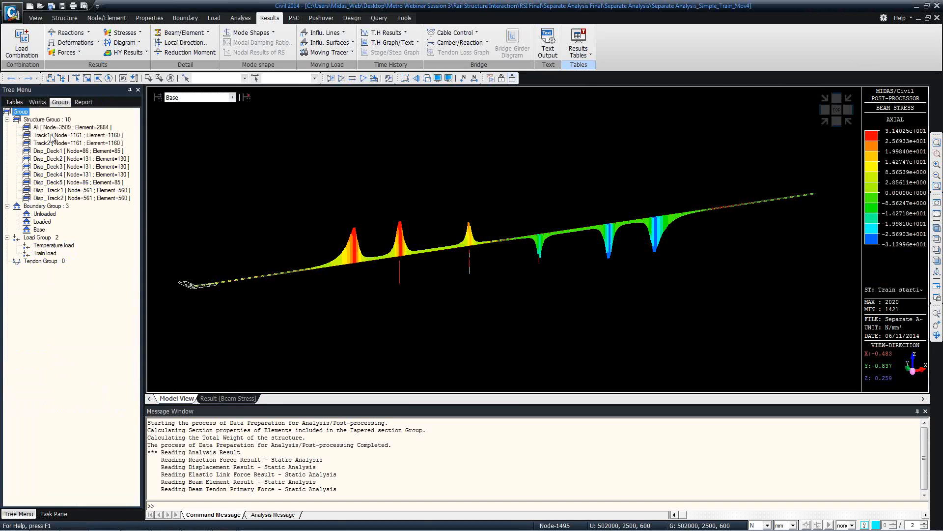
double_click(57, 152)
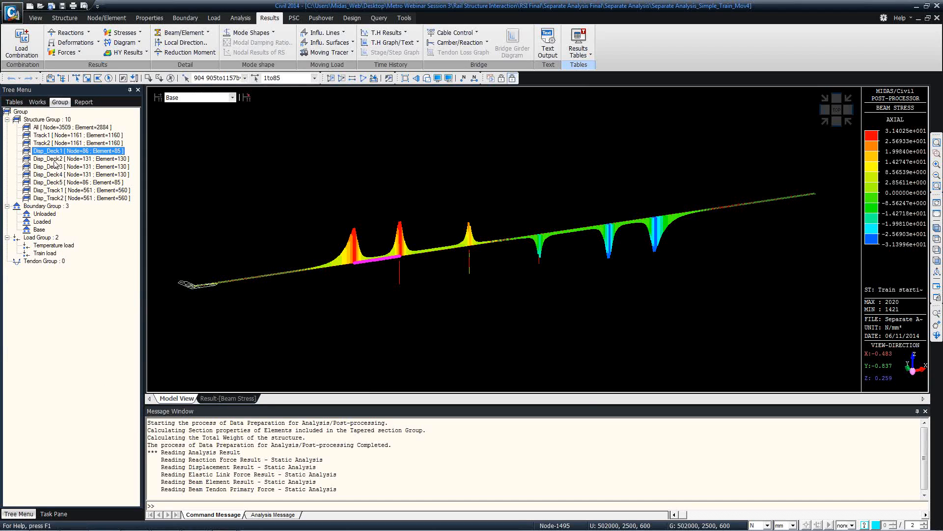
double_click(55, 160)
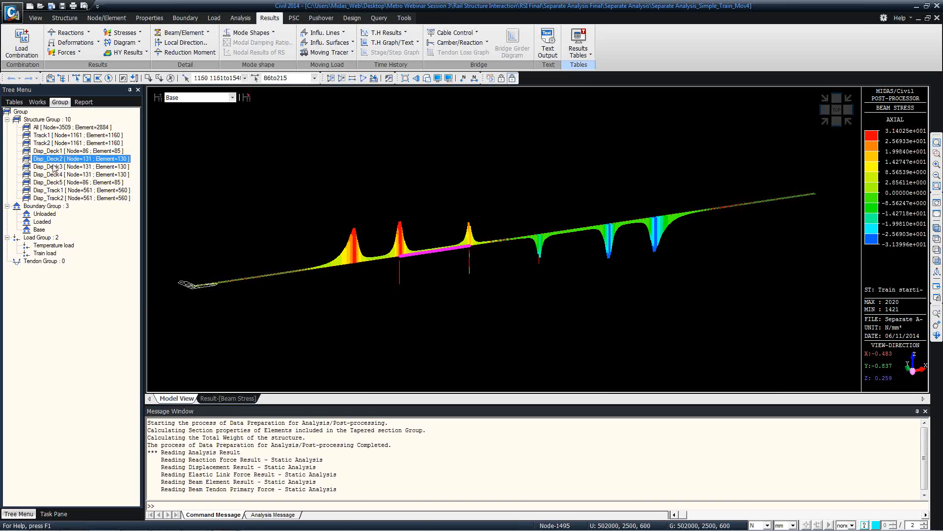
double_click(54, 167)
double_click(57, 175)
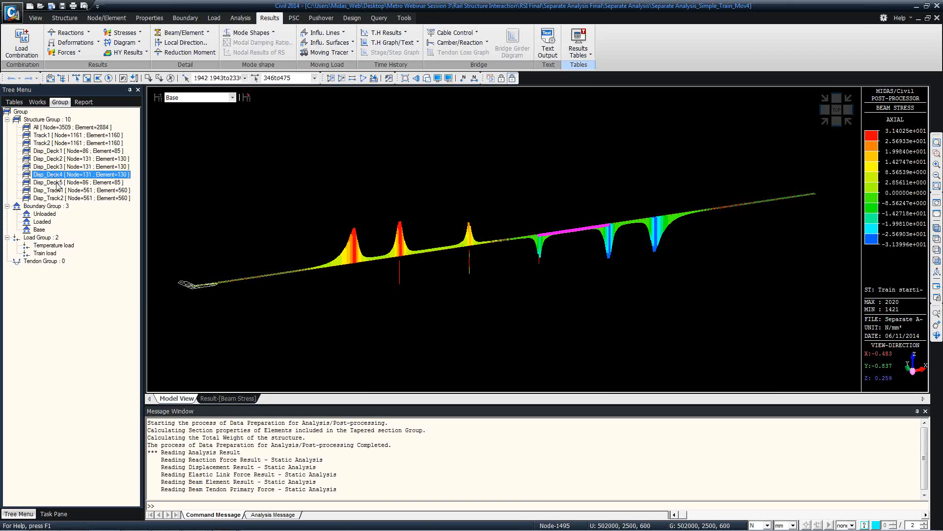
double_click(57, 183)
- Highlight the structure groups Disp_Track1 and Disp_Track2 in the model, ending with only Disp_Track1 selected
double_click(61, 192)
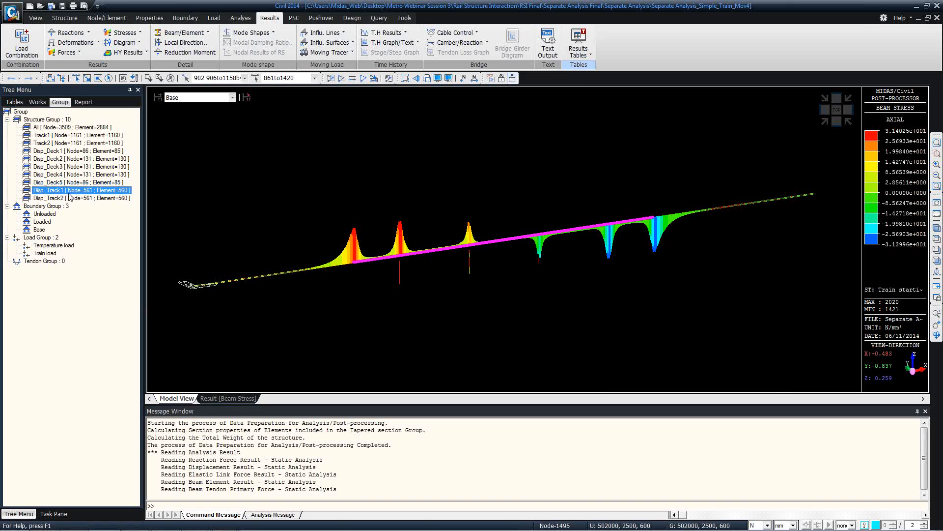
double_click(66, 198, "ctrl")
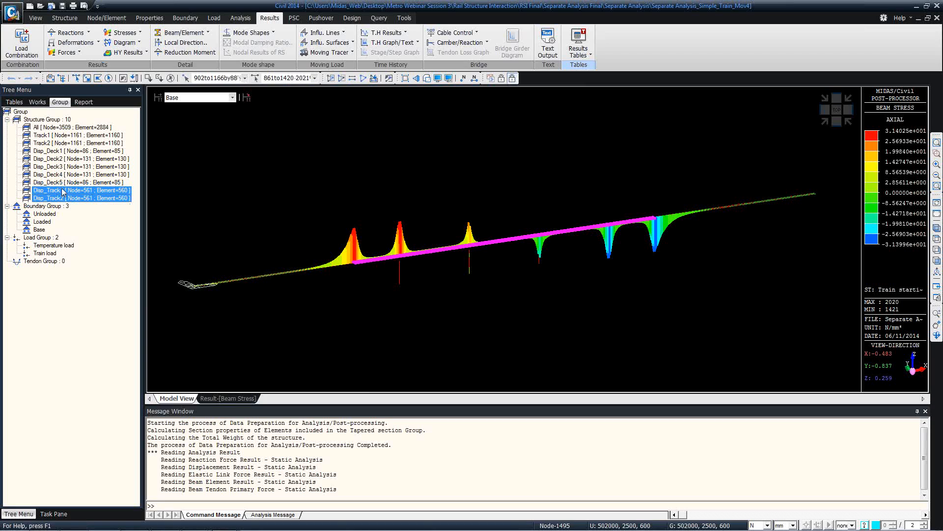
double_click(66, 198, "ctrl")
double_click(66, 198)
double_click(69, 192)
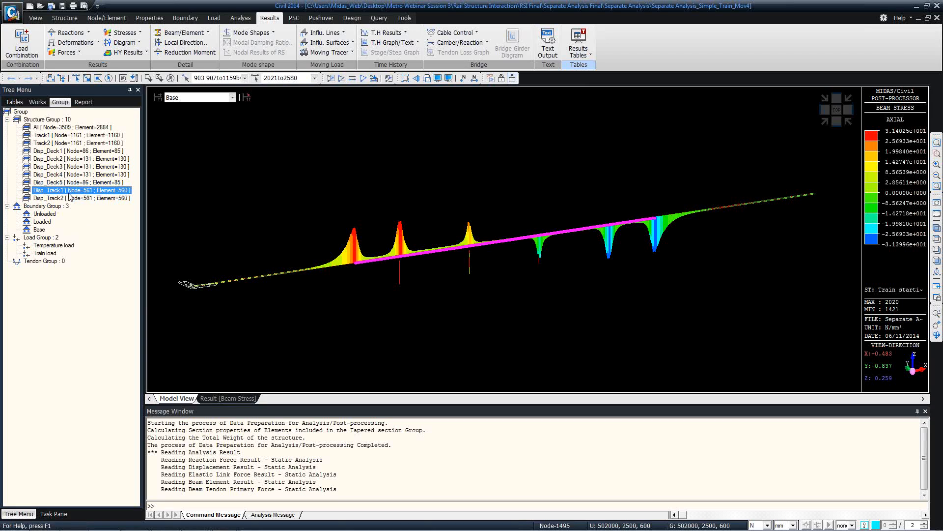
double_click(70, 198)
double_click(68, 192)
- Copy the selected track's element numbers and list the beam stresses of elements 861to1420 for Train starting/break(ST), with only Part i included
double_click(295, 78)
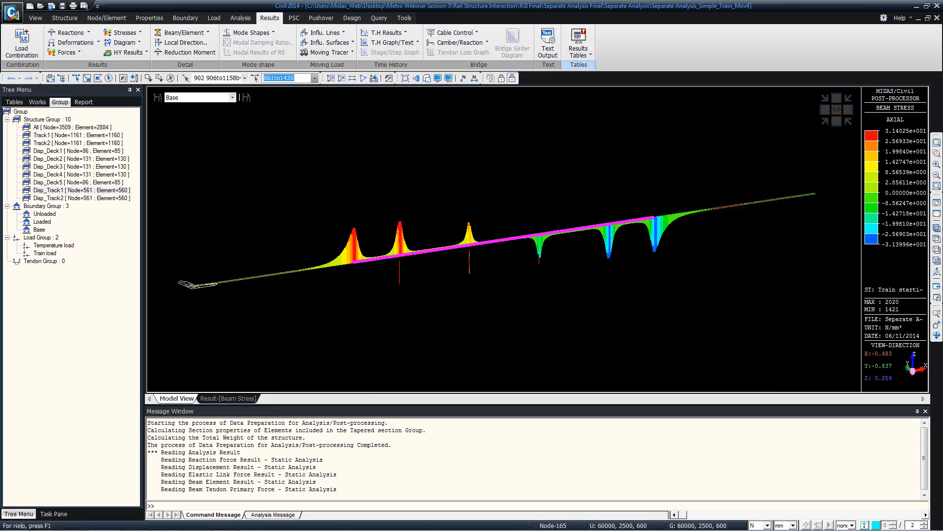
mouse_move(89, 191)
left_mouse_down()
mouse_move(199, 111)
mouse_move(264, 81)
left_mouse_up()
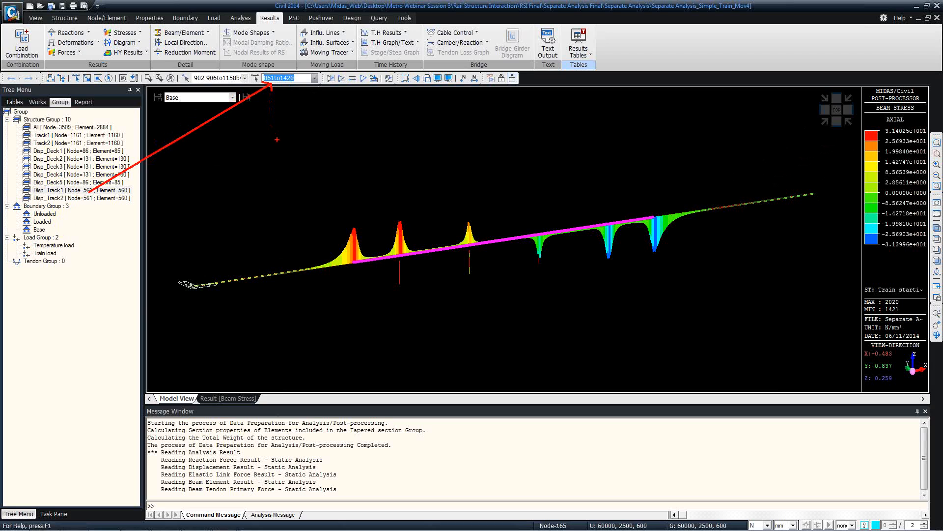
key("Escape")
left_click_drag(264, 78, 302, 86)
left_click(228, 397)
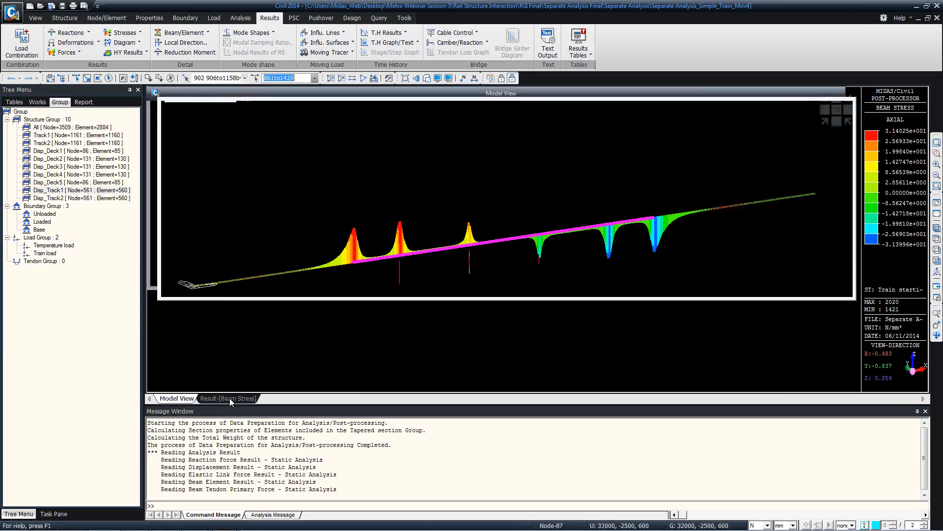
right_click(267, 135)
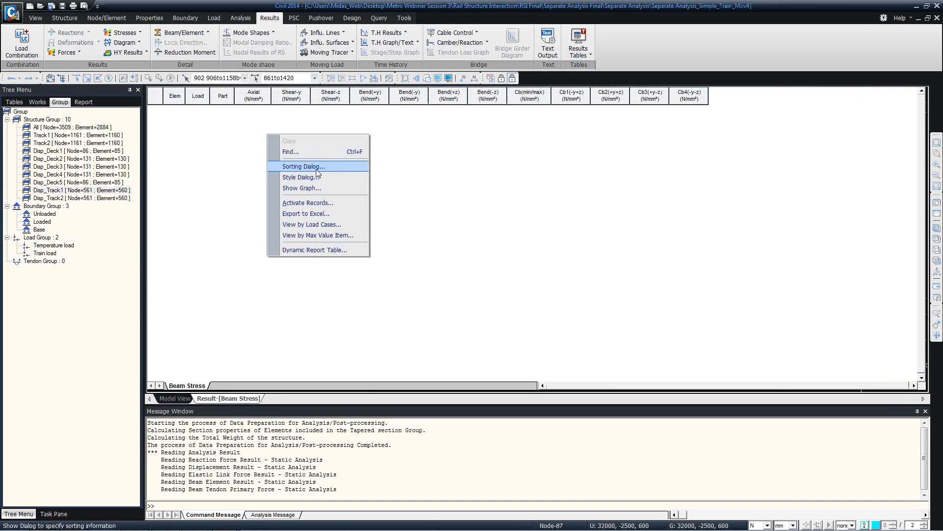
left_click(318, 203)
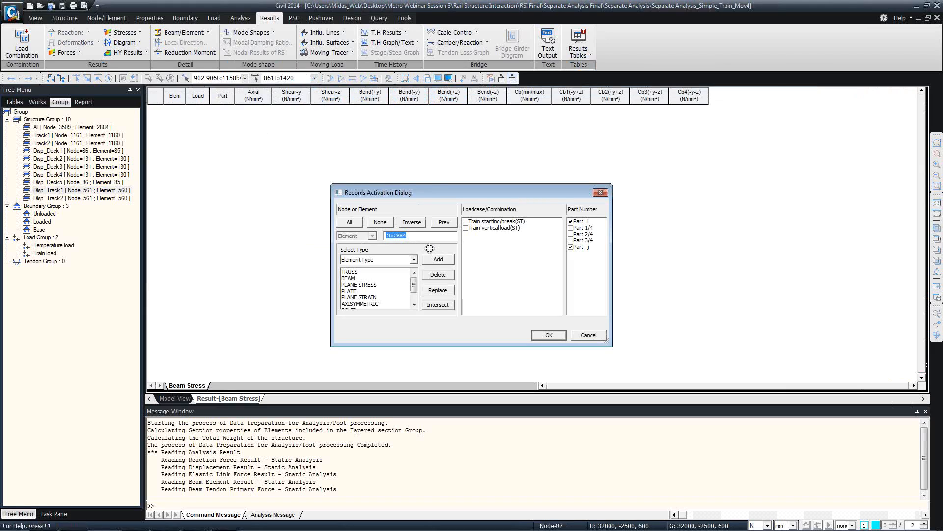
left_click(472, 222)
left_click(571, 247)
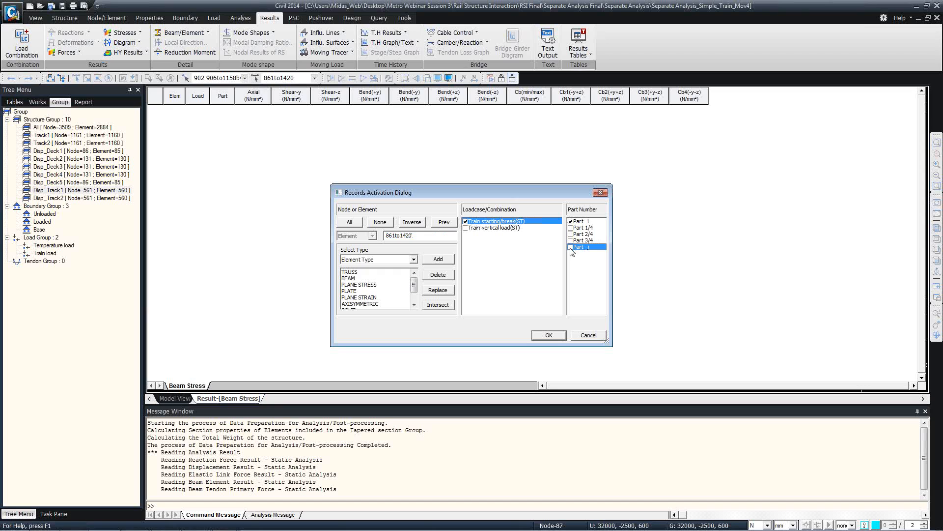
left_click(552, 336)
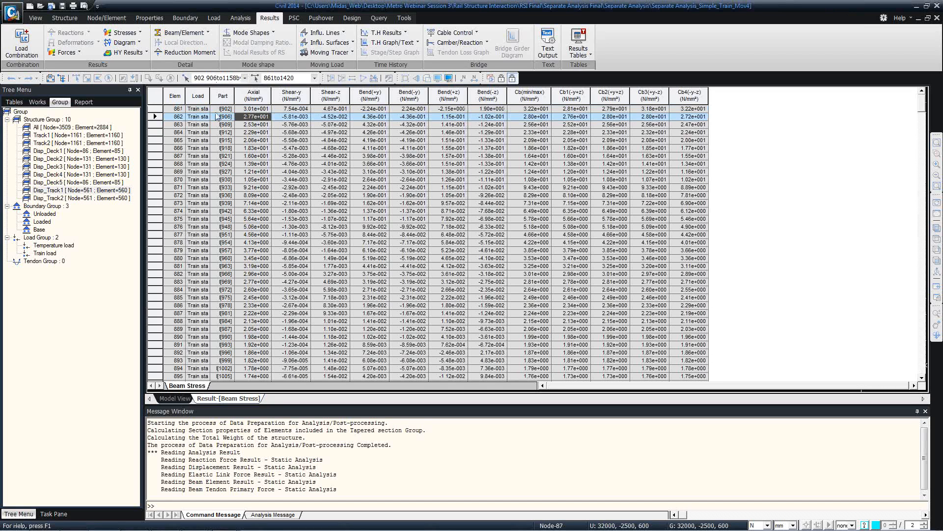
- Skim the listed beam stresses and export the table as the Excel file Beam Stress in the Separate Analysis folder
scroll(242, 125, "down", 14)
scroll(241, 124, "down", 20)
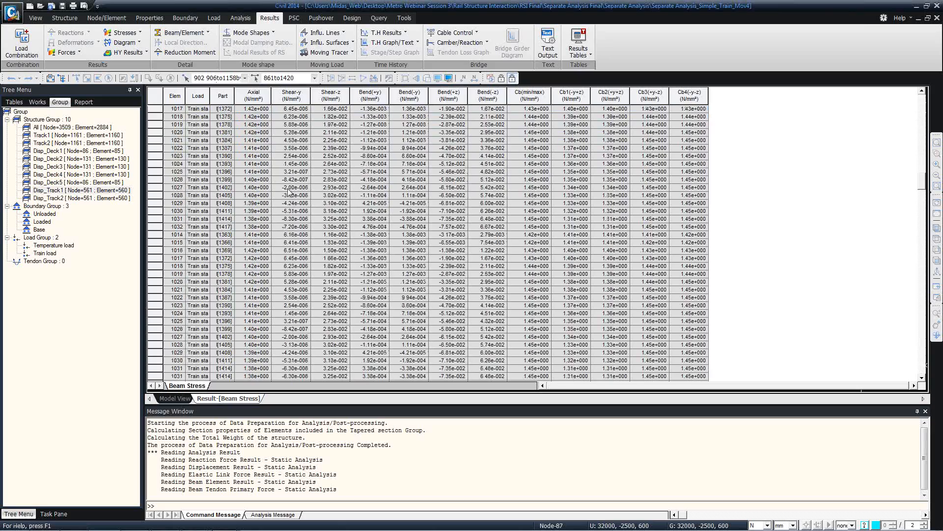
scroll(252, 166, "up", 20)
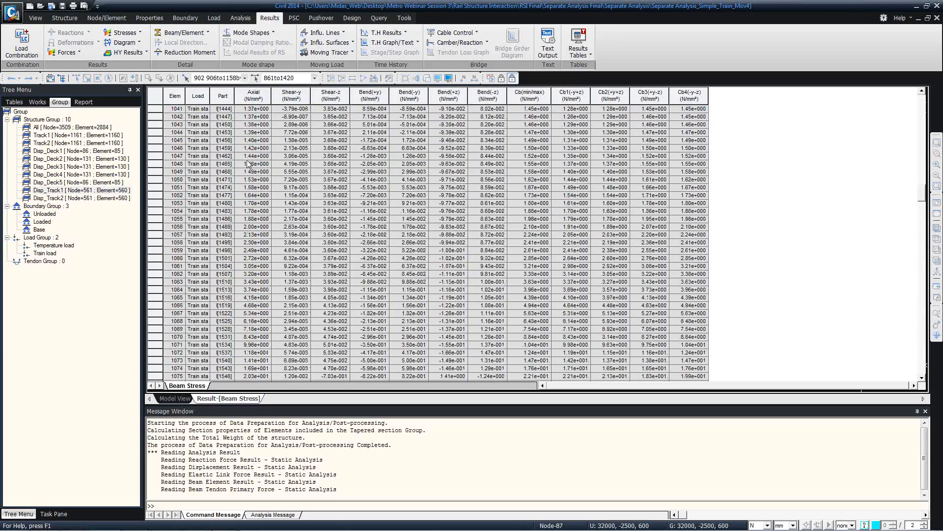
scroll(252, 167, "up", 20)
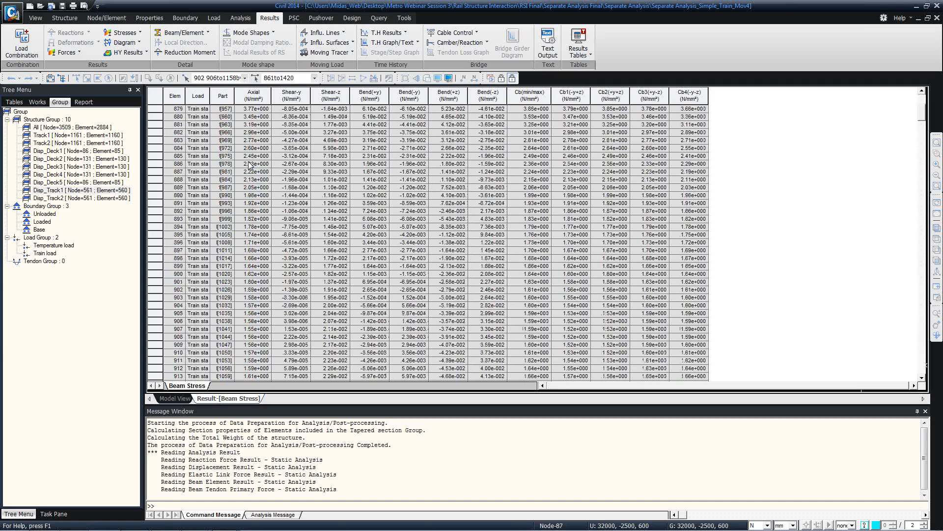
right_click(250, 142)
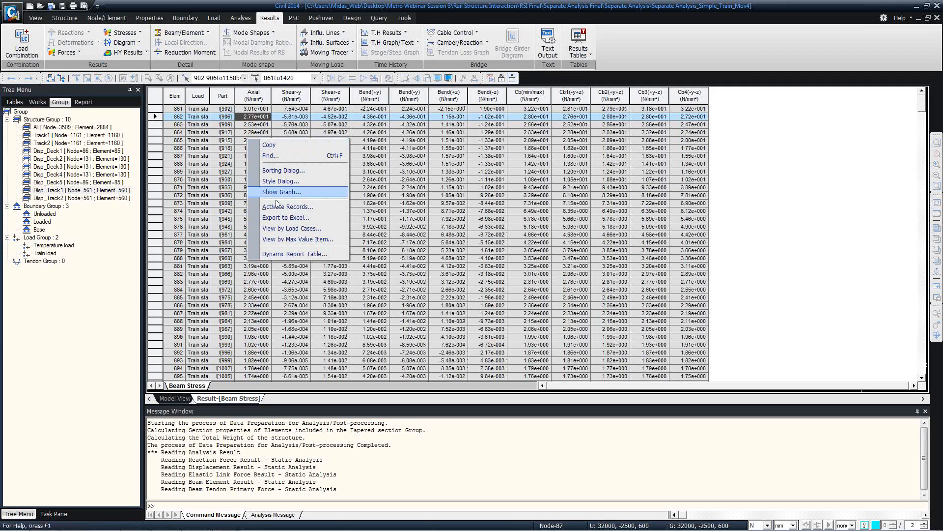
left_click(290, 217)
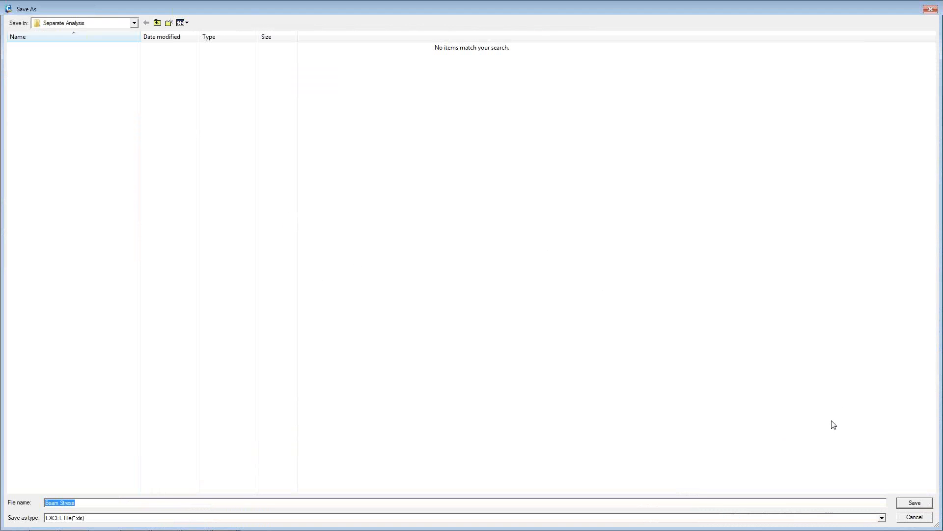
left_click(914, 502)
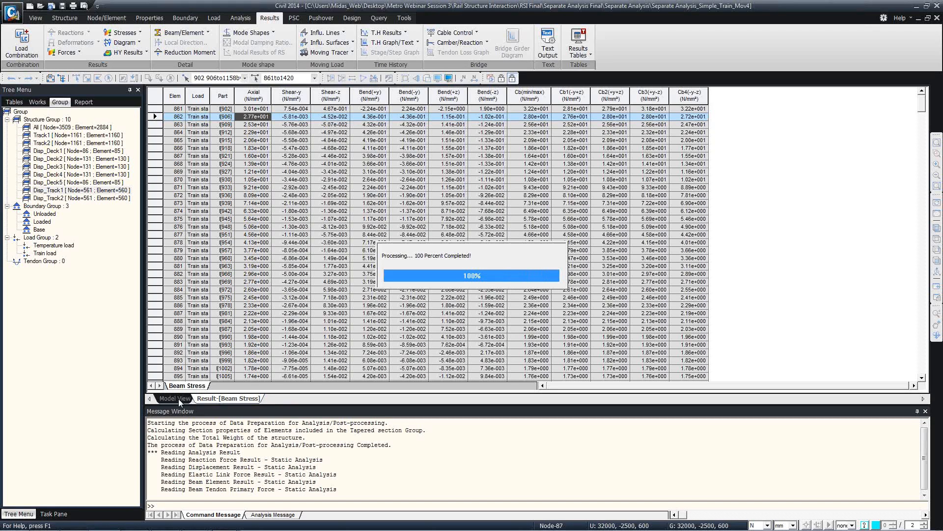
left_click(502, 291)
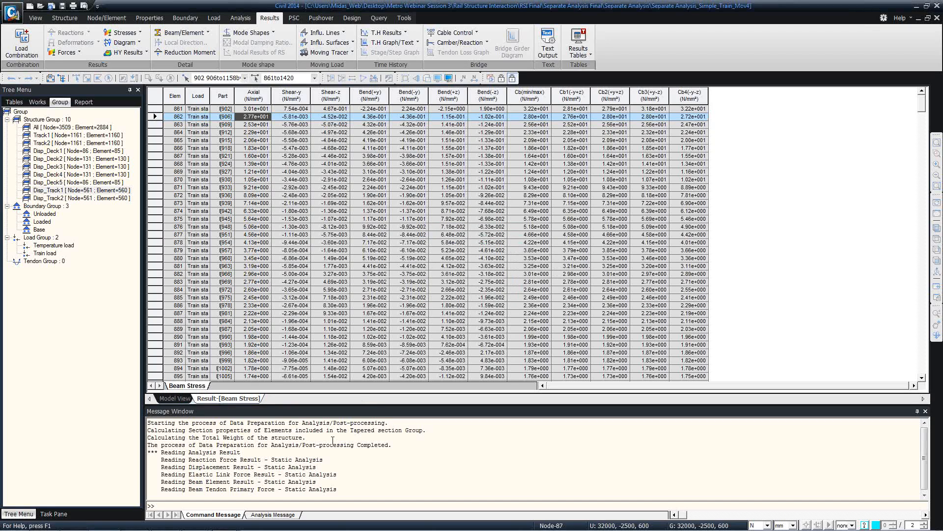
- Switch to Windows Explorer and browse to Desktop > Metro Webinar Session 3 > Rail Structure Interaction > RSI Final > Separate Analysis Final > Separate Analysis
mouse_move(246, 524)
left_click(69, 526)
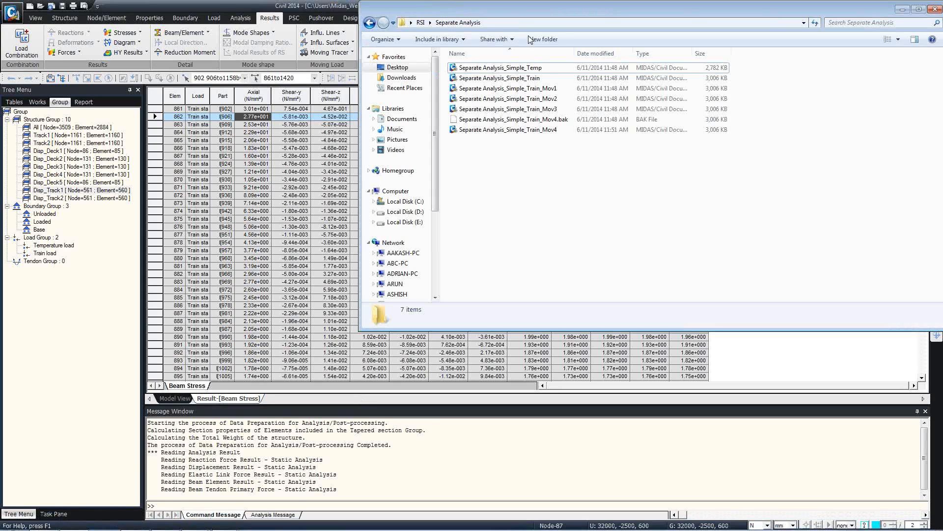
left_click(417, 22)
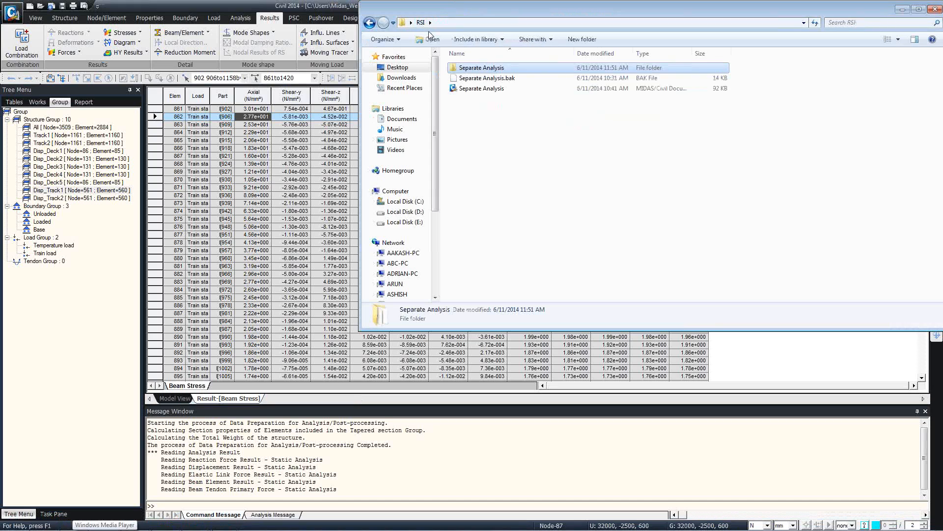
left_click(410, 23)
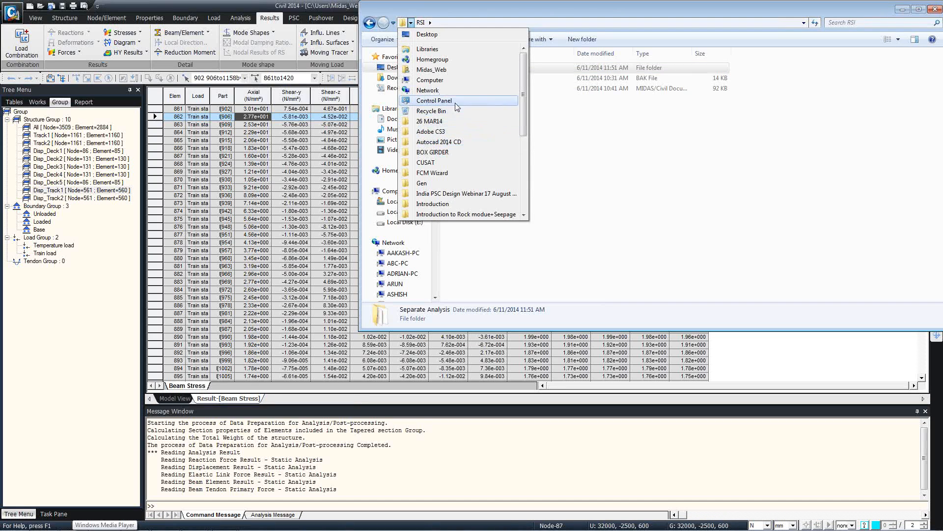
left_click(427, 35)
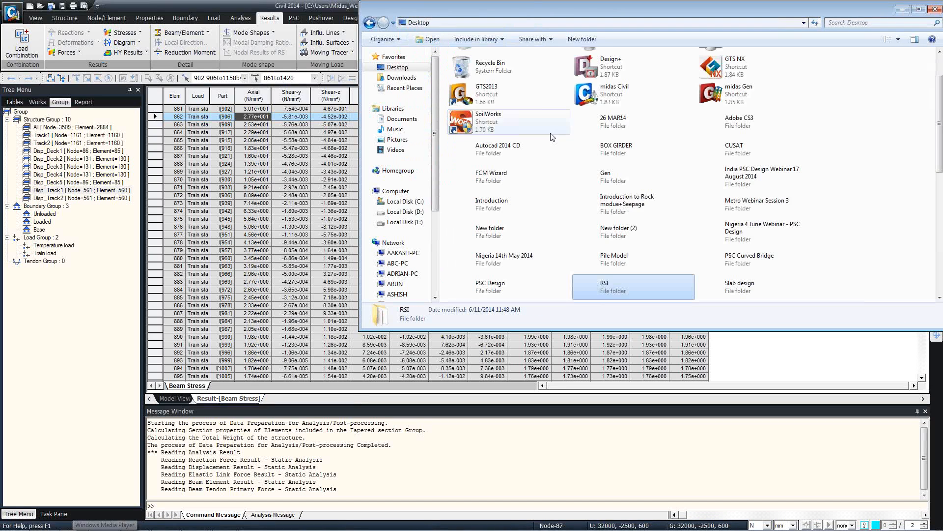
double_click(707, 205)
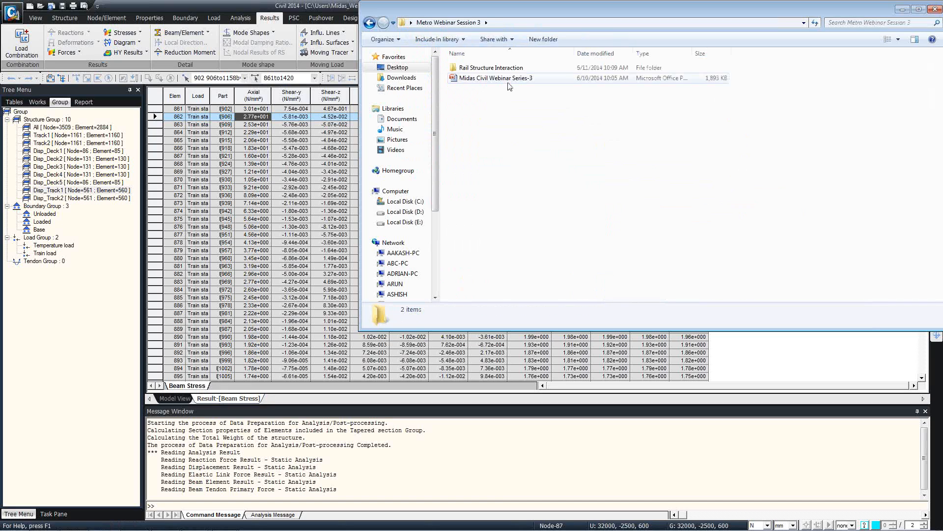
left_click(498, 69)
double_click(498, 69)
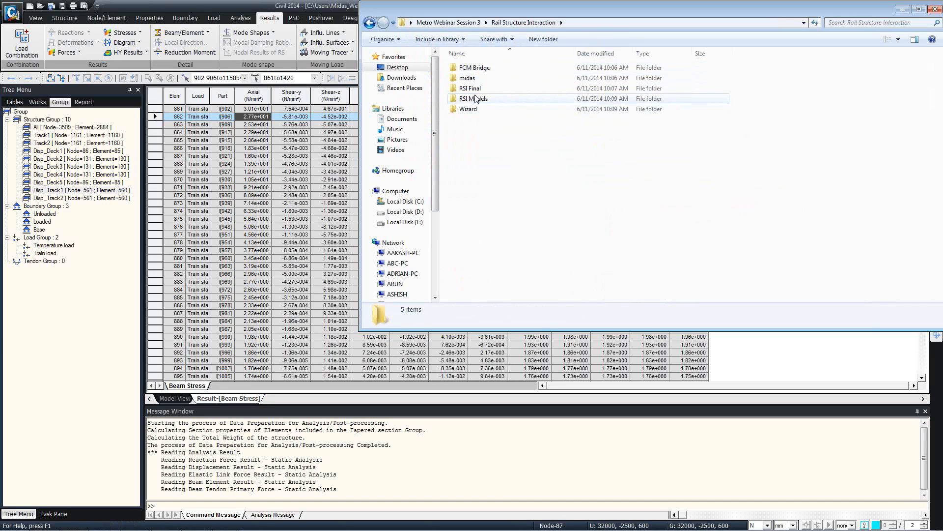
double_click(471, 88)
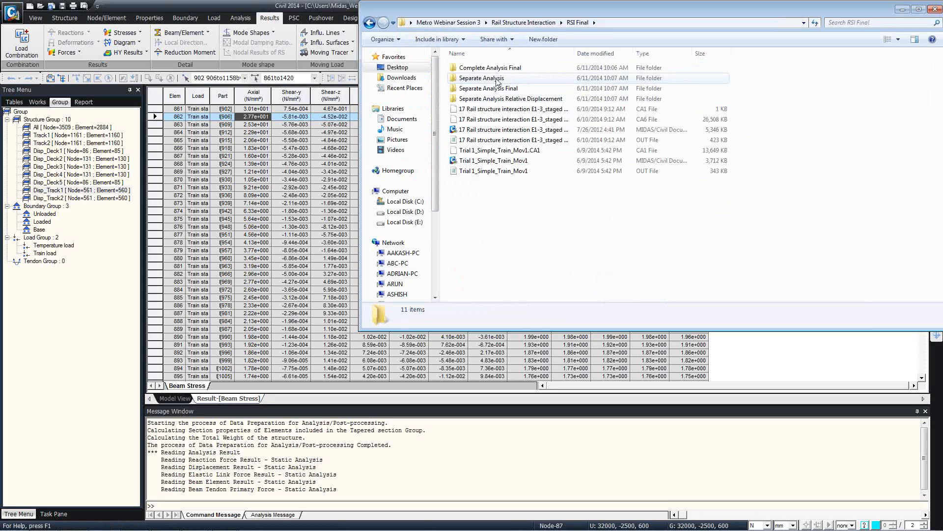
double_click(486, 88)
double_click(484, 78)
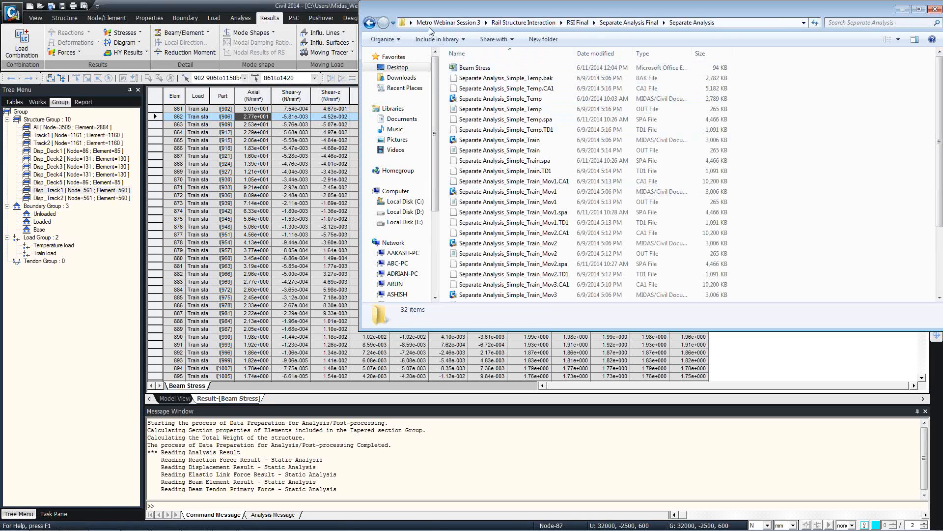
- Open the exported Beam Stress workbook in Excel, look through its element stresses, and close the workbook and the folder window
double_click(473, 68)
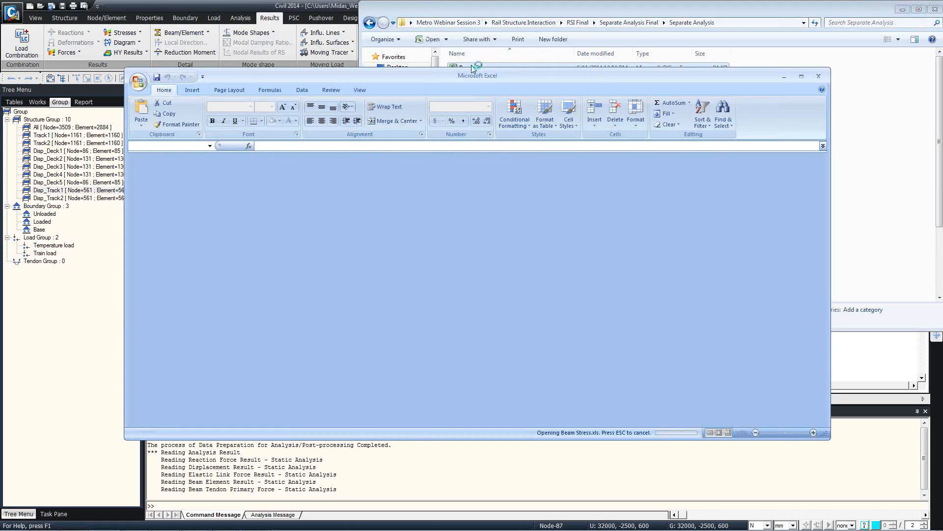
left_click(441, 297)
left_click(391, 281)
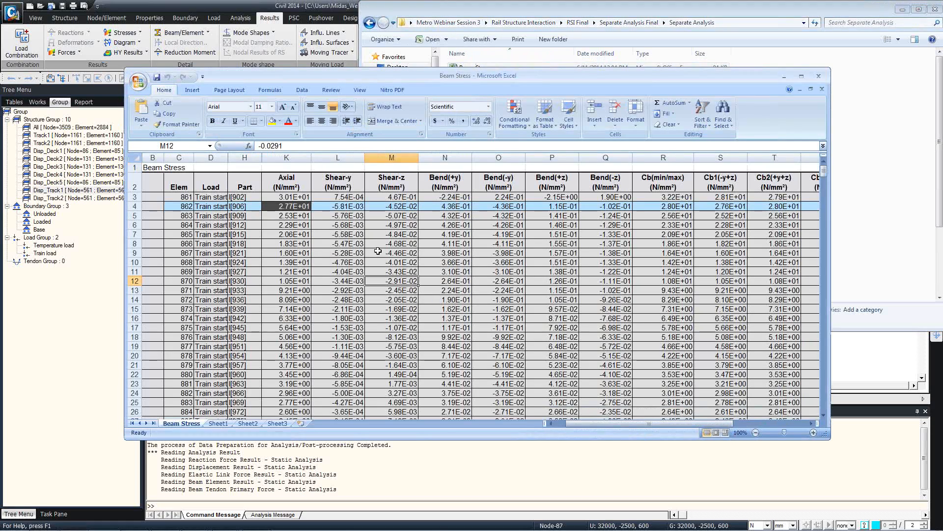
scroll(364, 223, "down", 20)
scroll(364, 223, "down", 20)
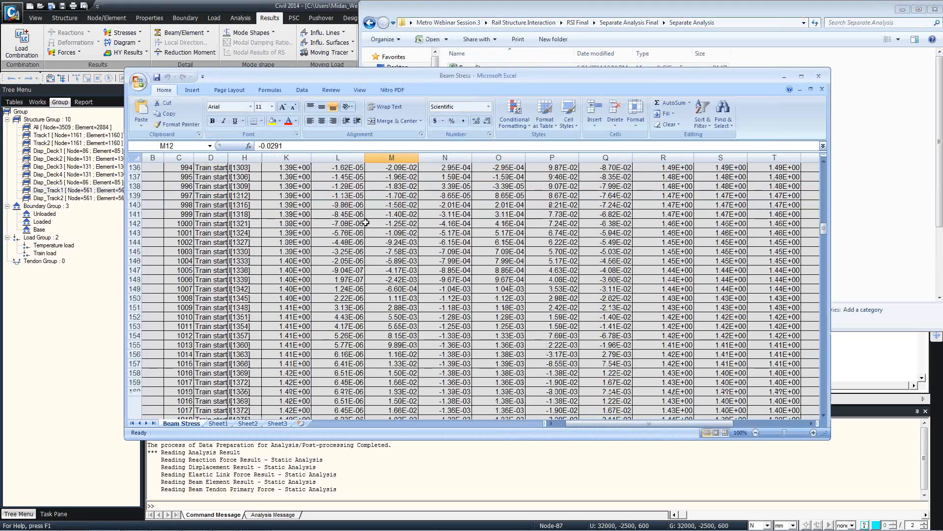
scroll(377, 236, "down", 2)
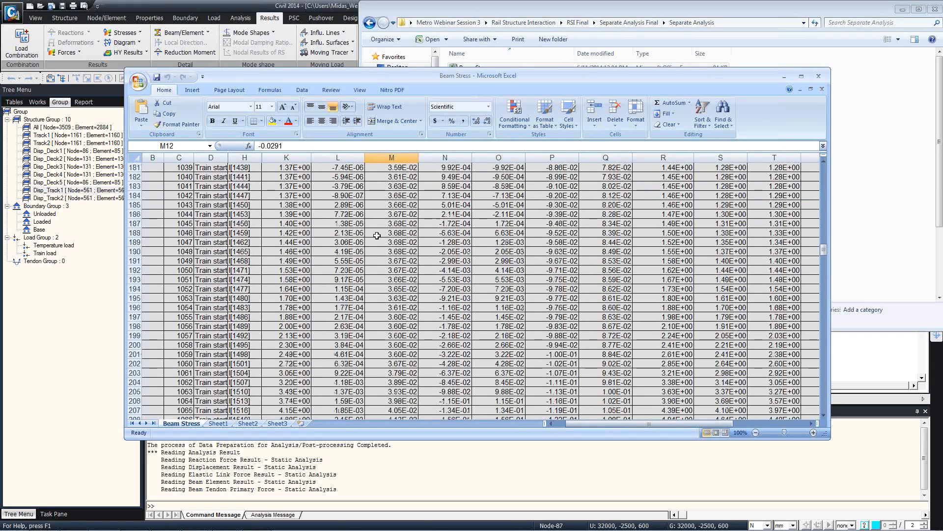
left_click(822, 89)
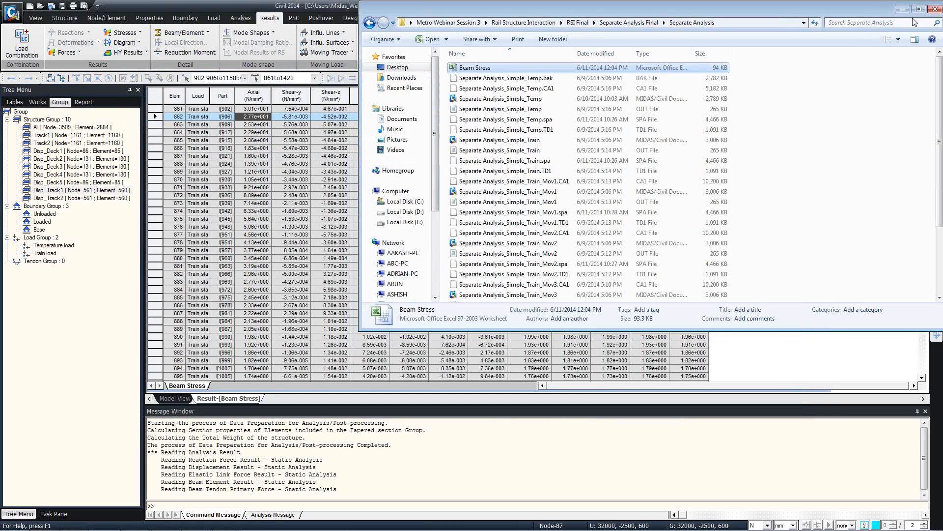
left_click(935, 9)
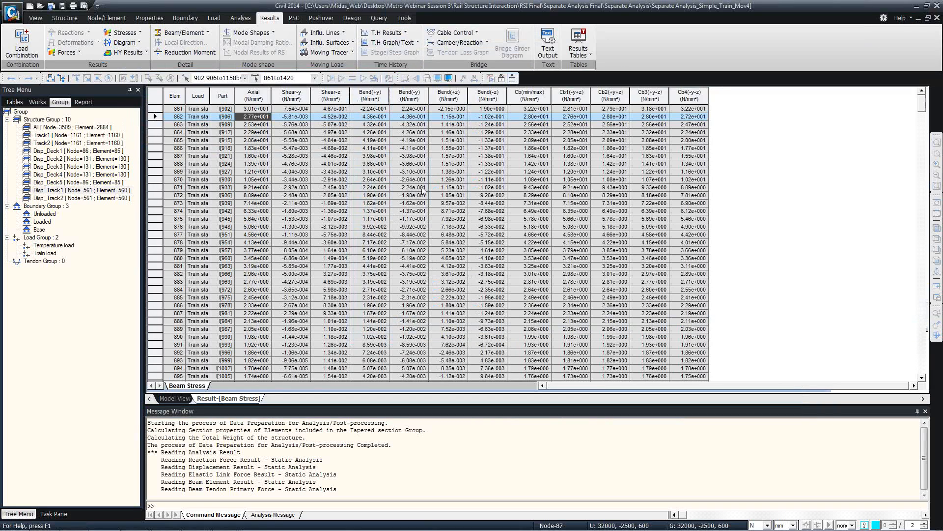
- Return to the model view and define the diagram group DX Rail for DX displacements of the structure groups Track1 and Track2
left_click(175, 399)
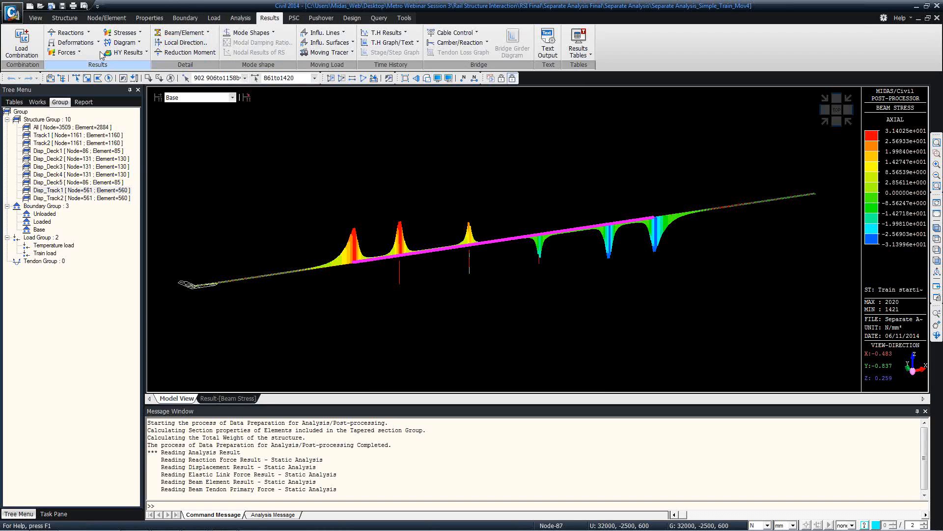
left_click(138, 44)
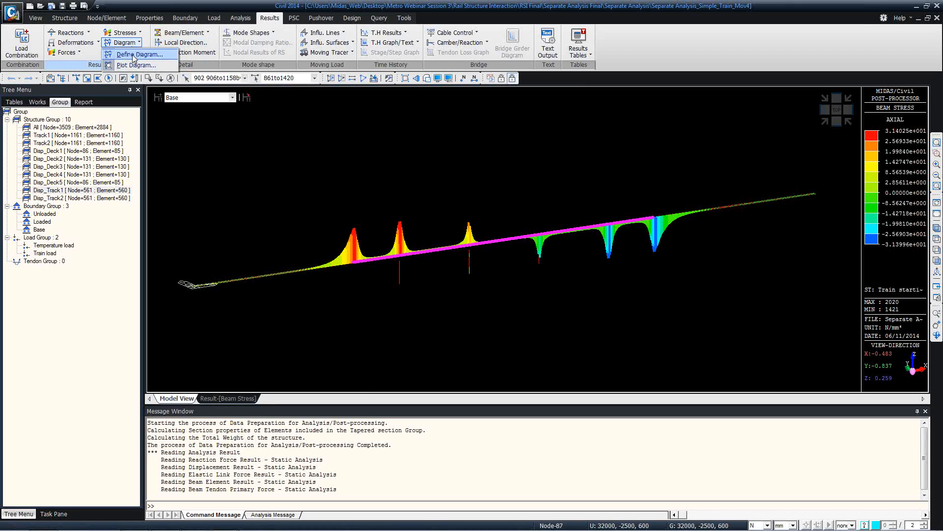
left_click(133, 55)
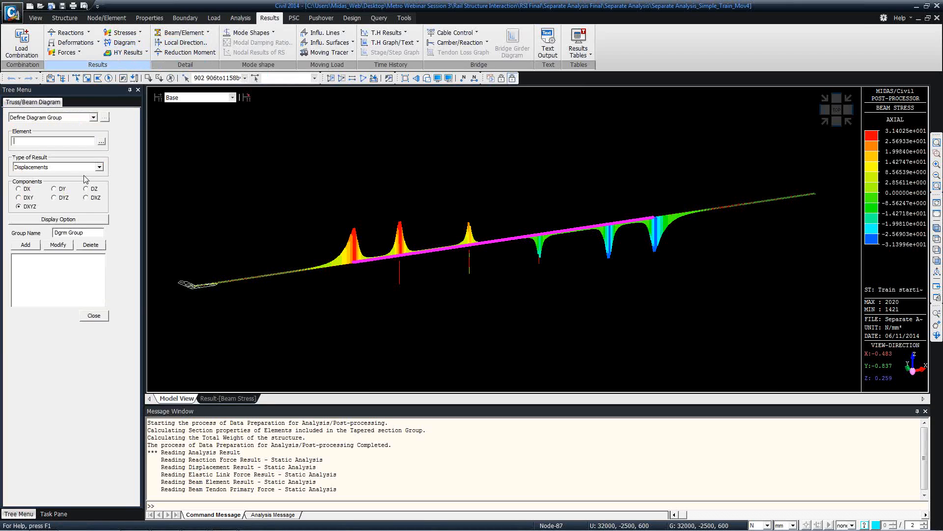
left_click(27, 190)
left_click(101, 141)
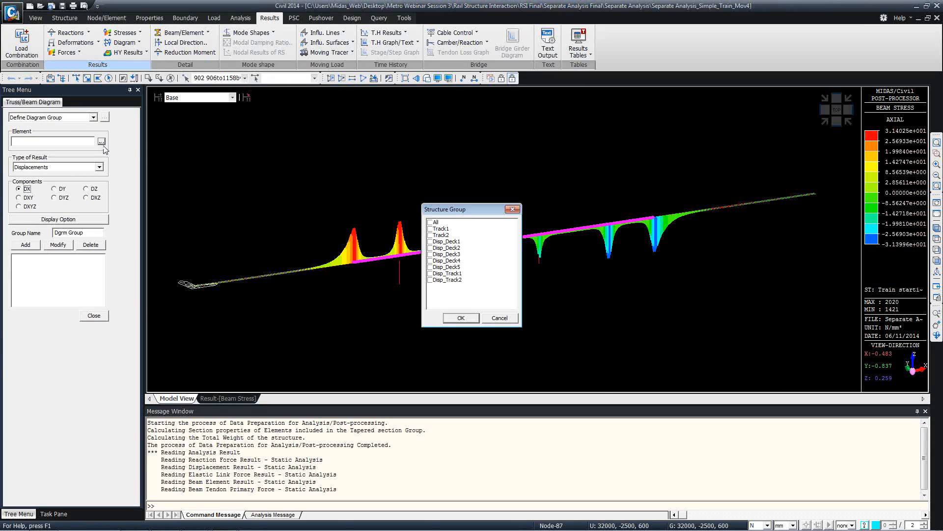
left_click(431, 228)
left_click(431, 234)
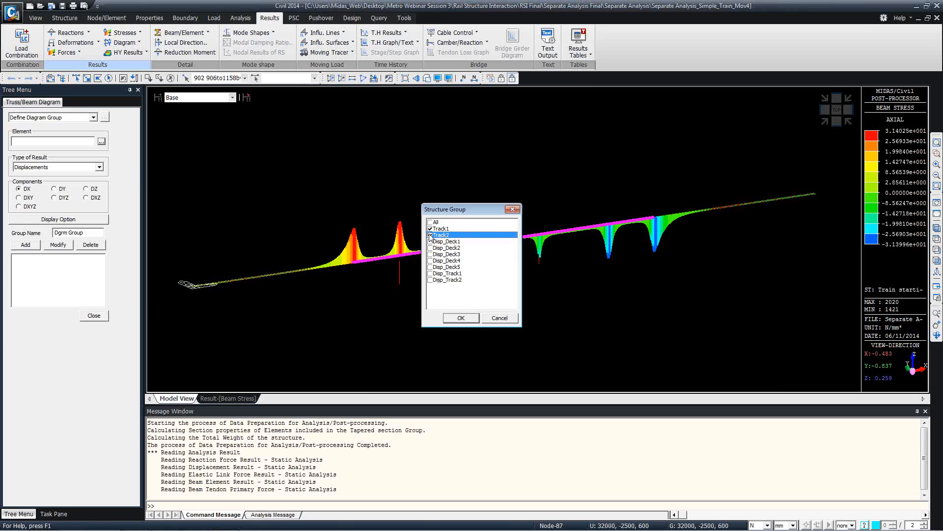
left_click(469, 318)
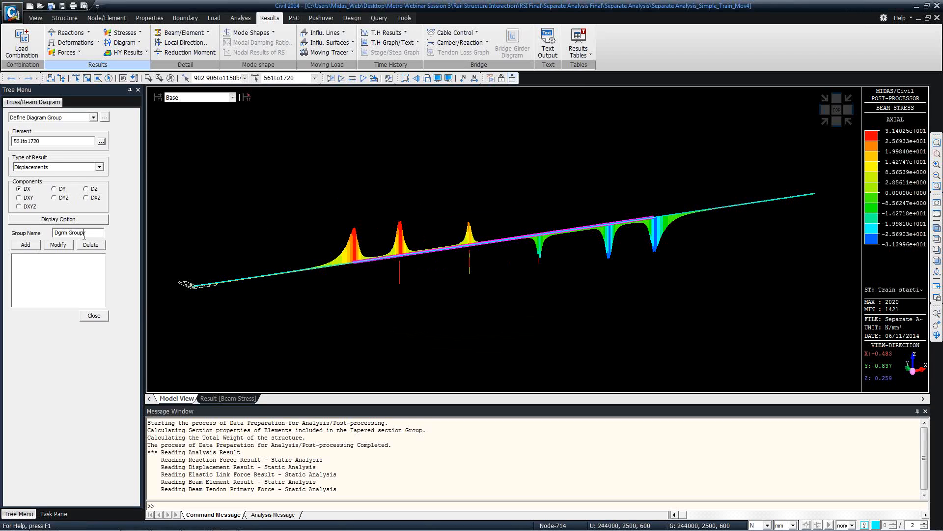
left_click_drag(84, 234, 16, 240)
type("DX Rail")
left_click(25, 244)
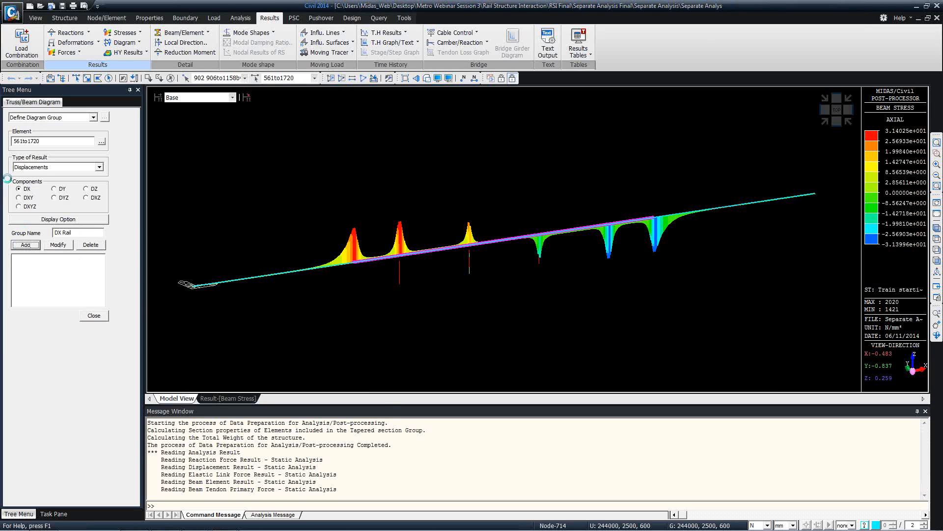
- Add the diagram group DX Deck for DX displacements of the structure groups Disp_Deck1 to Disp_Deck5, and close the definition settings
left_click(102, 141)
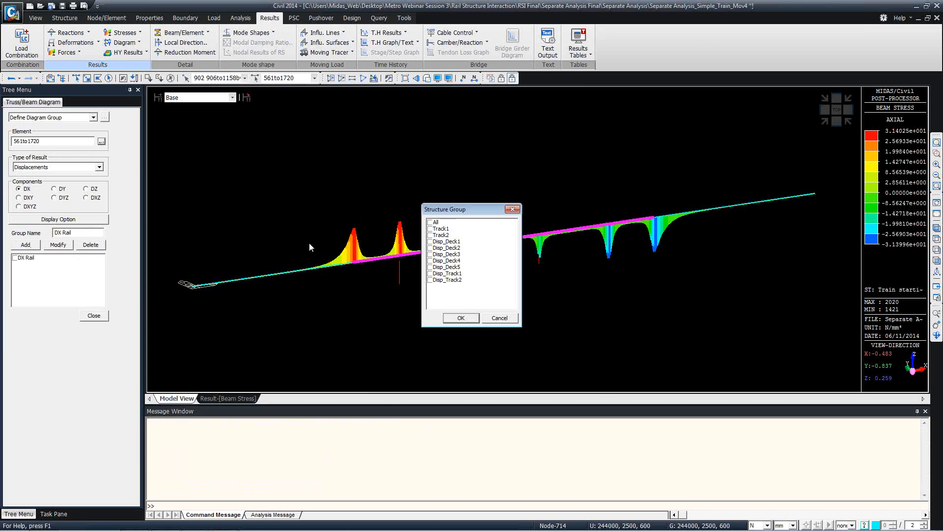
left_click(431, 242)
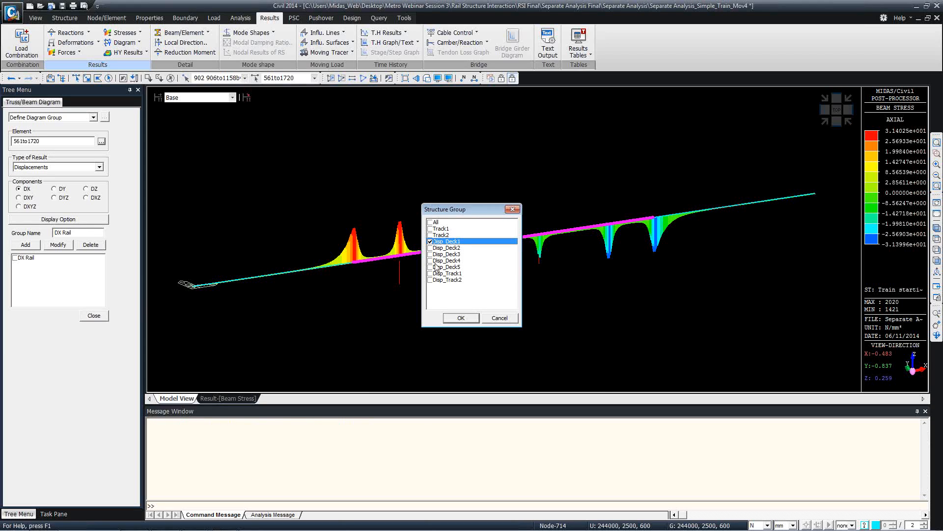
left_click(431, 267)
left_click(430, 254)
left_click(431, 247)
left_click(430, 261)
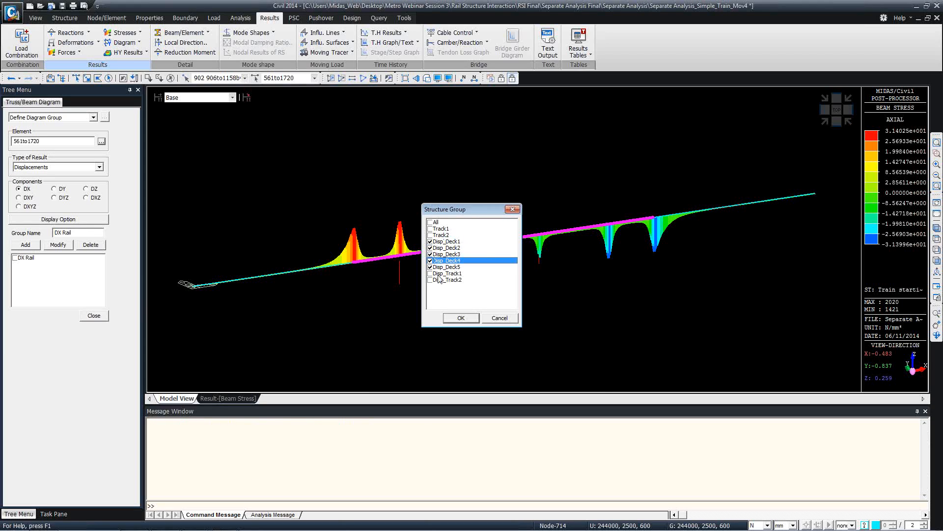
left_click(461, 318)
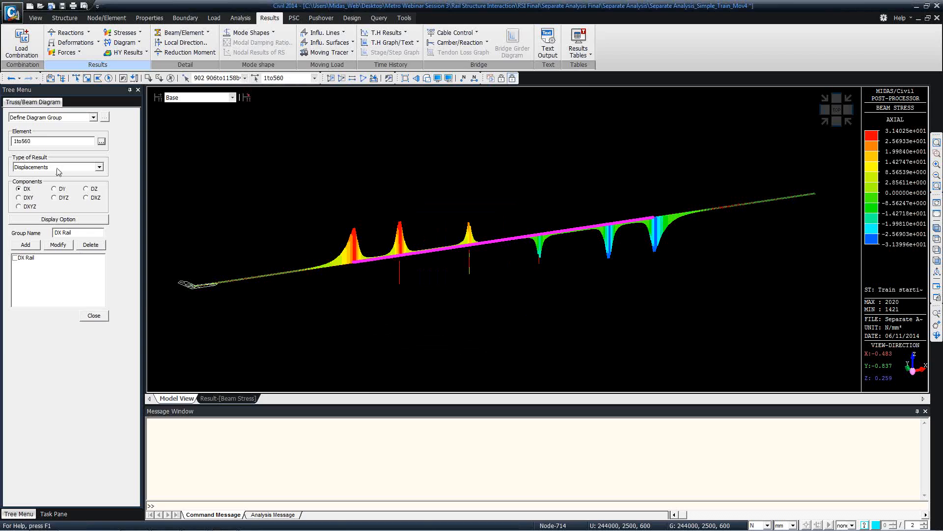
left_click_drag(43, 139, 9, 141)
left_click(32, 143)
type("Deck")
left_click(25, 244)
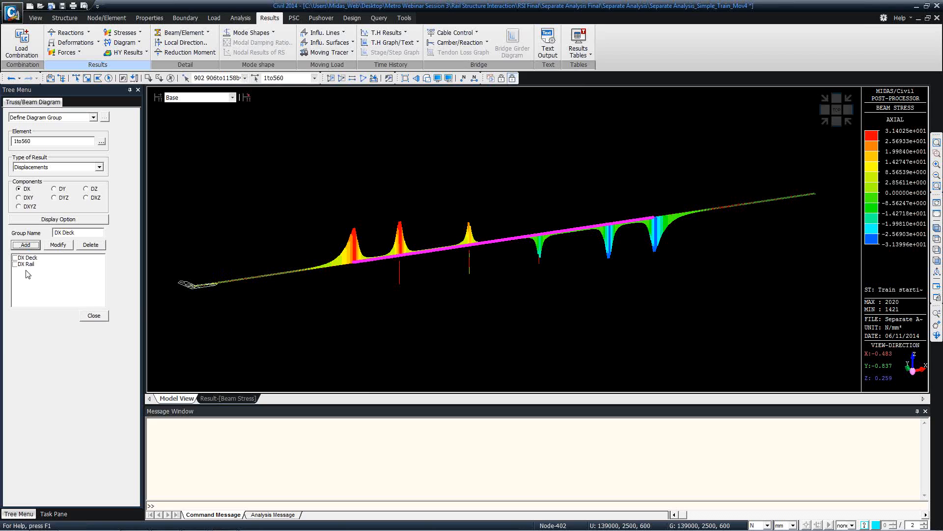
left_click(104, 318)
- Plot the diagram groups DX Deck and DX Rail for the load case Train starting/break, with value display turned off for DX Rail
left_click(127, 43)
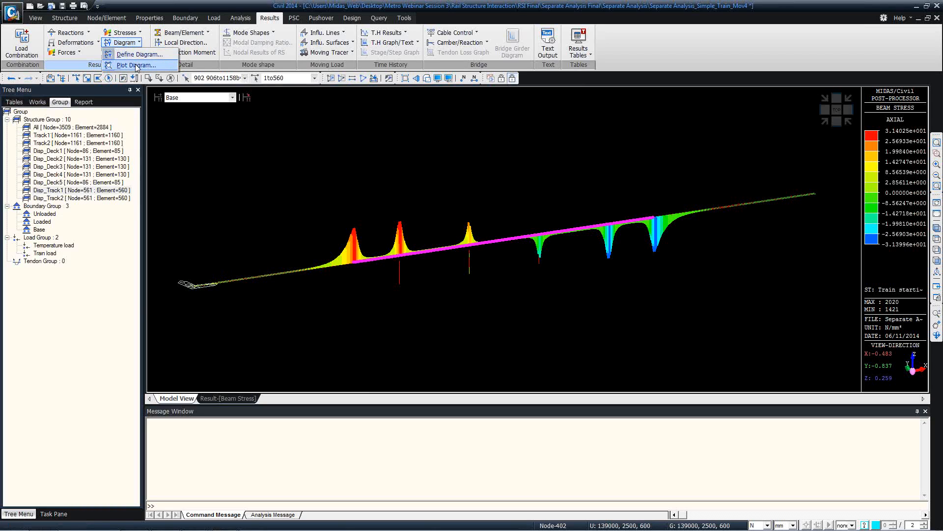
left_click(130, 65)
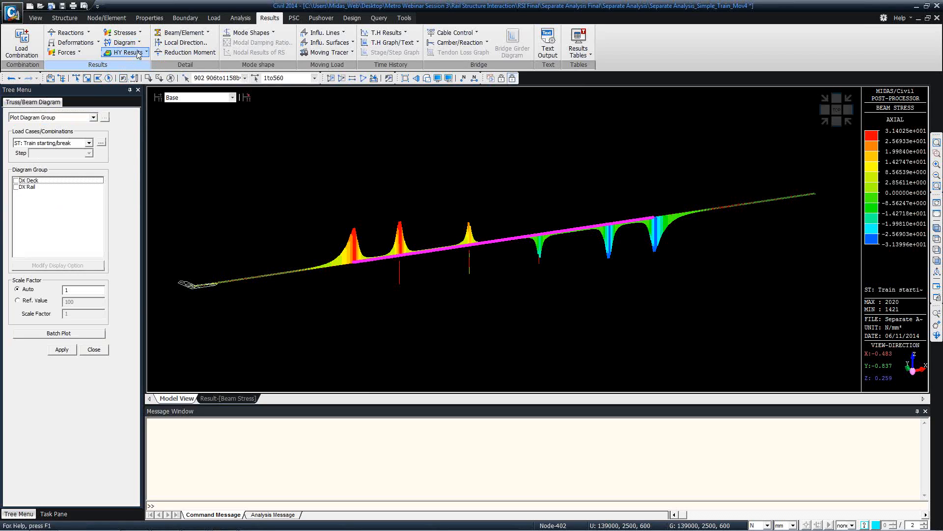
left_click(16, 180)
left_click(15, 187)
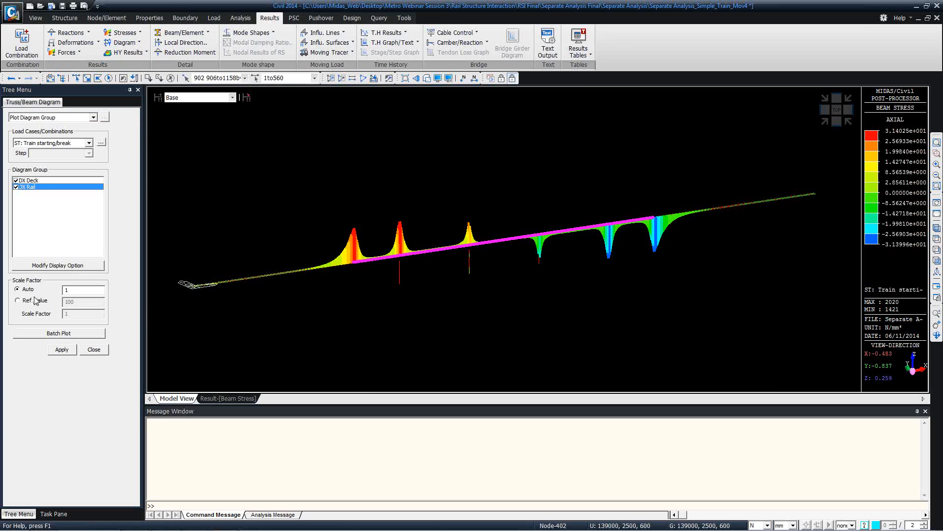
left_click(43, 265)
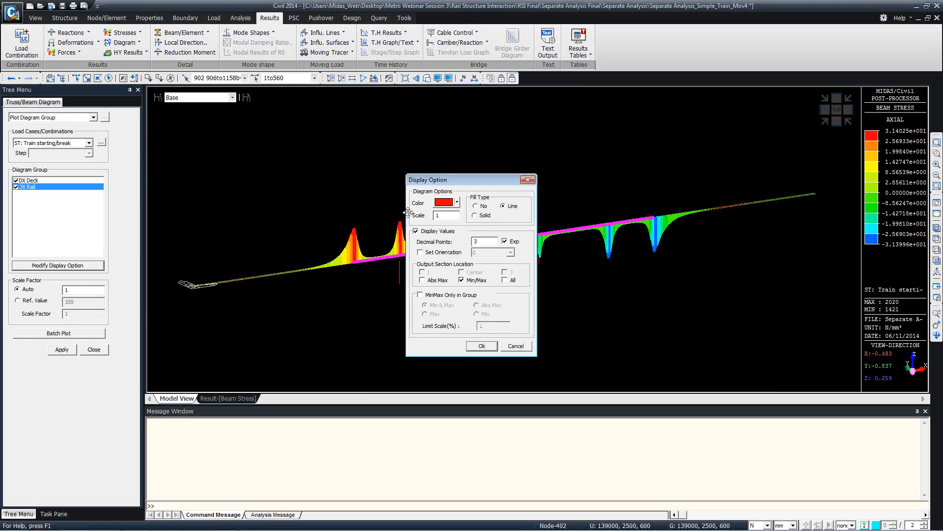
left_click(484, 216)
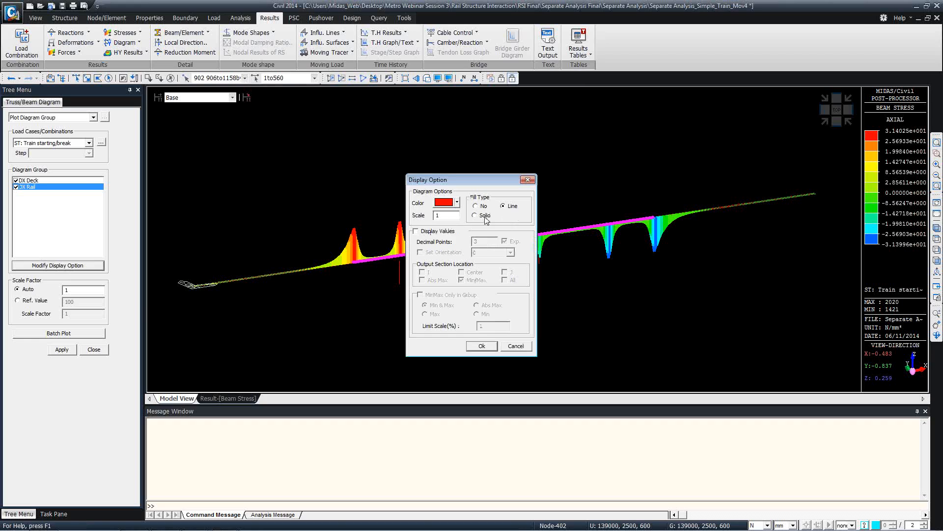
left_click(483, 347)
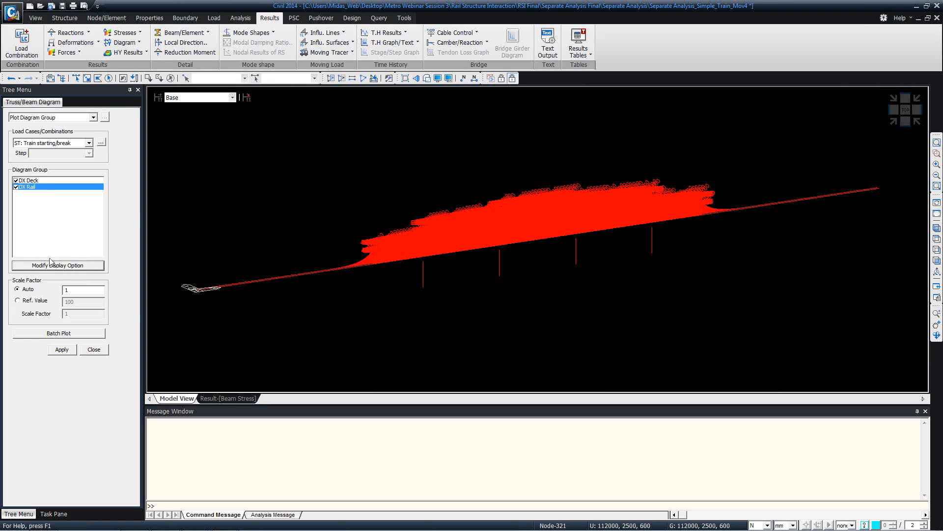
- Colour the DX Deck diagram blue without displayed values, and check the plot from the front before returning to the isometric view
left_click(32, 181)
left_click(55, 265)
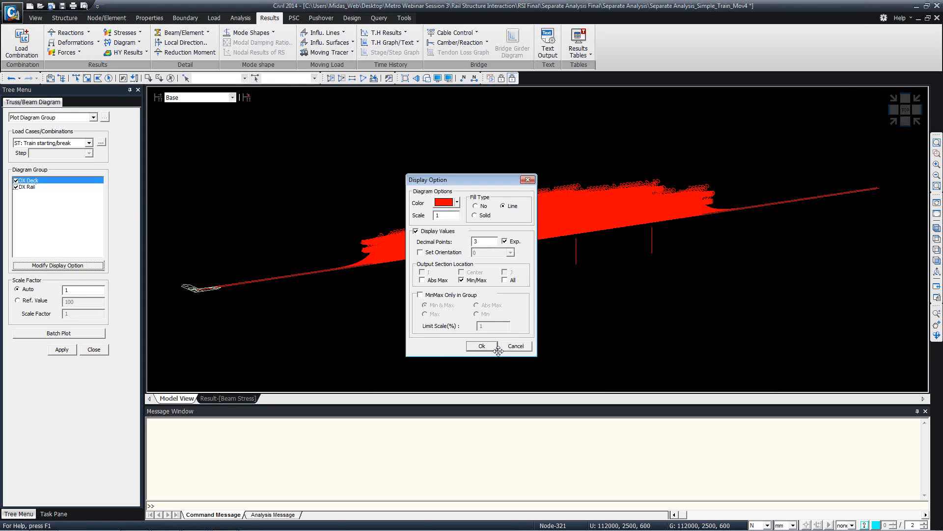
left_click(444, 202)
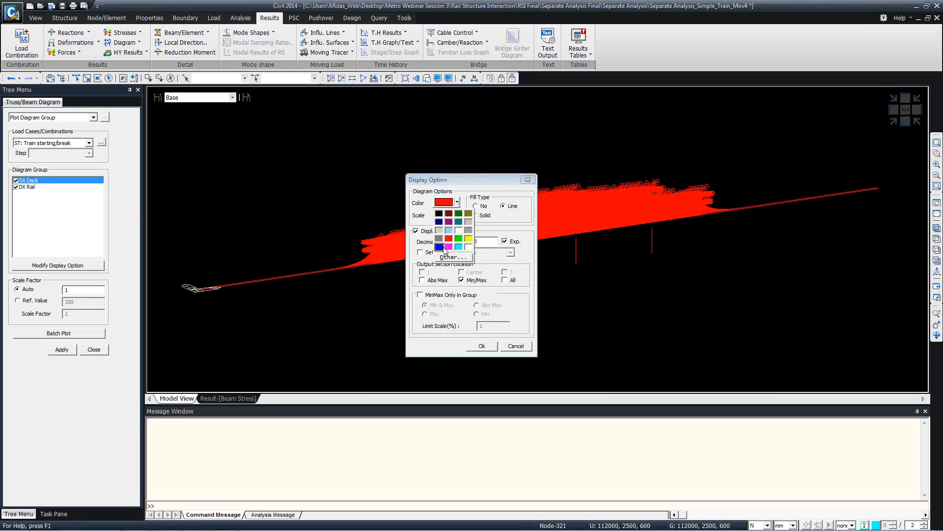
left_click(439, 246)
left_click(416, 231)
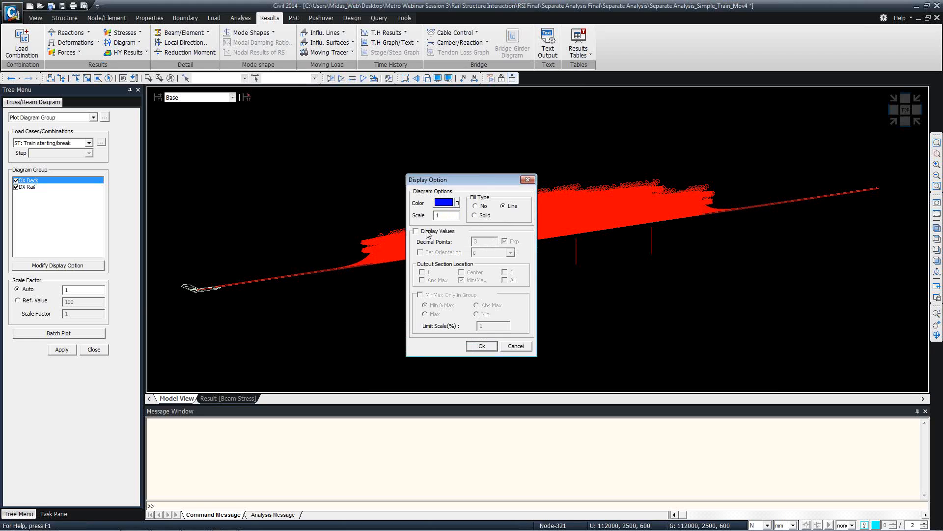
left_click(481, 346)
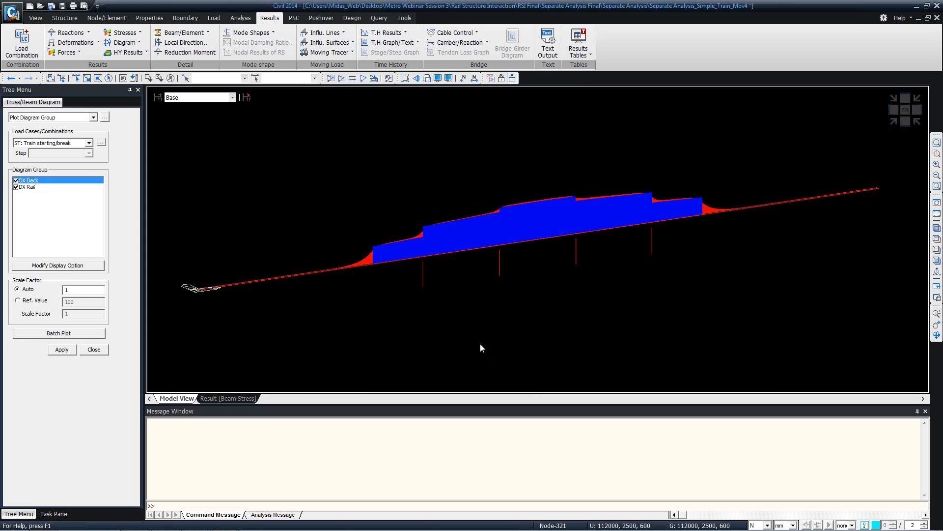
key("ctrl+shift+f")
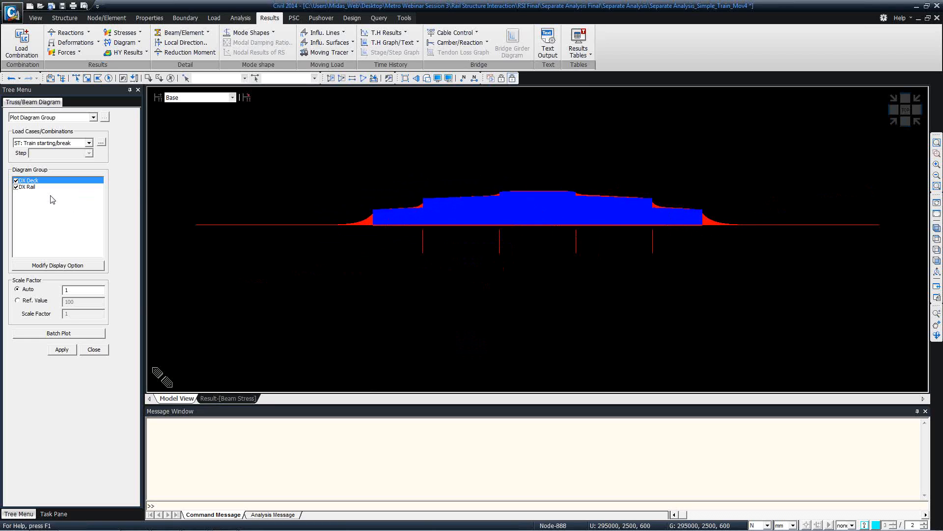
left_click(937, 235)
- Switch to the Separate Analysis_Simple_Temp model window and expand its Temperature load static load case
mouse_move(213, 521)
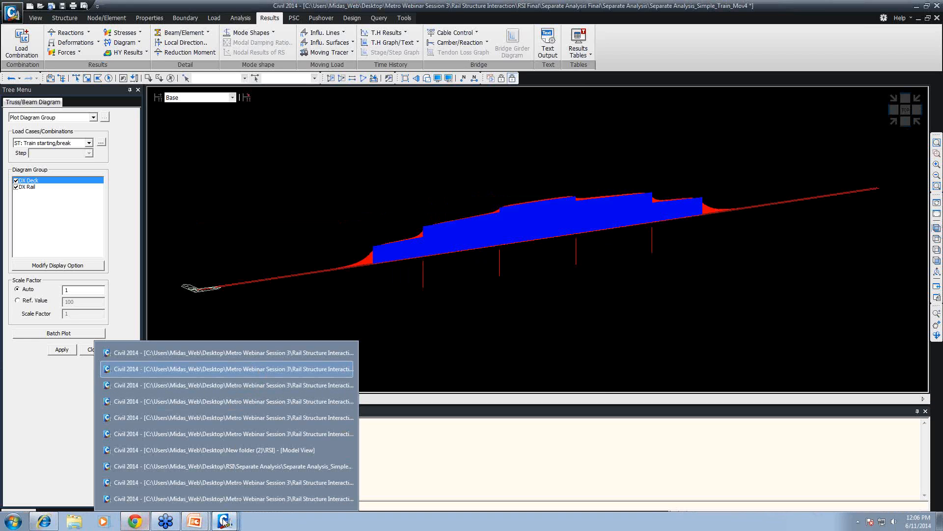
left_click(225, 353)
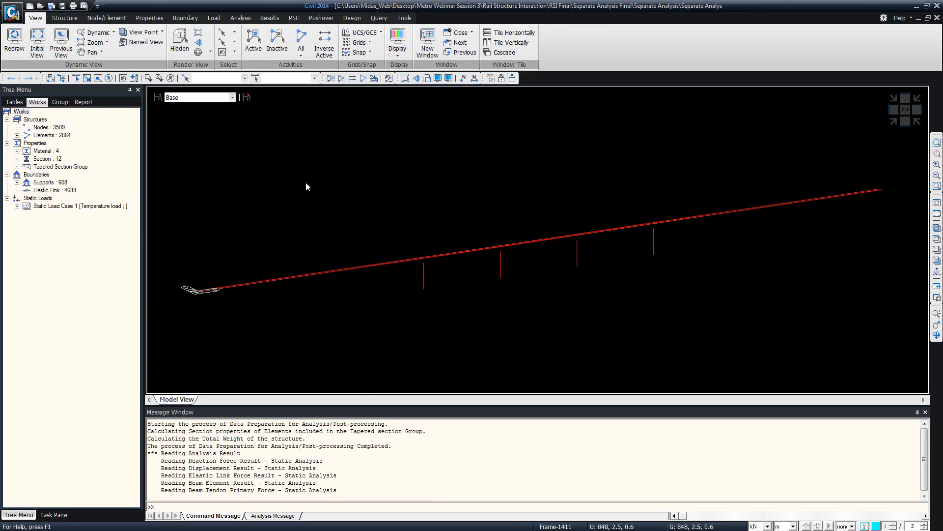
left_click(17, 206)
- Display the beam stress diagram of the axial component Sax with a legend for Temperature load, and close the stress settings
right_click(464, 166)
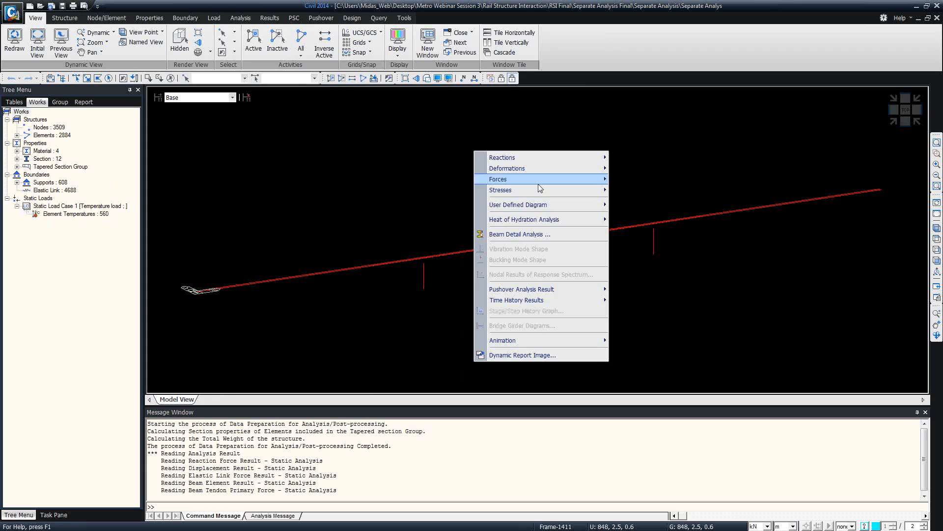
mouse_move(534, 191)
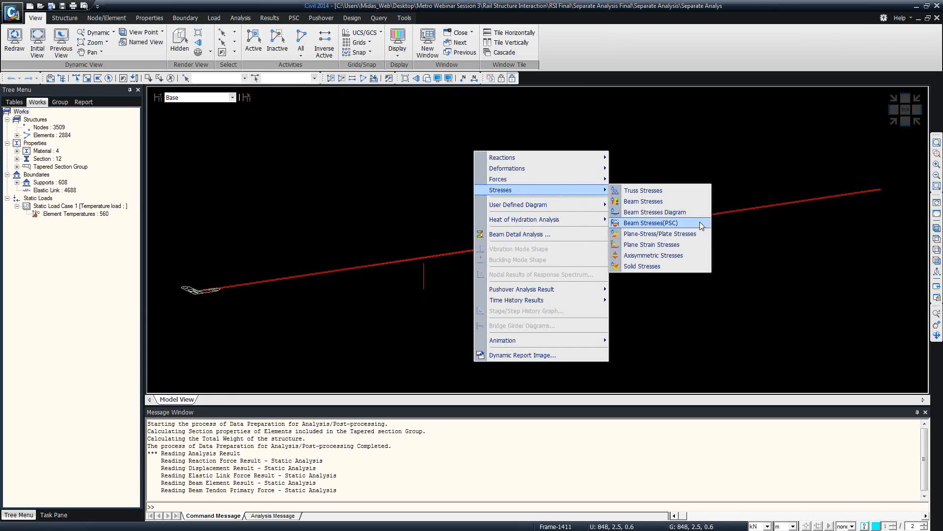
left_click(653, 212)
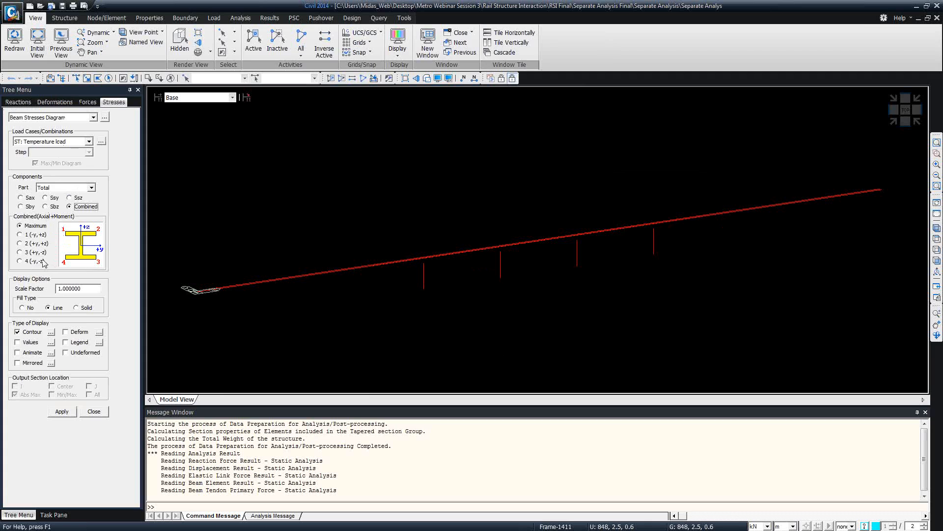
left_click(28, 198)
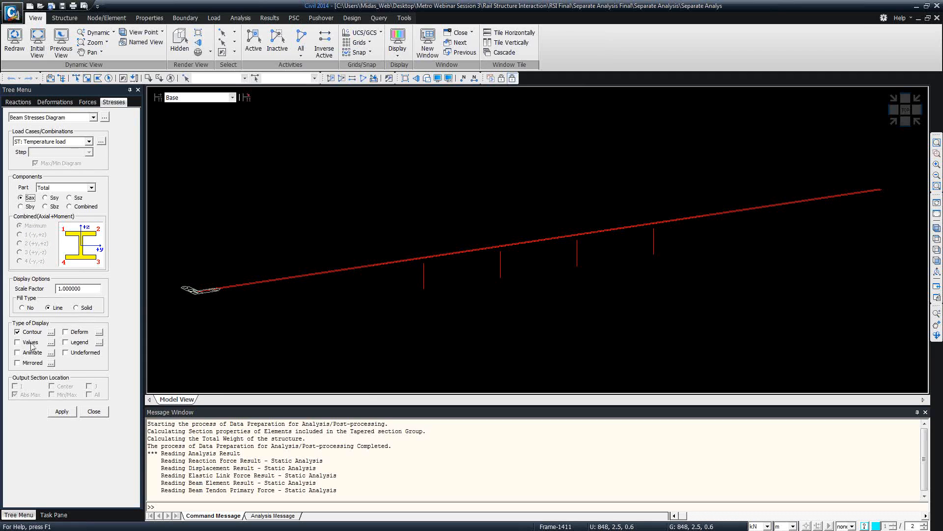
left_click(66, 344)
left_click(62, 412)
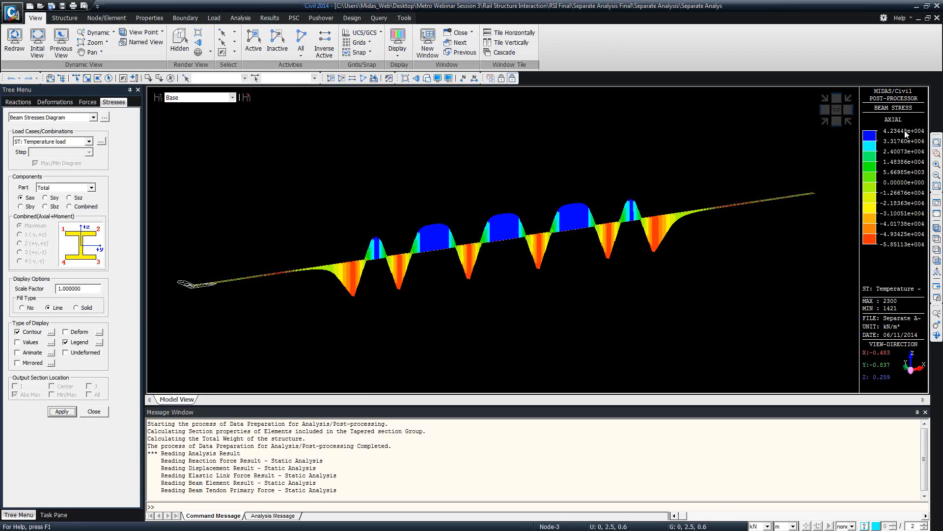
left_click(94, 412)
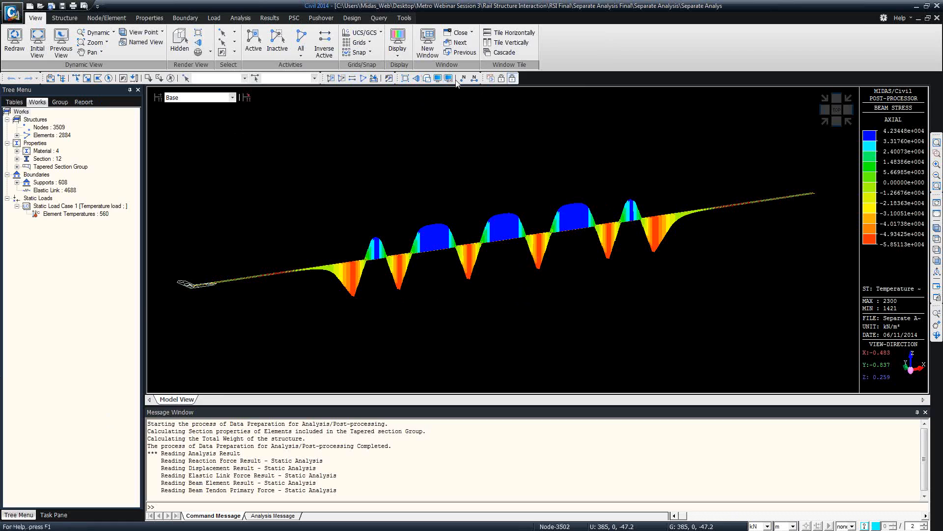
- Open the displacement results table without activating any records, and return to the model view
left_click(80, 213)
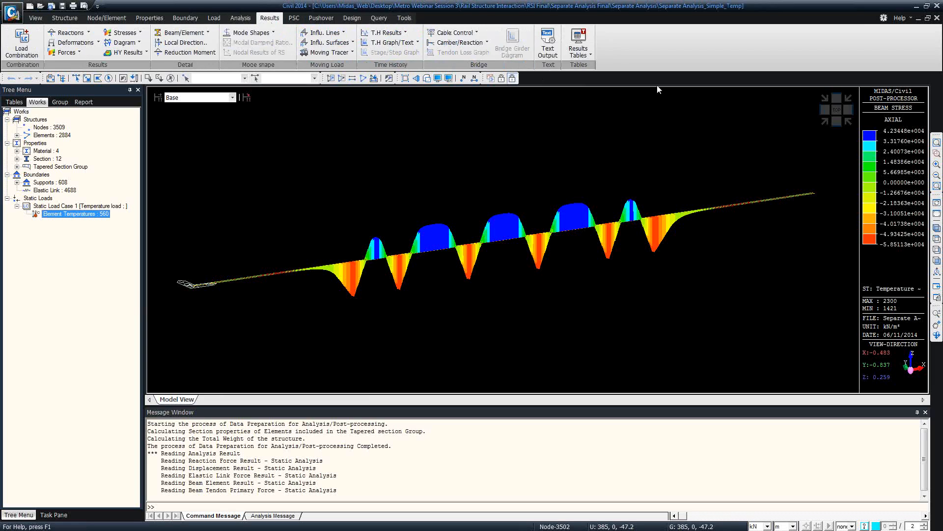
left_click(588, 50)
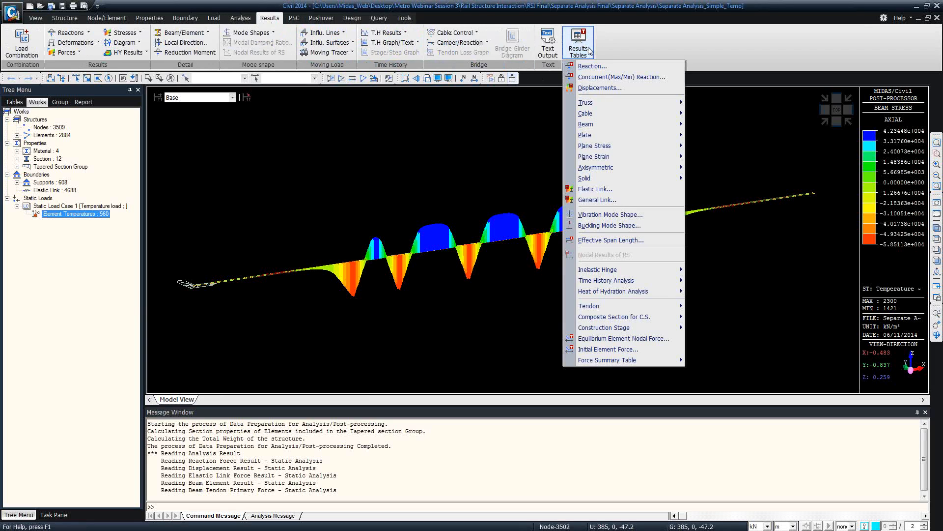
left_click(618, 90)
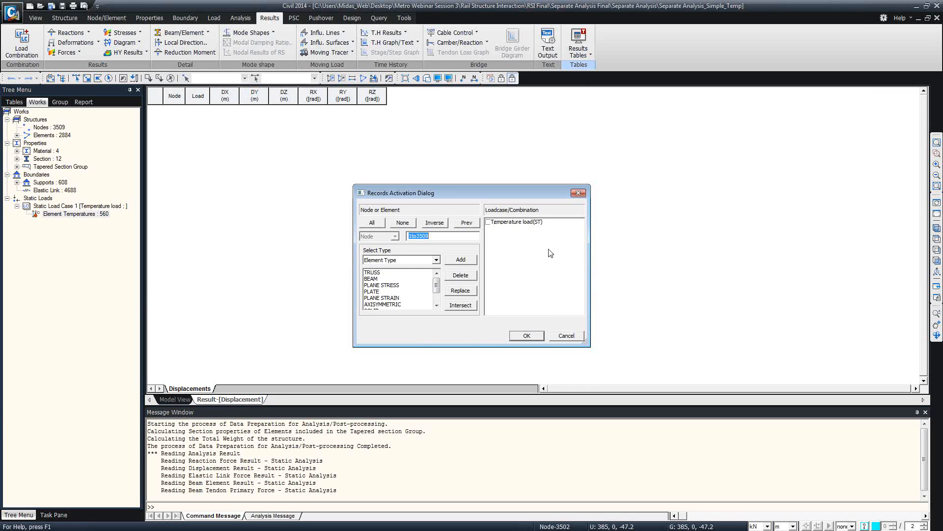
left_click(572, 332)
left_click(170, 401)
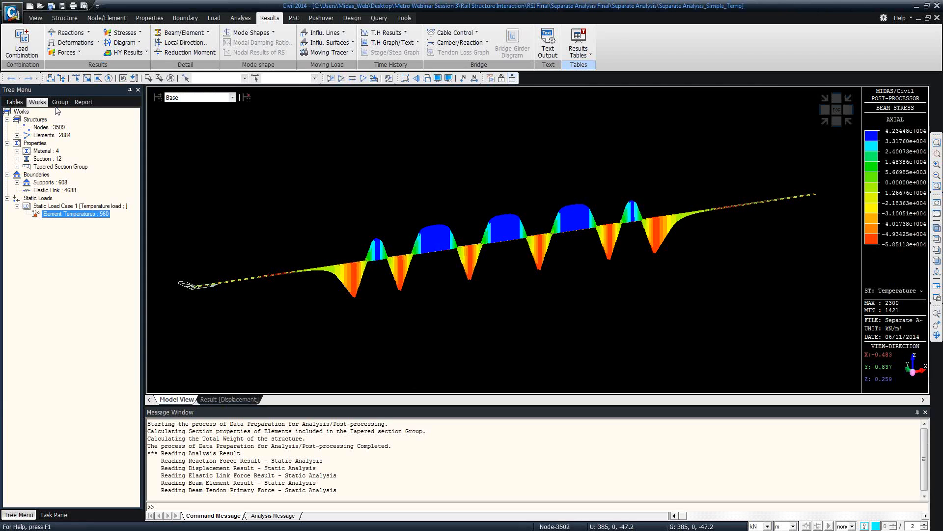
- Select the structure groups Disp_Deck1 to Disp_Deck5 and copy their selected element list 1to560
left_click(60, 102)
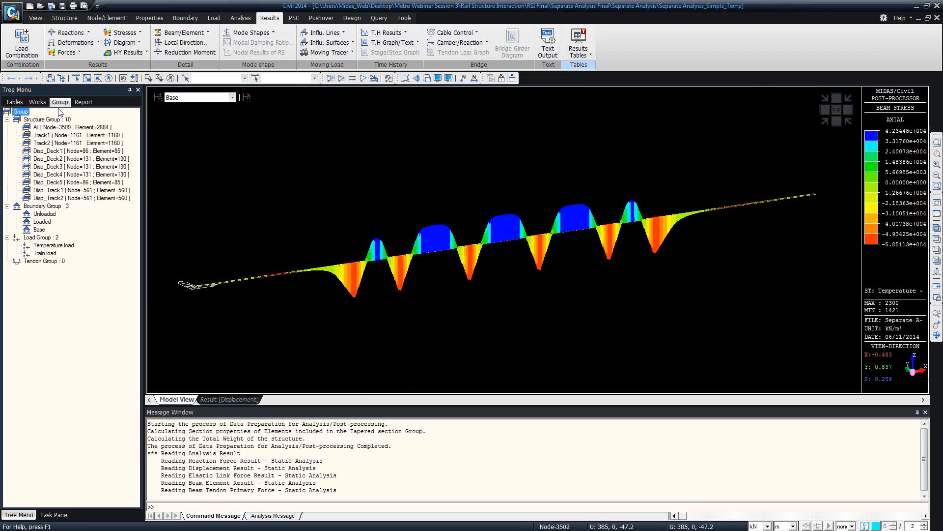
left_click(59, 151)
left_click(61, 182, "shift")
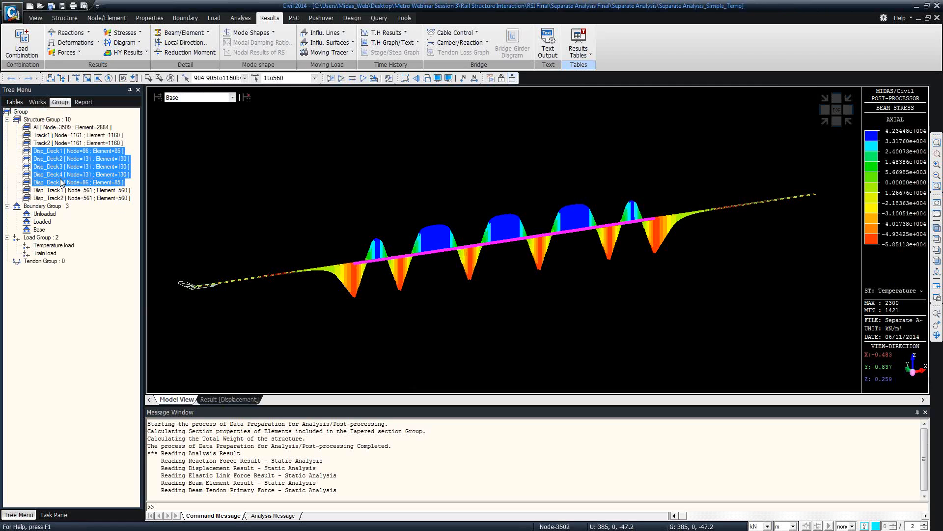
left_click(291, 80)
key("ctrl+c")
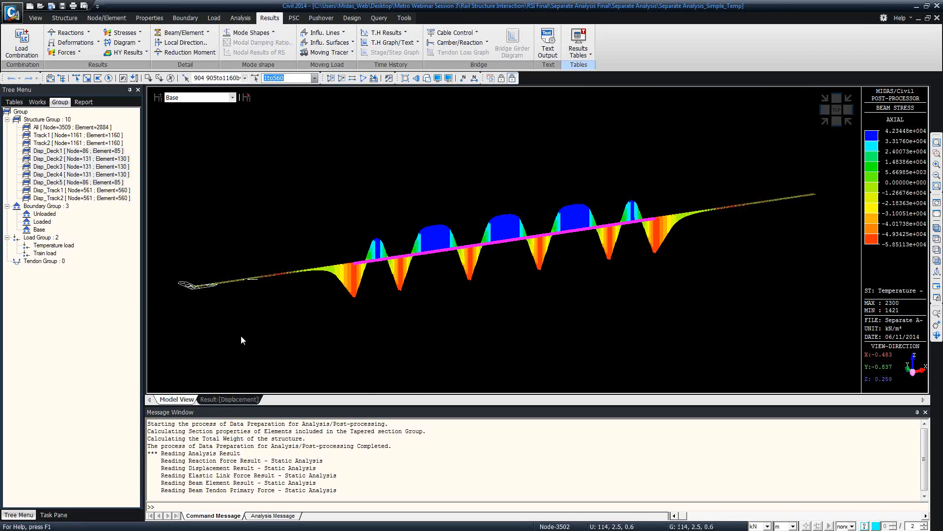
- Activate the displacement table records for the copied number list and the load case Temperature load(ST)
left_click(229, 399)
right_click(345, 186)
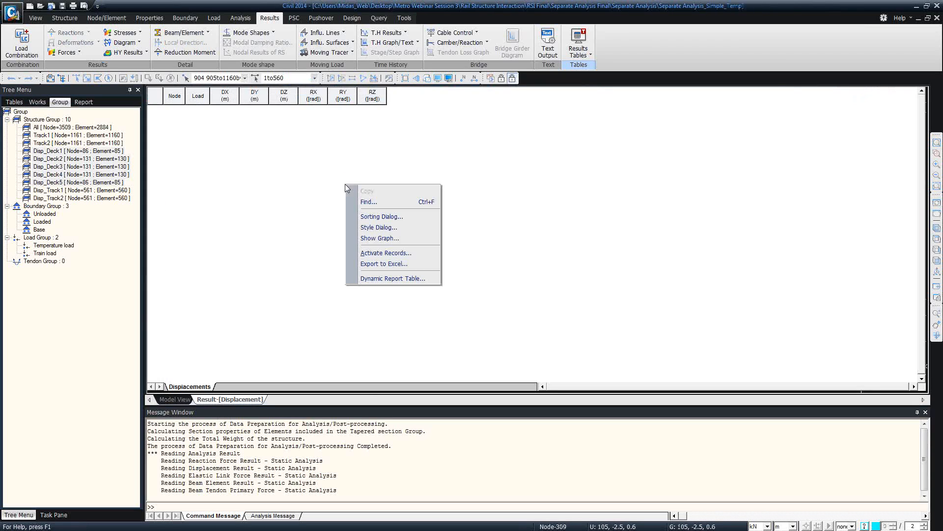
left_click(383, 252)
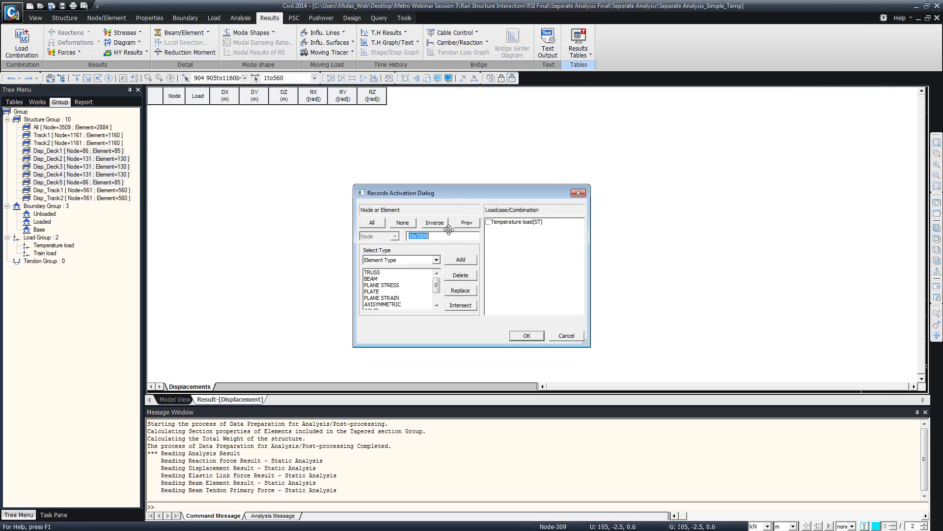
key("ctrl+v")
left_click(488, 222)
left_click(526, 336)
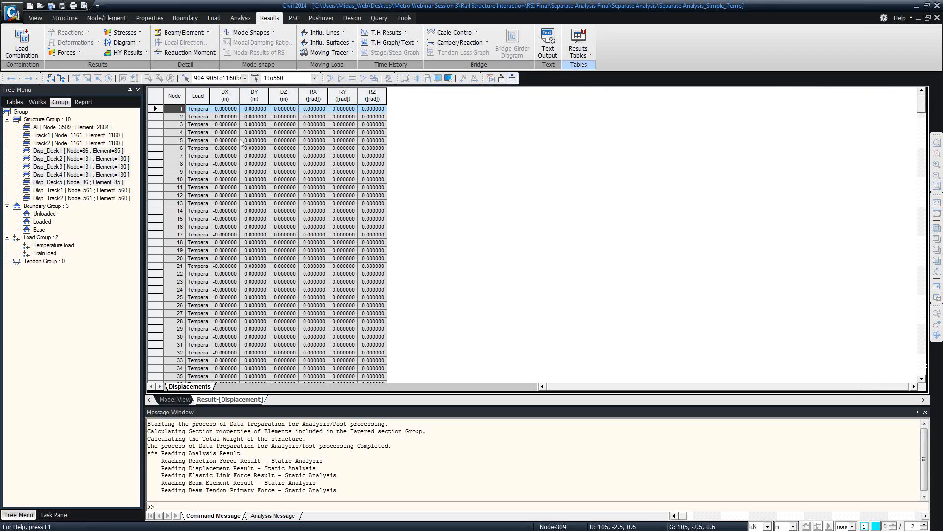
- Set the length unit to mm and look through the nodal displacements in the table
left_click(792, 526)
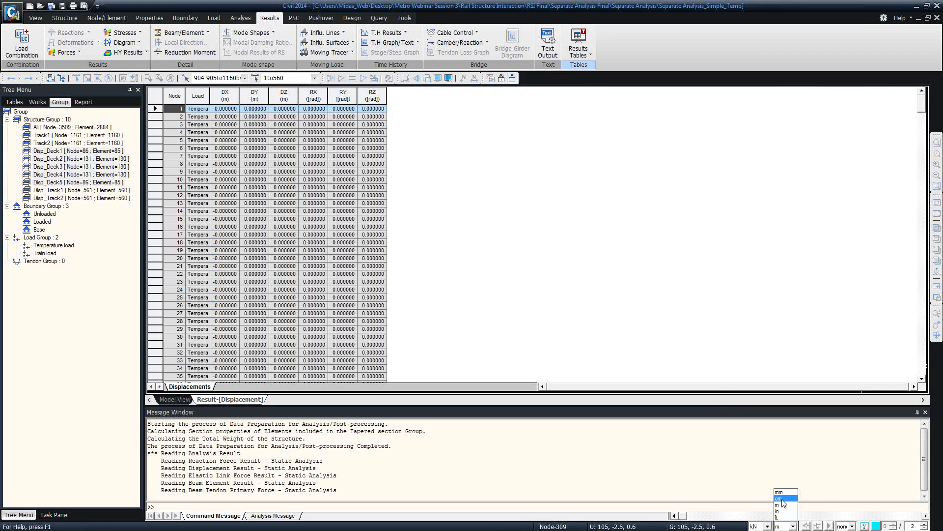
left_click(782, 494)
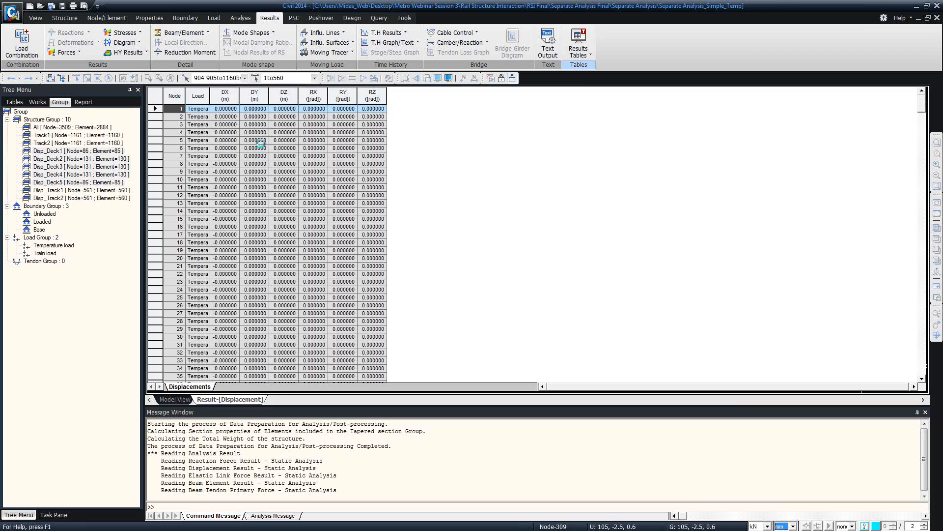
scroll(241, 192, "down", 20)
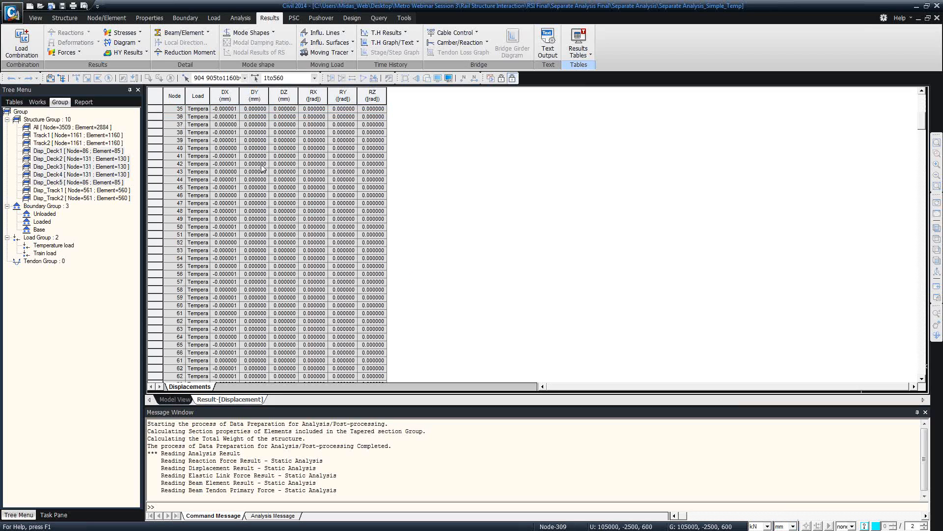
scroll(241, 194, "down", 13)
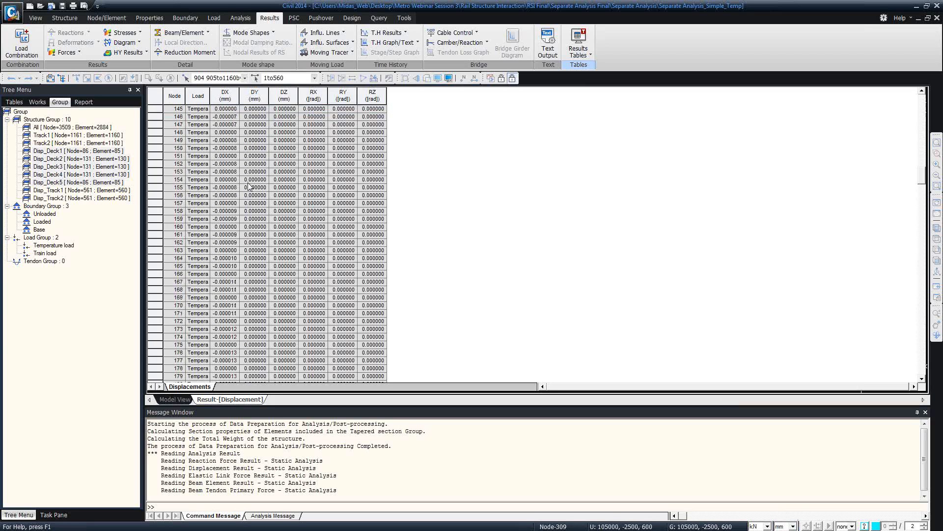
scroll(249, 186, "down", 20)
- Plot the DX column of the displacement table against Node as a simple line plot
left_click(226, 96)
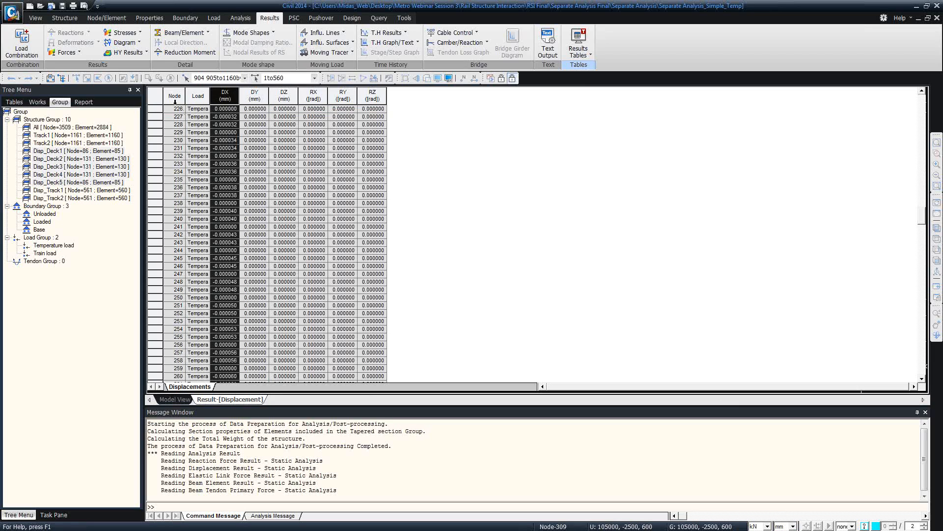
left_click(175, 99, "ctrl")
right_click(202, 96)
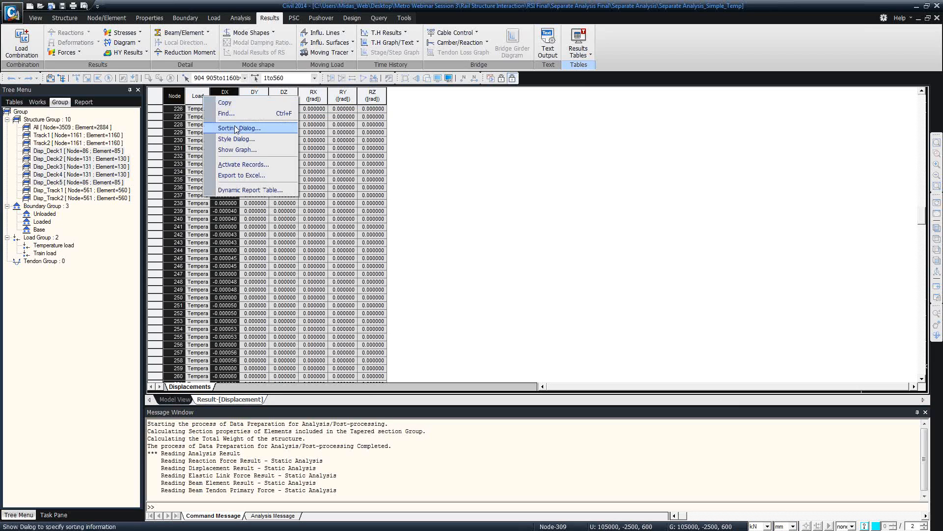
left_click(239, 135)
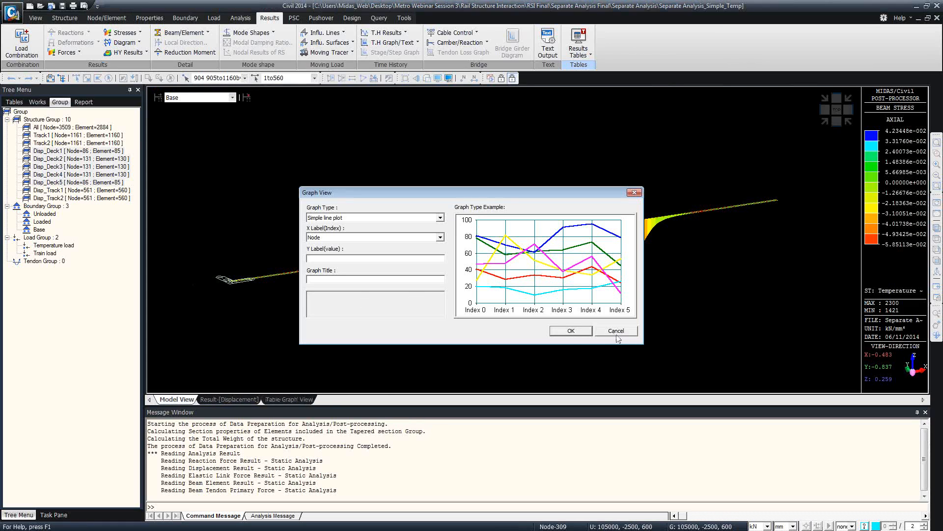
left_click(570, 330)
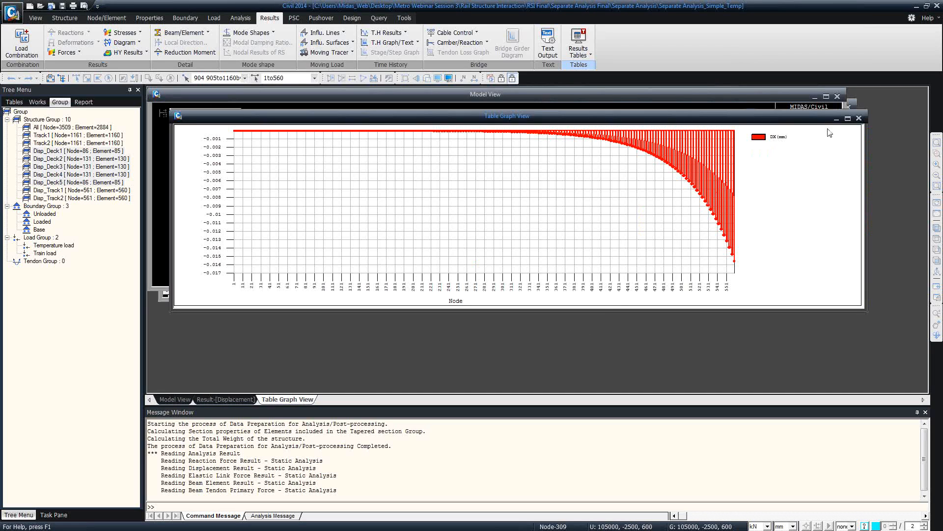
- Close the displacement graph, maximize the results table window, and return to the model view
left_click(859, 118)
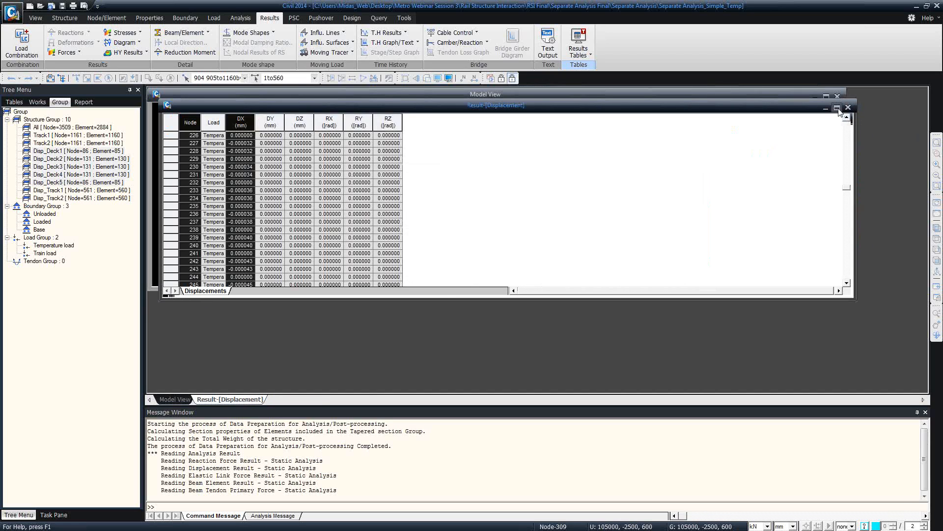
left_click(837, 108)
left_click(175, 399)
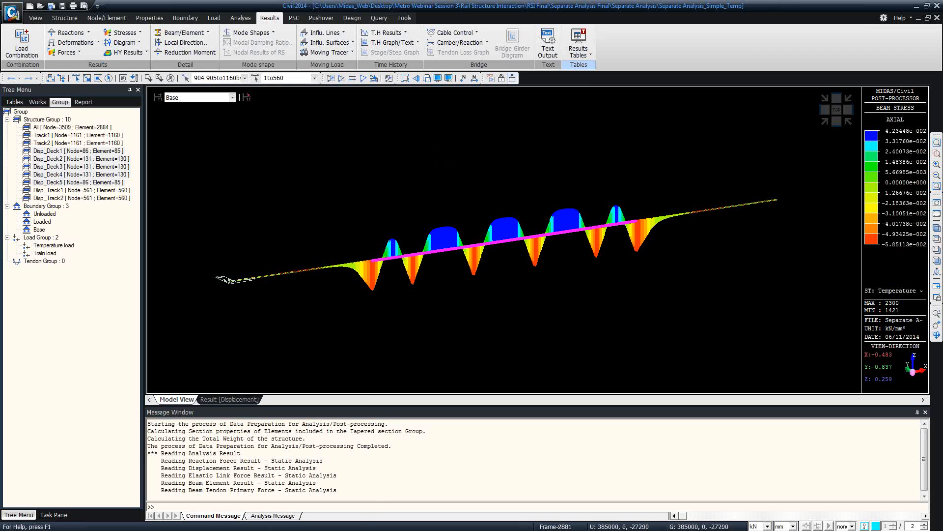
- In Windows Explorer, browse the desktop folder Metro Webinar Session 3 through Rail Structure Interaction, RSI Final and Complete Analysis Final to Complete Analysis
key("super")
left_click(74, 521)
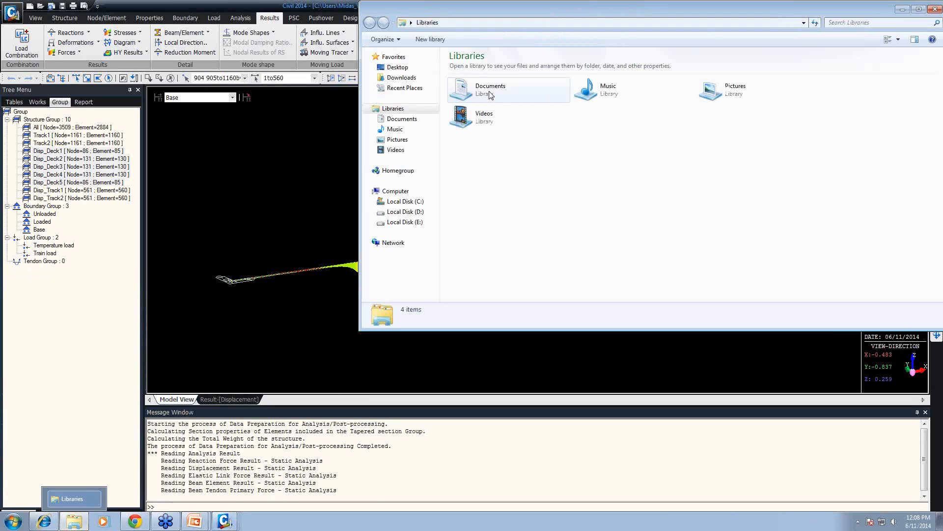
left_click(397, 66)
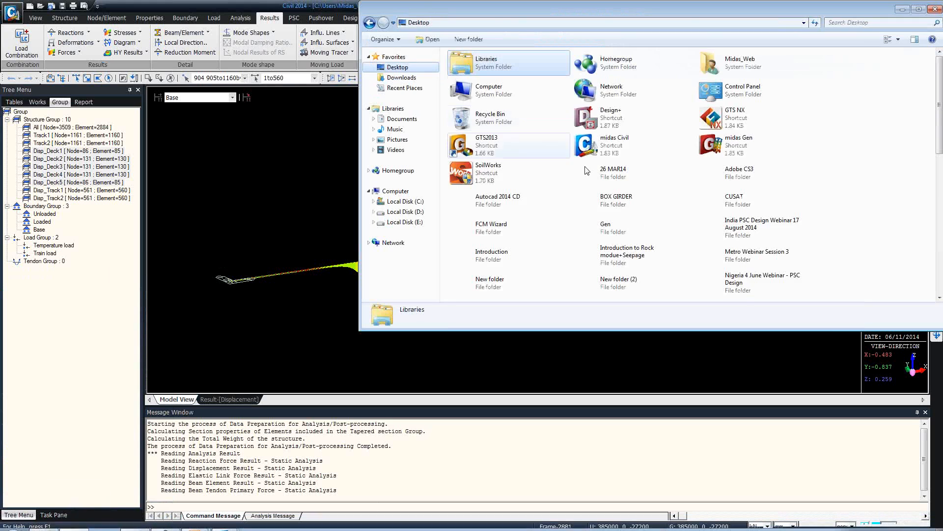
left_click(608, 200)
scroll(608, 200, "down", 3)
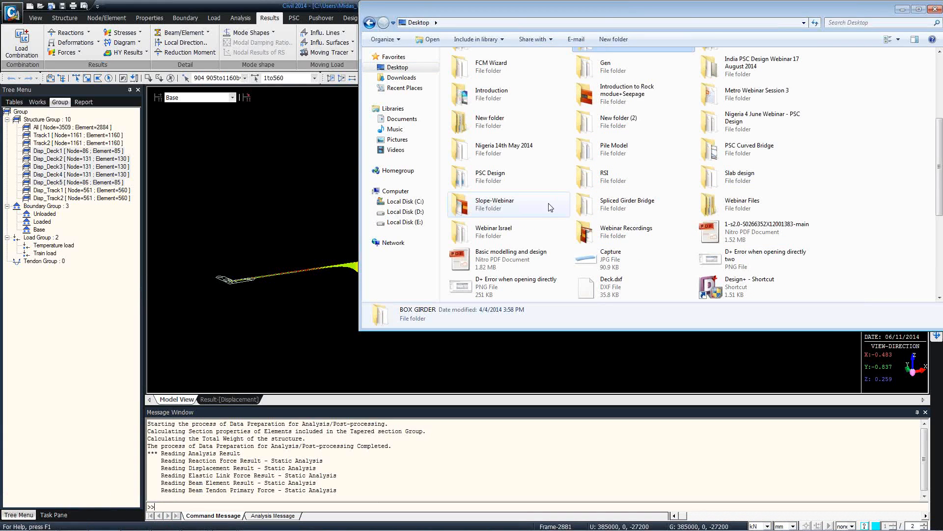
left_click(679, 148)
double_click(757, 90)
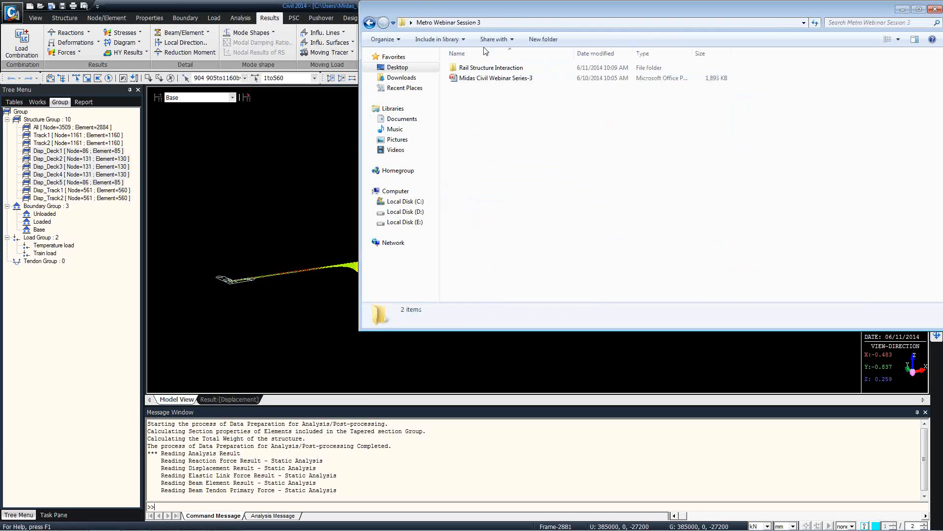
double_click(484, 68)
double_click(471, 89)
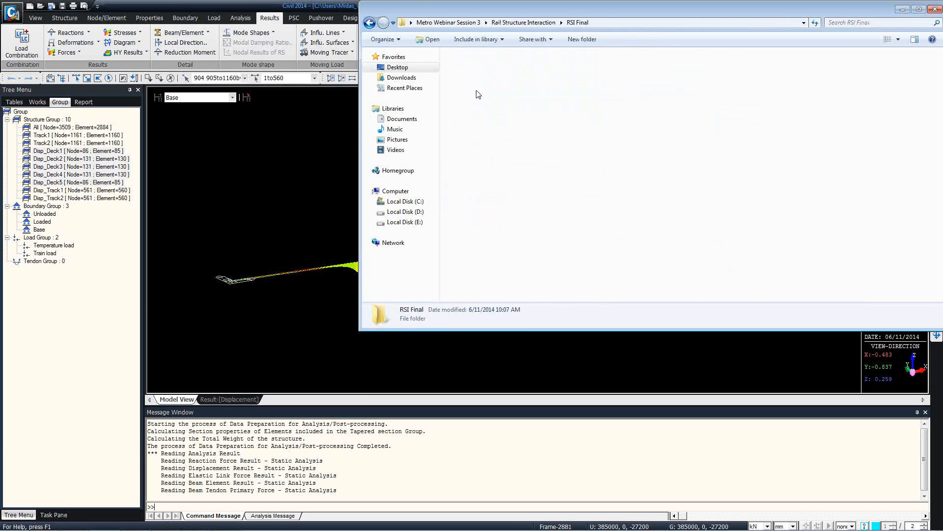
double_click(489, 68)
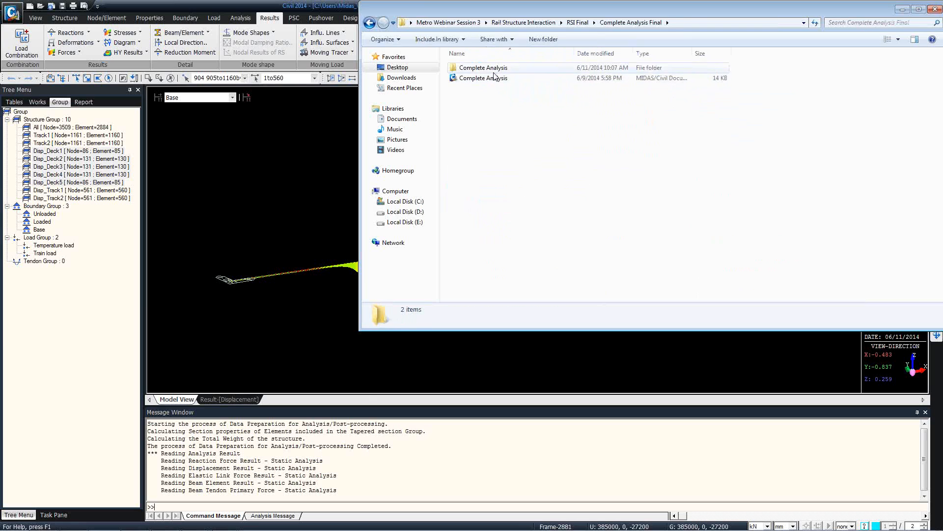
double_click(484, 67)
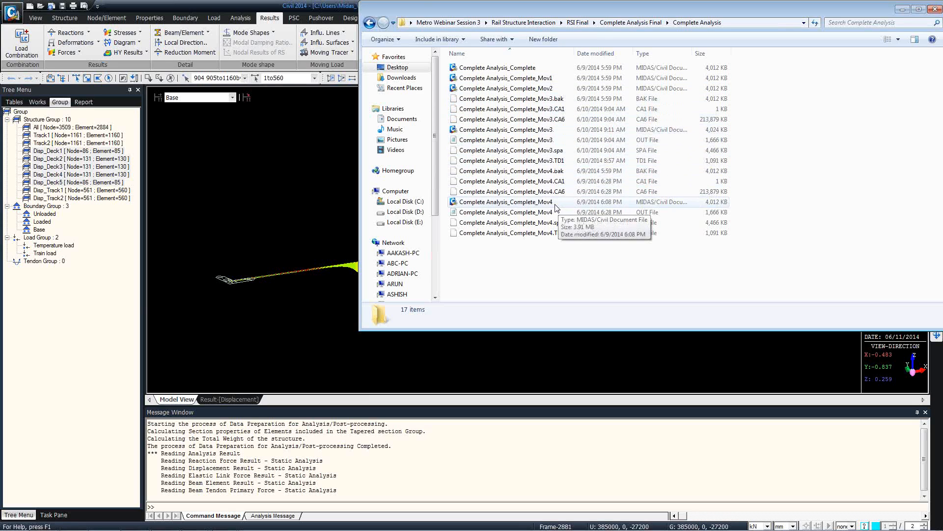
- Switch to the open Complete Analysis_Complete_Mov4 model and alternate its view between the Unloaded and Loaded construction stages, ending on Unloaded
mouse_move(226, 519)
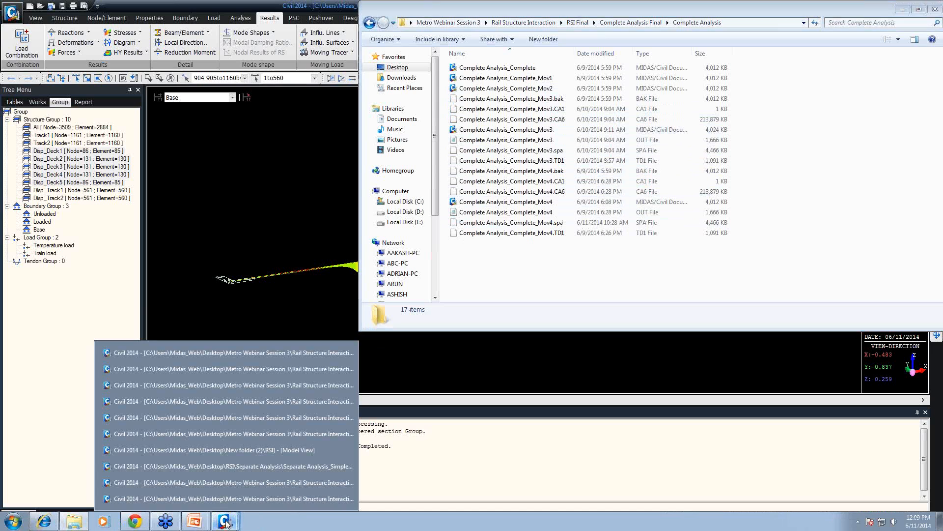
left_click(267, 400)
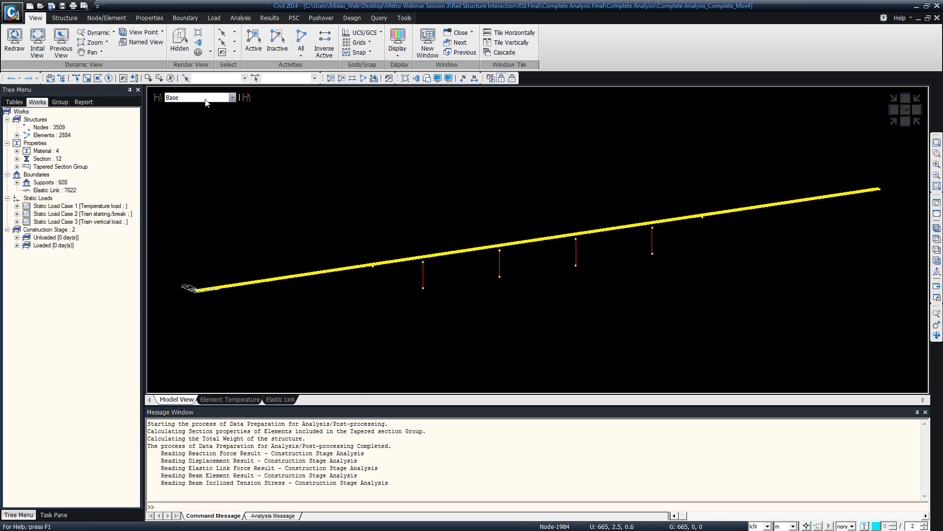
left_click(206, 100)
left_click(190, 108)
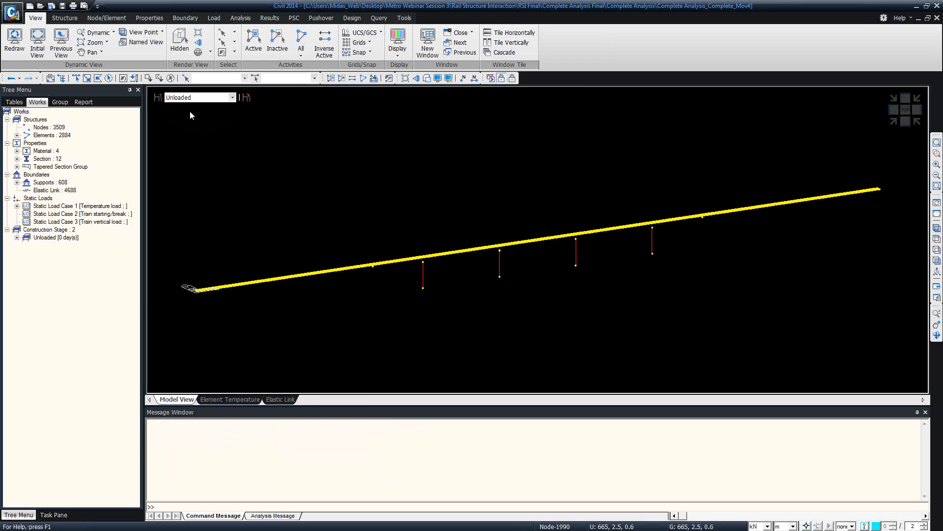
left_click(197, 98)
left_click(198, 121)
left_click(189, 98)
left_click(177, 115)
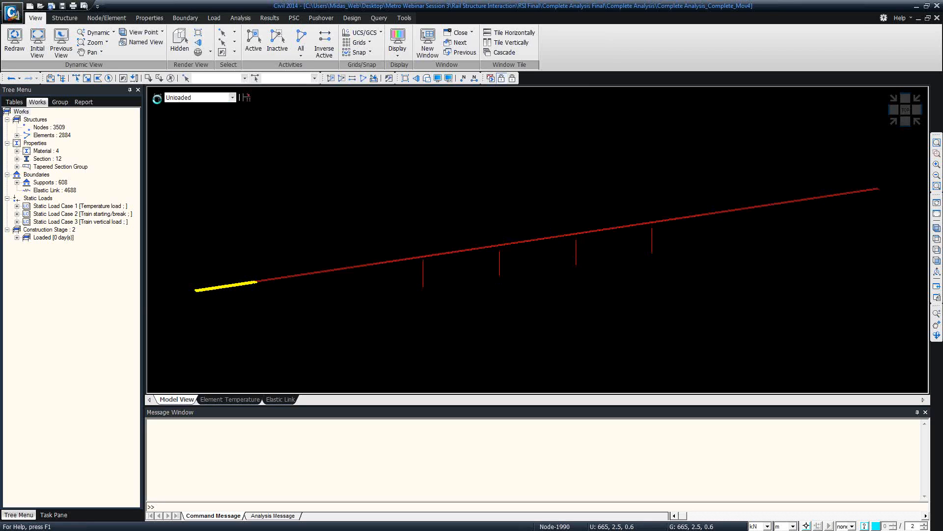
- Examine the activated load groups in the Unloaded and Loaded construction stage definitions, and close them without changes
left_click(159, 98)
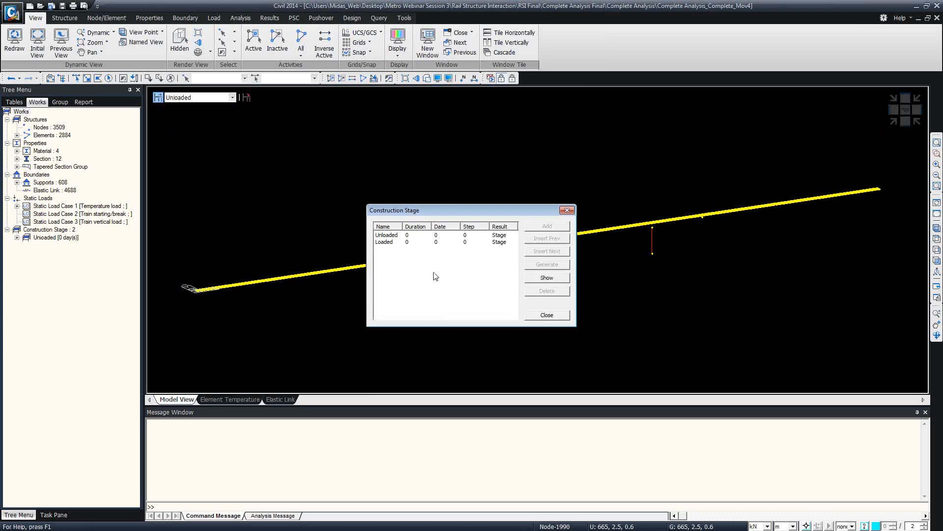
double_click(393, 236)
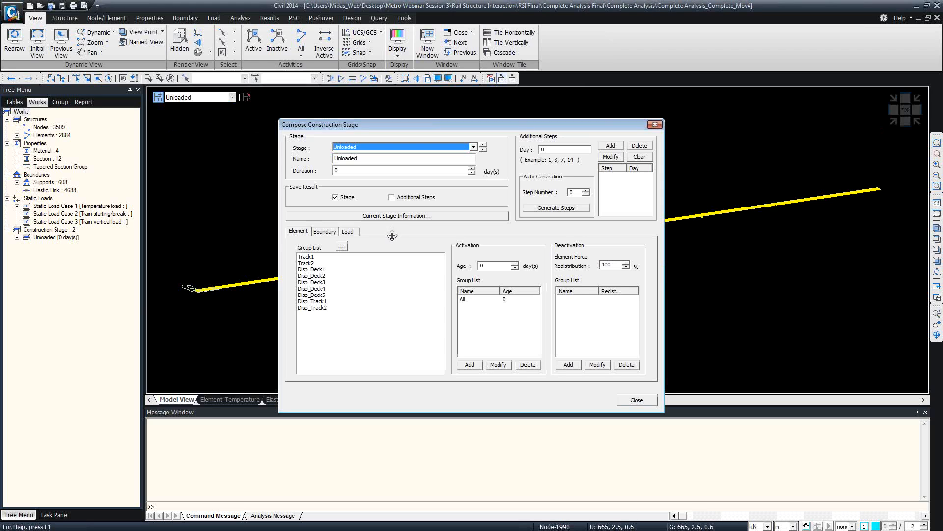
left_click(352, 233)
left_click(475, 300)
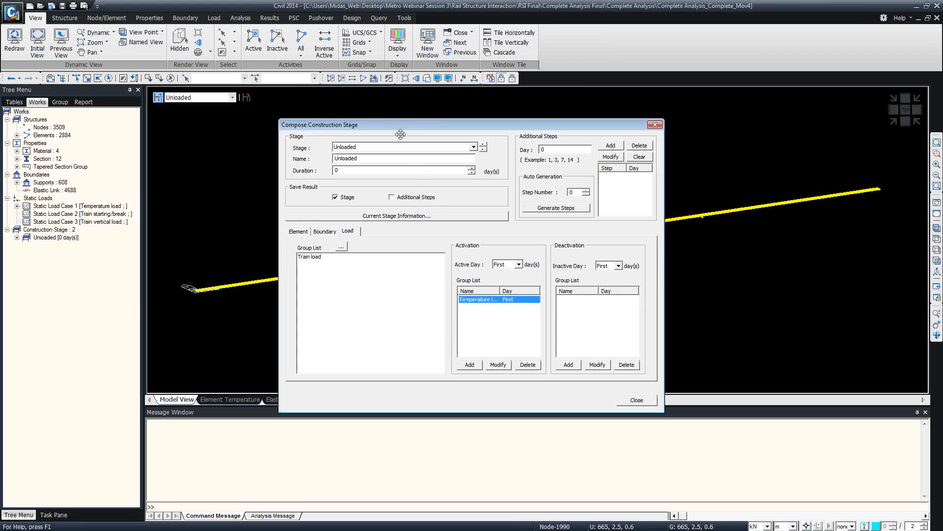
left_click(411, 147)
left_click(393, 163)
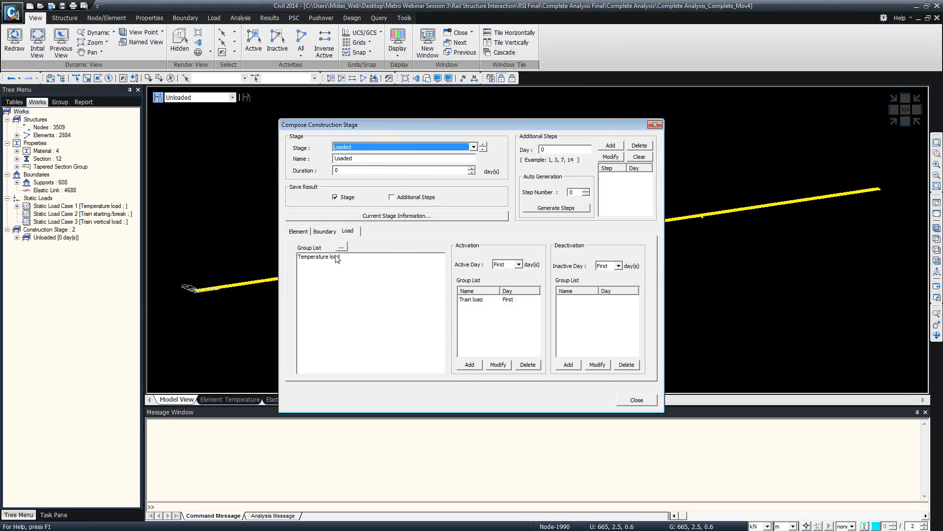
left_click(511, 301)
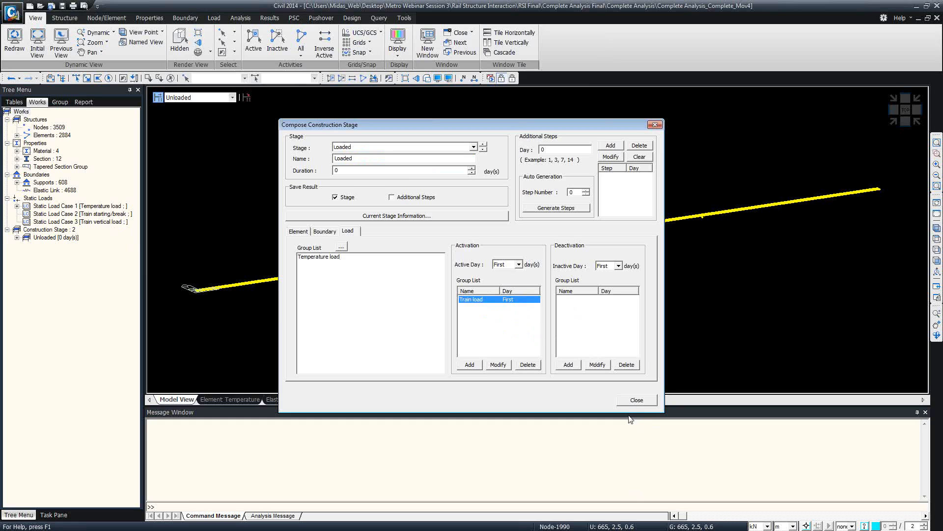
left_click(635, 400)
left_click(546, 317)
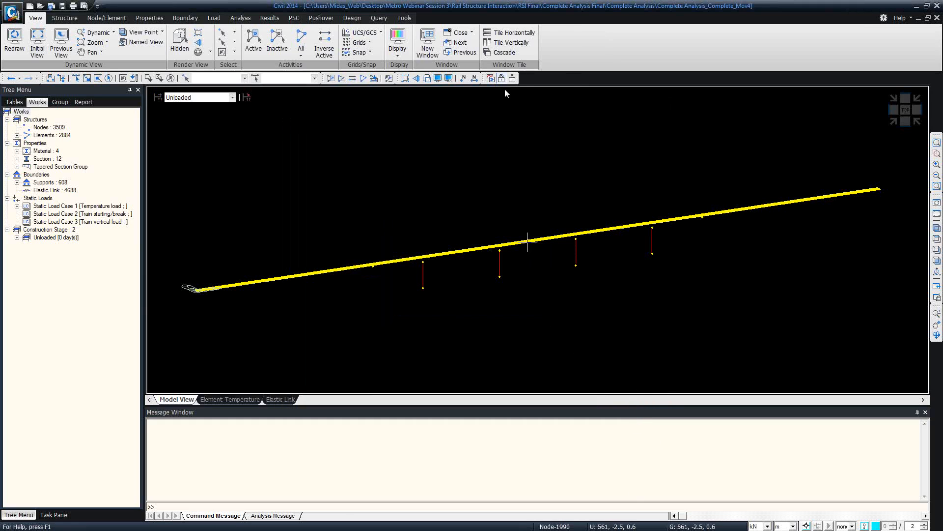
- Display the element beam loads of the Train vertical load case at the PostCS stage, and hide them again
left_click(513, 78)
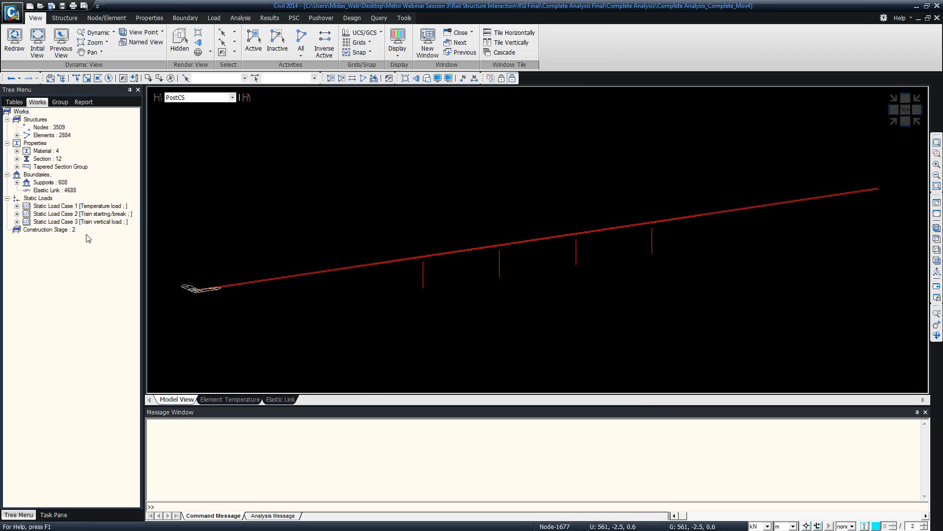
double_click(51, 214)
double_click(52, 230)
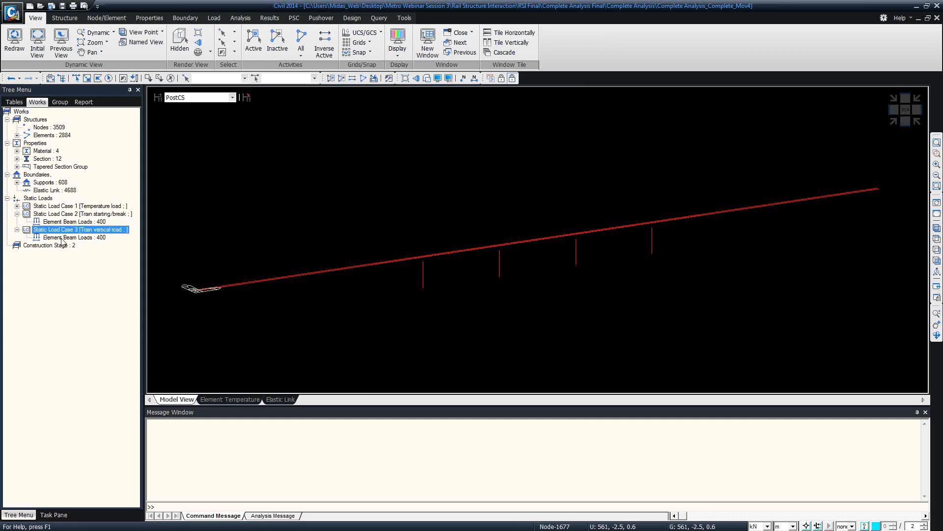
right_click(65, 238)
left_click(90, 260)
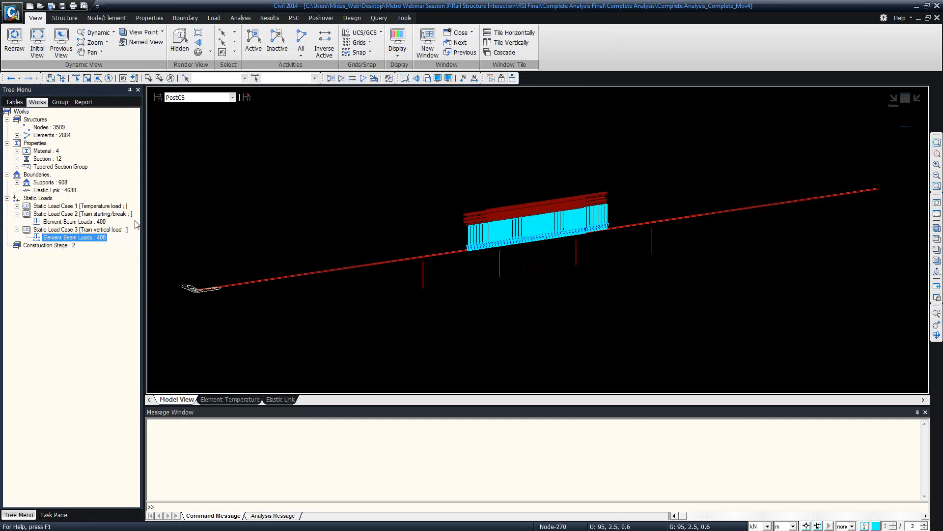
right_click(93, 235)
right_click(81, 239)
left_click(105, 273)
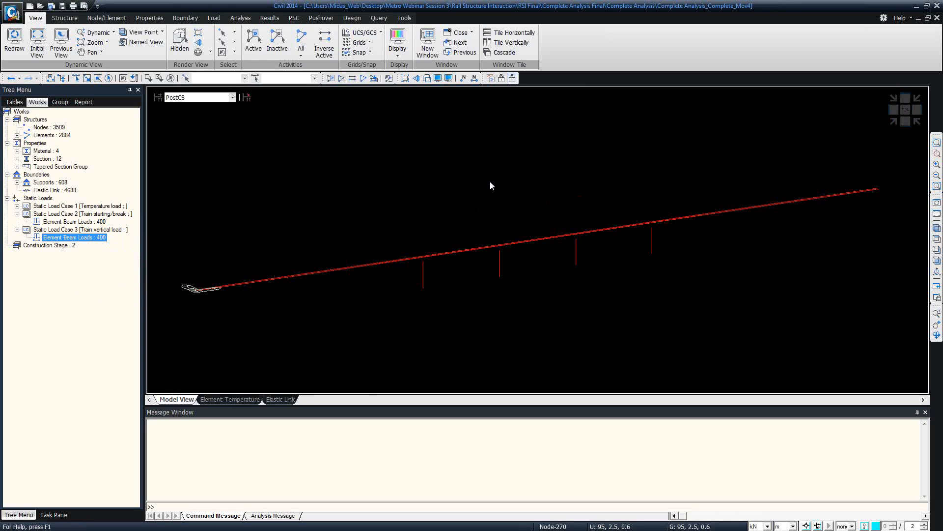
- Display the Beam Stresses Diagram for the Unloaded stage, using CS: Summation, the axial component Sax, and the legend
right_click(546, 132)
mouse_move(622, 157)
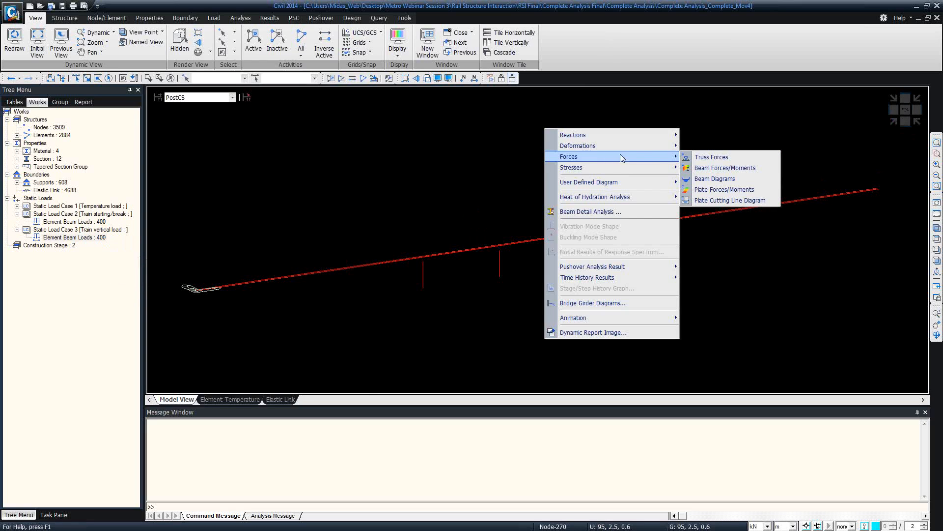
mouse_move(659, 167)
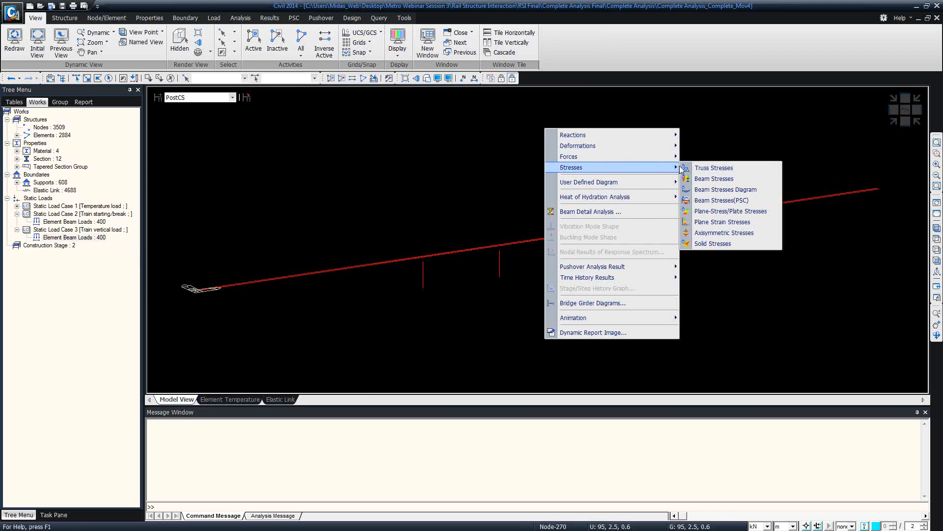
left_click(706, 188)
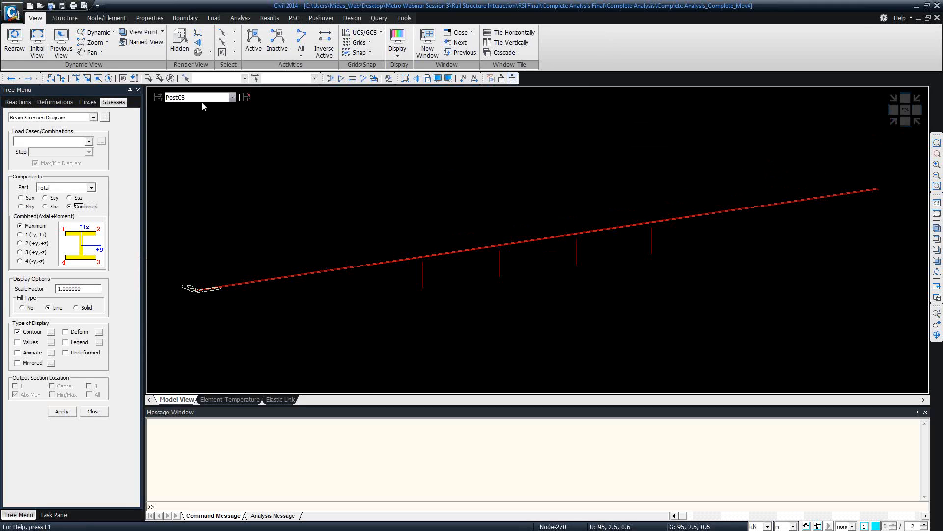
left_click(202, 98)
left_click(191, 108)
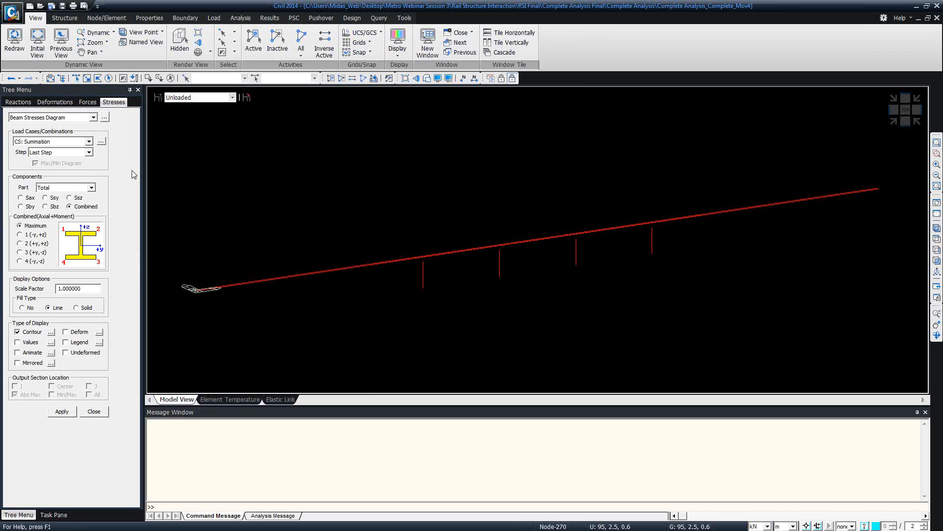
left_click(25, 198)
left_click(69, 206)
left_click(29, 198)
left_click(66, 342)
left_click(61, 412)
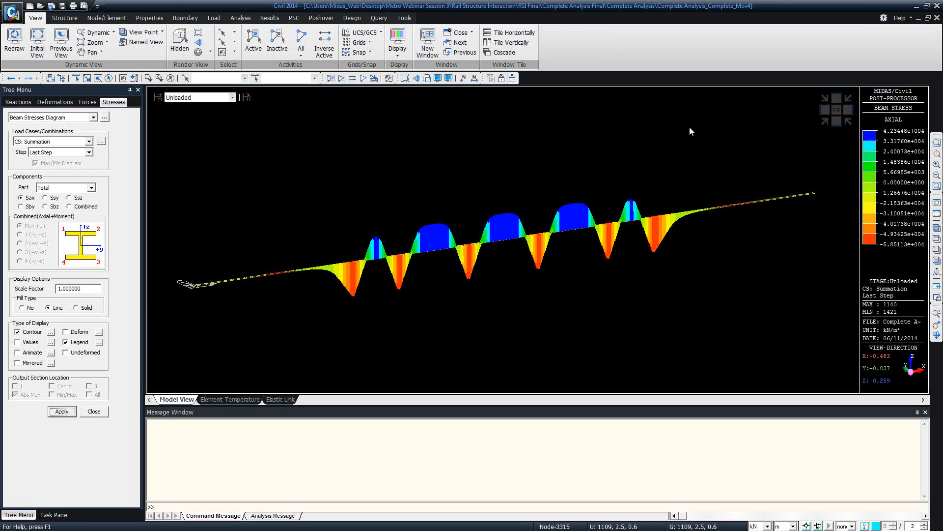
- Show the axial stress diagram for the Loaded stage, inspect it along the track, and close the stress settings
left_click(232, 97)
left_click(188, 114)
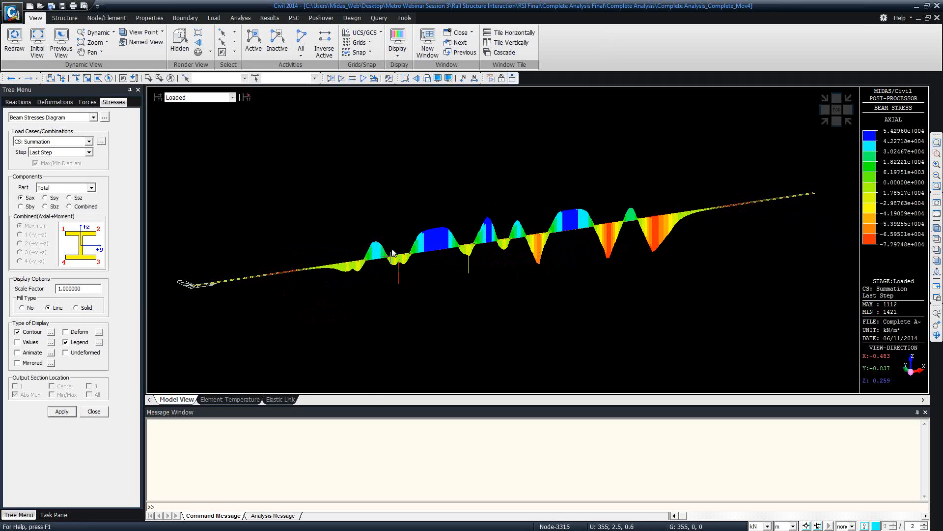
mouse_move(698, 228)
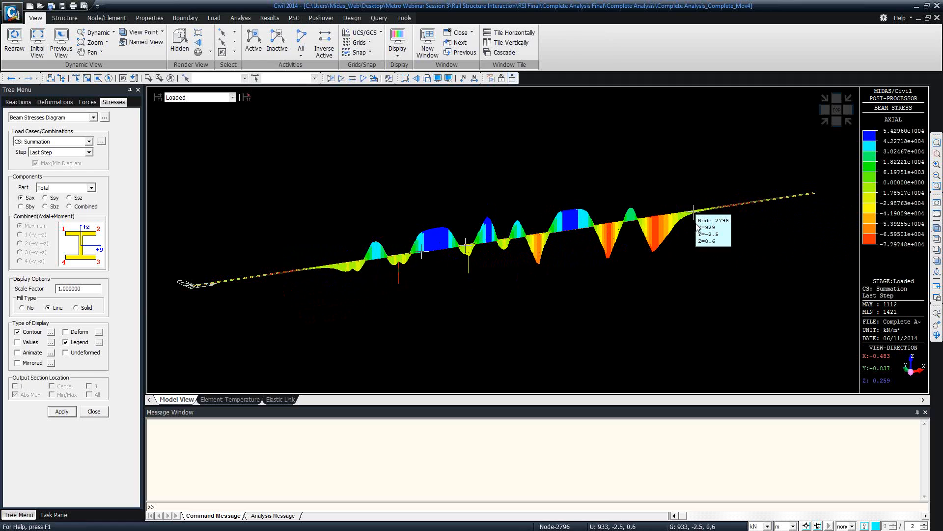
left_click(93, 413)
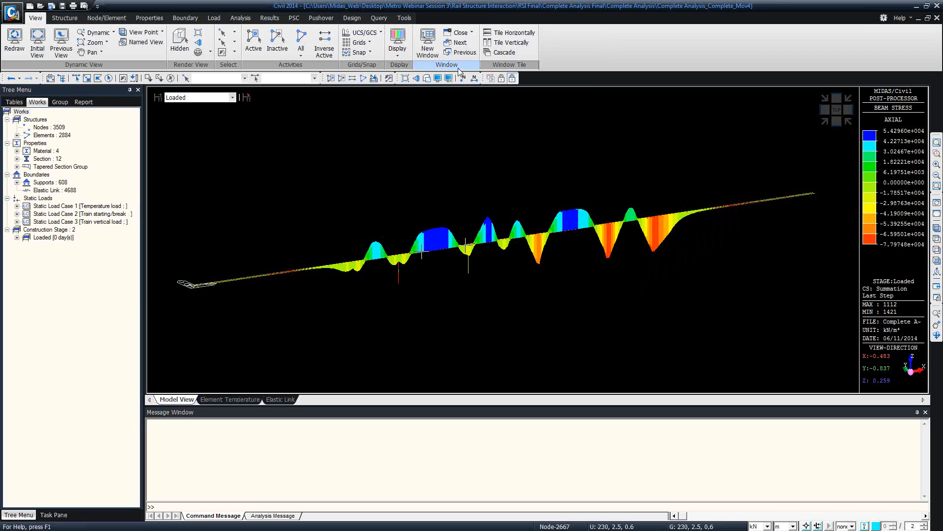
- Return the model from the stress results to preprocessing mode, and switch to the open PowerPoint slide show
left_click(501, 78)
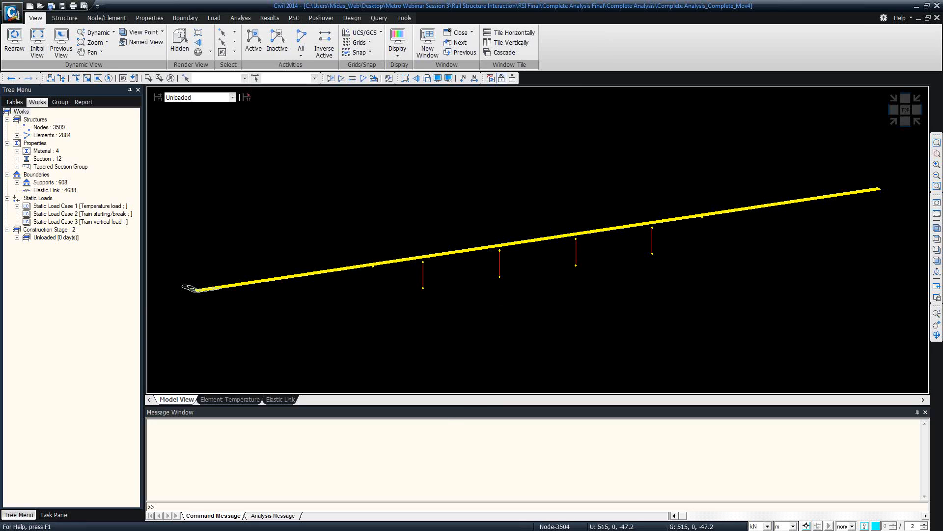
key("super")
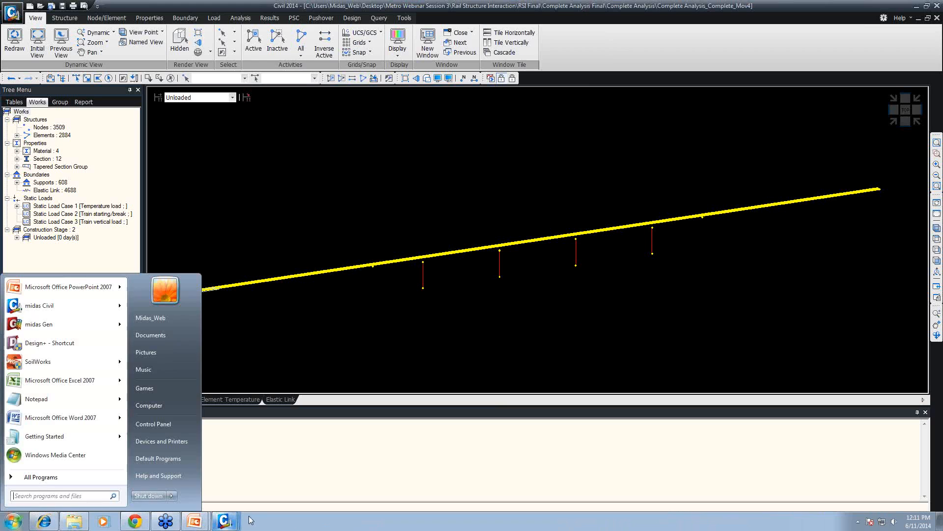
left_click(192, 522)
left_click(192, 497)
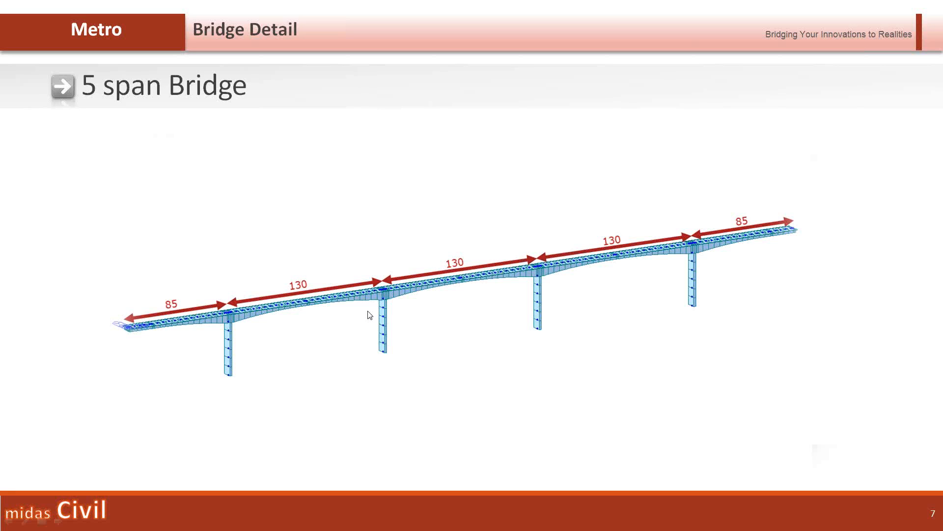
- Advance the presentation from the 5 span Bridge slide to the Conclusion title slide
left_click(368, 311)
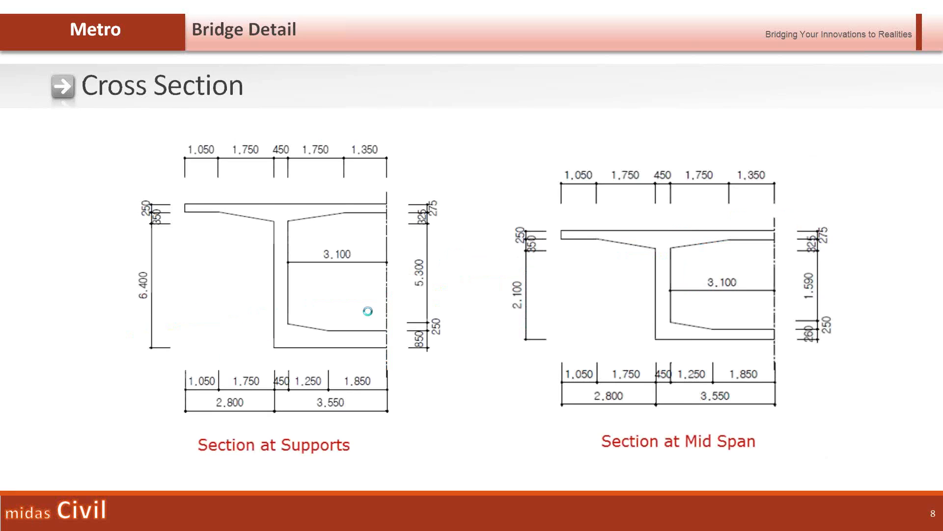
left_click(368, 311)
left_click(368, 311)
left_click(368, 311)
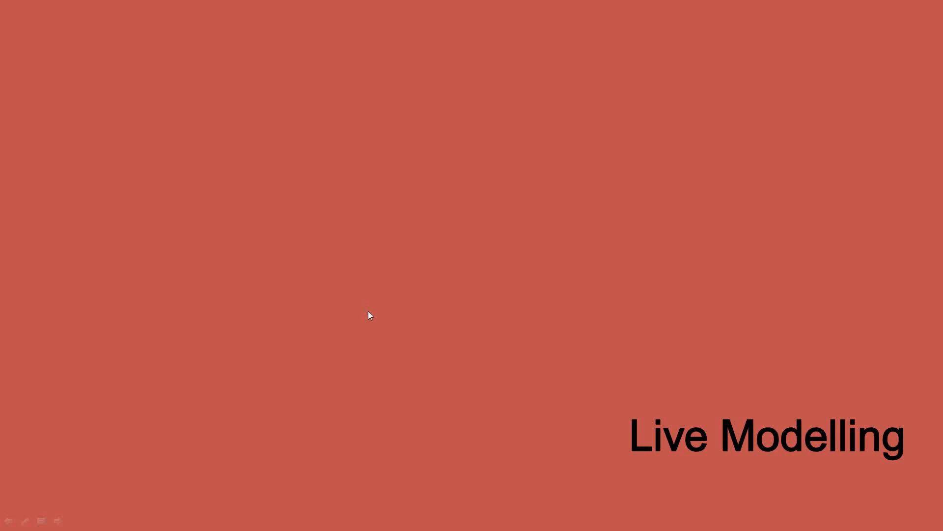
left_click(368, 311)
left_click(368, 311)
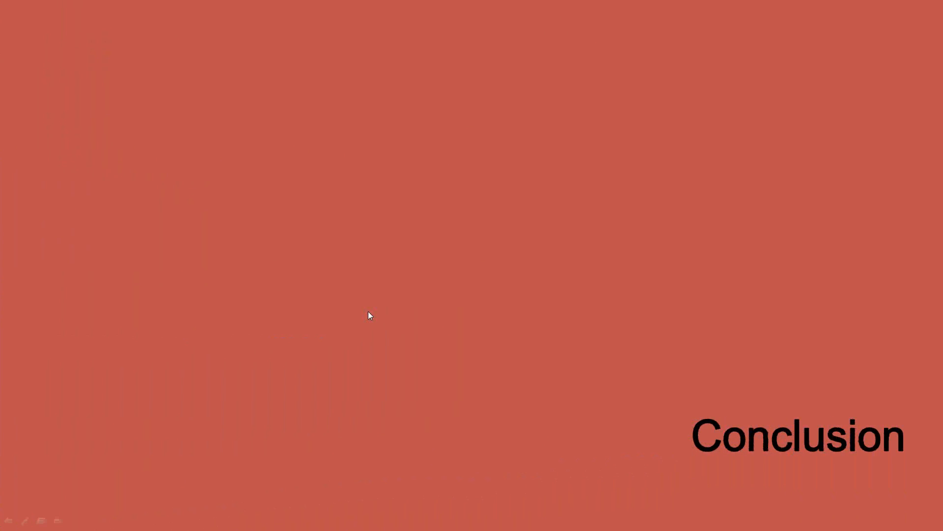